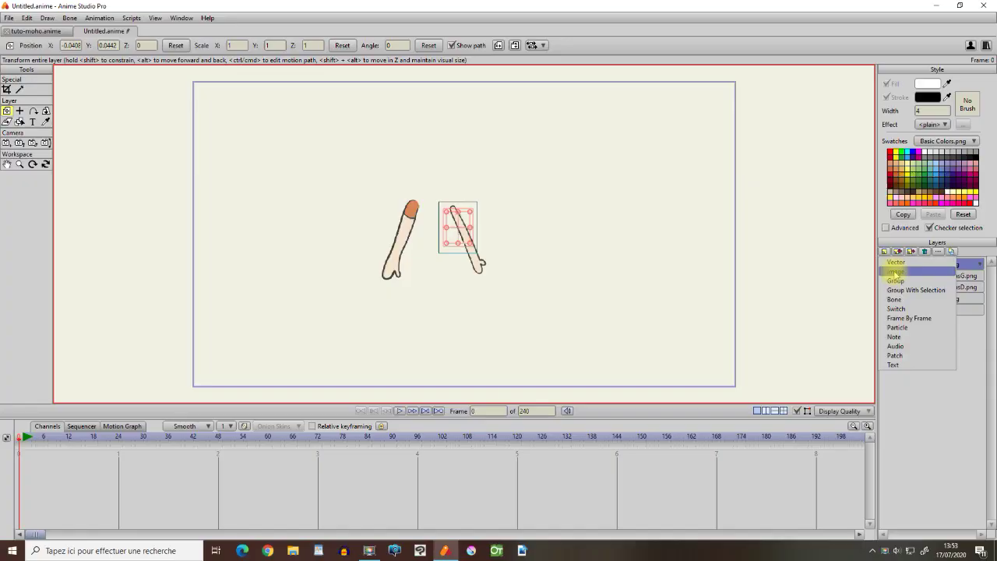
Import luner-corps.png as a new image layer and move it slightly up and left of the canvas centre.
{"action": "left_click", "coordinate": [904, 267]}
{"action": "scroll", "coordinate": [349, 228], "scroll_direction": "down", "scroll_amount": 1}
{"action": "left_click", "coordinate": [287, 148]}
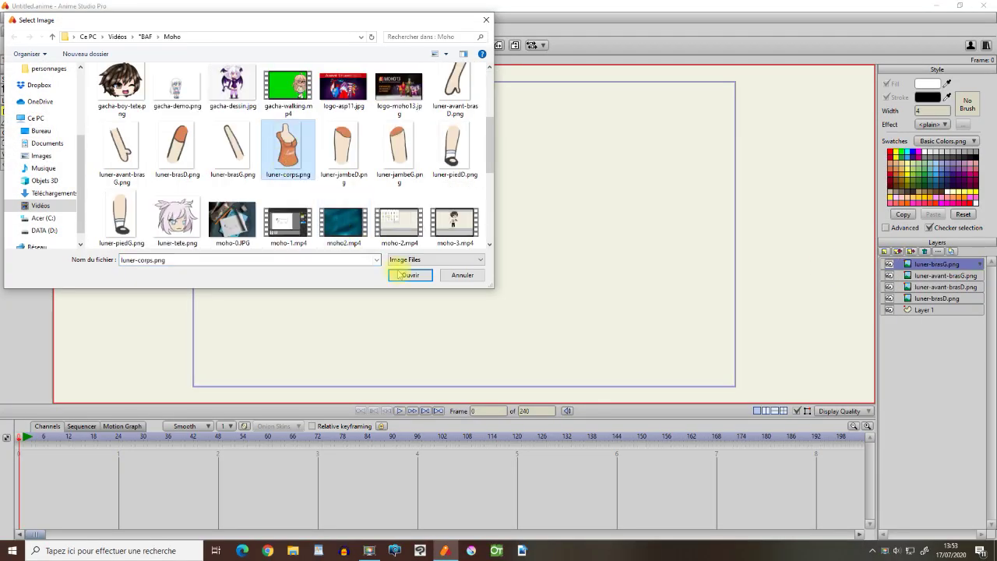
{"action": "left_click", "coordinate": [409, 274]}
{"action": "left_click_drag", "start_coordinate": [465, 236], "coordinate": [441, 229]}
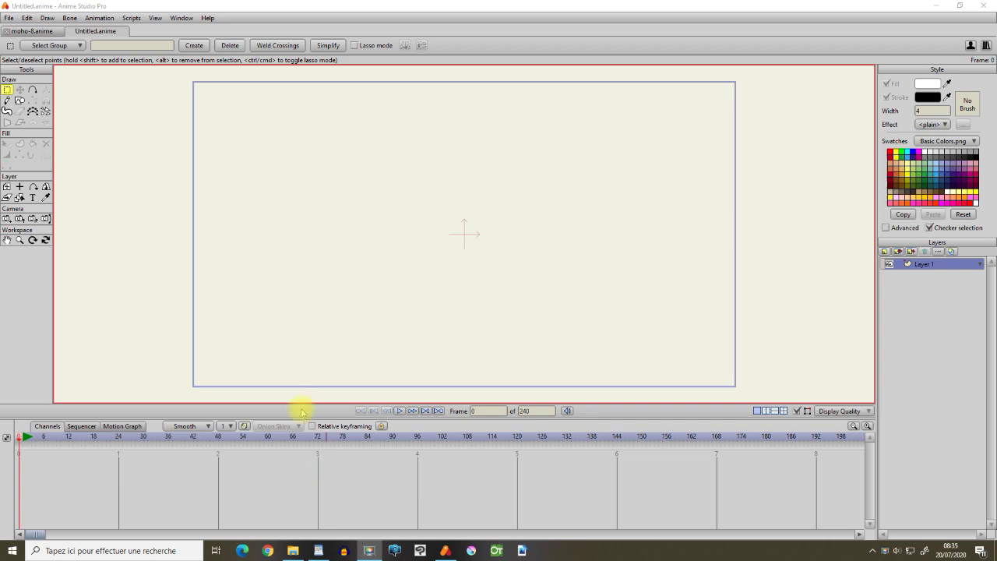
Set the project dimensions to the 720p HDV/HDTV (1280x720) preset in the project settings.
{"action": "left_click", "coordinate": [10, 19]}
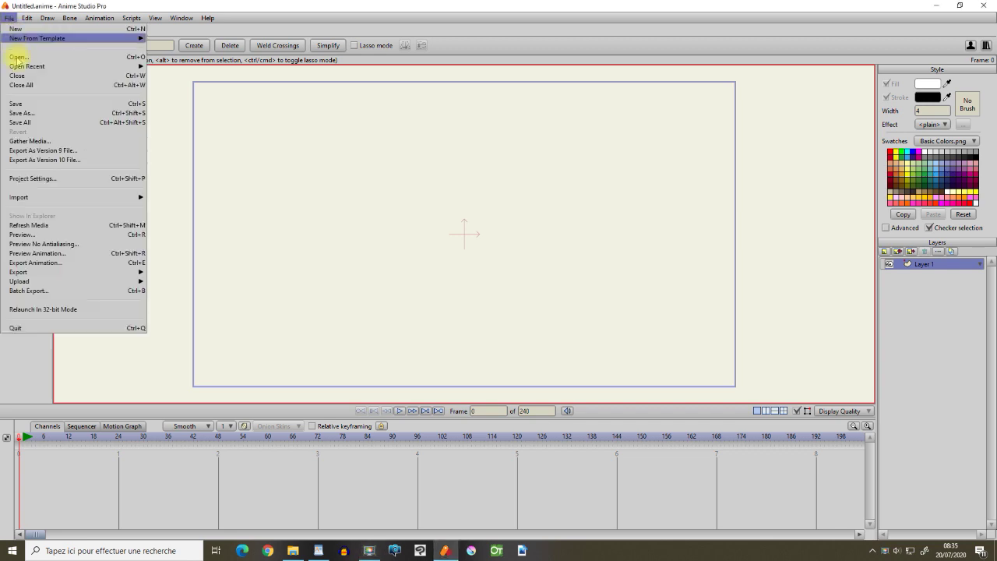
{"action": "left_click", "coordinate": [42, 180]}
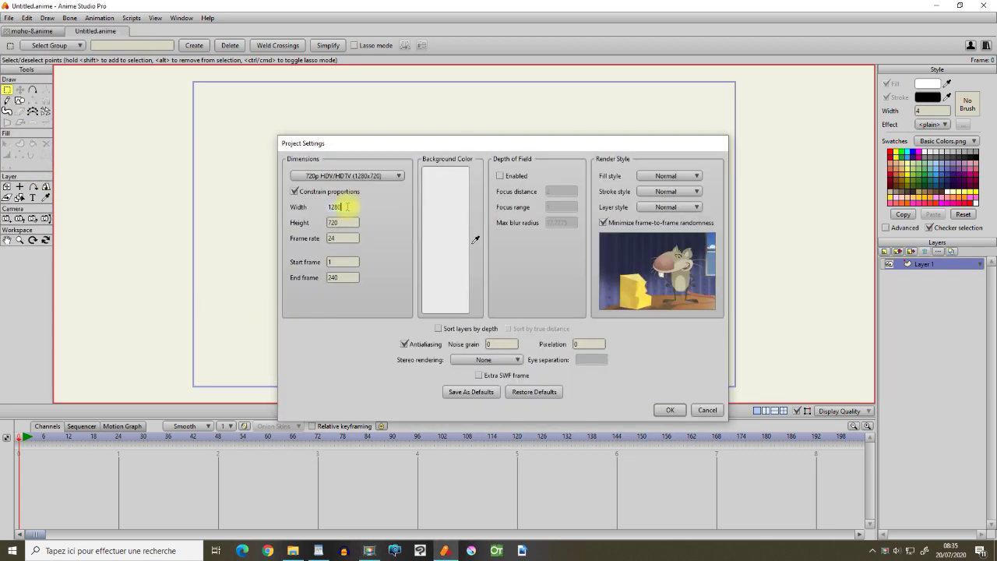
{"action": "left_click", "coordinate": [399, 176]}
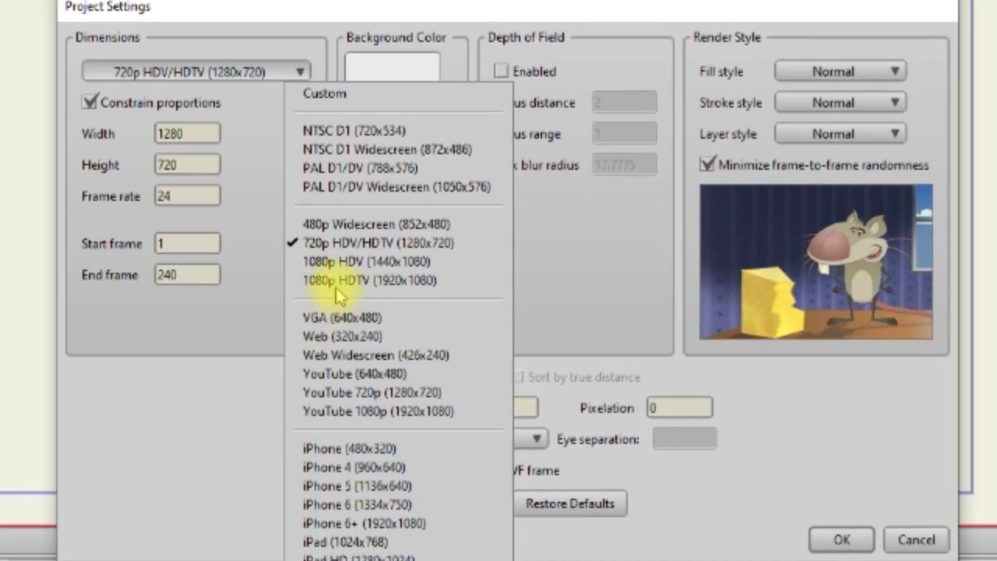
{"action": "left_click", "coordinate": [351, 247]}
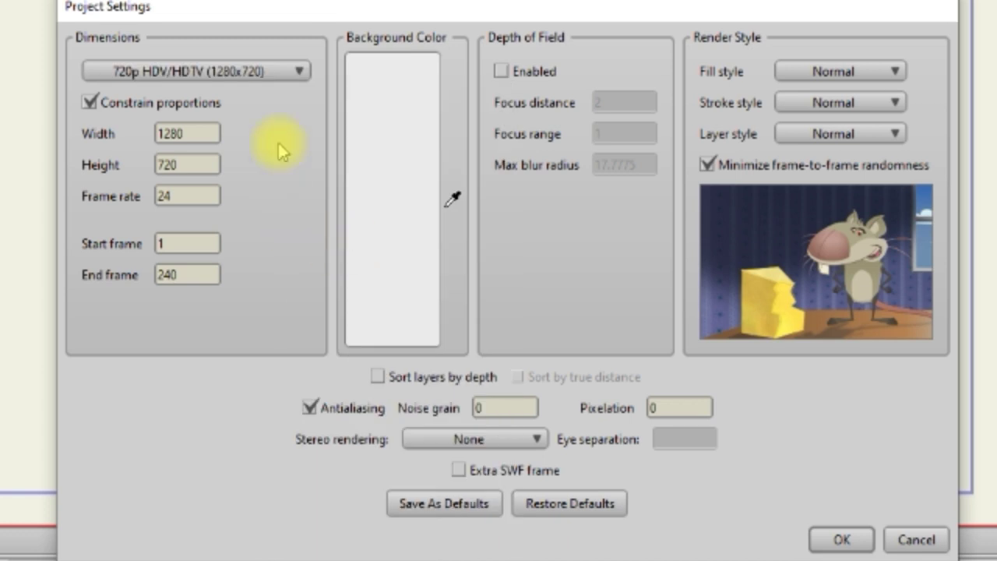
Review the frame rate, start frame, end frame and background color, and accept the project settings.
{"action": "left_click", "coordinate": [183, 198]}
{"action": "left_click", "coordinate": [182, 244]}
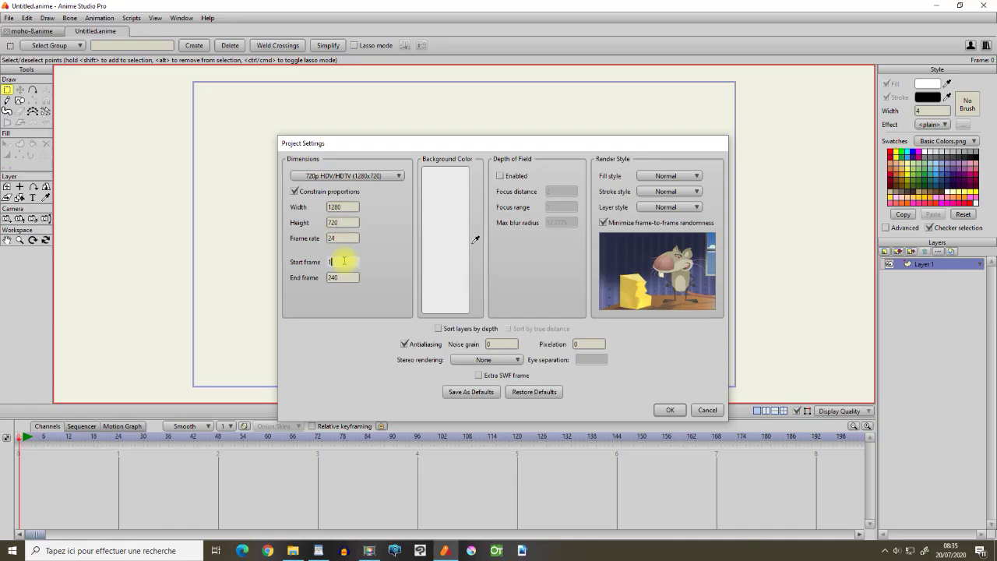
{"action": "left_click", "coordinate": [351, 276]}
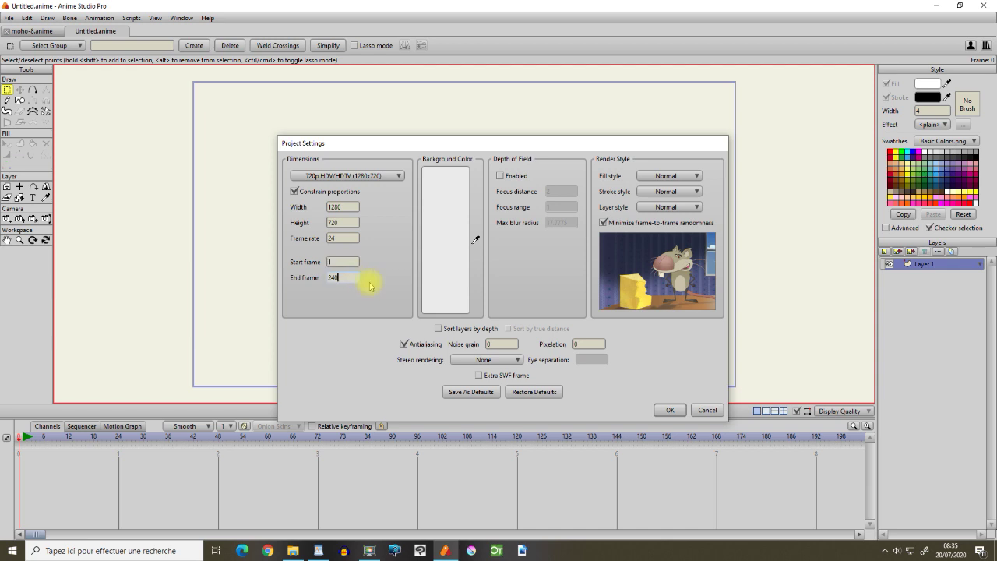
{"action": "left_click", "coordinate": [456, 259]}
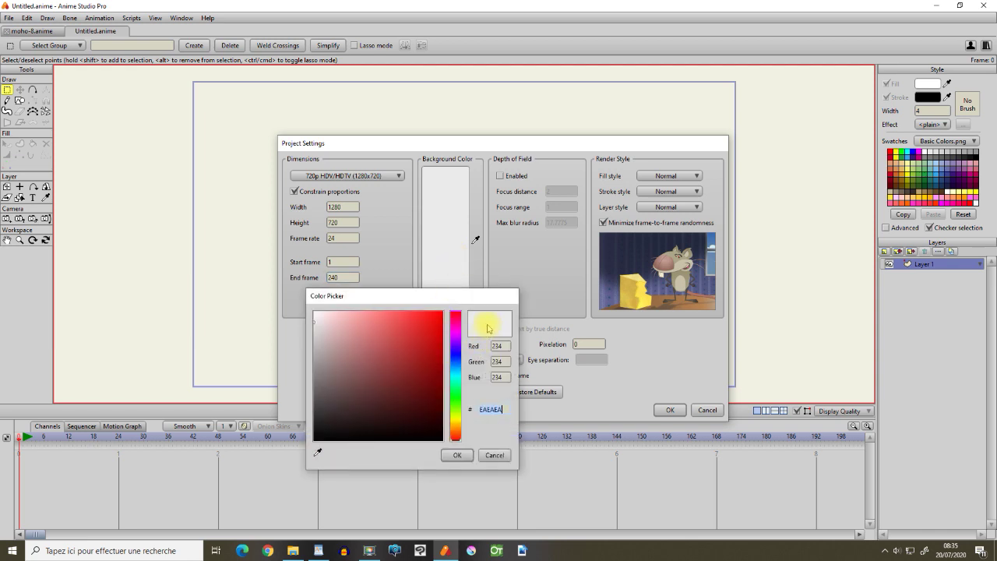
{"action": "left_click", "coordinate": [485, 455]}
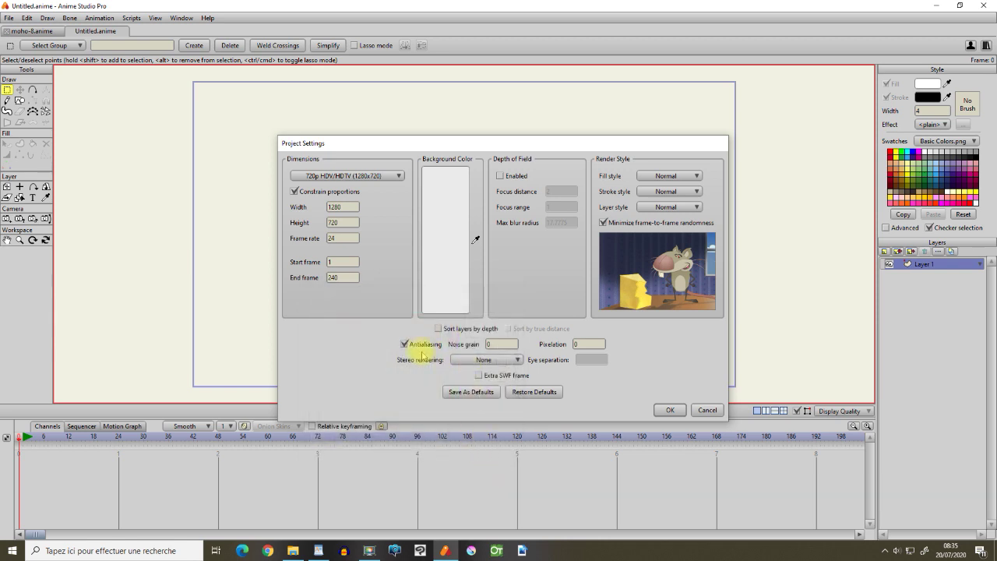
{"action": "left_click", "coordinate": [671, 411]}
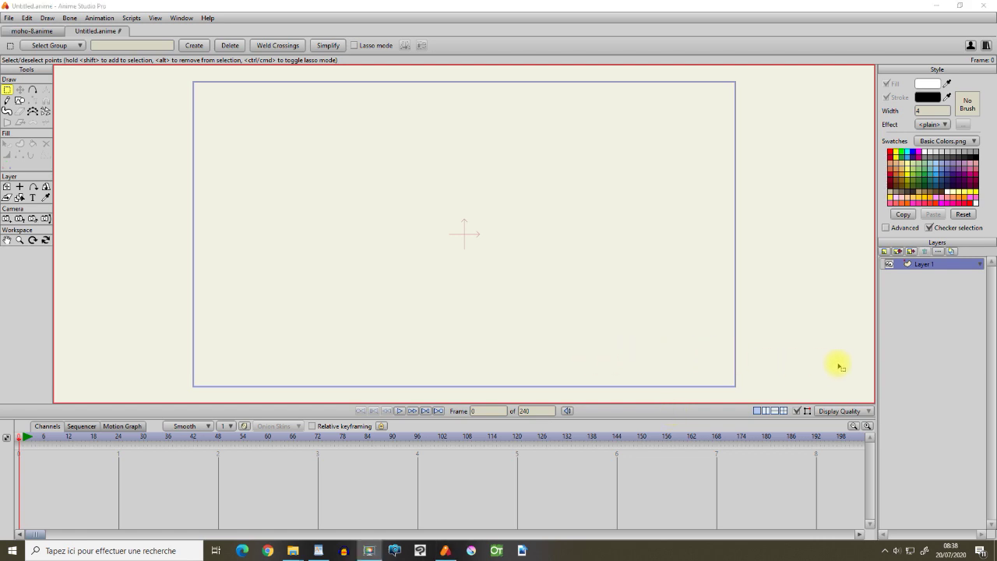
Add a new image layer using gacha-demo.png from the Moho folder.
{"action": "left_click", "coordinate": [885, 251]}
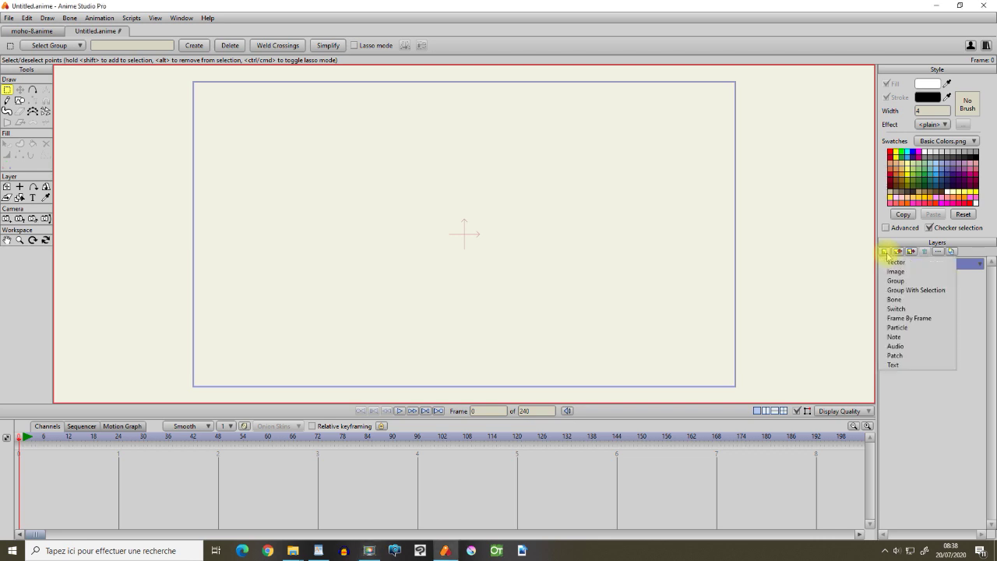
{"action": "left_click", "coordinate": [898, 271]}
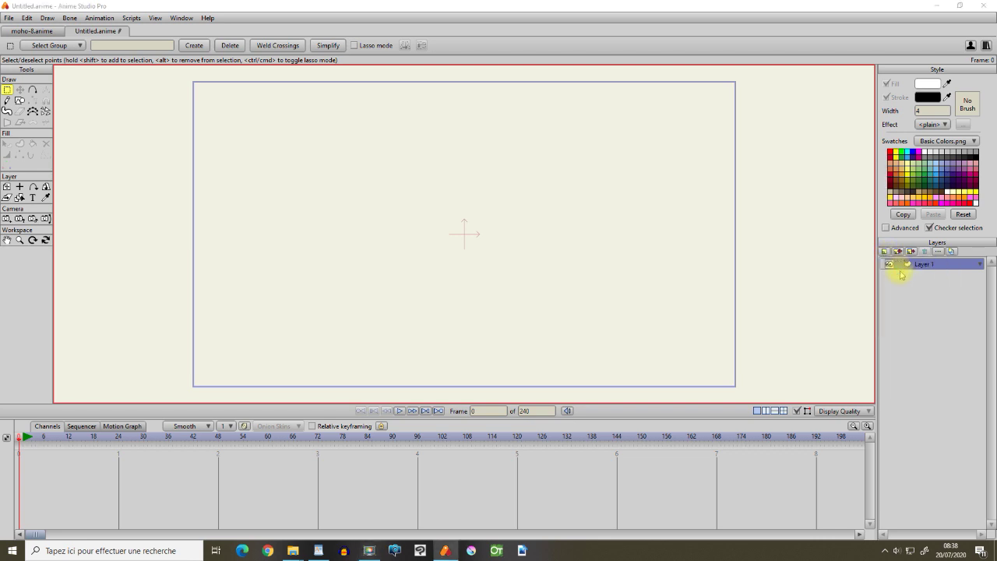
{"action": "left_click", "coordinate": [177, 214]}
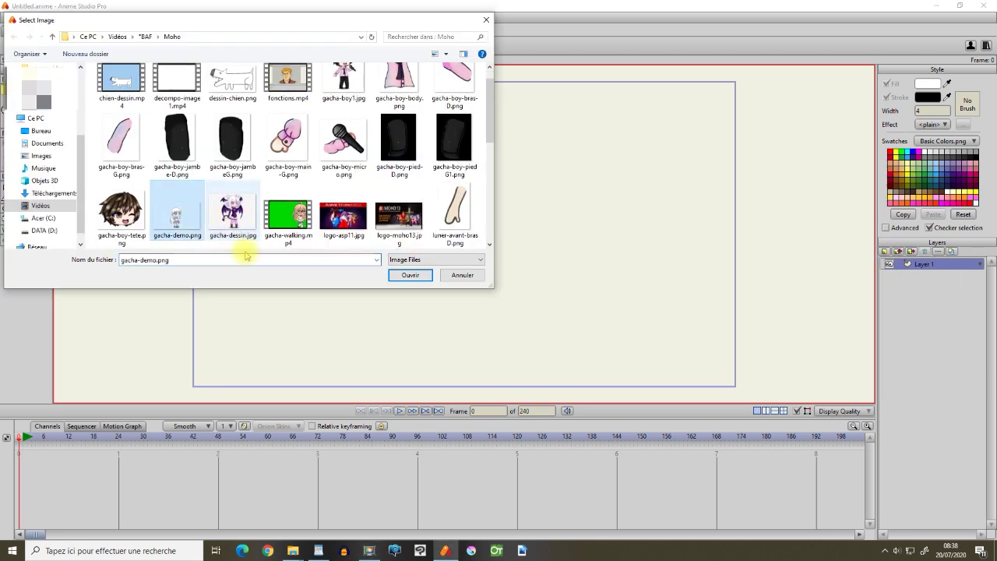
{"action": "left_click", "coordinate": [399, 276]}
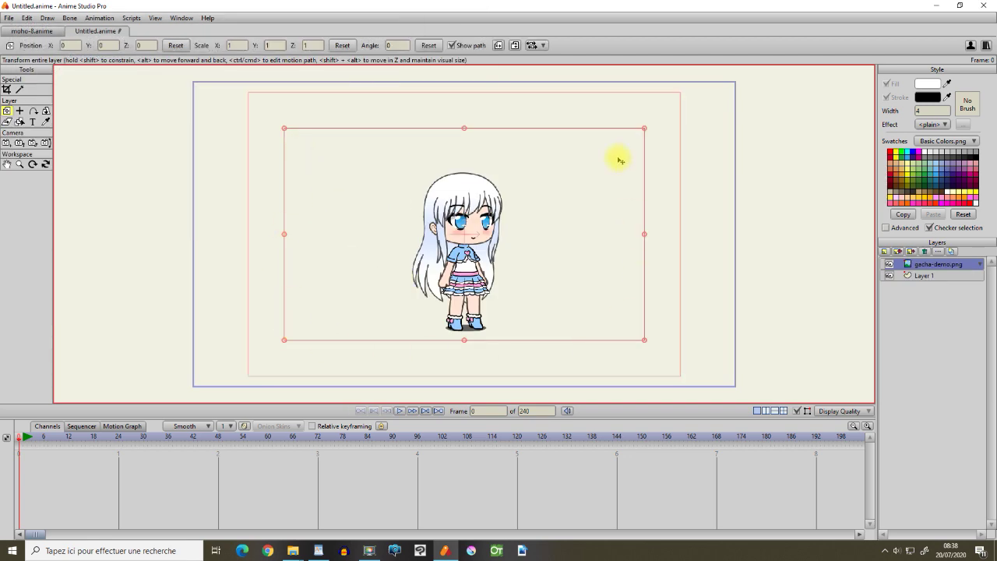
Enlarge the gacha-demo.png character to about 1.5 scale, centre it in the frame and tilt it to an angle of about -0.12.
{"action": "mouse_move", "coordinate": [521, 274]}
{"action": "left_mouse_down"}
{"action": "mouse_move", "coordinate": [566, 257]}
{"action": "mouse_move", "coordinate": [471, 290]}
{"action": "mouse_move", "coordinate": [512, 262]}
{"action": "mouse_move", "coordinate": [534, 265]}
{"action": "left_mouse_up"}
{"action": "left_click_drag", "start_coordinate": [655, 119], "coordinate": [687, 100]}
{"action": "left_click_drag", "start_coordinate": [262, 350], "coordinate": [233, 379]}
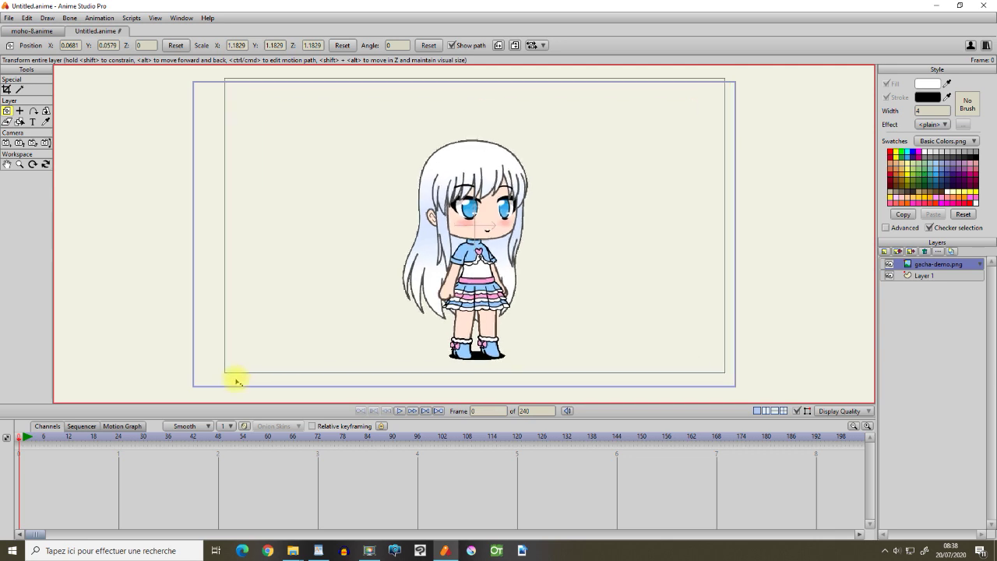
{"action": "scroll", "coordinate": [341, 353], "scroll_direction": "down", "scroll_amount": 1}
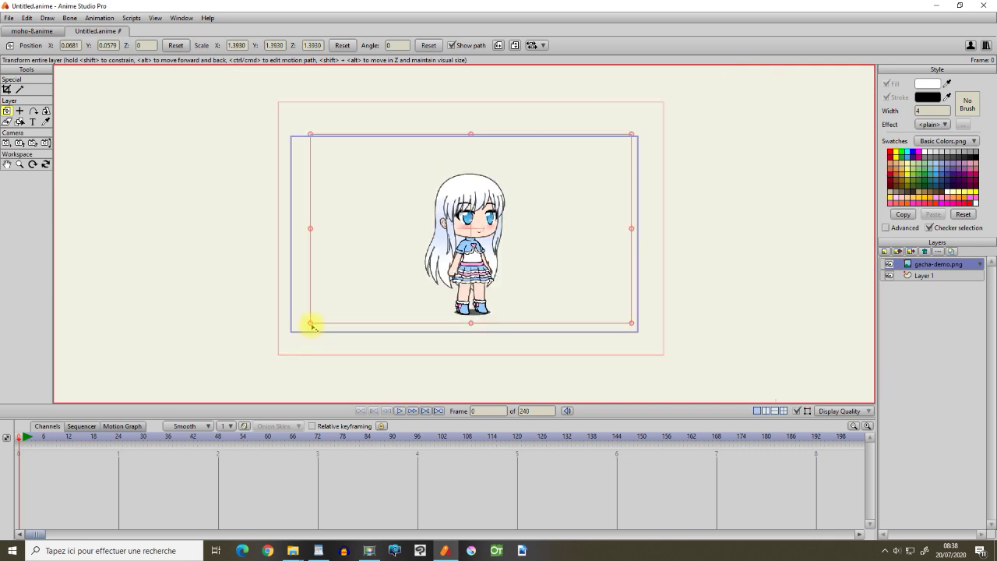
{"action": "left_click_drag", "start_coordinate": [309, 334], "coordinate": [305, 335]}
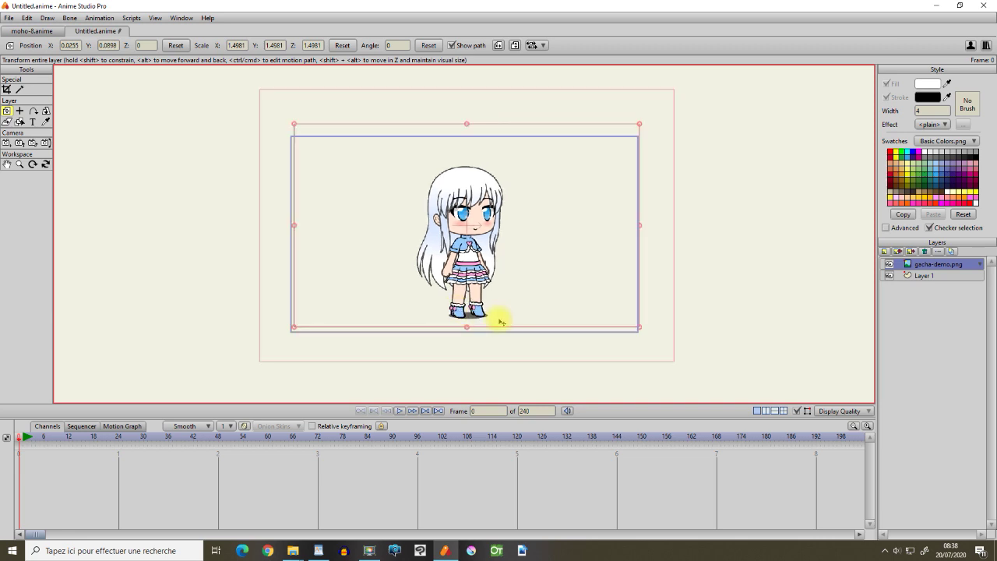
{"action": "mouse_move", "coordinate": [606, 350]}
{"action": "left_mouse_down"}
{"action": "mouse_move", "coordinate": [652, 307]}
{"action": "mouse_move", "coordinate": [558, 359]}
{"action": "mouse_move", "coordinate": [616, 325]}
{"action": "mouse_move", "coordinate": [601, 347]}
{"action": "left_mouse_up"}
{"action": "mouse_move", "coordinate": [239, 307]}
{"action": "left_mouse_down"}
{"action": "mouse_move", "coordinate": [368, 306]}
{"action": "mouse_move", "coordinate": [249, 313]}
{"action": "left_mouse_up"}
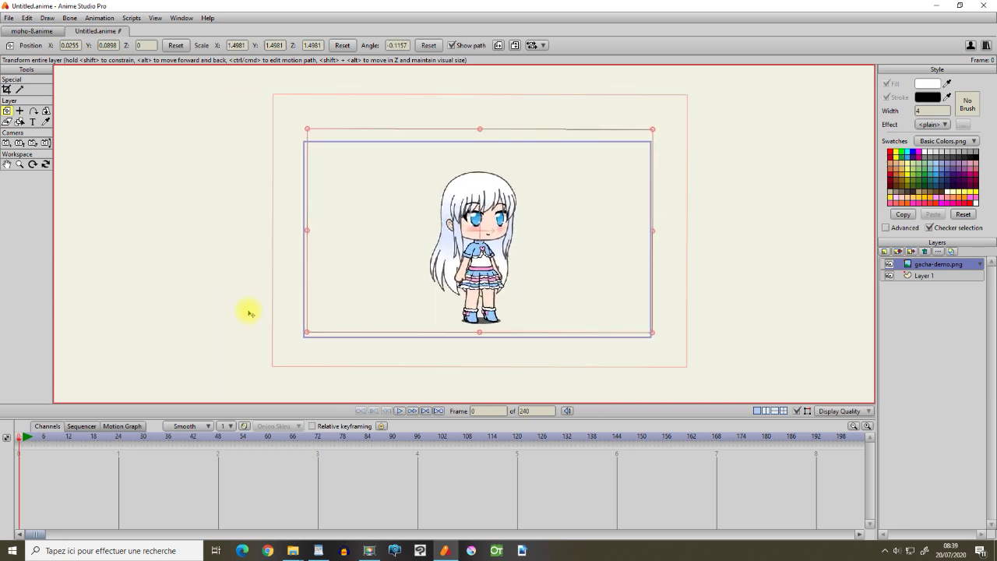
{"action": "left_click", "coordinate": [156, 17]}
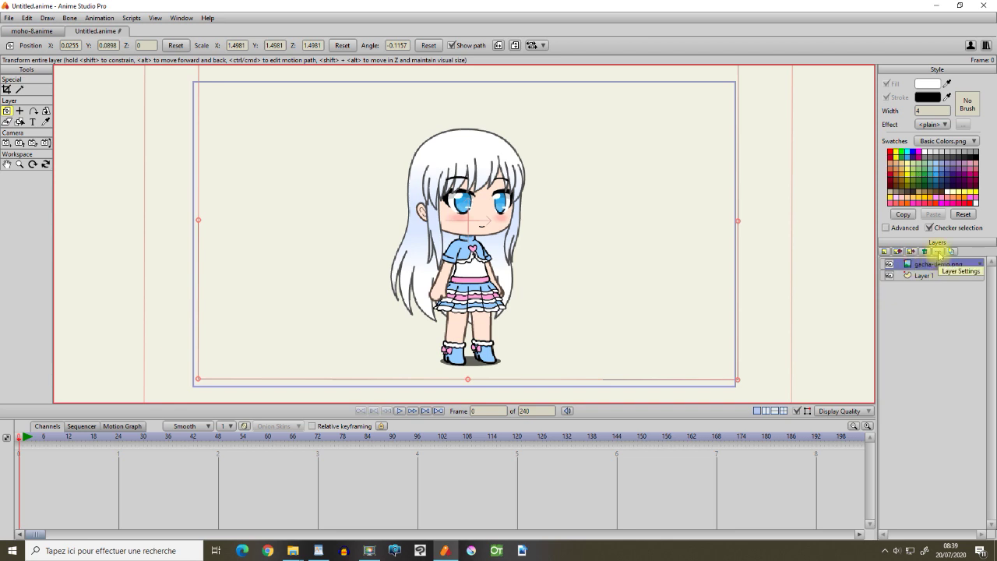
Lower the gacha-demo.png layer's opacity to 40% in its layer settings, trying 60% first.
{"action": "left_click", "coordinate": [939, 251]}
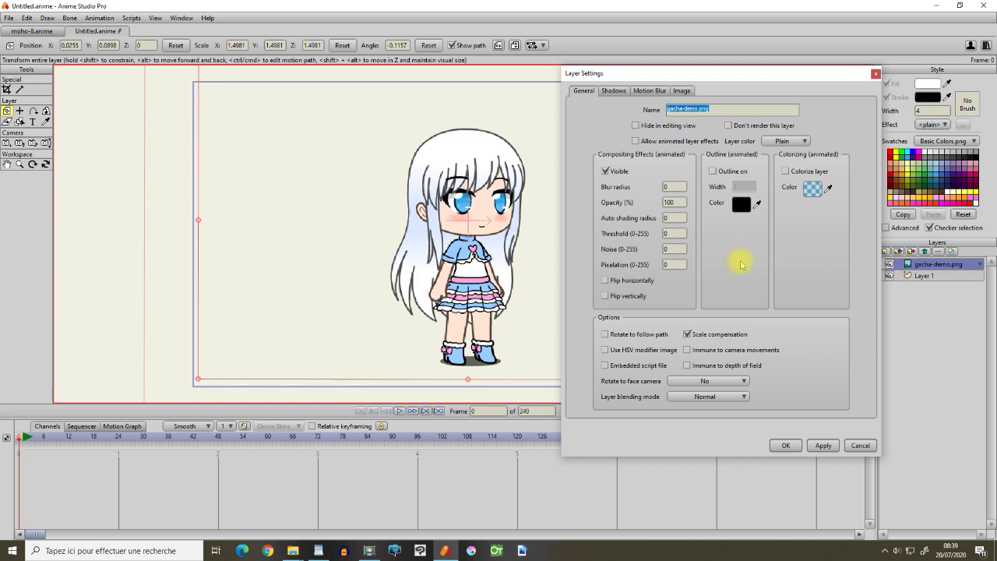
{"action": "double_click", "coordinate": [674, 201]}
{"action": "type", "text": "60"}
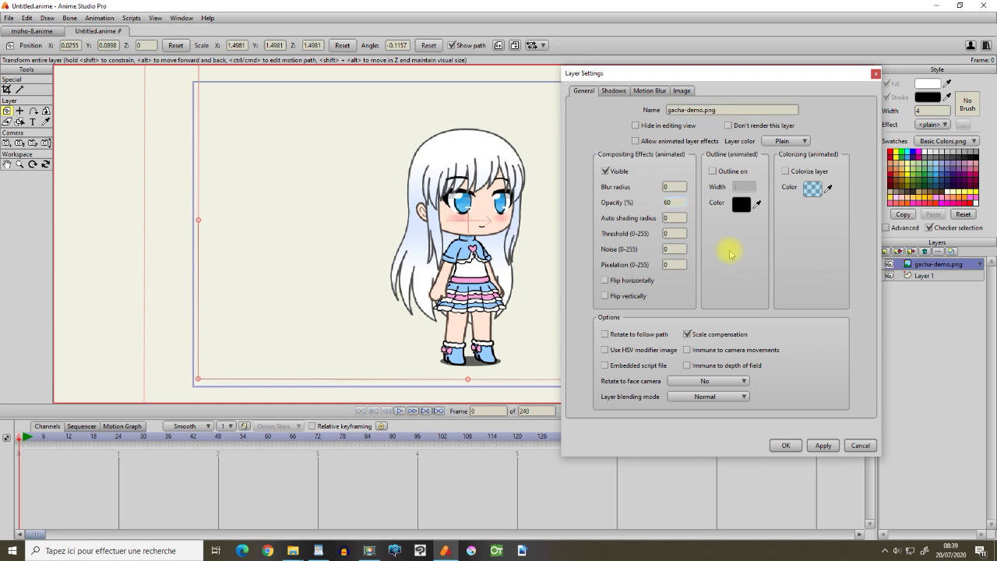
{"action": "left_click", "coordinate": [823, 446]}
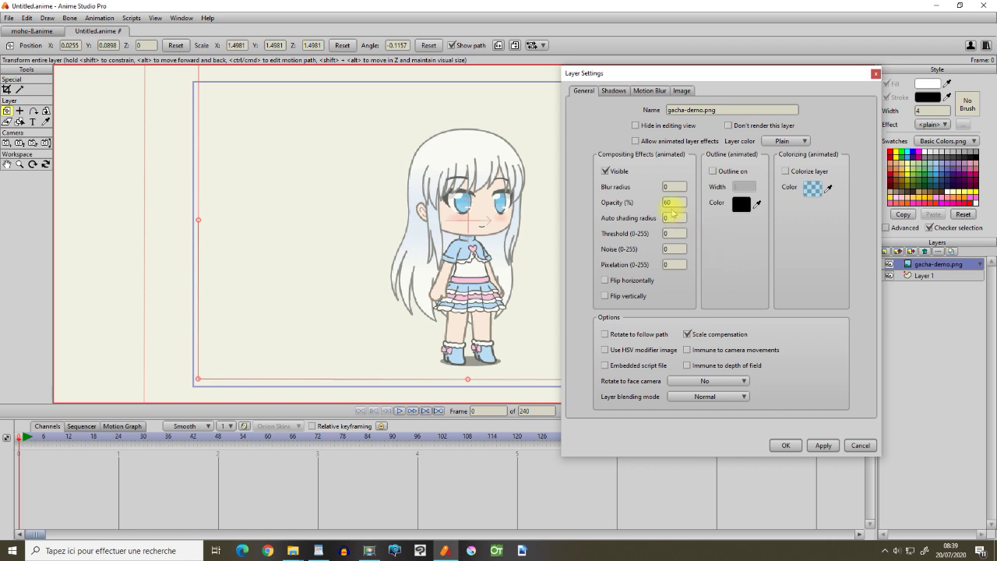
{"action": "double_click", "coordinate": [664, 202]}
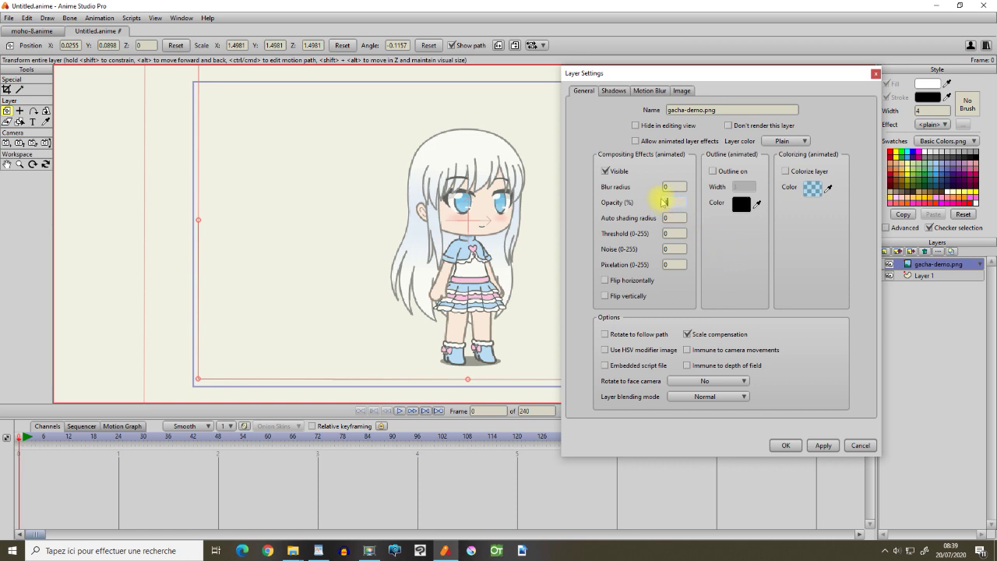
{"action": "type", "text": "40"}
{"action": "left_click", "coordinate": [822, 447]}
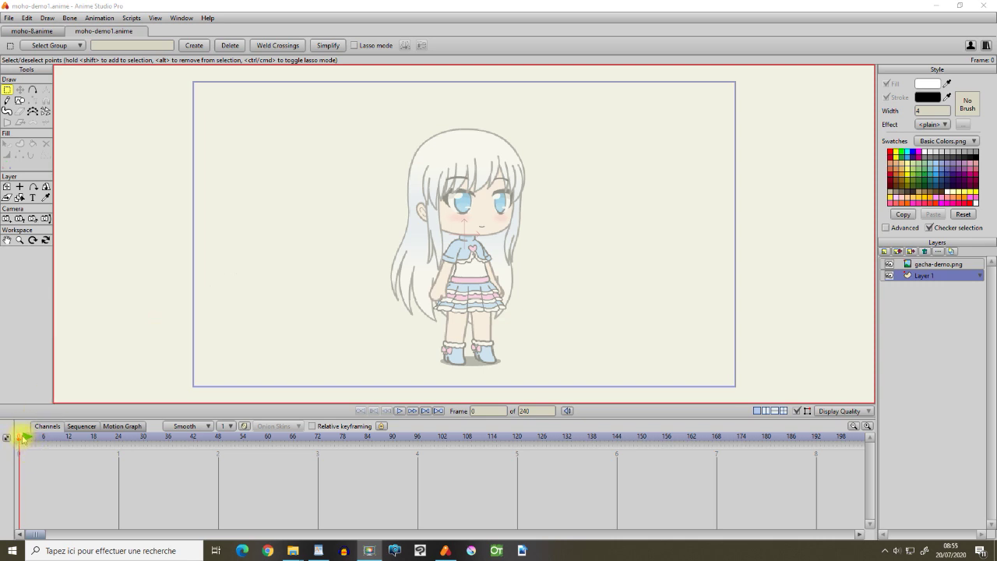
Draw a wavy freehand line beside the character on Layer 1 and move the playhead to frame 6 and back to 0.
{"action": "left_click", "coordinate": [8, 101]}
{"action": "mouse_move", "coordinate": [288, 161]}
{"action": "left_mouse_down"}
{"action": "mouse_move", "coordinate": [279, 202]}
{"action": "mouse_move", "coordinate": [332, 239]}
{"action": "mouse_move", "coordinate": [301, 271]}
{"action": "mouse_move", "coordinate": [292, 309]}
{"action": "mouse_move", "coordinate": [314, 318]}
{"action": "left_mouse_up"}
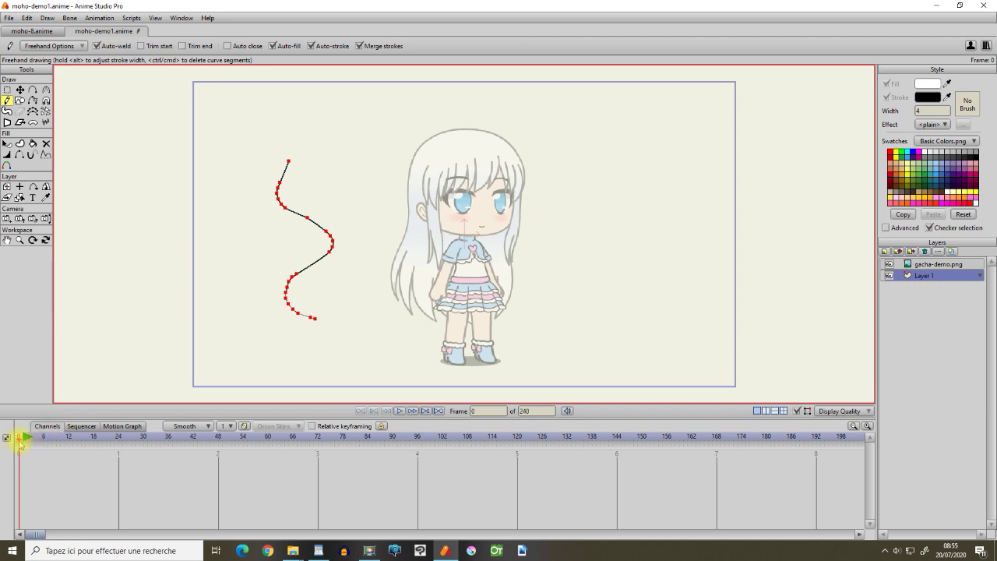
{"action": "left_click_drag", "start_coordinate": [19, 443], "coordinate": [44, 443]}
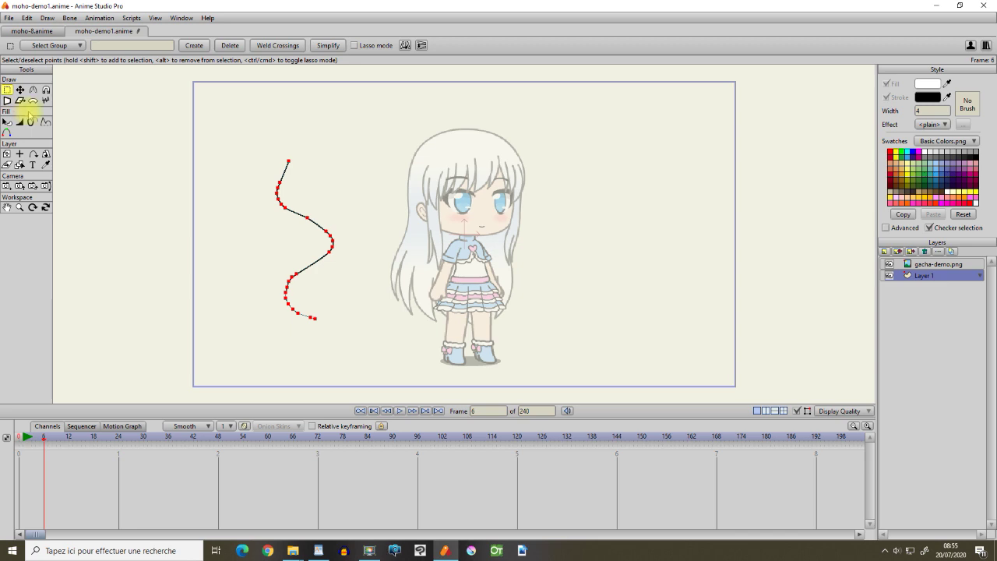
{"action": "left_click_drag", "start_coordinate": [45, 443], "coordinate": [19, 444]}
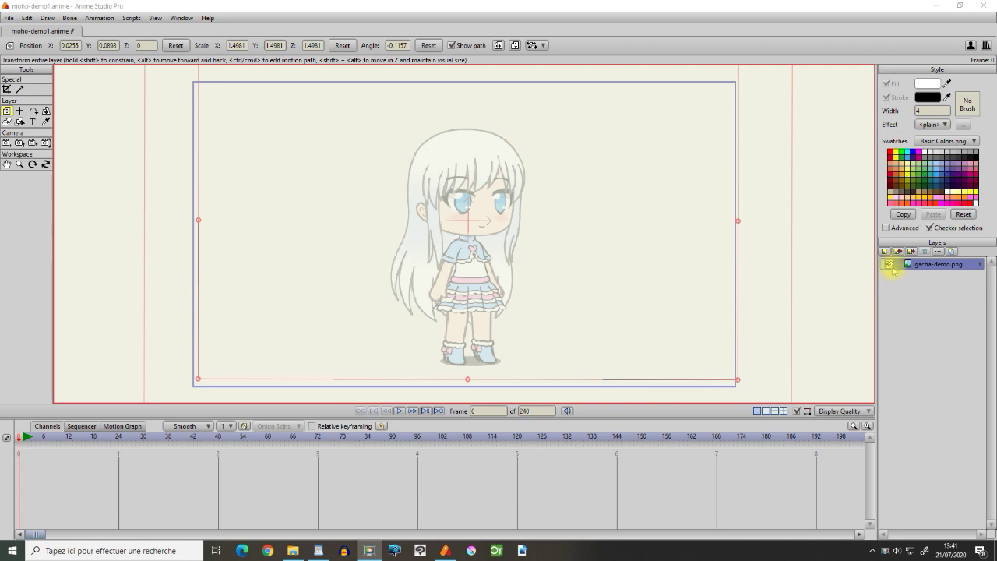
Add a vector layer above gacha-demo.png and name it corps.
{"action": "left_click", "coordinate": [885, 252]}
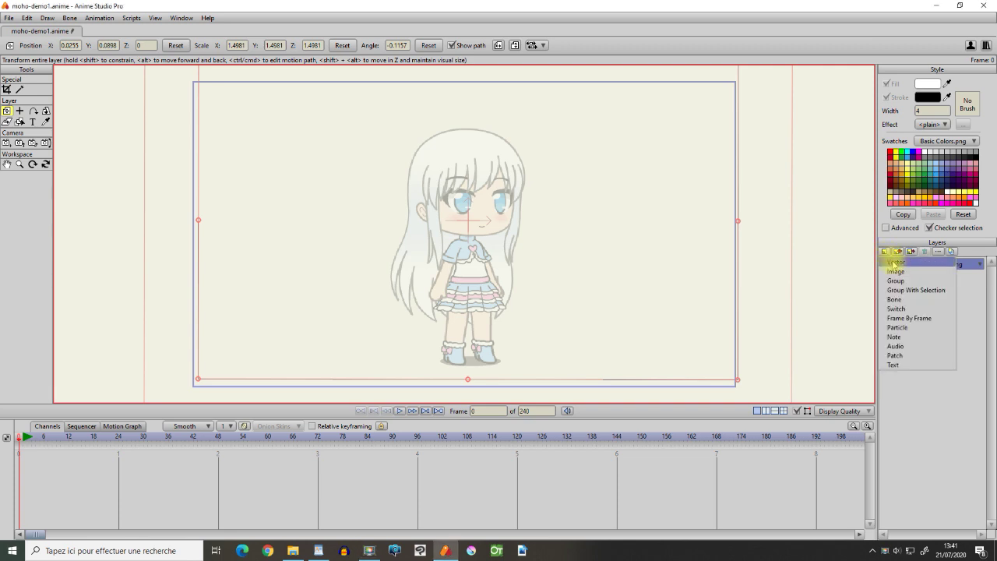
{"action": "left_click", "coordinate": [895, 262]}
{"action": "type", "text": "corps"}
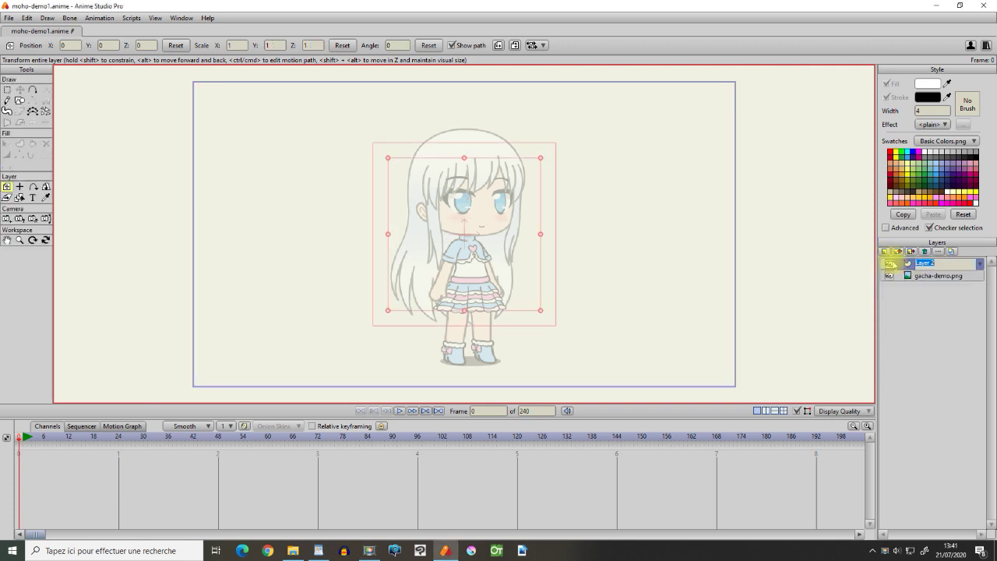
{"action": "key", "text": "Return"}
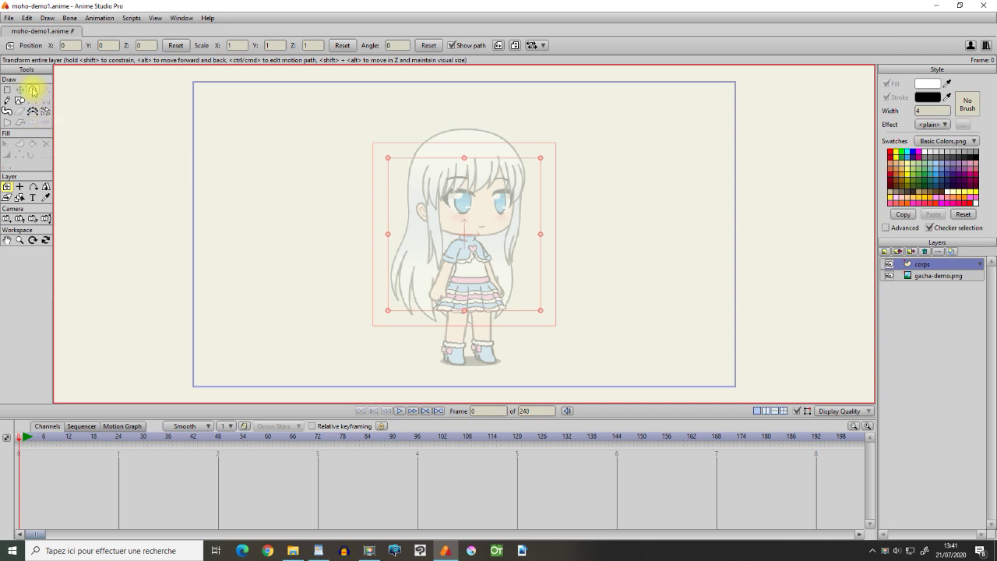
Activate the Add Point tool for the corps layer and set the stroke width to 6.
{"action": "left_click", "coordinate": [33, 91]}
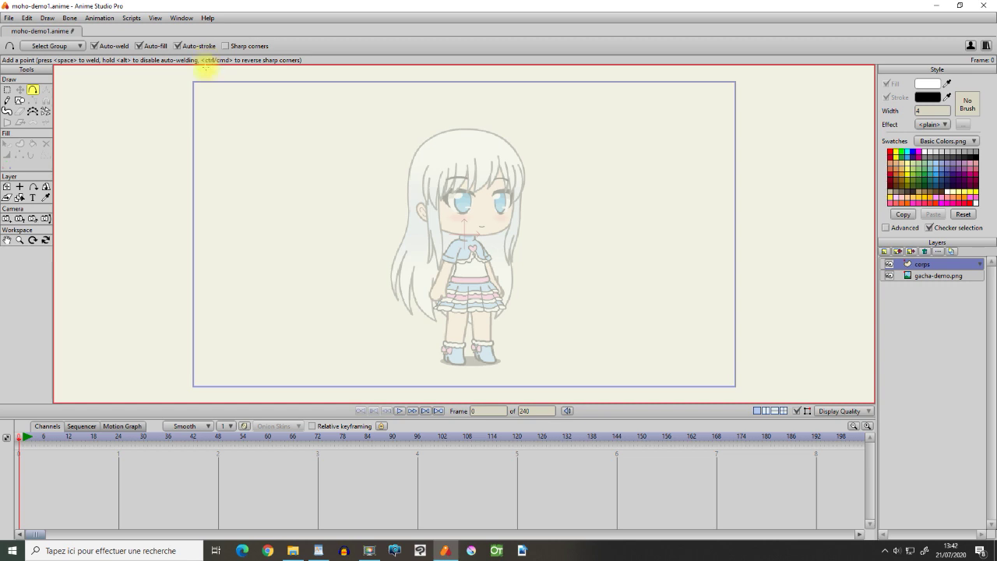
{"action": "double_click", "coordinate": [918, 110]}
{"action": "key", "text": "BackSpace"}
{"action": "type", "text": "16"}
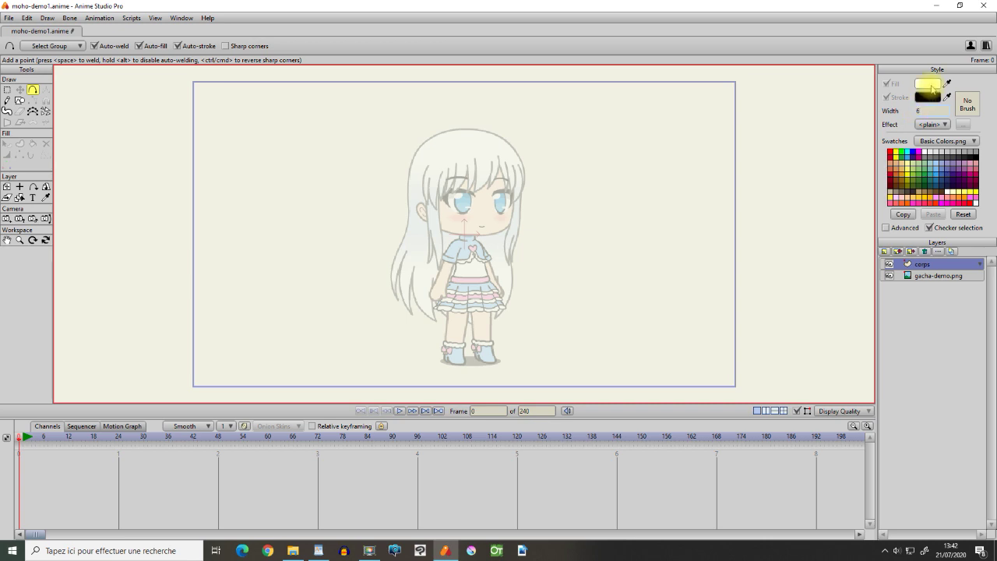
Set the fill color to a muted pink and change the color swatches to Blue.png.
{"action": "left_click", "coordinate": [927, 84]}
{"action": "left_click", "coordinate": [361, 340]}
{"action": "left_click", "coordinate": [475, 454]}
{"action": "left_click", "coordinate": [975, 142]}
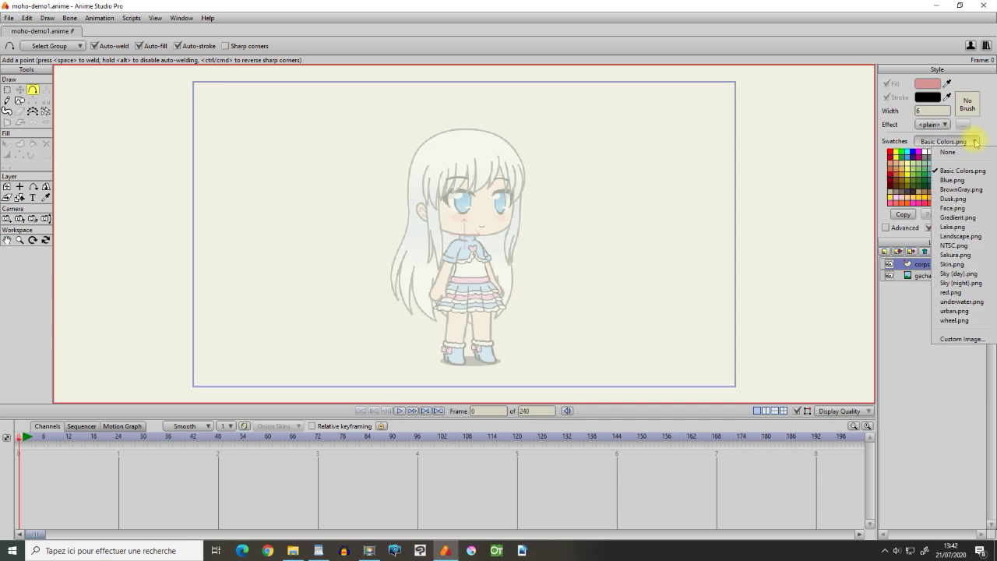
{"action": "left_click", "coordinate": [952, 180]}
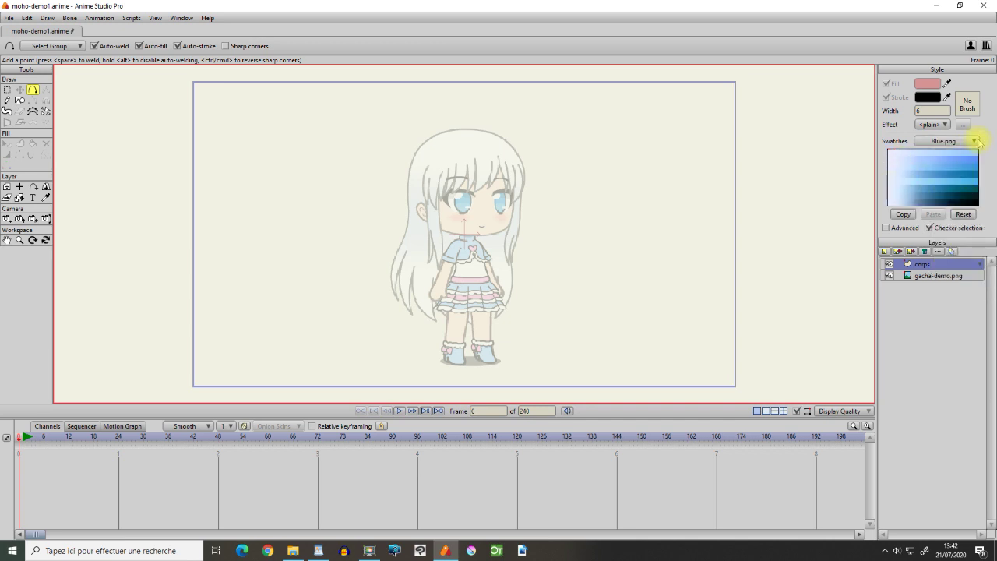
Load color-palette.jpg from the animation 2D folder as a custom image for the color swatches.
{"action": "left_click", "coordinate": [974, 141]}
{"action": "left_click", "coordinate": [953, 266]}
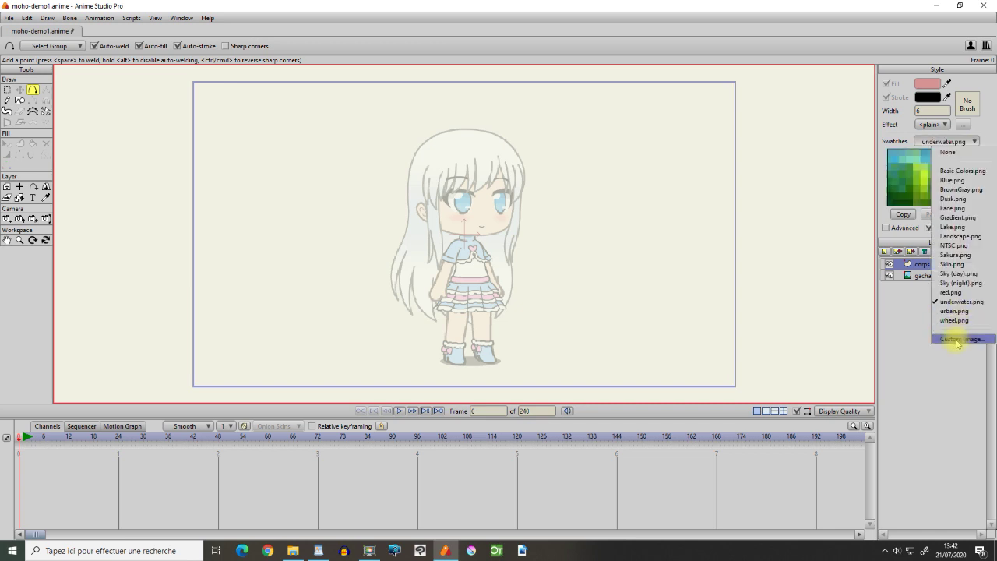
{"action": "left_click", "coordinate": [958, 340]}
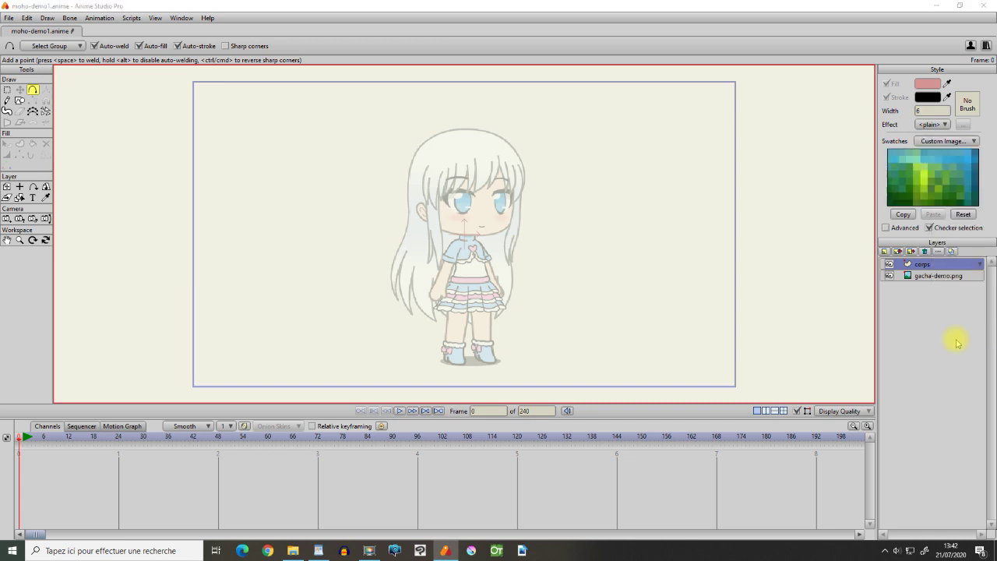
{"action": "left_click", "coordinate": [235, 97]}
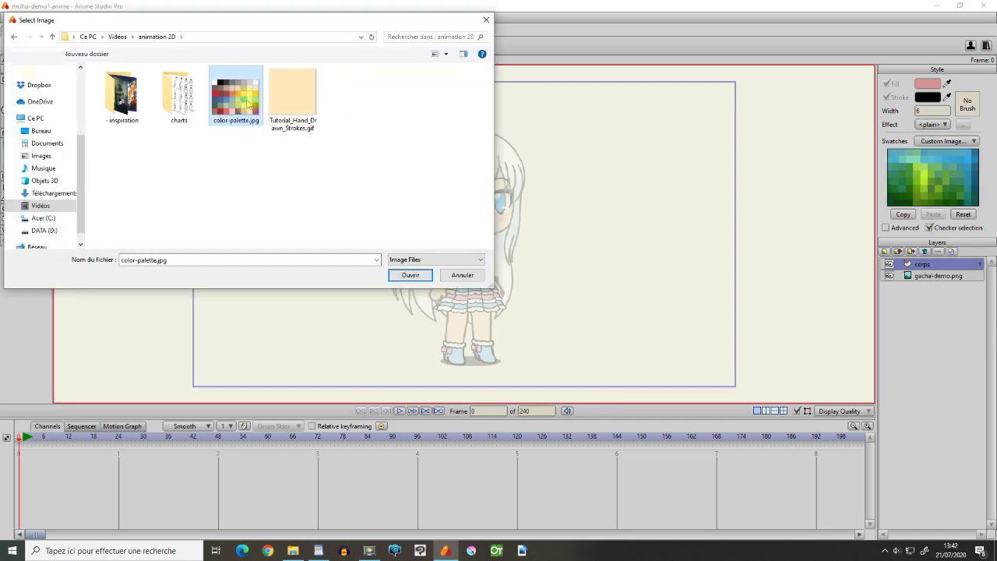
{"action": "left_click", "coordinate": [410, 276]}
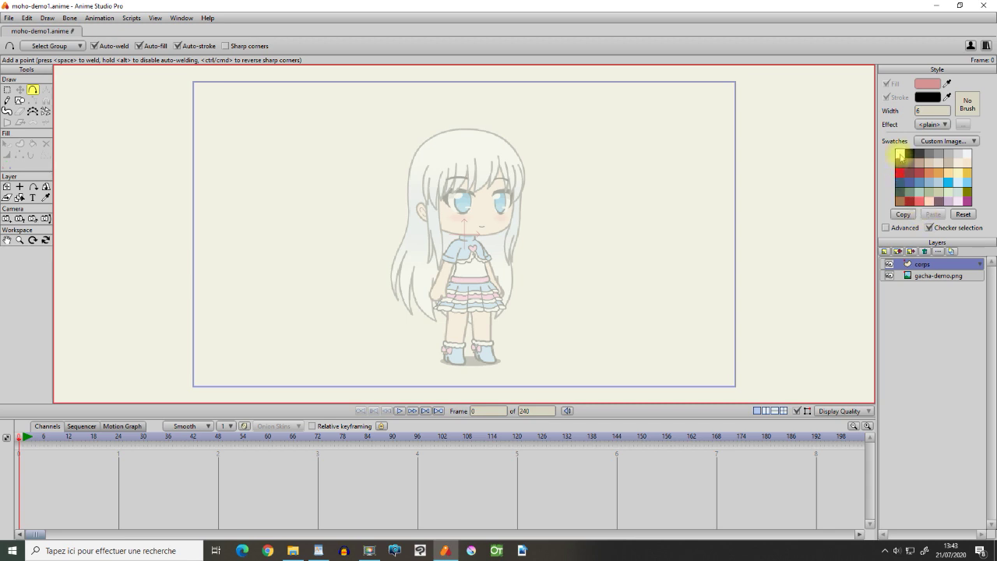
Trace the character's torso as a closed shape with a white fill and a dark gray stroke.
{"action": "left_click", "coordinate": [901, 155]}
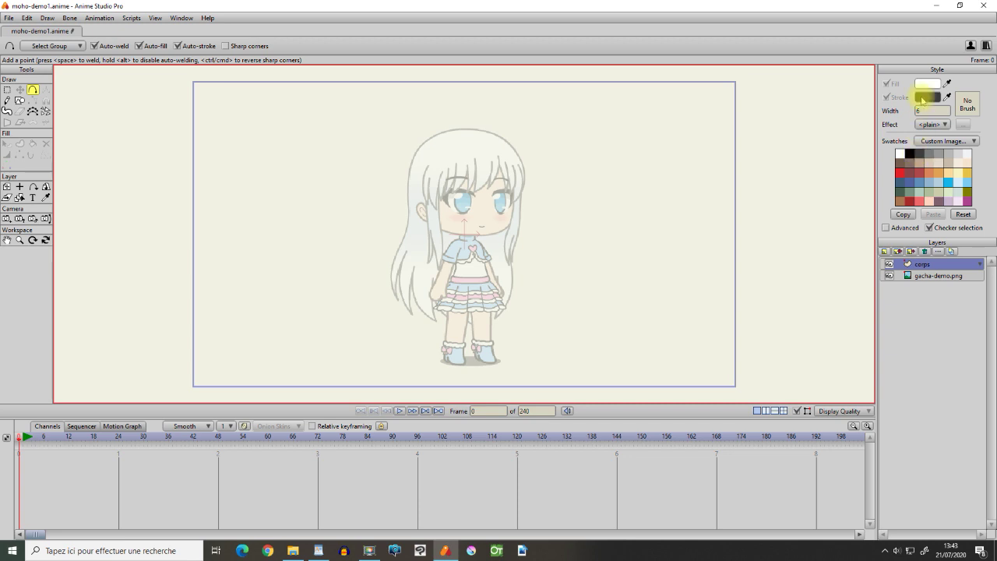
{"action": "scroll", "coordinate": [466, 273], "scroll_direction": "up", "scroll_amount": 4}
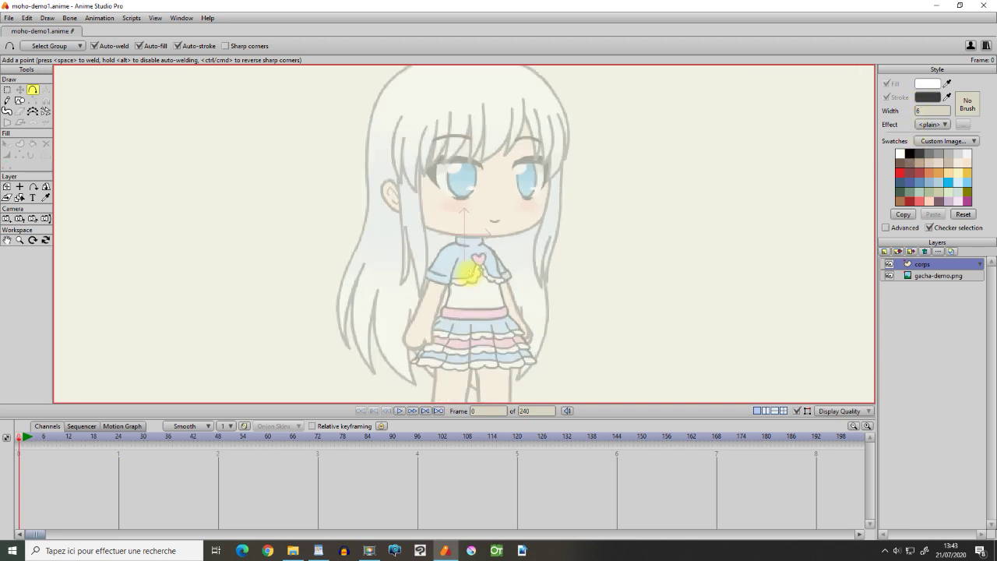
{"action": "scroll", "coordinate": [465, 273], "scroll_direction": "down", "scroll_amount": 3}
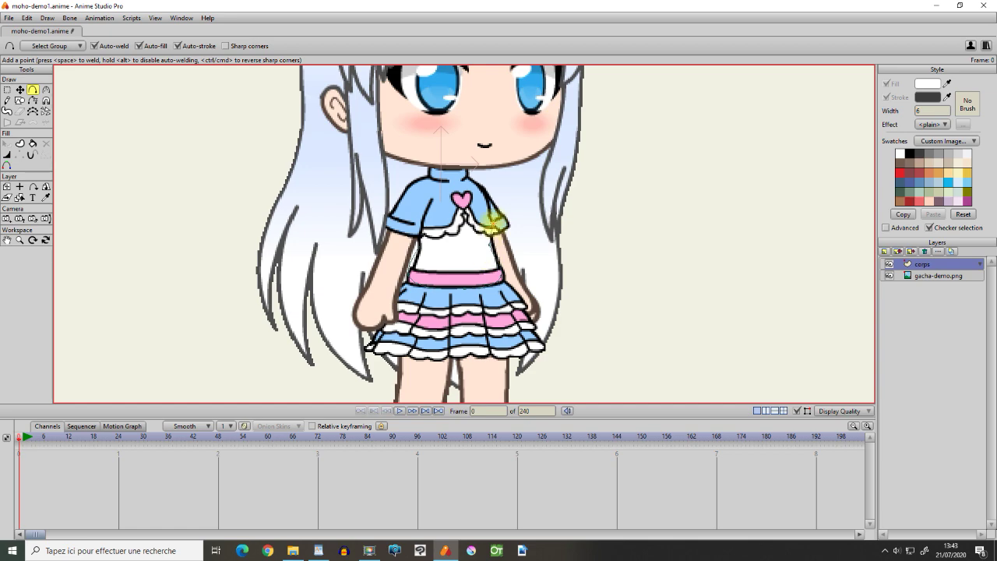
{"action": "mouse_move", "coordinate": [457, 197]}
{"action": "left_mouse_down"}
{"action": "mouse_move", "coordinate": [420, 227]}
{"action": "mouse_move", "coordinate": [409, 273]}
{"action": "left_mouse_up"}
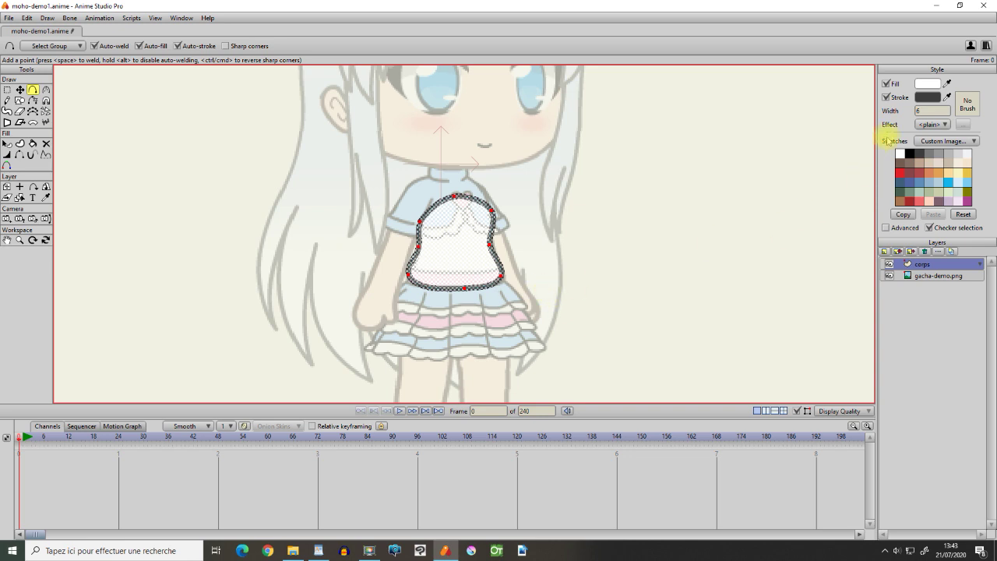
Set the torso shape's stroke width to 4 and deselect its points.
{"action": "left_click", "coordinate": [917, 112]}
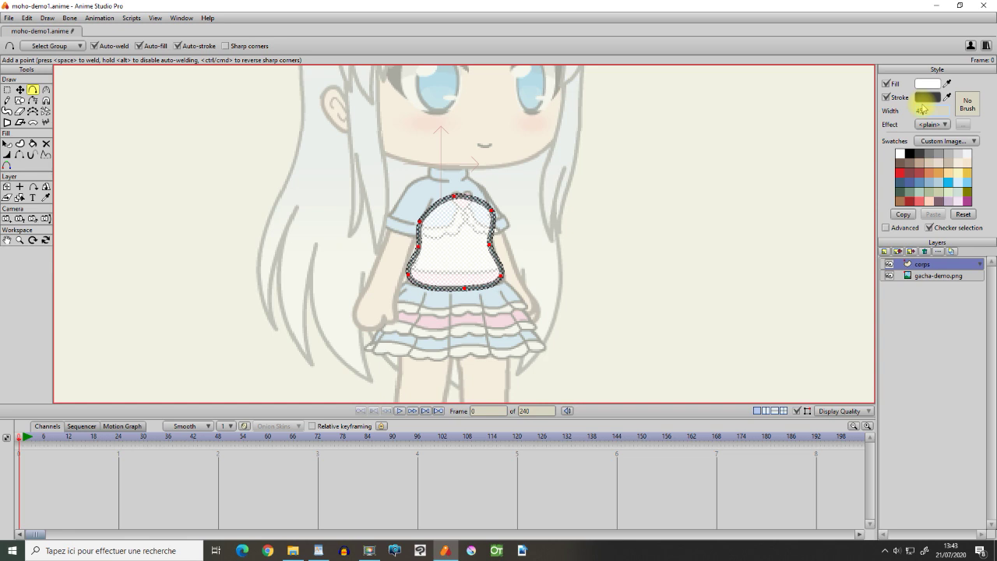
{"action": "key", "text": "Return"}
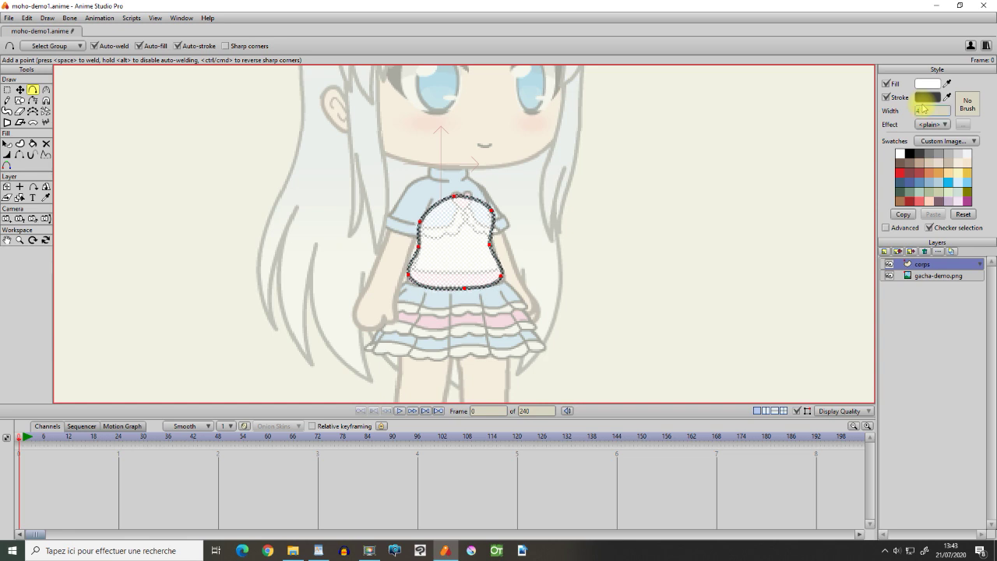
{"action": "left_click", "coordinate": [20, 90]}
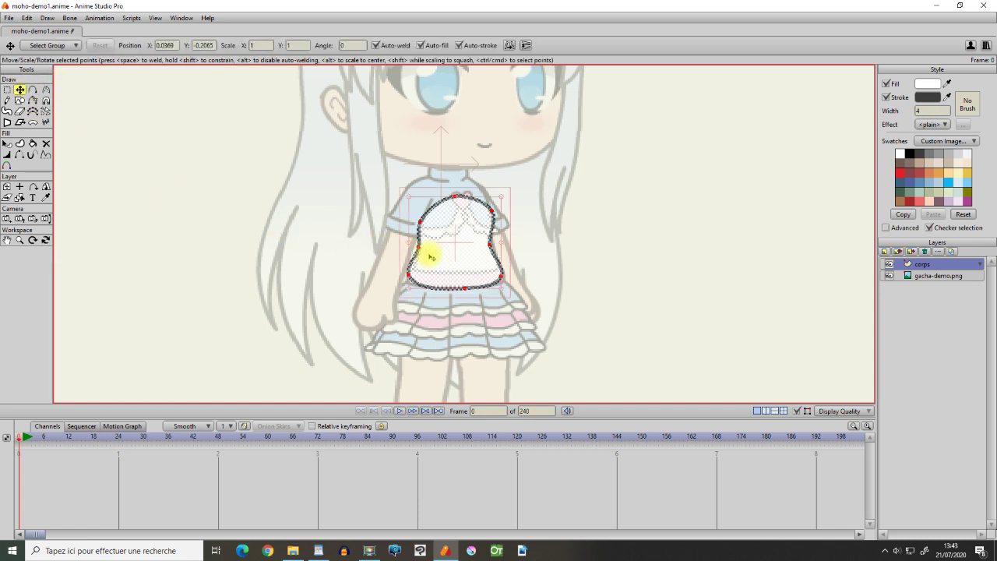
{"action": "left_click", "coordinate": [202, 171]}
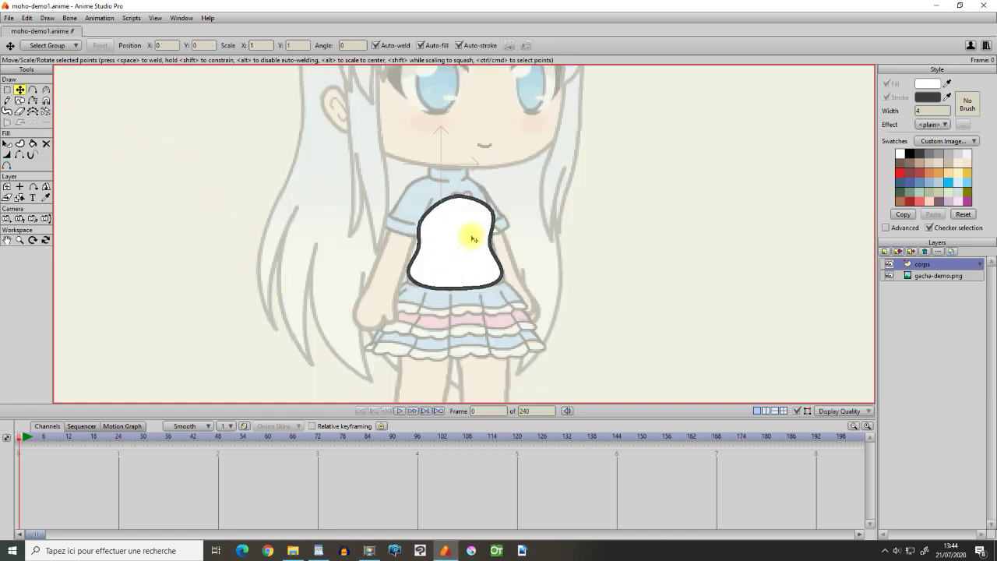
Reposition individual points of the torso outline to refine its shoulders, sides and base against the reference.
{"action": "left_click_drag", "start_coordinate": [458, 197], "coordinate": [494, 233]}
{"action": "left_click_drag", "start_coordinate": [460, 290], "coordinate": [436, 223]}
{"action": "left_click", "coordinate": [423, 222]}
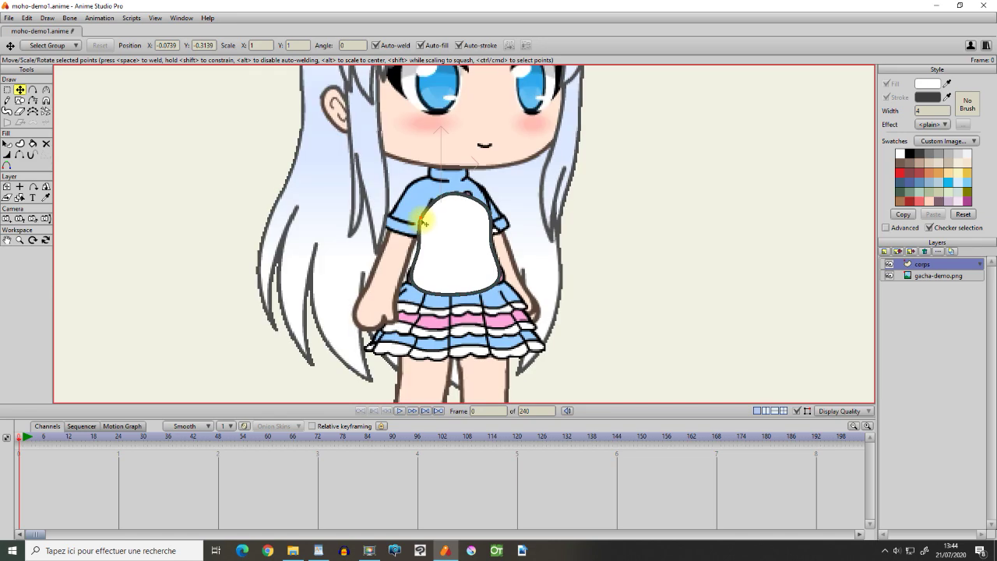
{"action": "left_click", "coordinate": [145, 127]}
Select the upper points of the torso outline and move them slightly down together.
{"action": "left_click", "coordinate": [7, 90]}
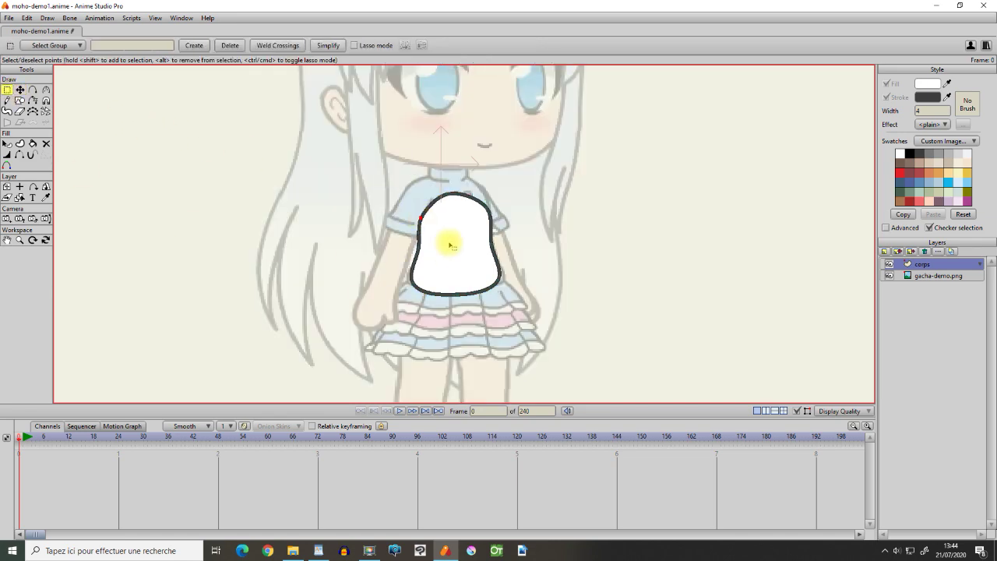
{"action": "left_click", "coordinate": [449, 195], "text": "shift"}
{"action": "left_click_drag", "start_coordinate": [450, 193], "coordinate": [530, 249]}
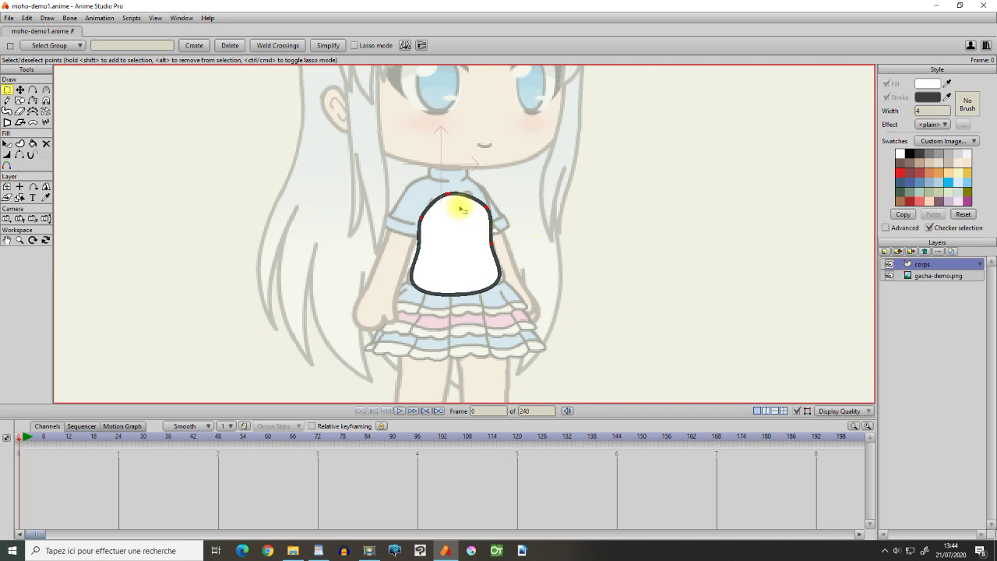
{"action": "key", "text": "t"}
{"action": "mouse_move", "coordinate": [454, 213]}
{"action": "left_mouse_down"}
{"action": "mouse_move", "coordinate": [455, 198]}
{"action": "mouse_move", "coordinate": [459, 222]}
{"action": "left_mouse_up"}
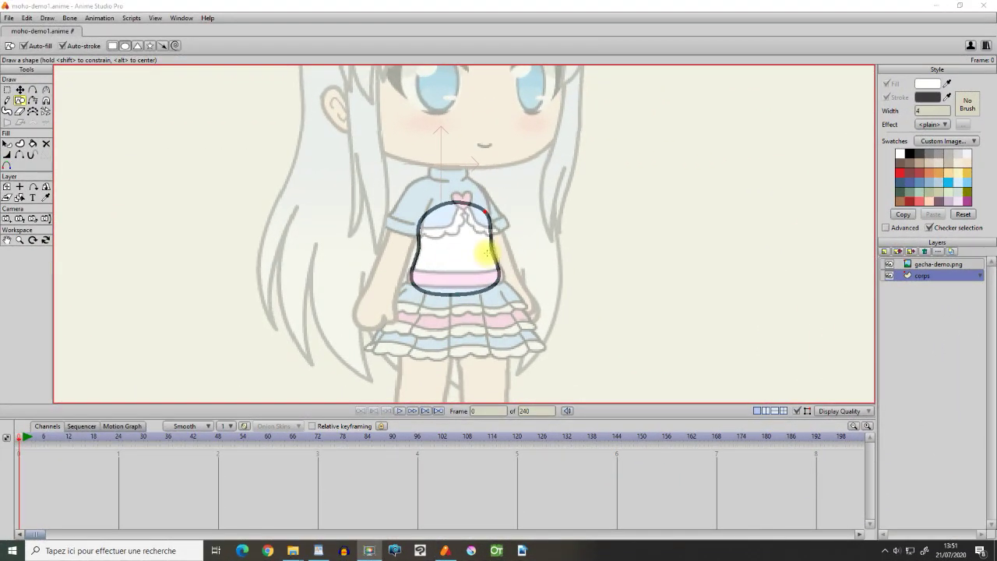
Draw a small oval with a pink fill over the heart brooch on the chest.
{"action": "left_click", "coordinate": [19, 240]}
{"action": "left_click_drag", "start_coordinate": [406, 193], "coordinate": [494, 184]}
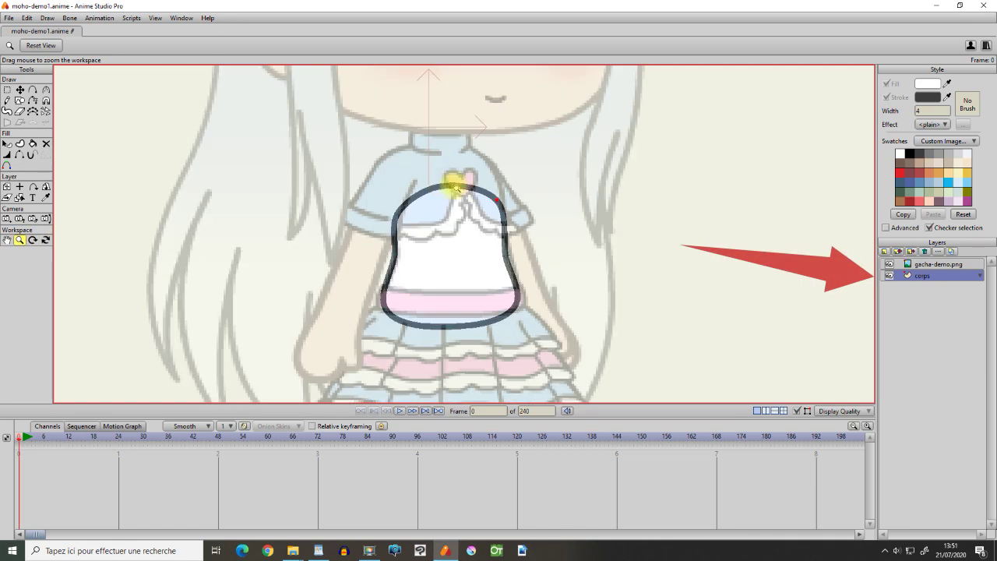
{"action": "left_click_drag", "start_coordinate": [452, 185], "coordinate": [434, 216]}
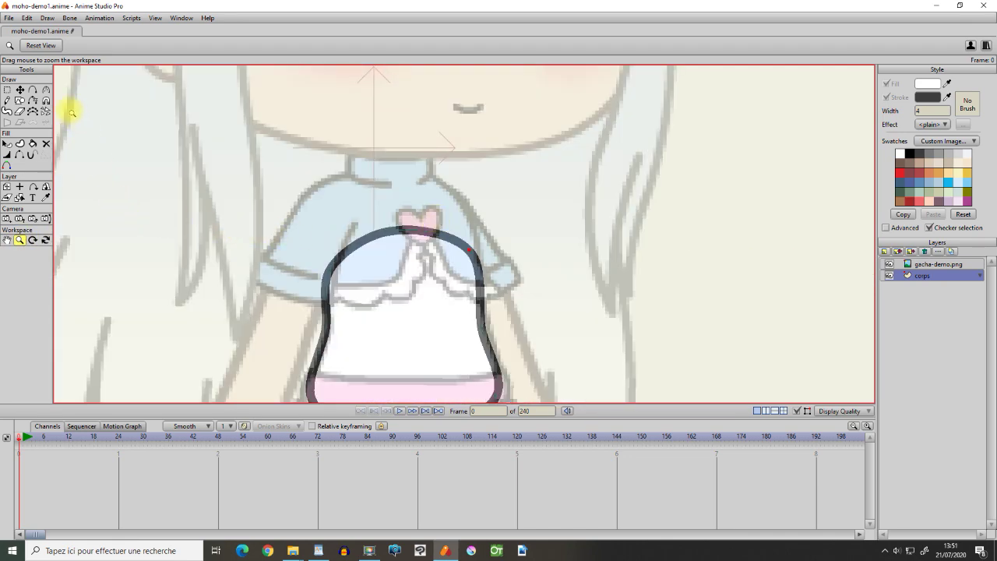
{"action": "left_click", "coordinate": [20, 101]}
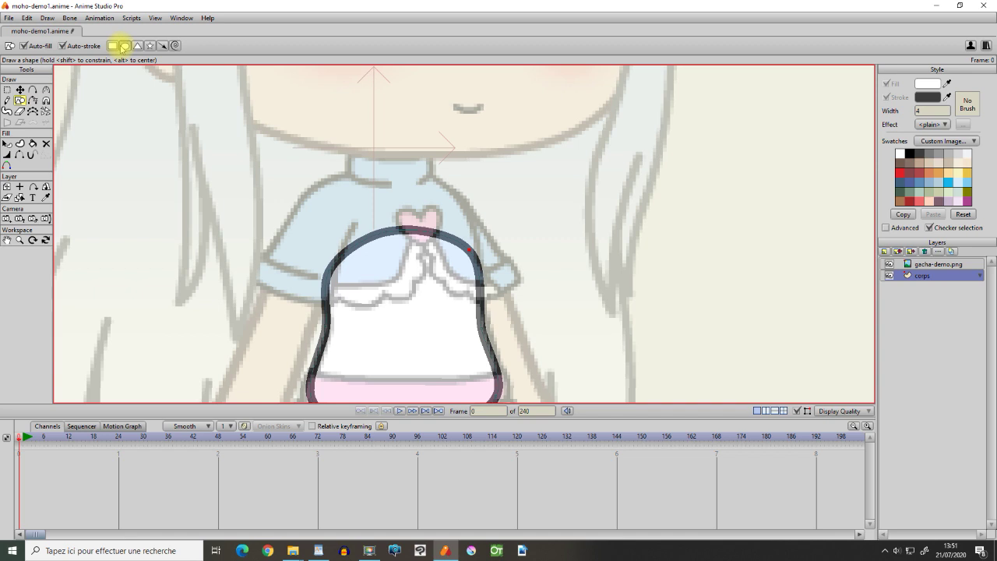
{"action": "left_click", "coordinate": [925, 201]}
{"action": "left_click", "coordinate": [911, 201]}
{"action": "left_click", "coordinate": [927, 83]}
{"action": "left_click", "coordinate": [457, 333]}
{"action": "key", "text": "Return"}
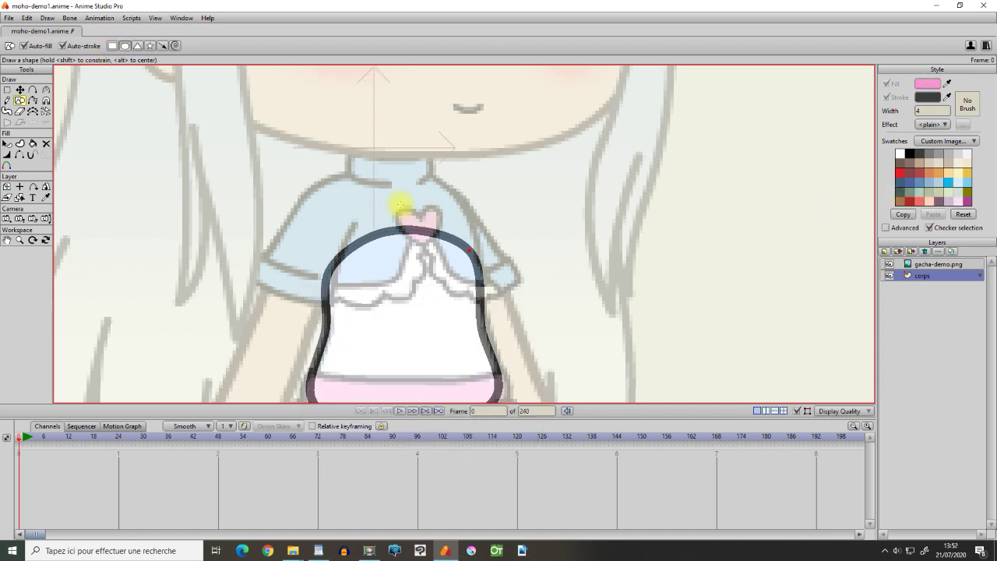
{"action": "left_click_drag", "start_coordinate": [438, 250], "coordinate": [441, 249]}
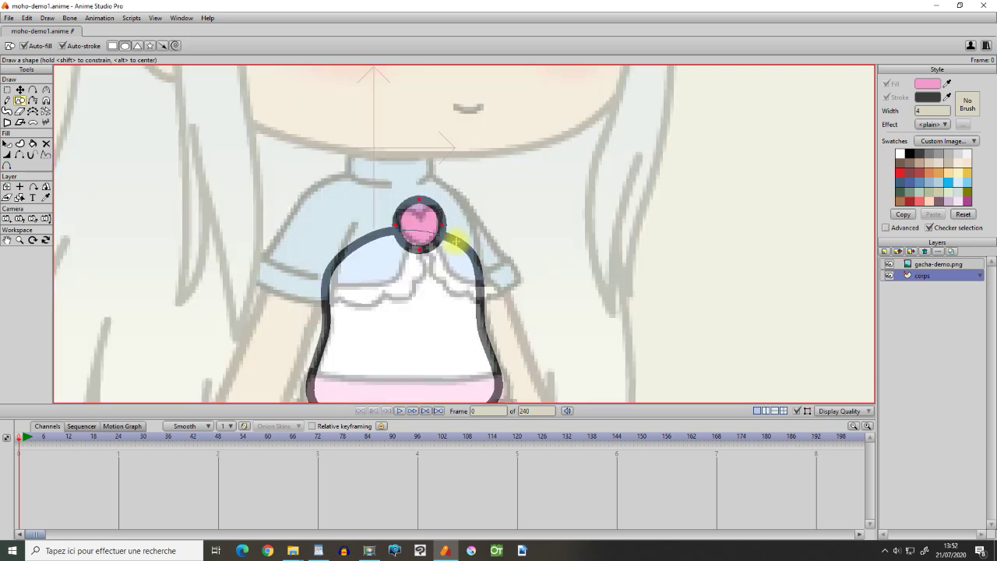
Turn the pink oval into a heart by lowering its upper middle point and sharpening the curvature of its notch and lower tip.
{"action": "key", "text": "t"}
{"action": "left_click_drag", "start_coordinate": [419, 200], "coordinate": [420, 222]}
{"action": "left_click", "coordinate": [45, 90]}
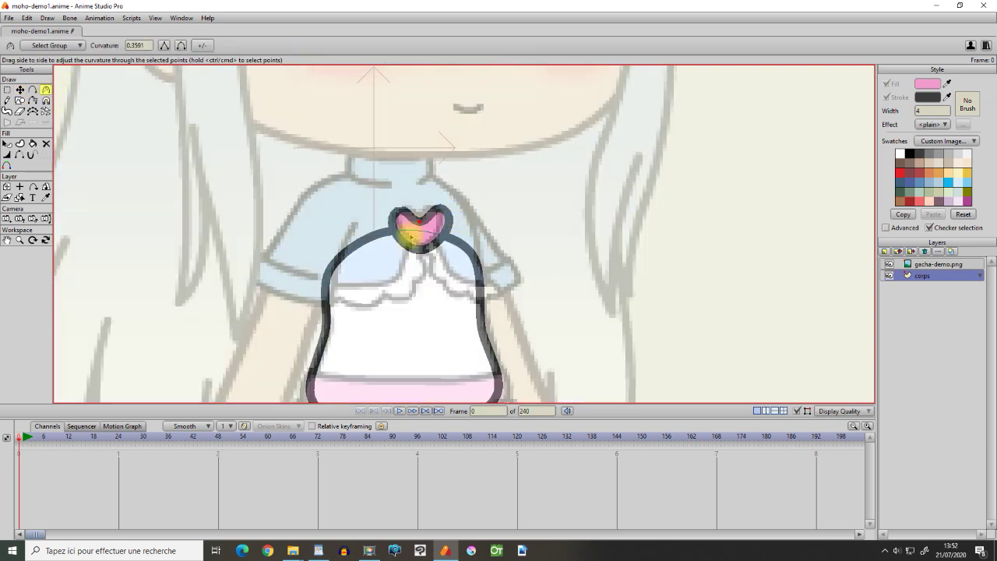
{"action": "left_click_drag", "start_coordinate": [395, 225], "coordinate": [308, 262]}
{"action": "left_click_drag", "start_coordinate": [417, 255], "coordinate": [394, 260]}
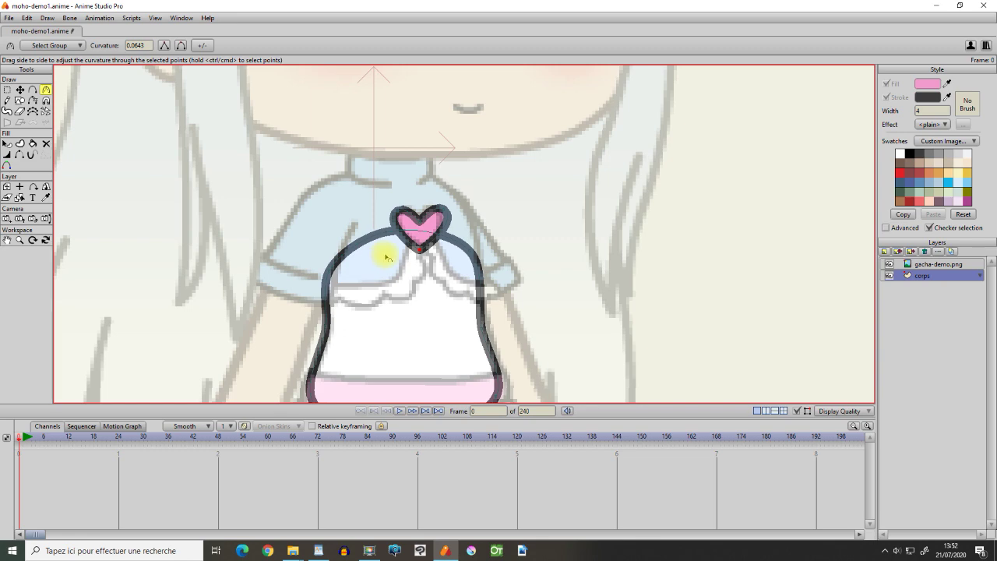
Reposition the heart's side points to match the brooch's rounded lobes.
{"action": "key", "text": "t"}
{"action": "left_click", "coordinate": [414, 222]}
{"action": "mouse_move", "coordinate": [414, 223]}
{"action": "left_mouse_down"}
{"action": "mouse_move", "coordinate": [439, 212]}
{"action": "mouse_move", "coordinate": [397, 216]}
{"action": "left_mouse_up"}
{"action": "left_click", "coordinate": [481, 236]}
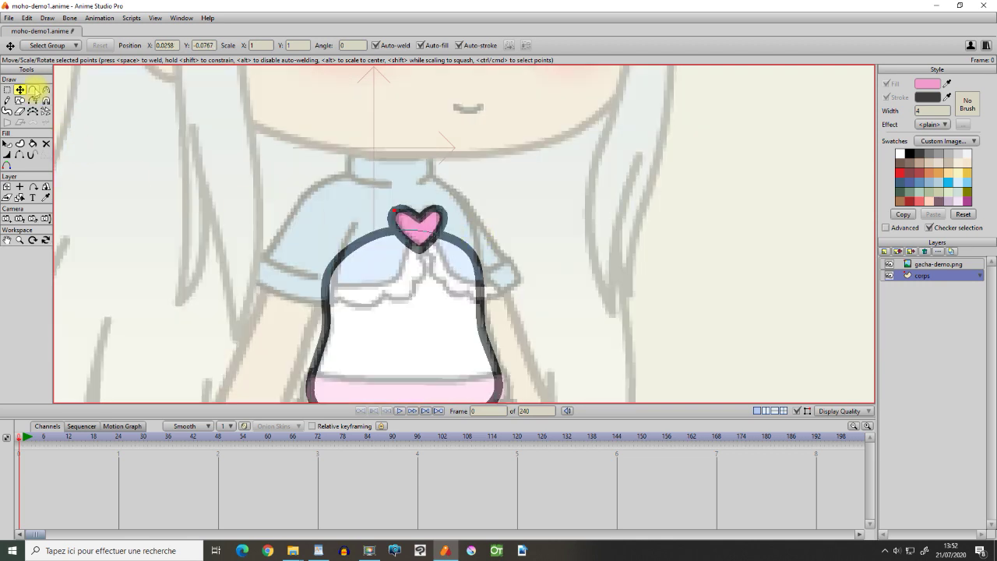
Trace the blue top from collar to hem as a closed light blue shape with sharp corners, turning off auto-weld near the heart.
{"action": "left_click", "coordinate": [33, 90]}
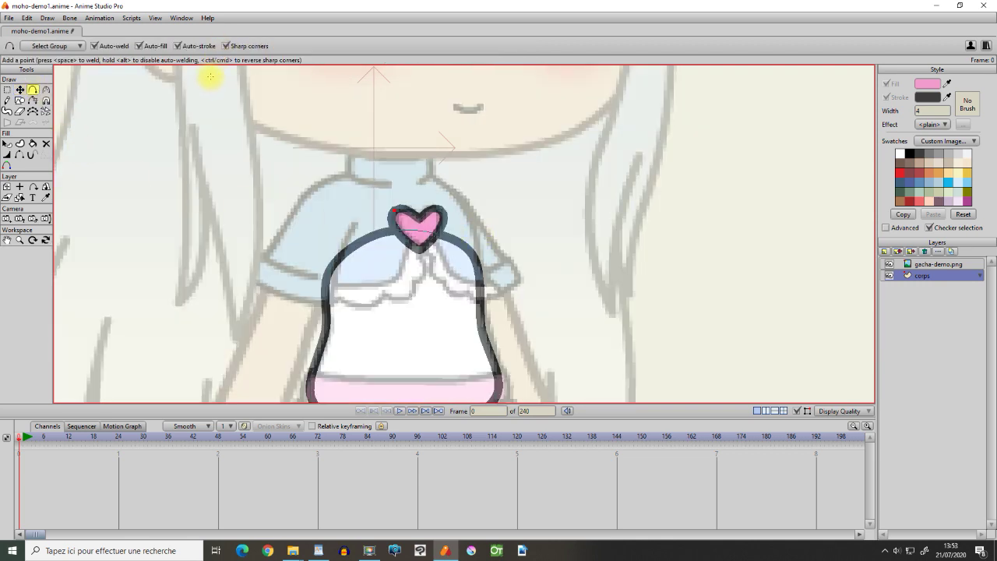
{"action": "left_click", "coordinate": [967, 184]}
{"action": "left_click_drag", "start_coordinate": [347, 141], "coordinate": [399, 286]}
{"action": "left_click_drag", "start_coordinate": [454, 251], "coordinate": [454, 251]}
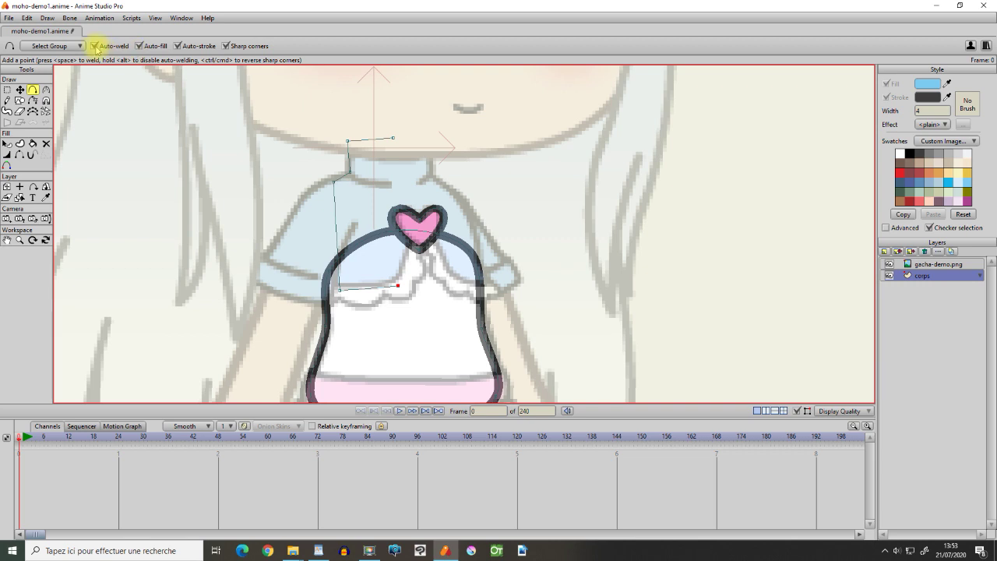
{"action": "left_click_drag", "start_coordinate": [398, 286], "coordinate": [419, 222]}
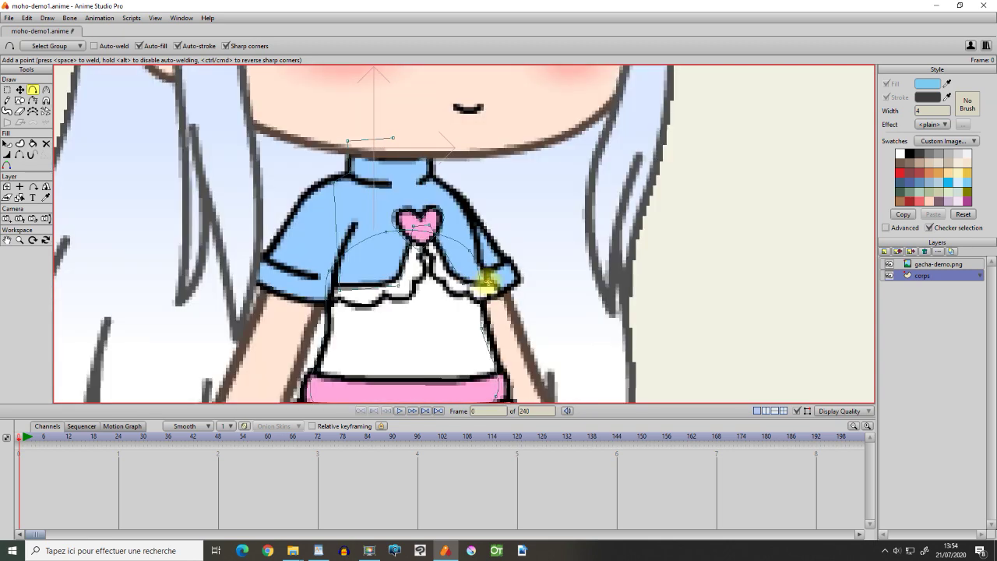
{"action": "left_click_drag", "start_coordinate": [428, 150], "coordinate": [393, 139]}
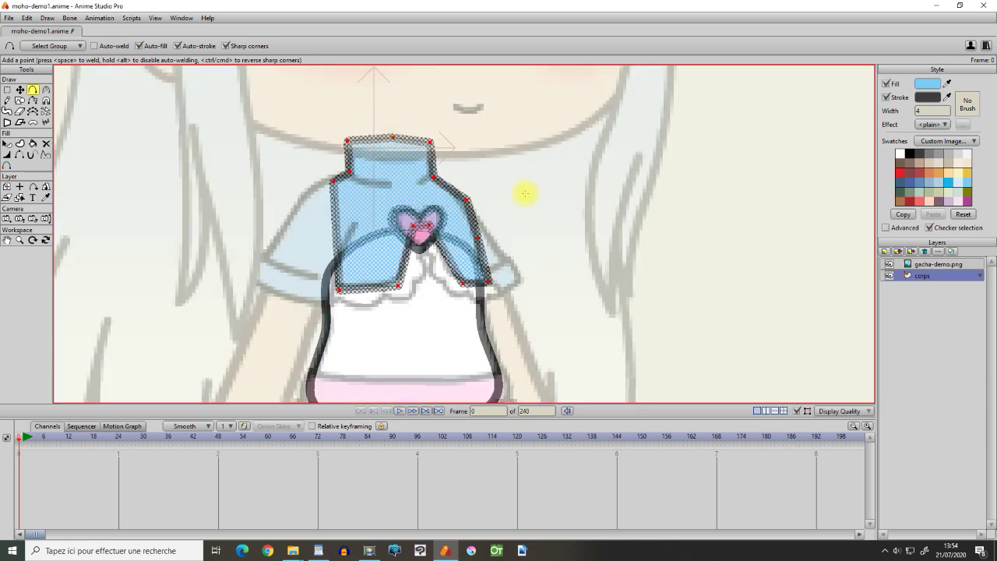
Draw the short open fold lines beneath the collar of the blue top.
{"action": "left_click", "coordinate": [387, 184]}
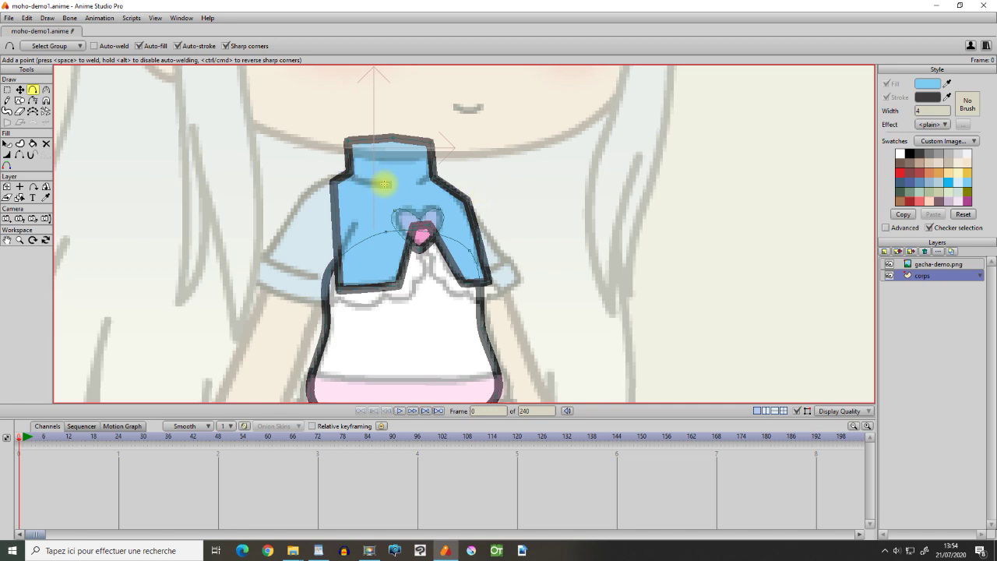
{"action": "key", "text": "ctrl+z"}
{"action": "key", "text": "ctrl+shift+z"}
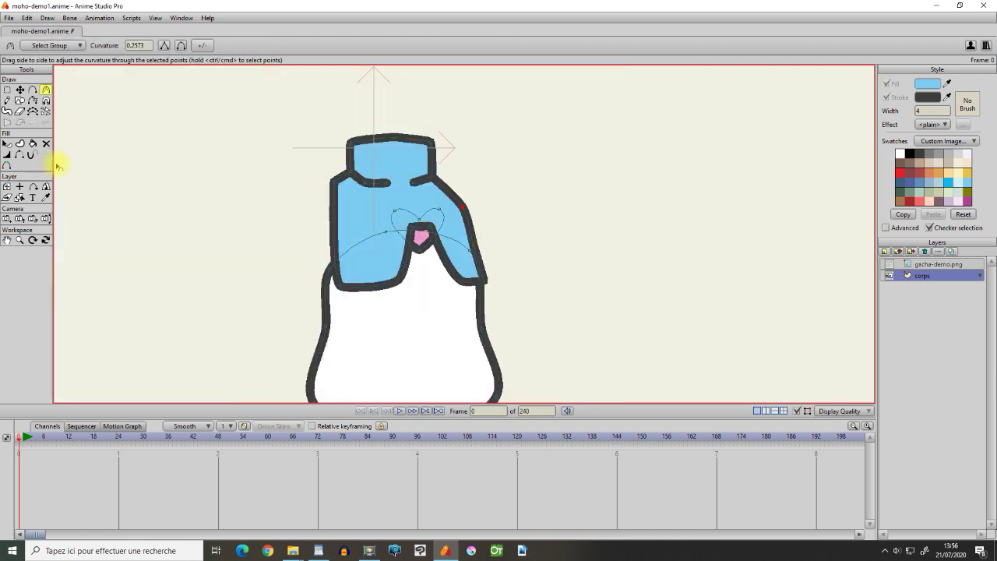
Taper the inner ends of both collar fold lines by reducing the line width at their end points.
{"action": "left_click", "coordinate": [6, 154]}
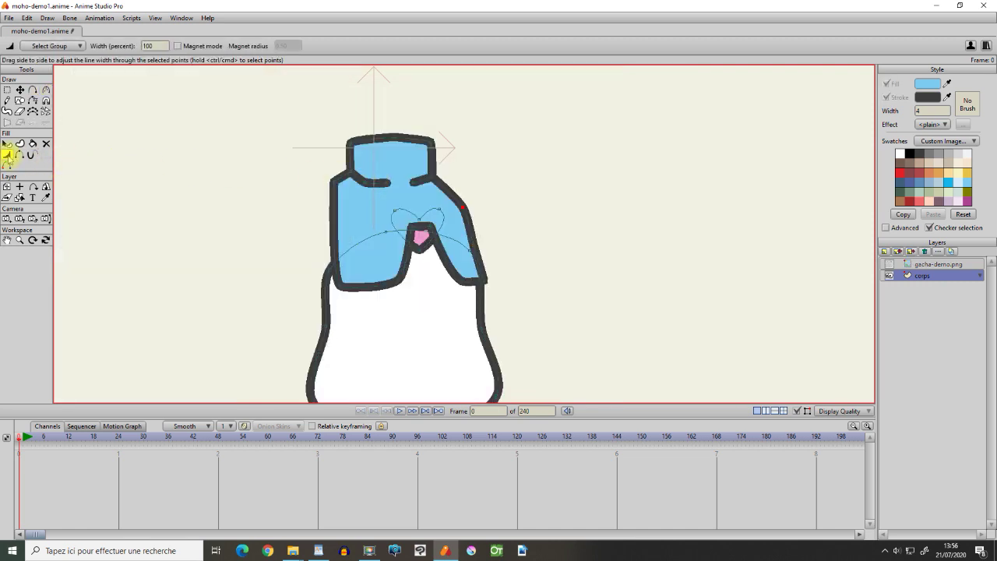
{"action": "mouse_move", "coordinate": [379, 185]}
{"action": "left_mouse_down"}
{"action": "mouse_move", "coordinate": [356, 185]}
{"action": "mouse_move", "coordinate": [408, 190]}
{"action": "left_mouse_up"}
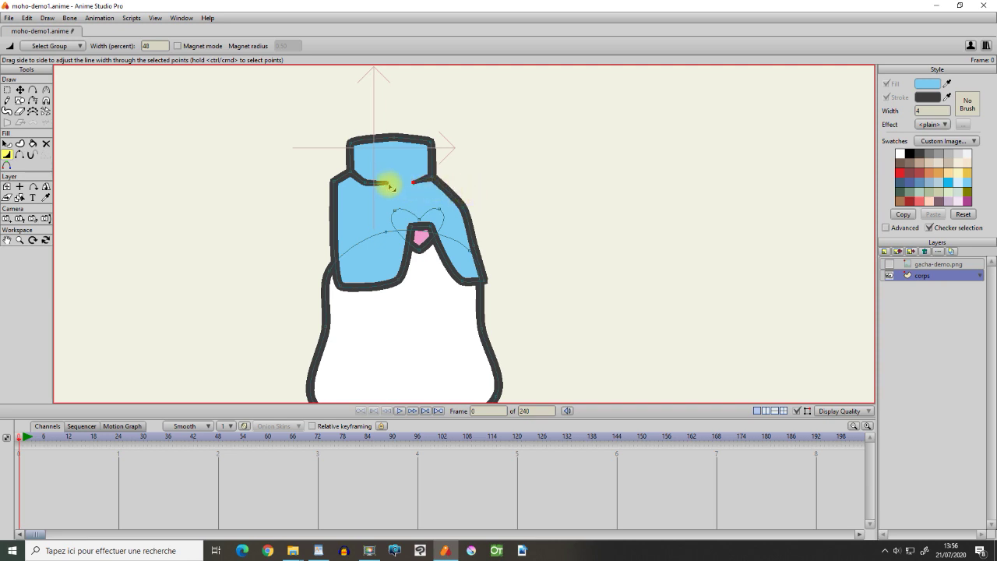
{"action": "left_click_drag", "start_coordinate": [386, 185], "coordinate": [495, 195]}
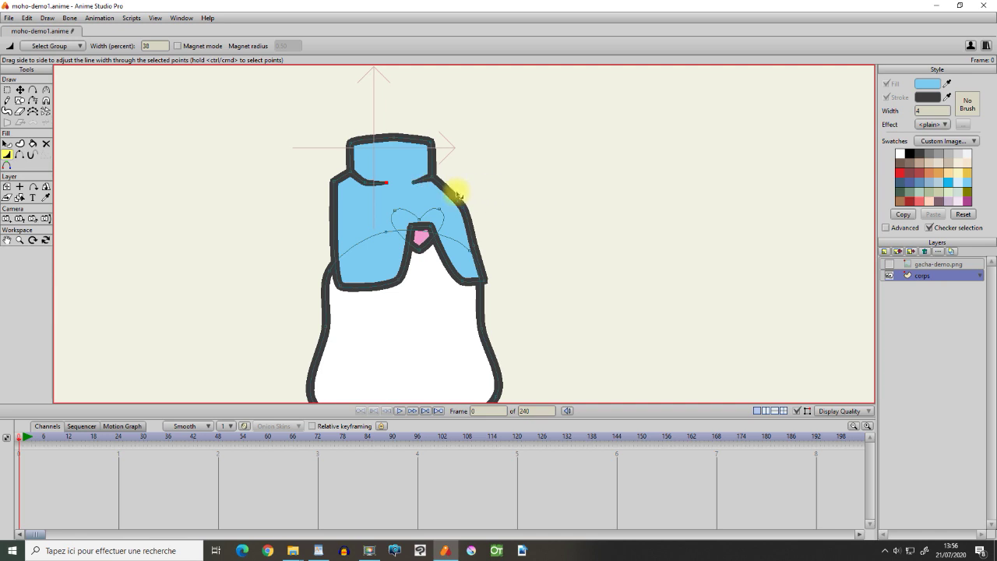
{"action": "key", "text": "t"}
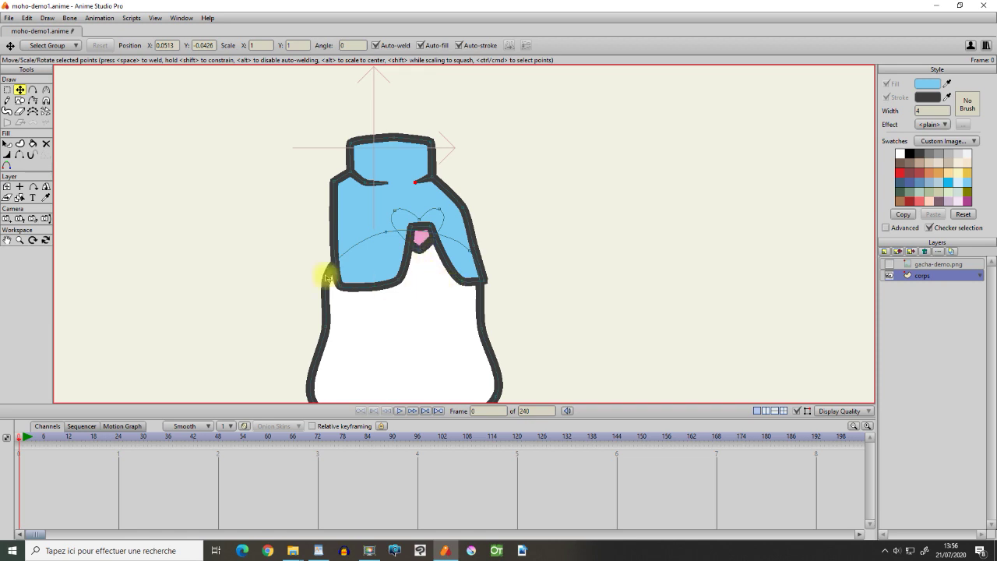
Select the pink heart shape and bring it in front of the blue top.
{"action": "left_click", "coordinate": [6, 144]}
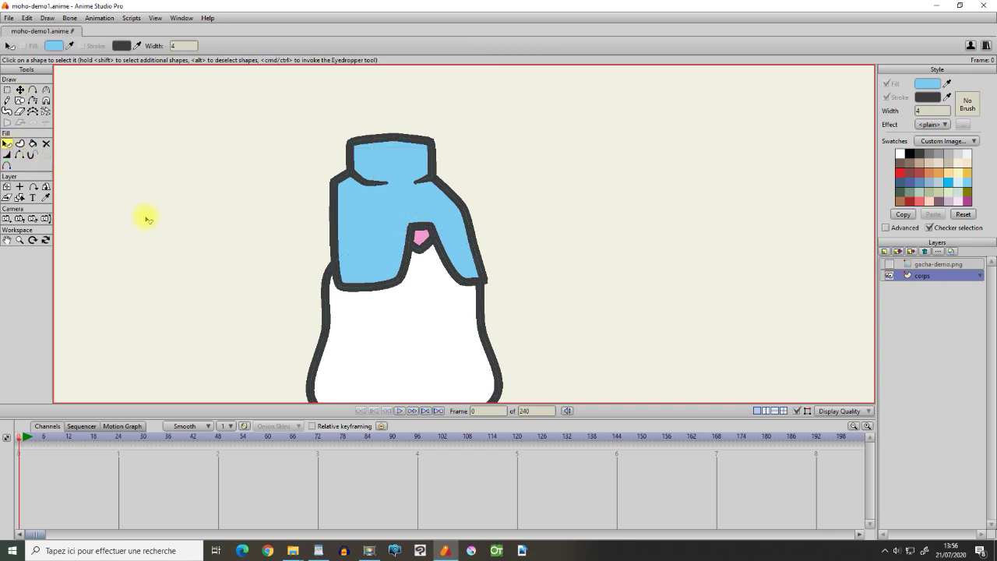
{"action": "left_click", "coordinate": [418, 242]}
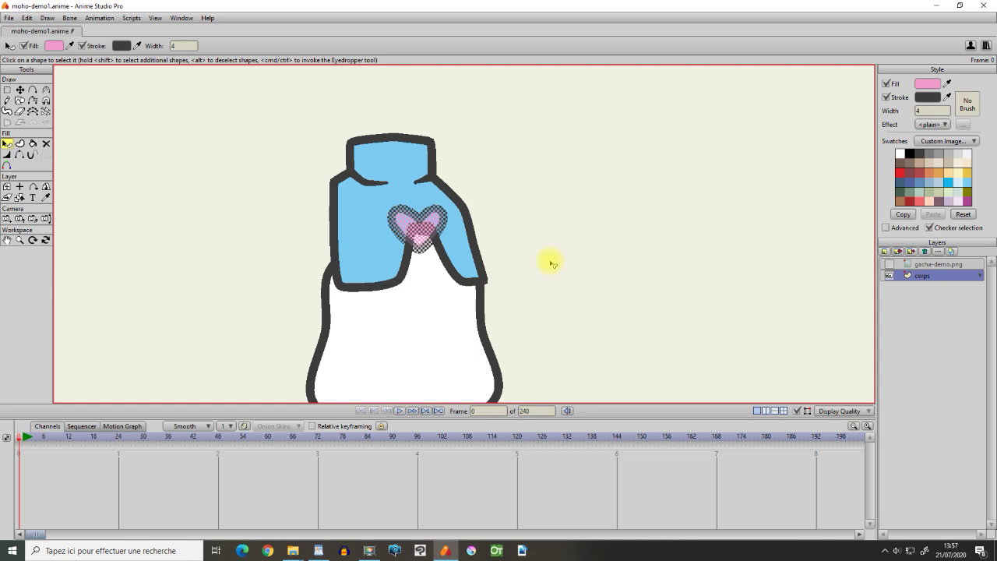
{"action": "left_click", "coordinate": [556, 264]}
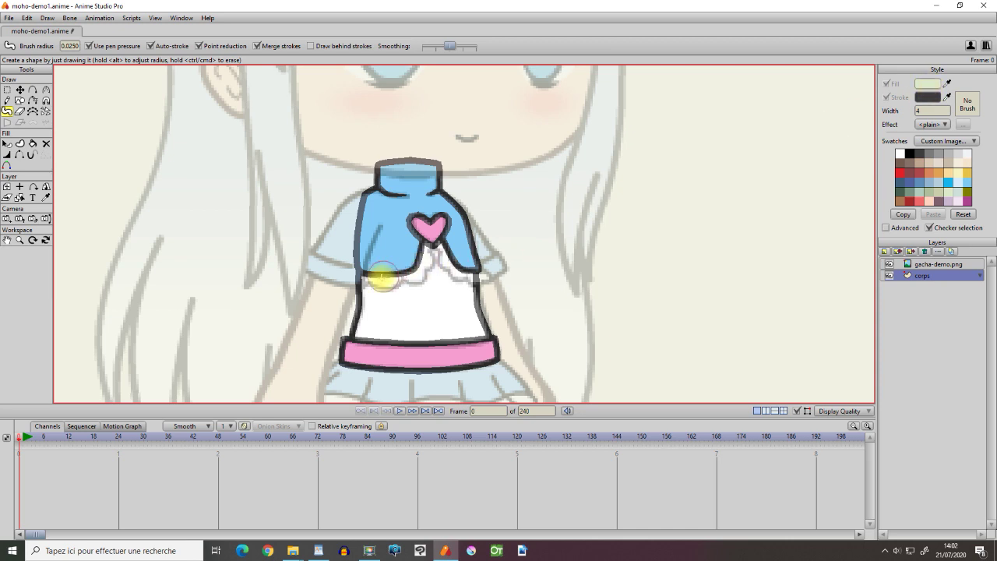
Paint the scalloped lace trim along the blue top's hem with the Blob Brush, and hide the gacha-demo.png reference.
{"action": "mouse_move", "coordinate": [356, 272]}
{"action": "left_mouse_down"}
{"action": "mouse_move", "coordinate": [407, 277]}
{"action": "mouse_move", "coordinate": [428, 240]}
{"action": "mouse_move", "coordinate": [457, 275]}
{"action": "mouse_move", "coordinate": [481, 274]}
{"action": "mouse_move", "coordinate": [451, 246]}
{"action": "mouse_move", "coordinate": [423, 240]}
{"action": "mouse_move", "coordinate": [413, 262]}
{"action": "mouse_move", "coordinate": [353, 272]}
{"action": "left_mouse_up"}
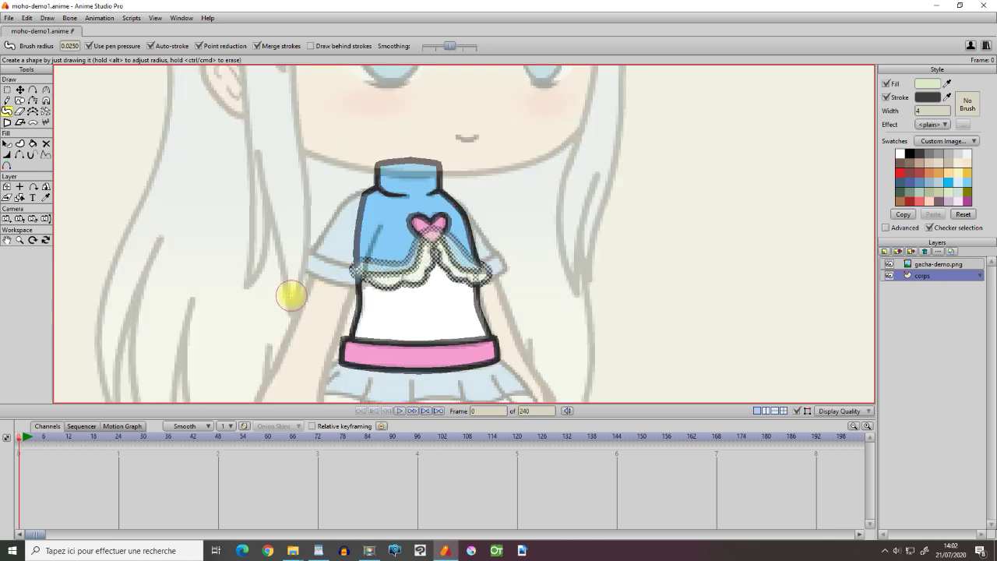
{"action": "left_click", "coordinate": [890, 265]}
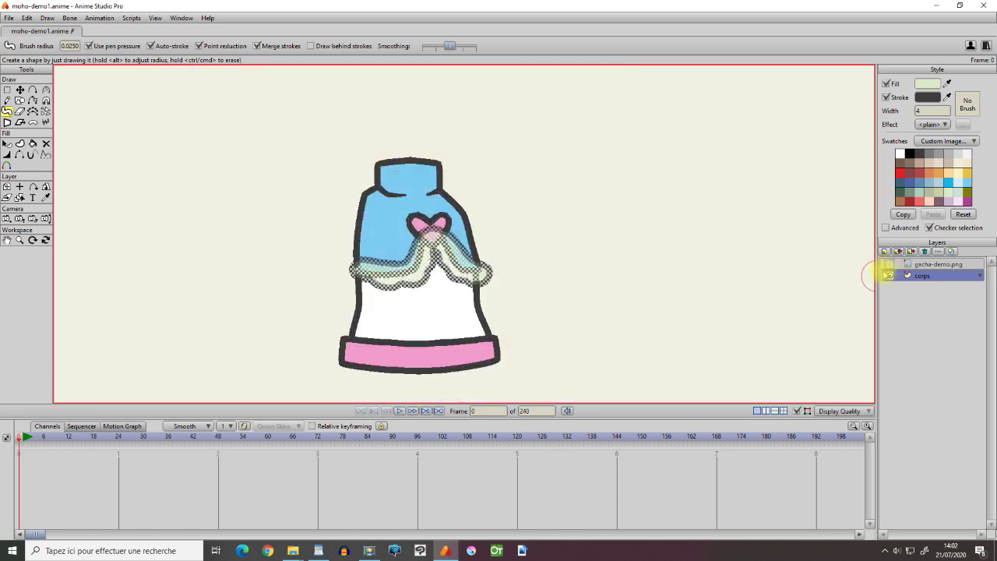
{"action": "key", "text": "g"}
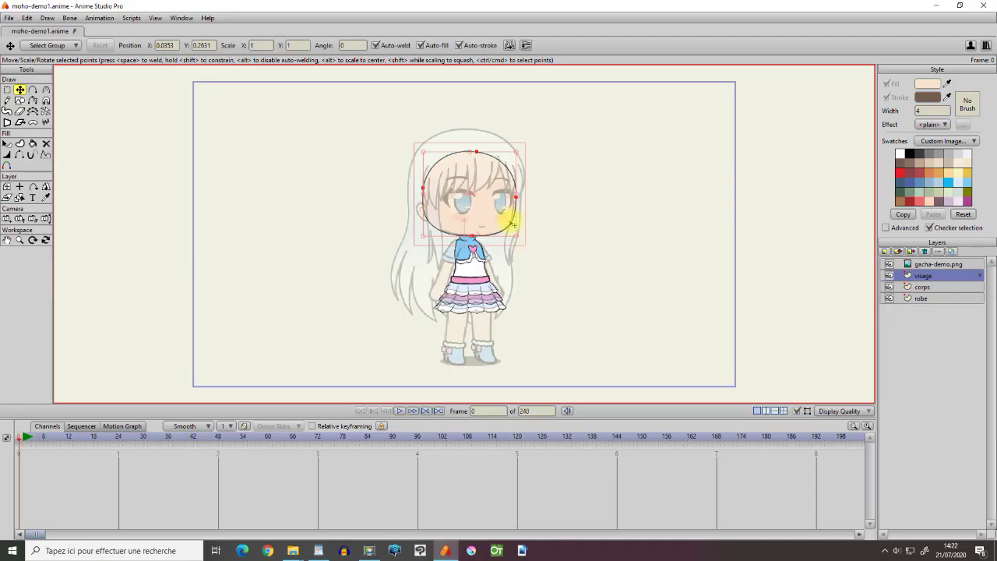
Draw an oval for the ear on the visage layer and rotate it to match the reference ear's tilt.
{"action": "scroll", "coordinate": [518, 160], "scroll_direction": "up", "scroll_amount": 5}
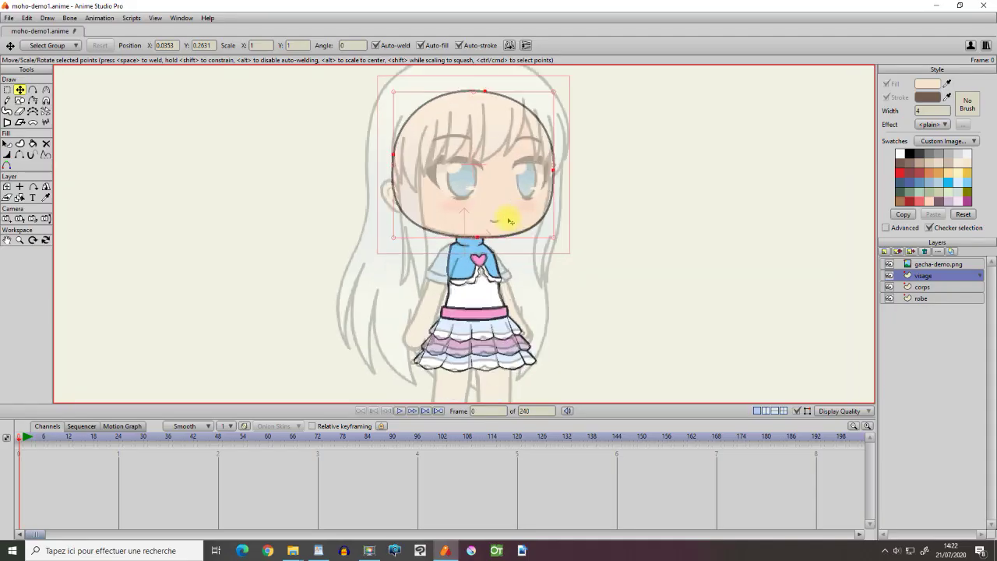
{"action": "scroll", "coordinate": [498, 176], "scroll_direction": "up", "scroll_amount": 3}
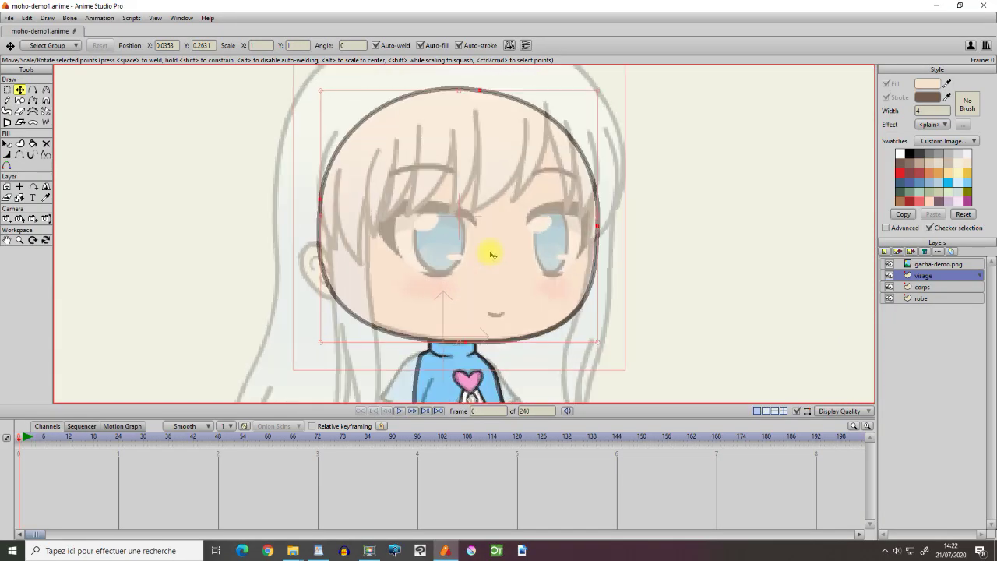
{"action": "scroll", "coordinate": [491, 229], "scroll_direction": "up", "scroll_amount": 2}
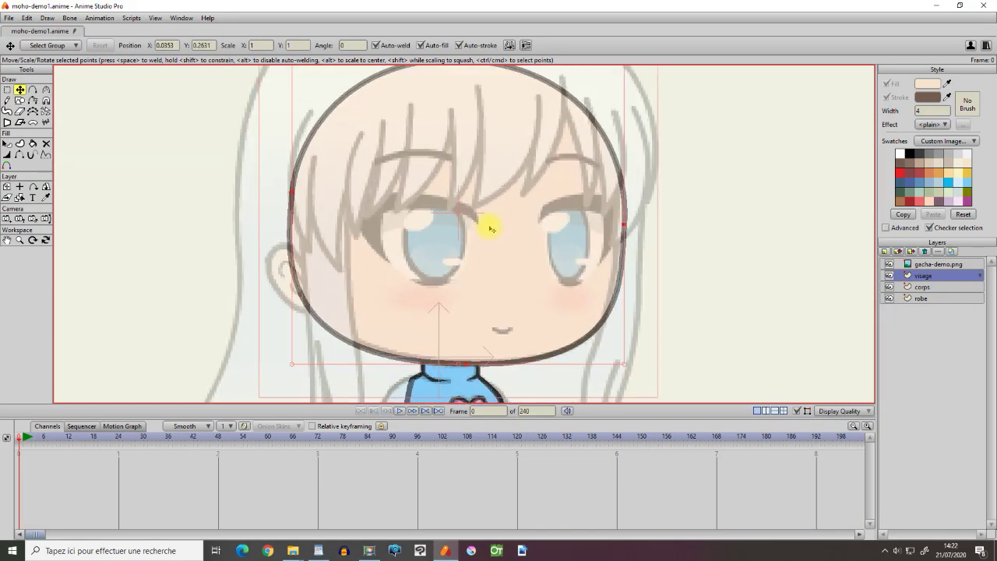
{"action": "key", "text": "e"}
{"action": "mouse_move", "coordinate": [265, 255]}
{"action": "left_mouse_down"}
{"action": "mouse_move", "coordinate": [318, 318]}
{"action": "mouse_move", "coordinate": [311, 331]}
{"action": "left_mouse_up"}
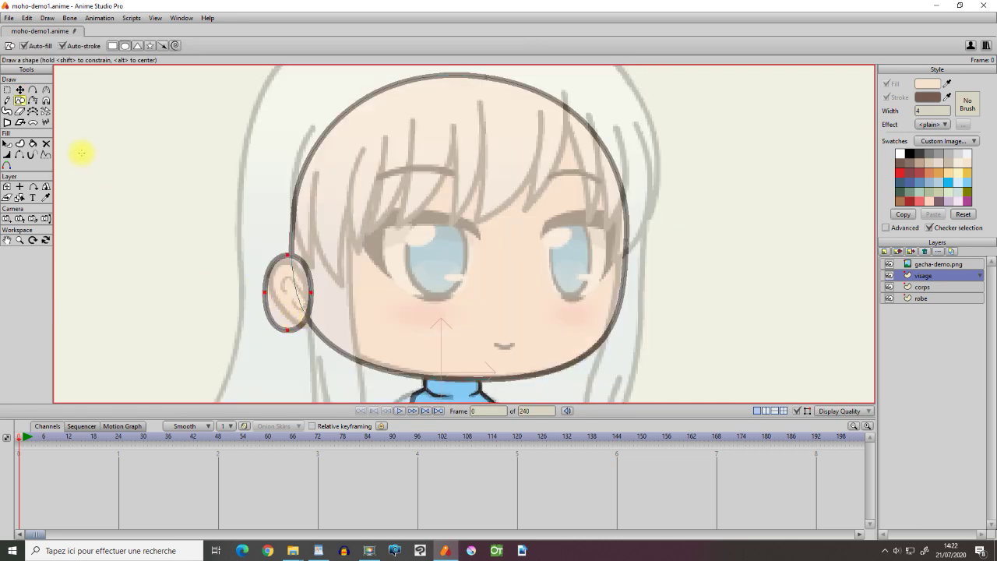
{"action": "left_click", "coordinate": [19, 90]}
{"action": "left_click_drag", "start_coordinate": [281, 336], "coordinate": [291, 308]}
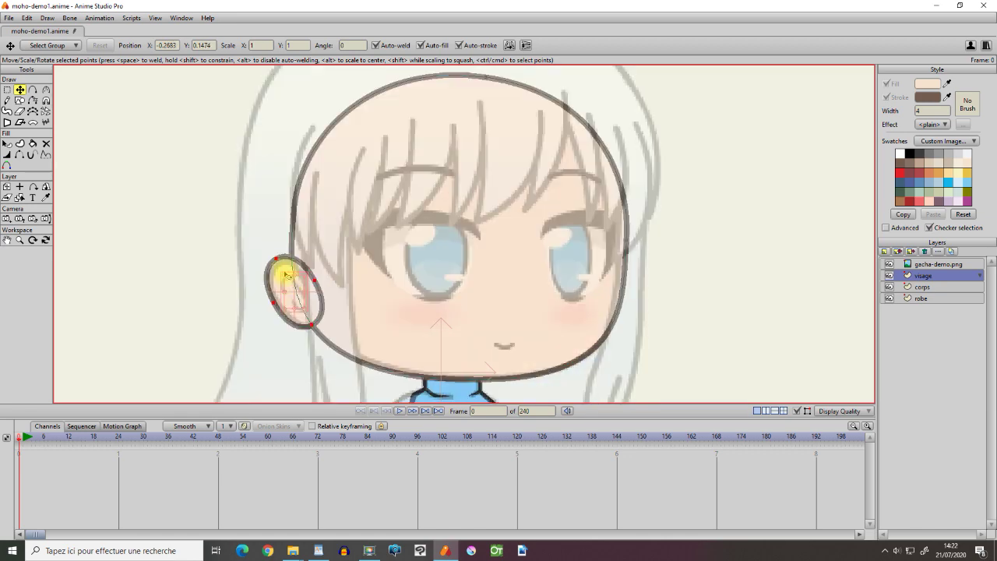
Hide the inner edge of the ear outline where it overlaps the face.
{"action": "left_click", "coordinate": [20, 155]}
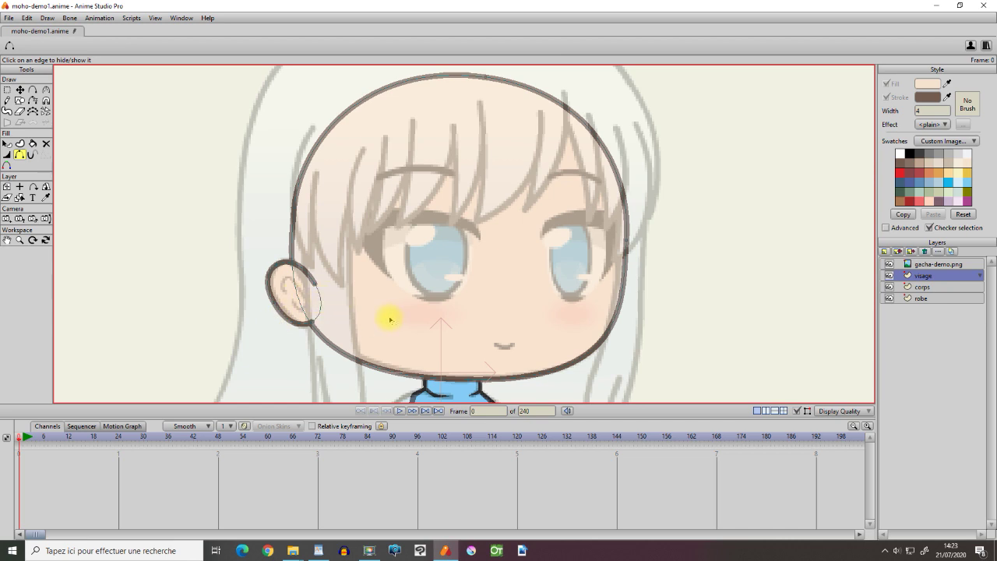
{"action": "left_click", "coordinate": [317, 298]}
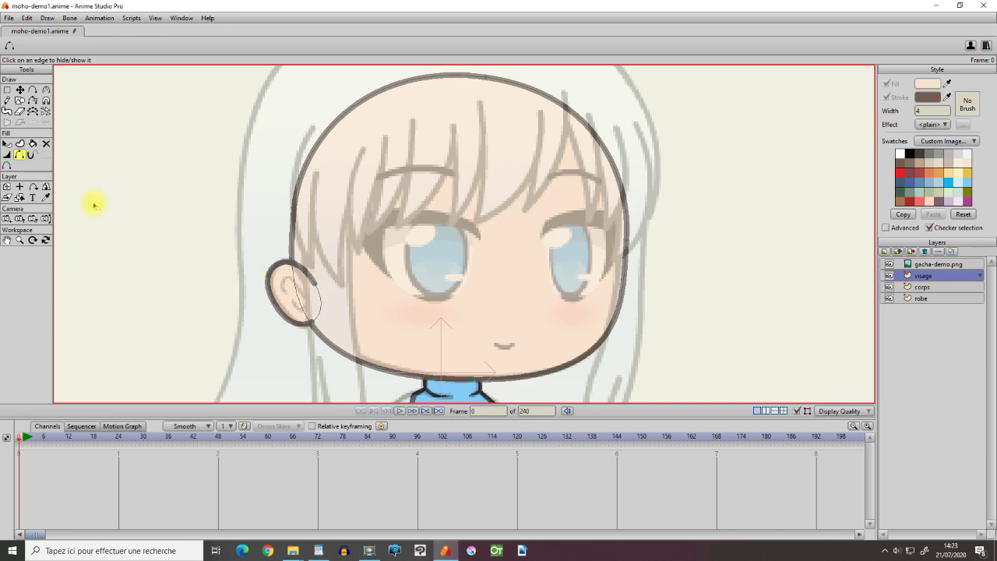
{"action": "left_click", "coordinate": [7, 155]}
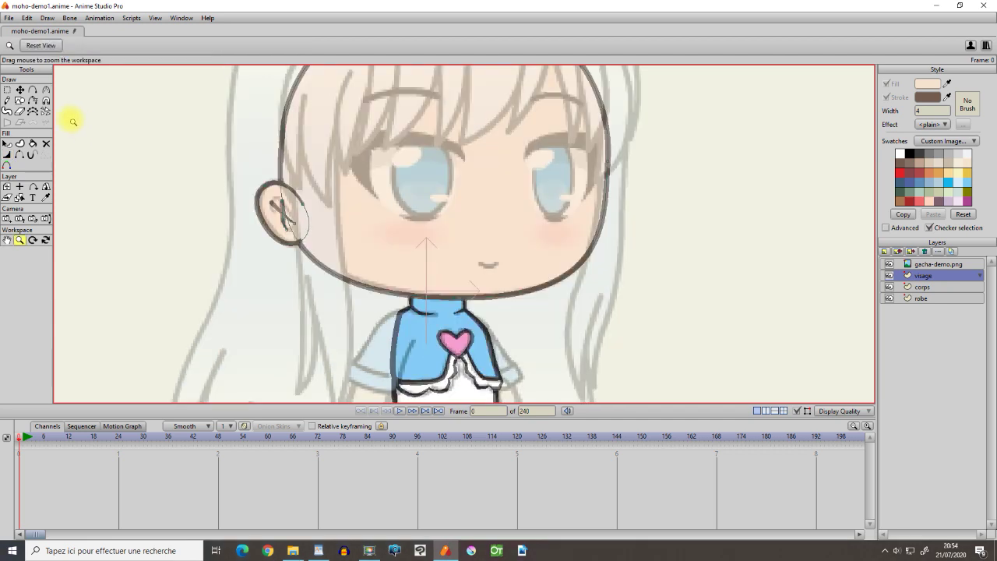
Set up Freehand drawing with a semi-transparent EE696A red stroke and a width of 20.
{"action": "left_click", "coordinate": [7, 100]}
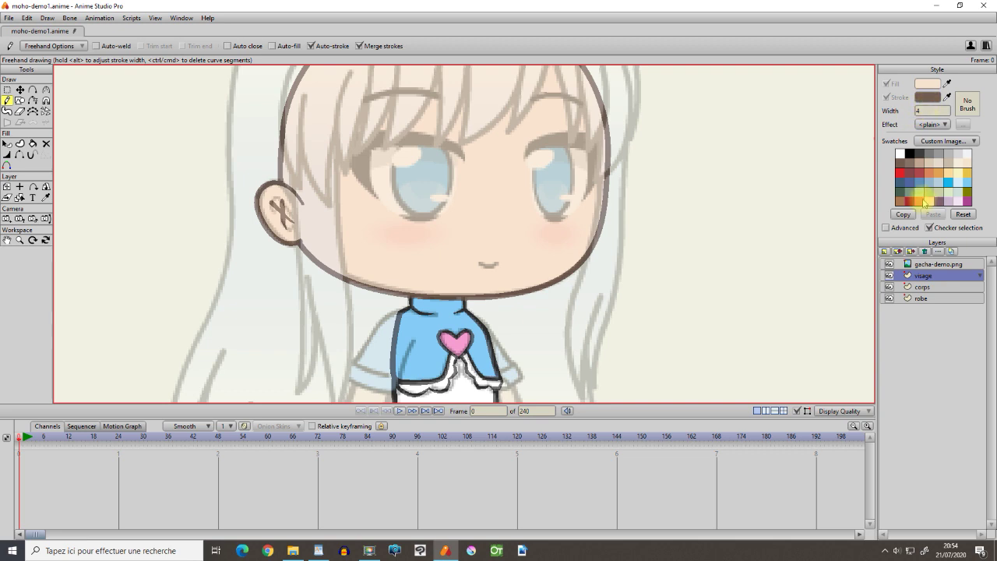
{"action": "left_click_drag", "start_coordinate": [925, 203], "coordinate": [928, 104]}
{"action": "left_click", "coordinate": [932, 101]}
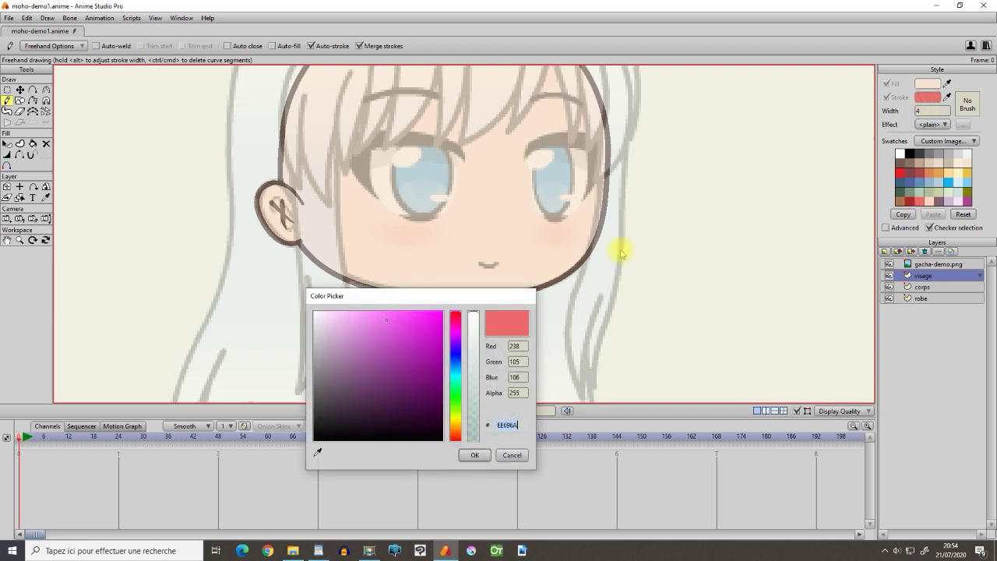
{"action": "left_click_drag", "start_coordinate": [476, 317], "coordinate": [476, 338]}
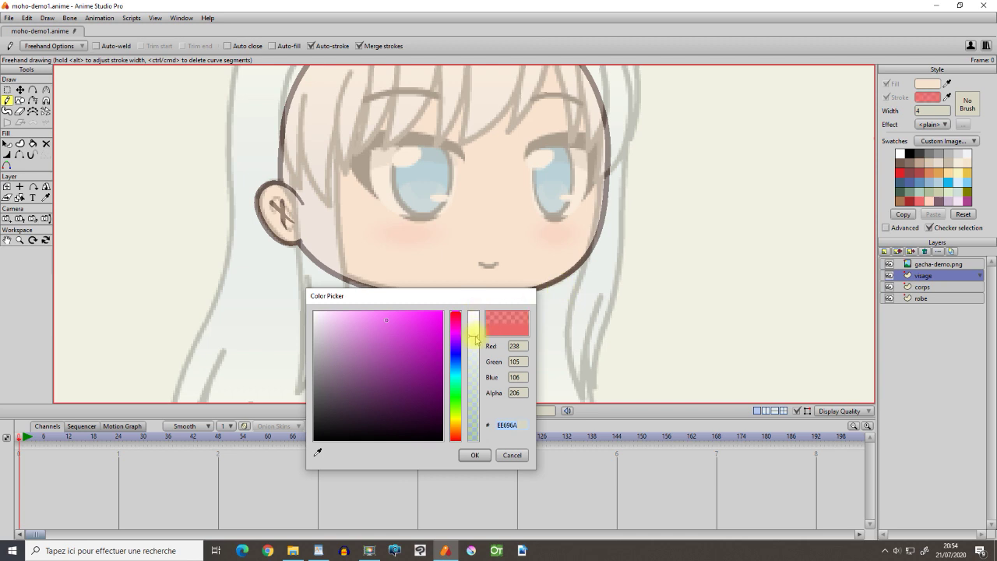
{"action": "key", "text": "Return"}
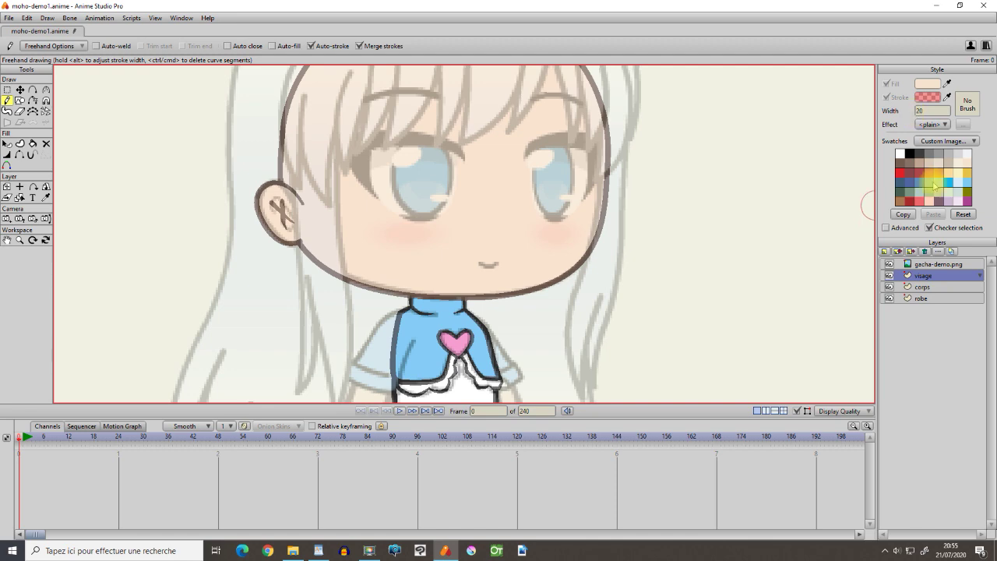
Choose a soft textured brush and paint red blush on both cheeks, and reopen the brush settings.
{"action": "left_click", "coordinate": [968, 105]}
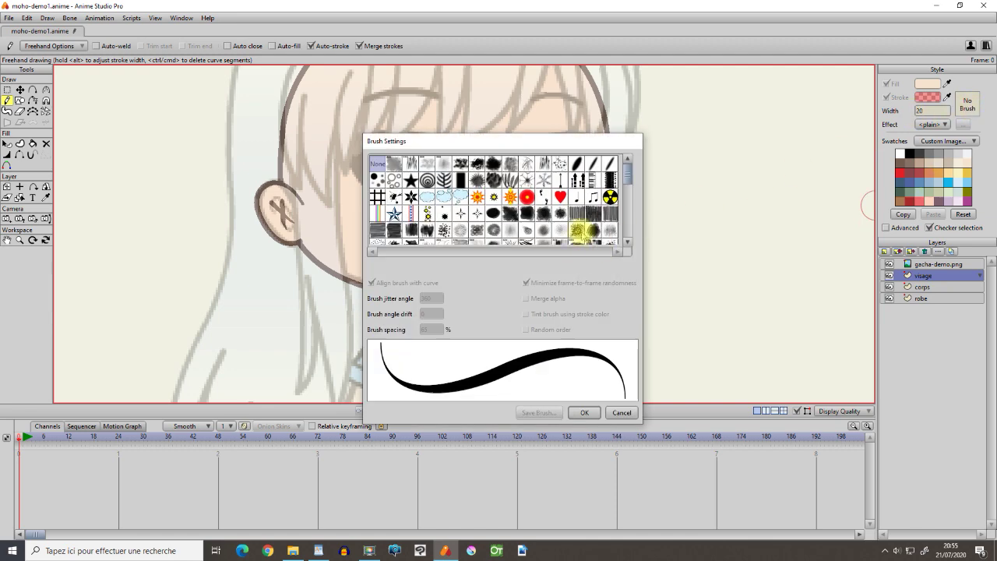
{"action": "left_click", "coordinate": [610, 230]}
{"action": "left_click", "coordinate": [585, 413]}
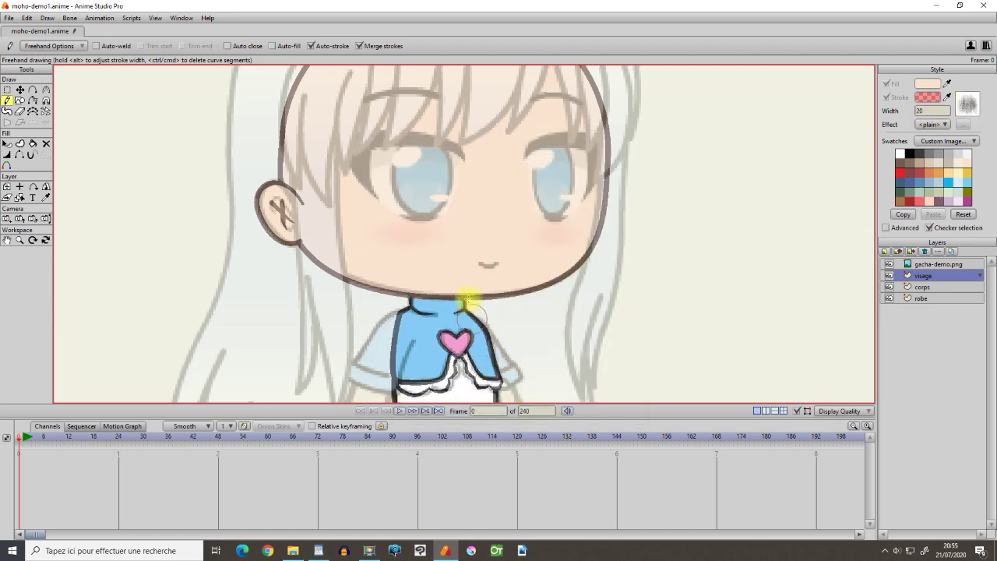
{"action": "left_click", "coordinate": [555, 238]}
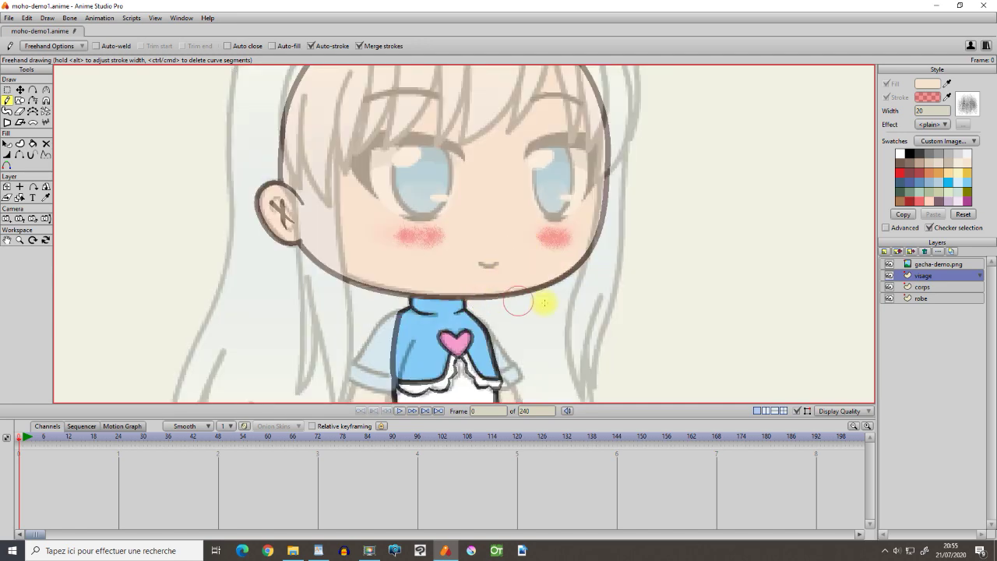
{"action": "left_click", "coordinate": [968, 104]}
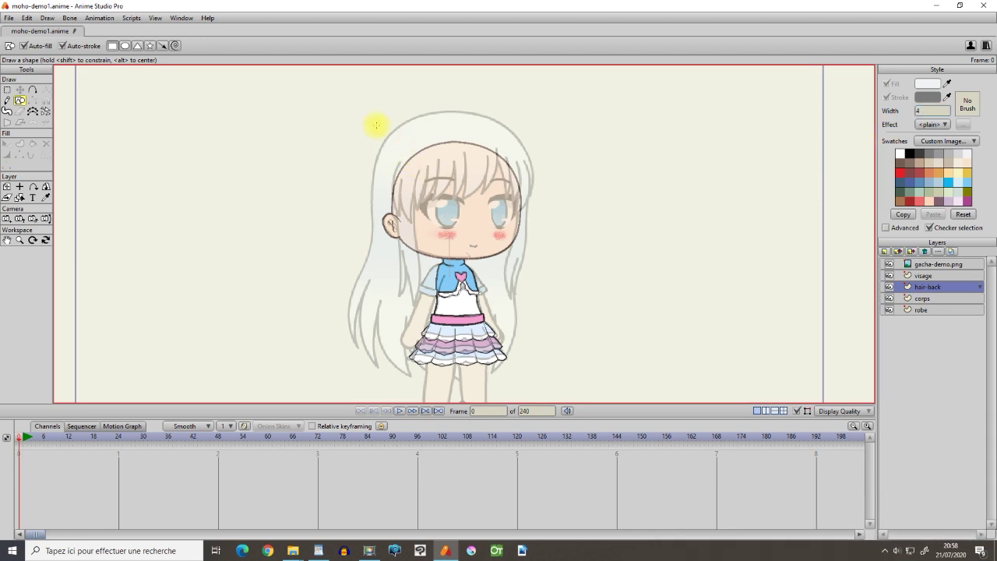
Draw a tall light rectangle over the long hair on the hair-back layer and raise a new point above its top edge.
{"action": "left_click_drag", "start_coordinate": [400, 114], "coordinate": [512, 348]}
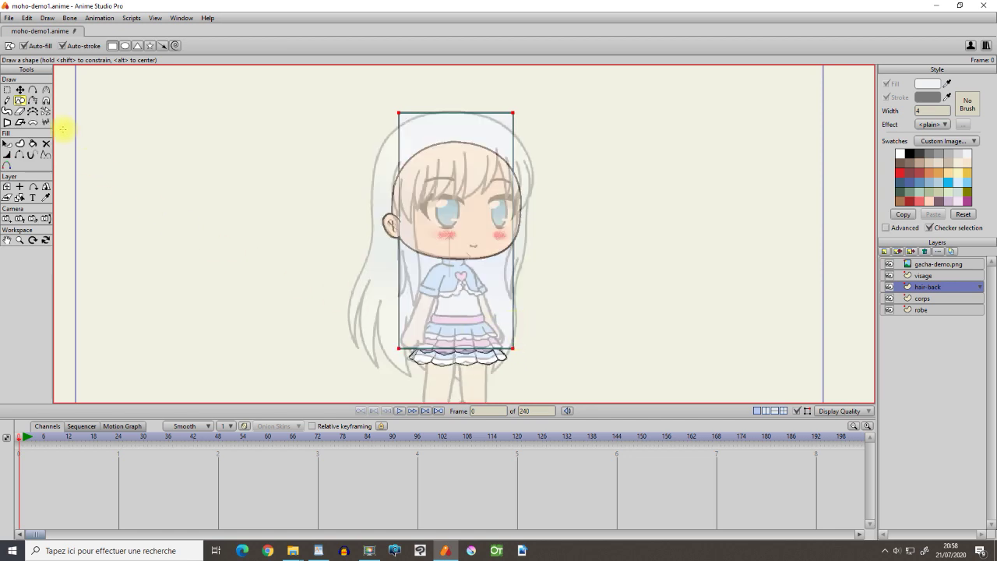
{"action": "left_click", "coordinate": [33, 89]}
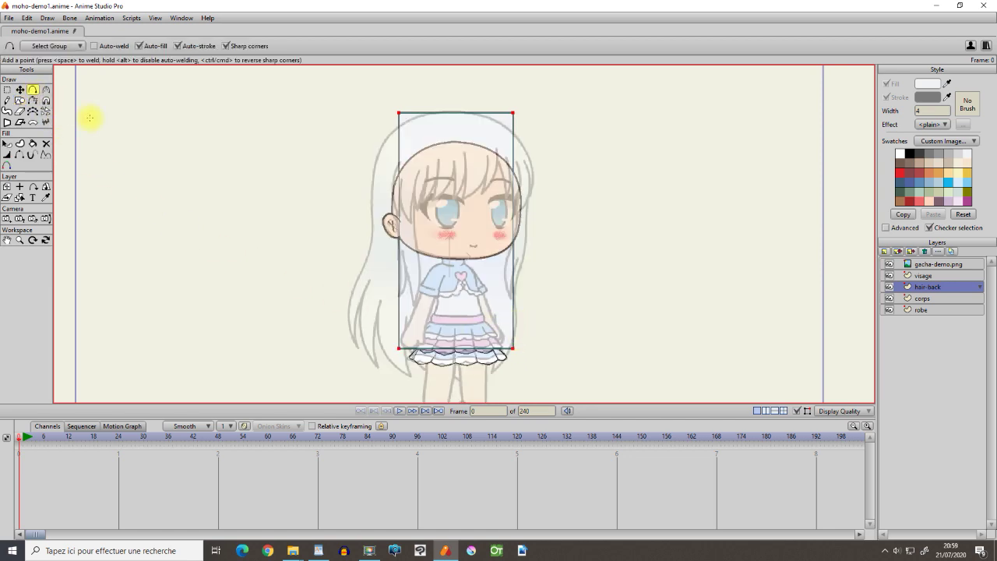
{"action": "left_click", "coordinate": [454, 110]}
{"action": "left_click_drag", "start_coordinate": [454, 109], "coordinate": [453, 102]}
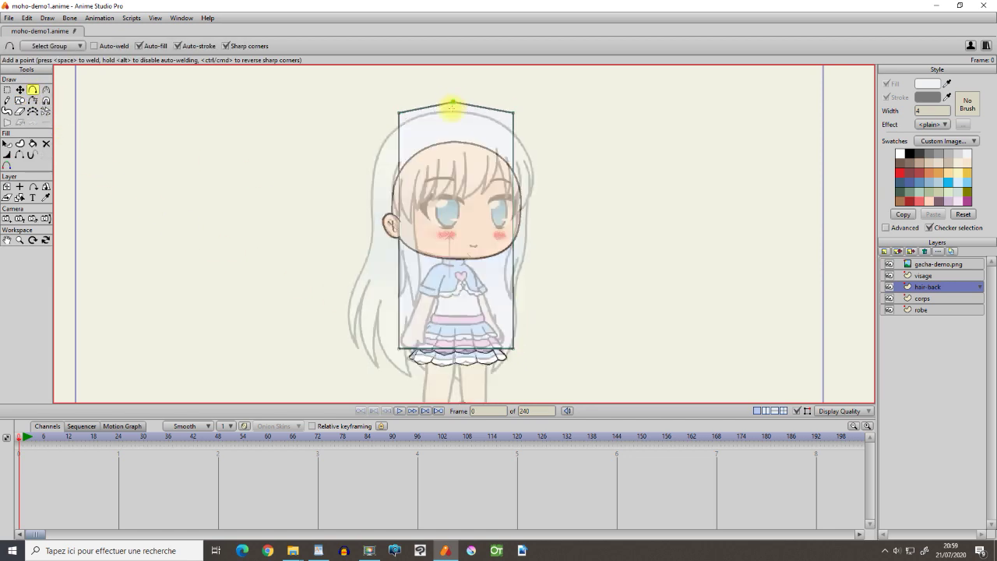
Add points along the rectangle's sides and lower edge and pull them out to shape the back hair's strands.
{"action": "left_click_drag", "start_coordinate": [398, 188], "coordinate": [384, 301]}
{"action": "left_click_drag", "start_coordinate": [392, 329], "coordinate": [401, 379]}
{"action": "left_click_drag", "start_coordinate": [456, 349], "coordinate": [462, 310]}
{"action": "left_click_drag", "start_coordinate": [499, 340], "coordinate": [494, 371]}
{"action": "left_click_drag", "start_coordinate": [513, 222], "coordinate": [519, 216]}
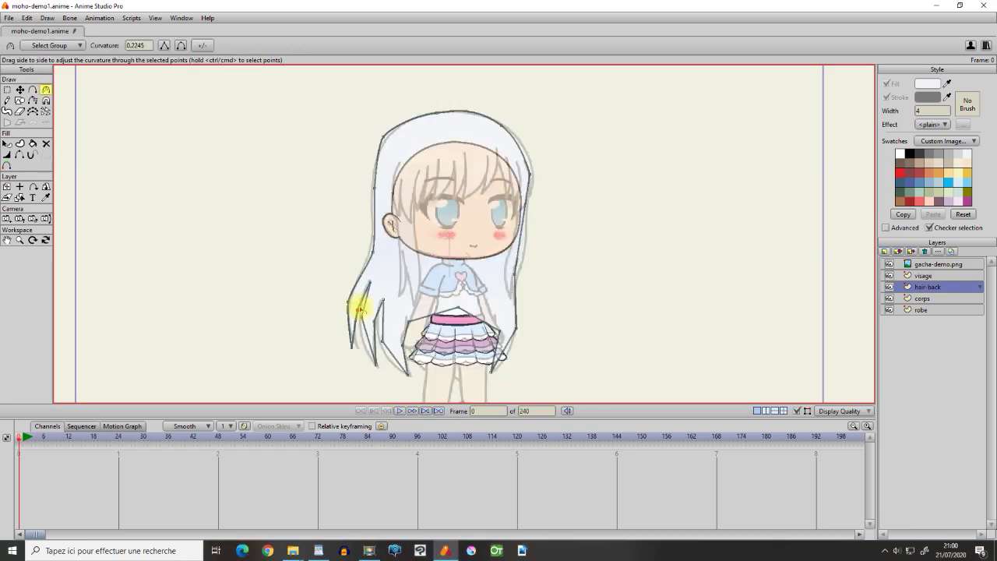
Adjust the curvature of the points on the hair strands and inner lower edge to smooth the outline.
{"action": "left_click_drag", "start_coordinate": [363, 316], "coordinate": [384, 321]}
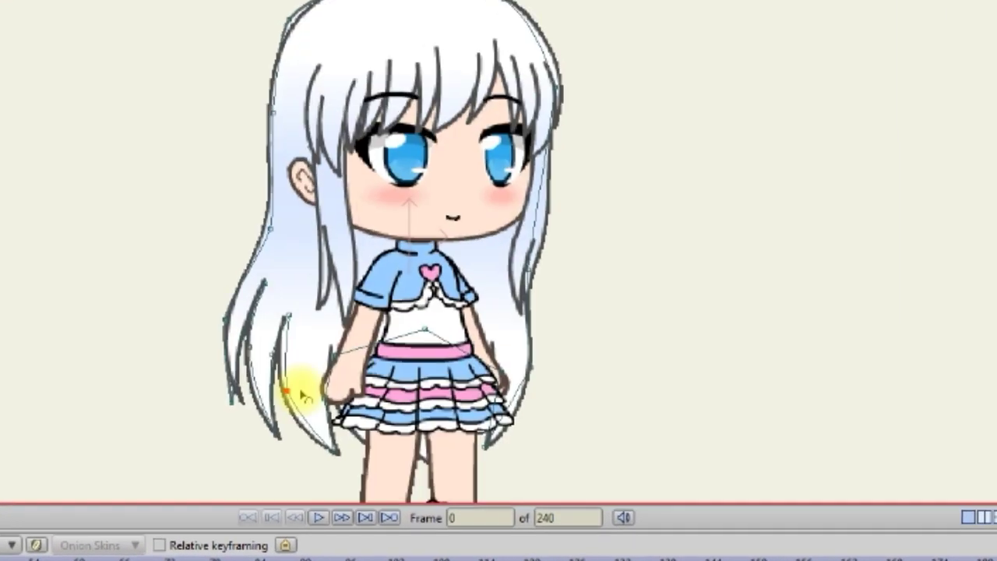
{"action": "left_click_drag", "start_coordinate": [356, 343], "coordinate": [473, 341]}
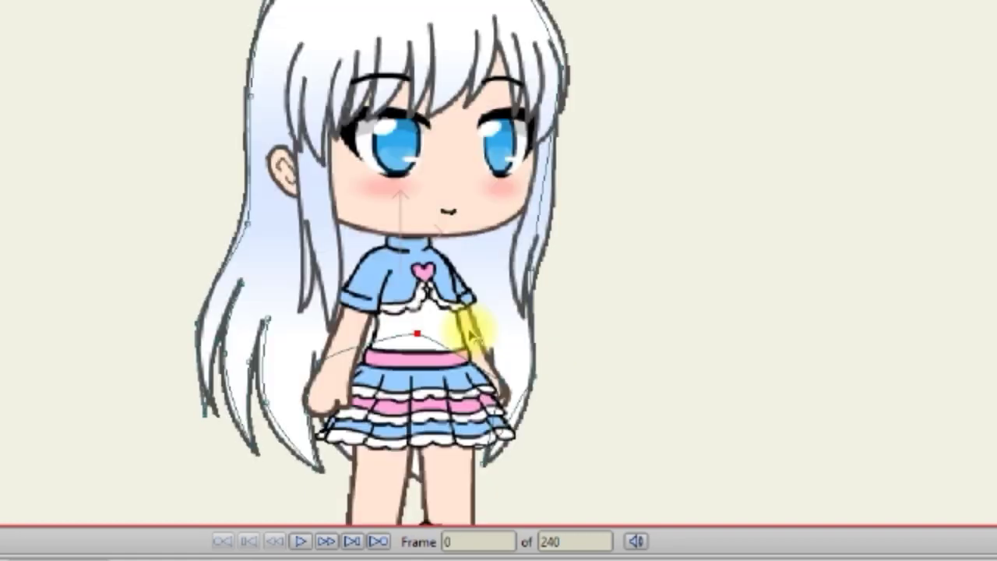
{"action": "left_click", "coordinate": [533, 377]}
Select the back hair shape and apply a Gradient effect of the Linear type to its fill.
{"action": "left_click", "coordinate": [6, 143]}
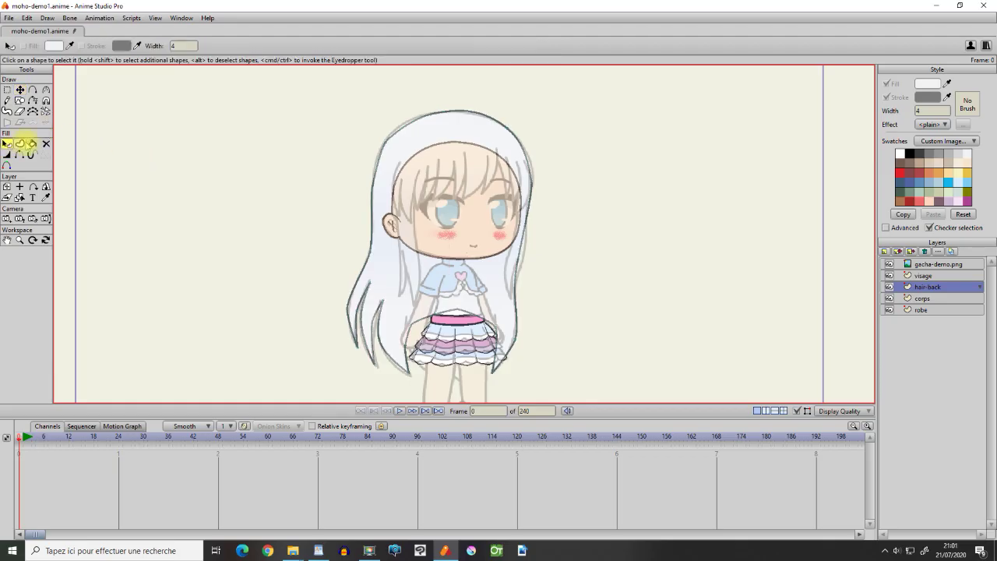
{"action": "left_click", "coordinate": [392, 289]}
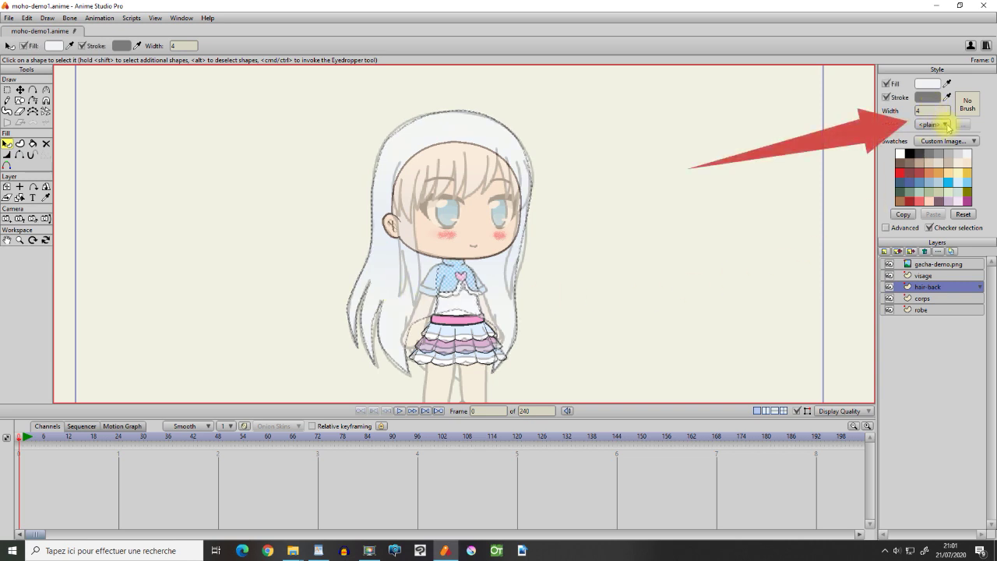
{"action": "left_click", "coordinate": [948, 126]}
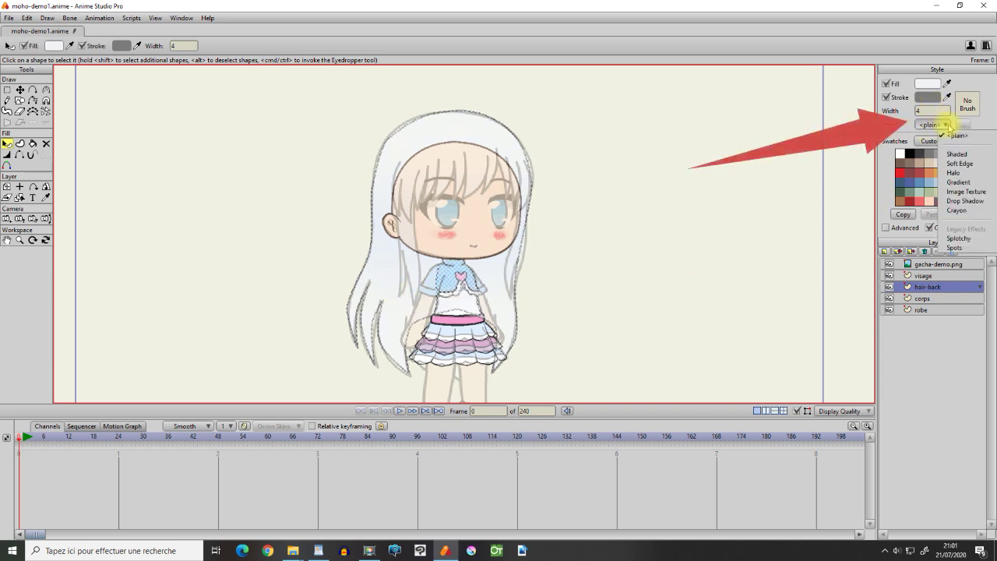
{"action": "left_click", "coordinate": [958, 183]}
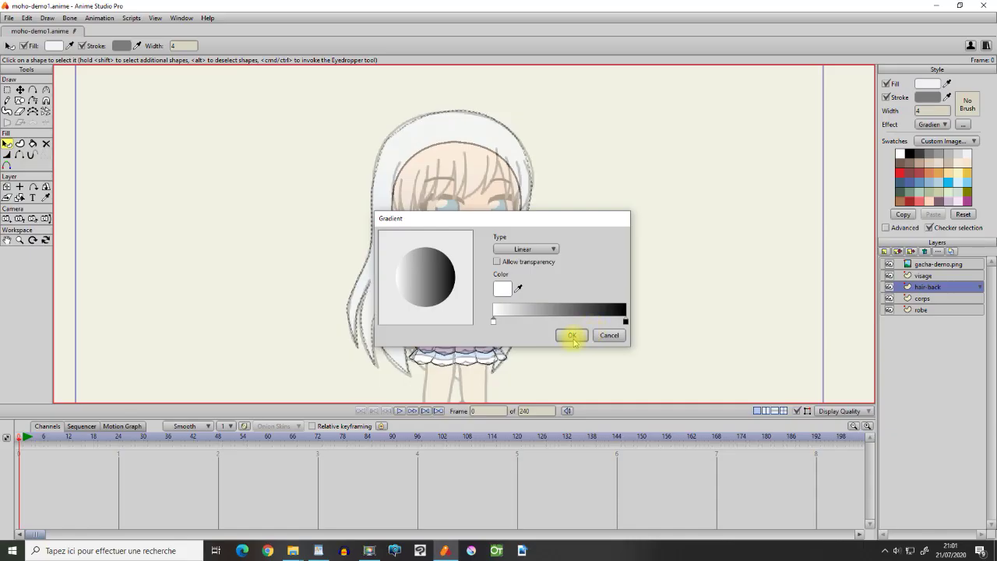
{"action": "left_click", "coordinate": [572, 336]}
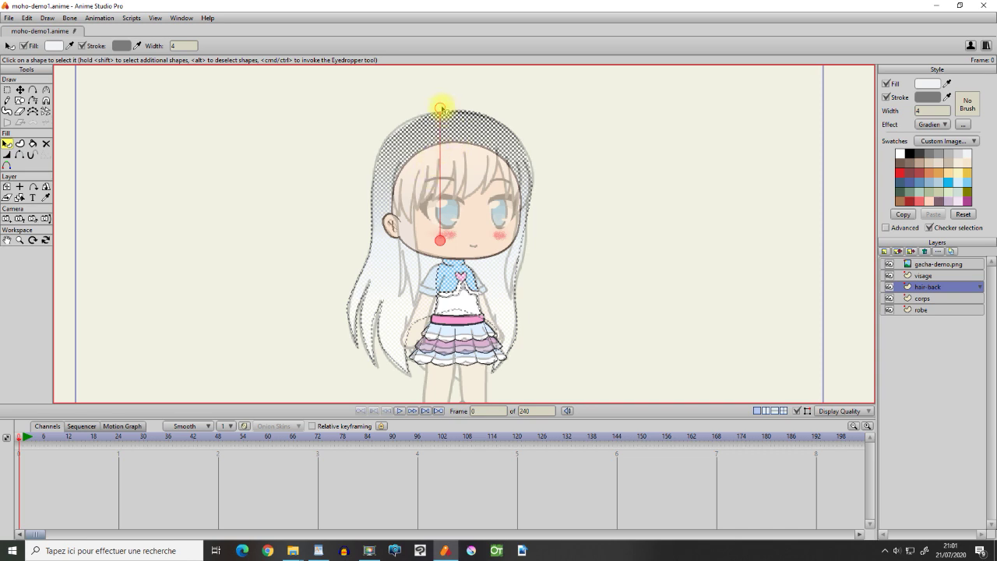
Reposition the back hair gradient's handles so it runs from above the head down to the waist.
{"action": "left_click_drag", "start_coordinate": [441, 107], "coordinate": [520, 237]}
{"action": "left_click_drag", "start_coordinate": [441, 240], "coordinate": [421, 114]}
{"action": "left_click_drag", "start_coordinate": [519, 237], "coordinate": [463, 319]}
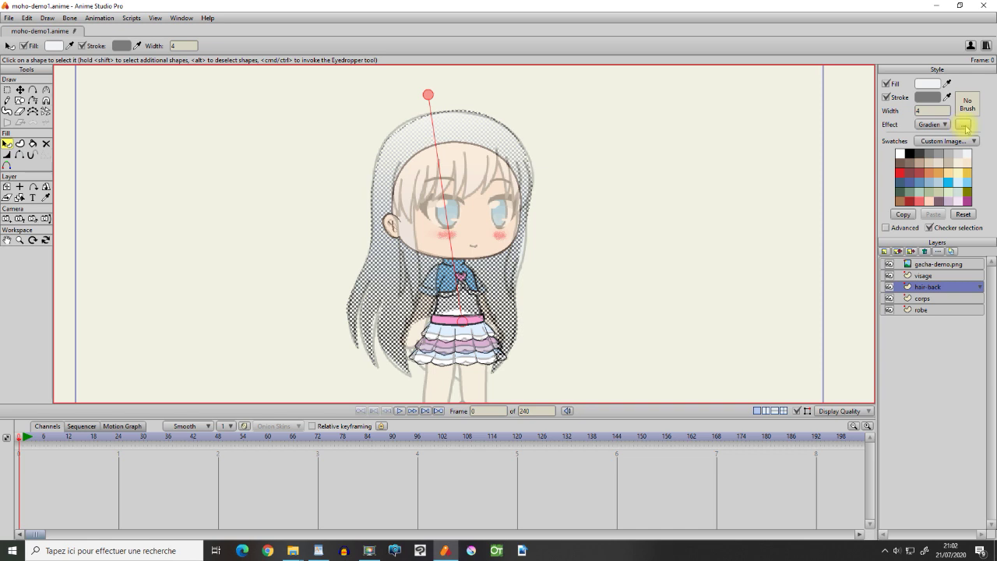
Add a middle stop to the back hair gradient and set its black end stop to light grey D2CACA.
{"action": "left_click", "coordinate": [965, 126]}
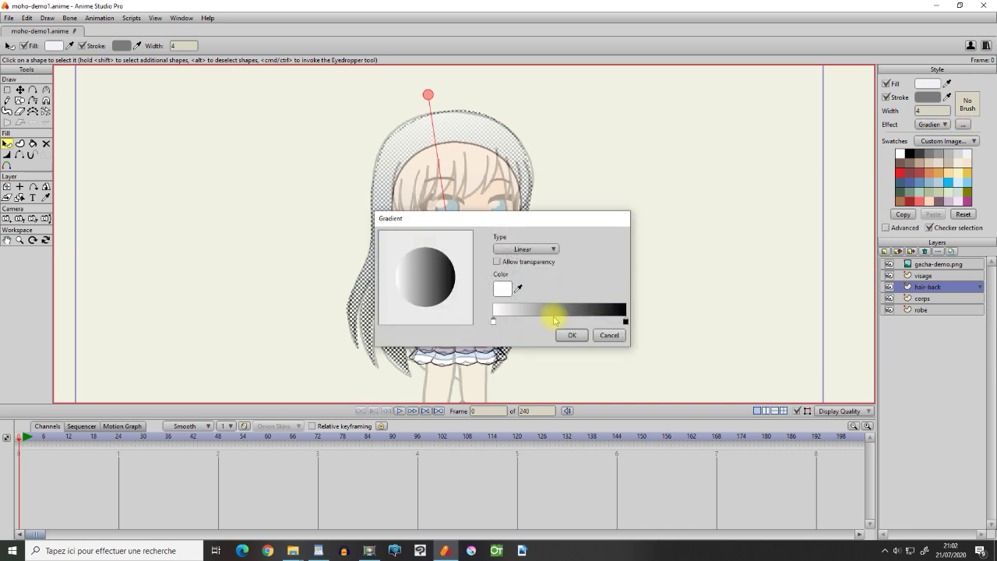
{"action": "left_click", "coordinate": [553, 319]}
{"action": "left_click", "coordinate": [625, 321]}
{"action": "left_click", "coordinate": [503, 288]}
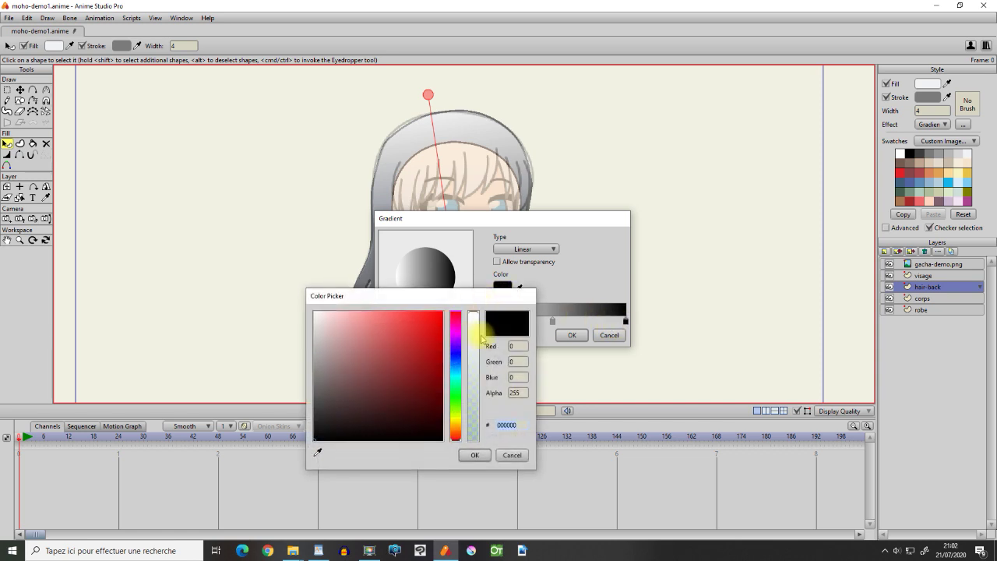
{"action": "left_click", "coordinate": [319, 335]}
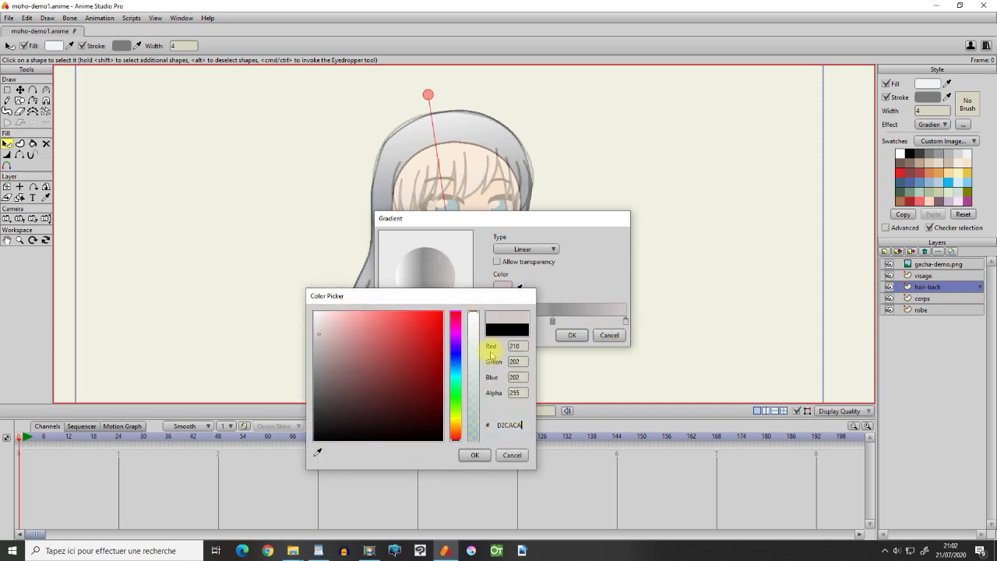
{"action": "key", "text": "Return"}
{"action": "left_click", "coordinate": [565, 334]}
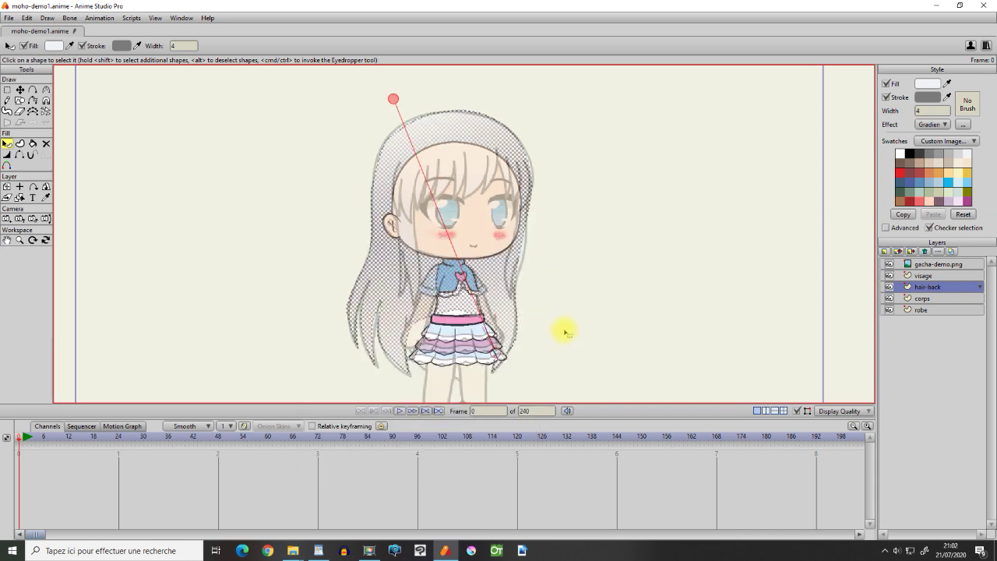
{"action": "key", "text": "g"}
{"action": "left_click", "coordinate": [575, 333]}
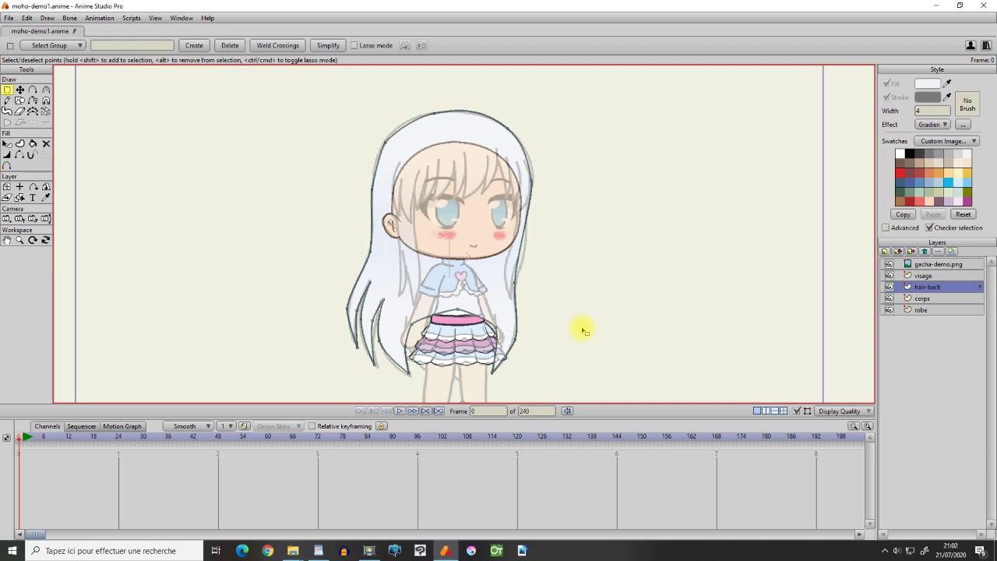
Look through the display quality options and render the current frame as a preview.
{"action": "left_click", "coordinate": [870, 412]}
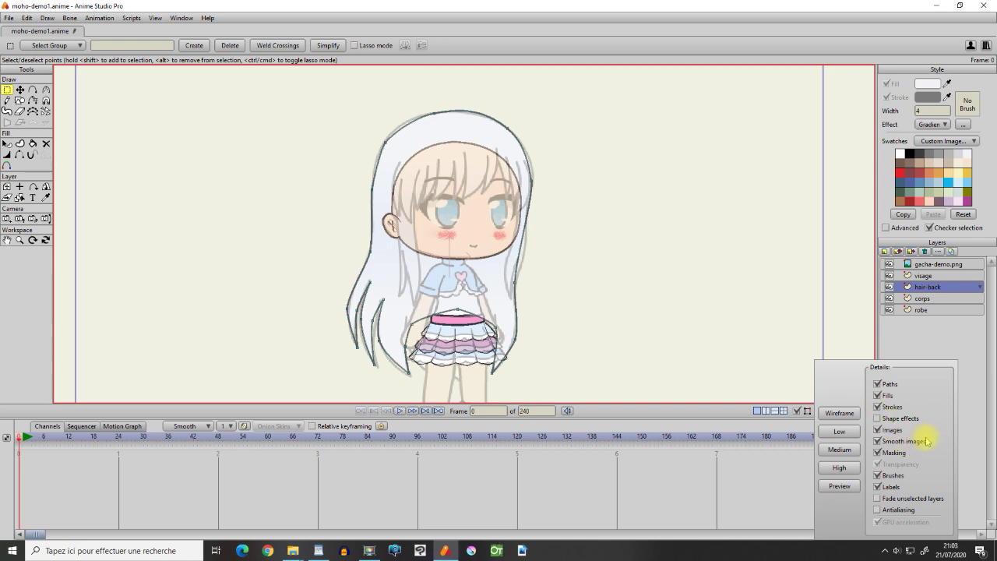
{"action": "left_click", "coordinate": [738, 418]}
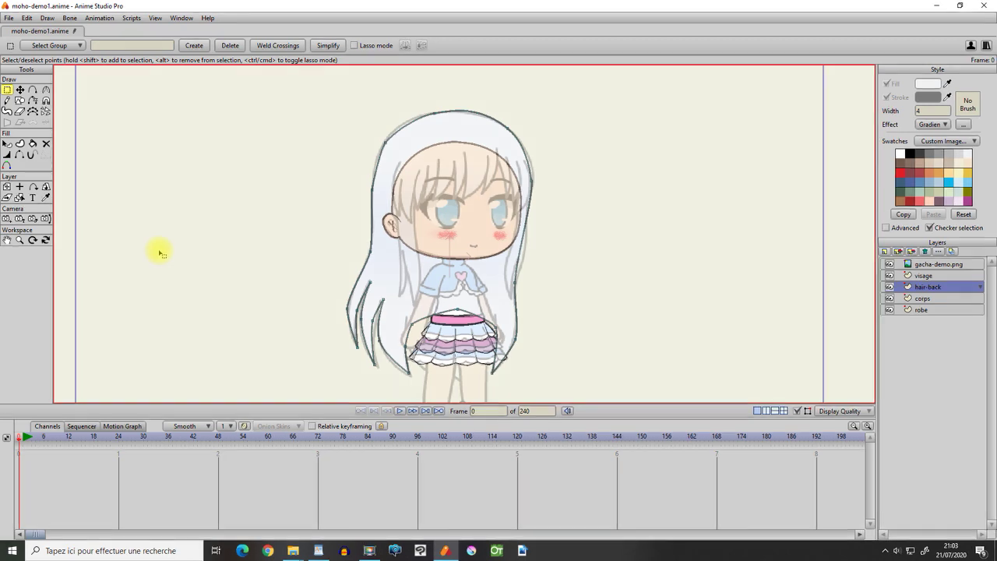
{"action": "key", "text": "ctrl+r"}
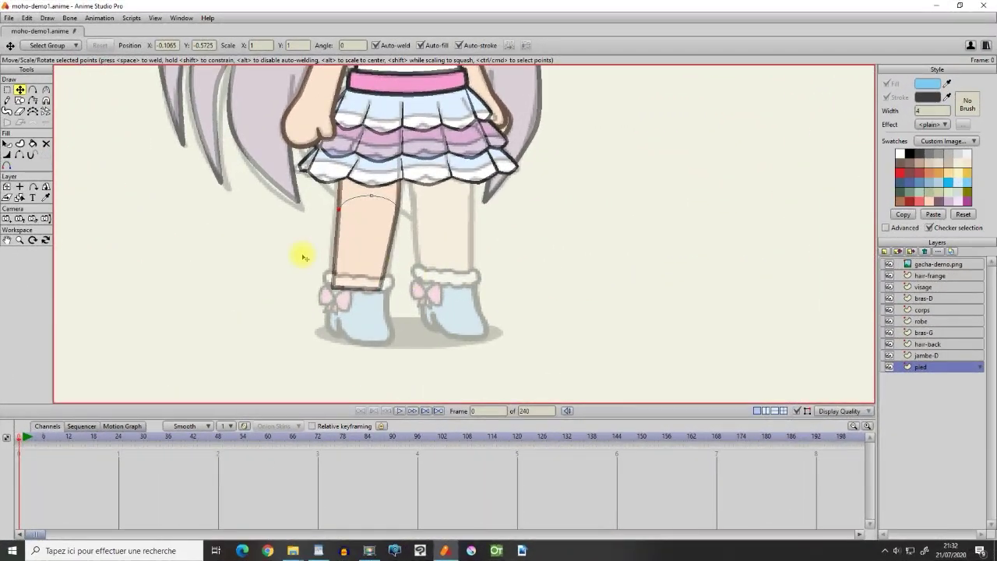
Trace the heeled boot below the finished leg on the pied layer and fill the outline with blue.
{"action": "left_click", "coordinate": [32, 90]}
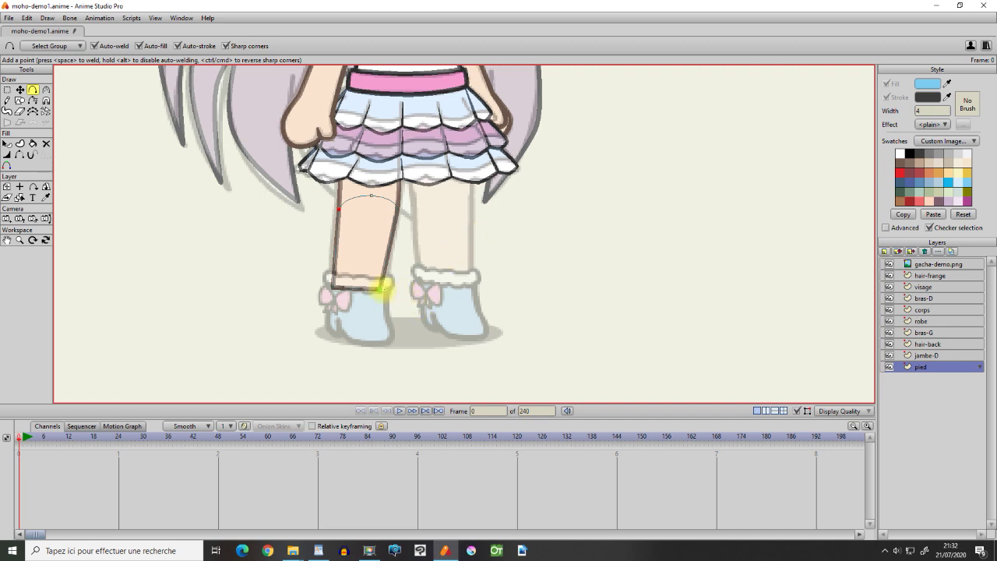
{"action": "left_click_drag", "start_coordinate": [380, 290], "coordinate": [392, 340]}
{"action": "left_click_drag", "start_coordinate": [392, 341], "coordinate": [354, 339]}
{"action": "left_click_drag", "start_coordinate": [354, 339], "coordinate": [333, 287]}
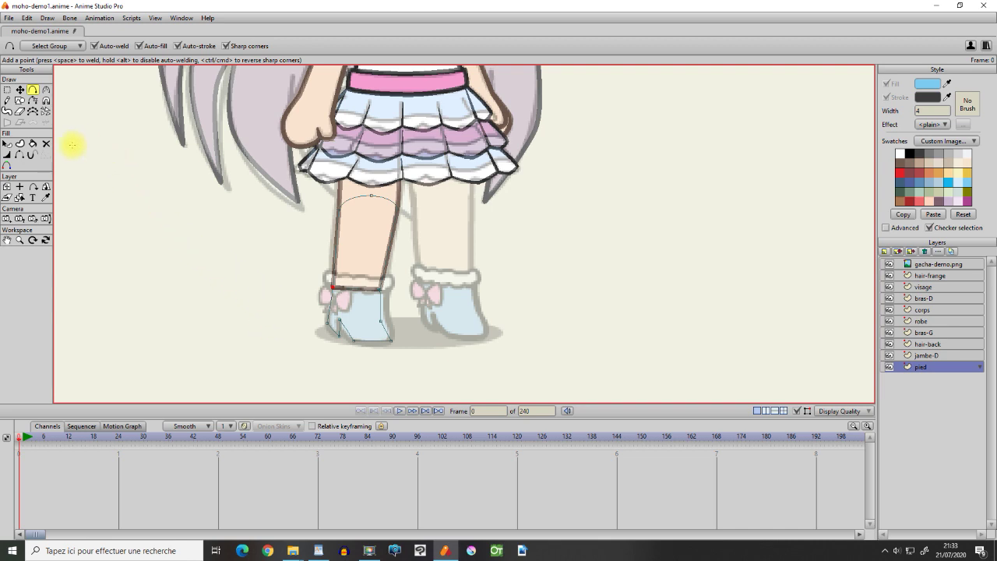
{"action": "left_click", "coordinate": [32, 143]}
{"action": "left_click", "coordinate": [343, 308]}
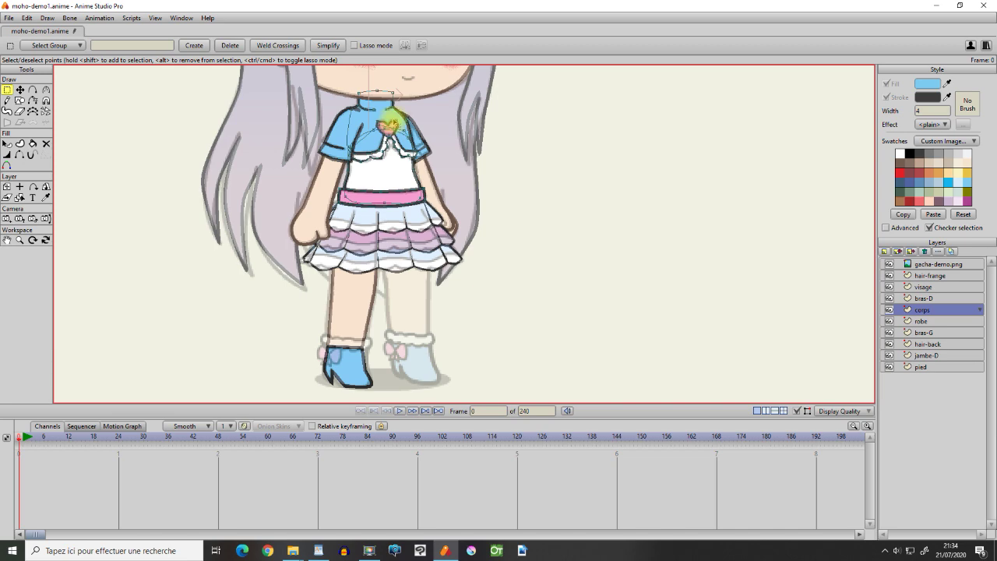
Select all points of the pink heart on the corps layer with a lasso selection.
{"action": "left_click", "coordinate": [20, 239]}
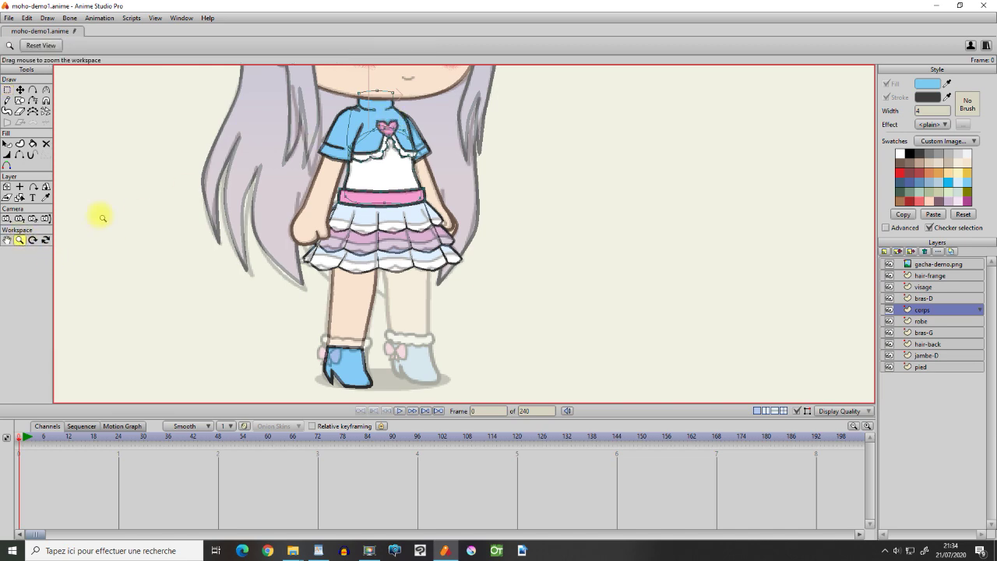
{"action": "left_click_drag", "start_coordinate": [349, 95], "coordinate": [377, 329]}
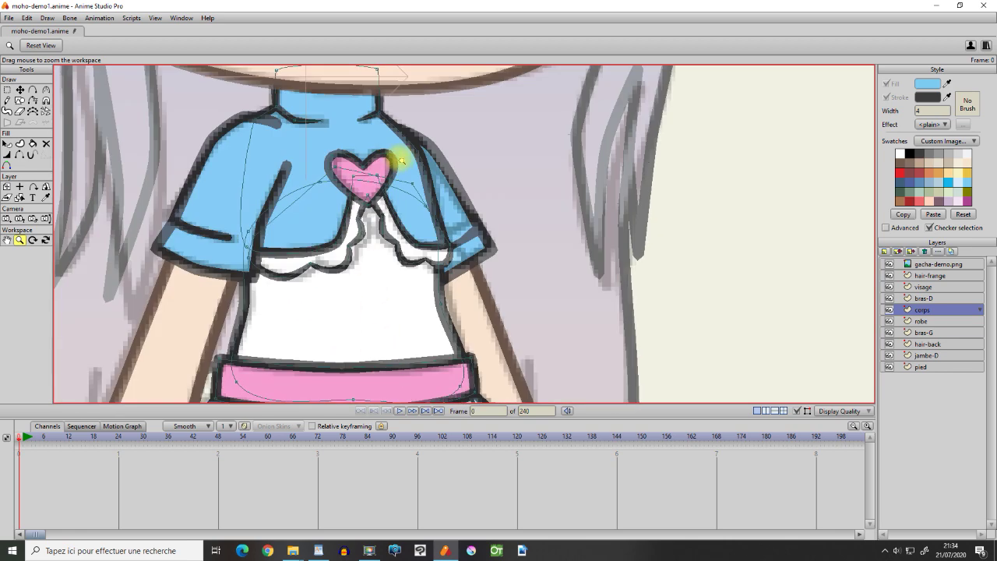
{"action": "left_click", "coordinate": [7, 90]}
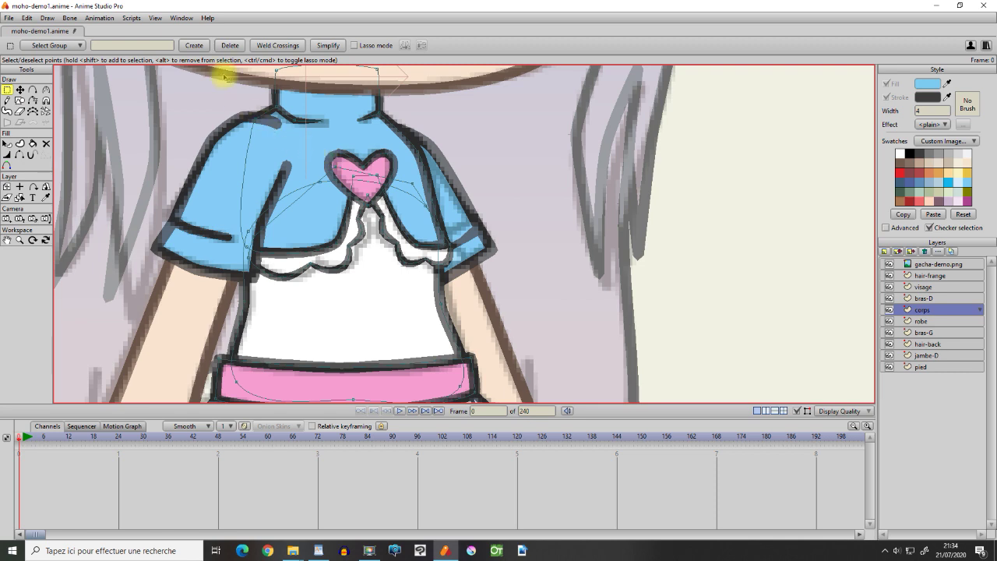
{"action": "left_click", "coordinate": [355, 45]}
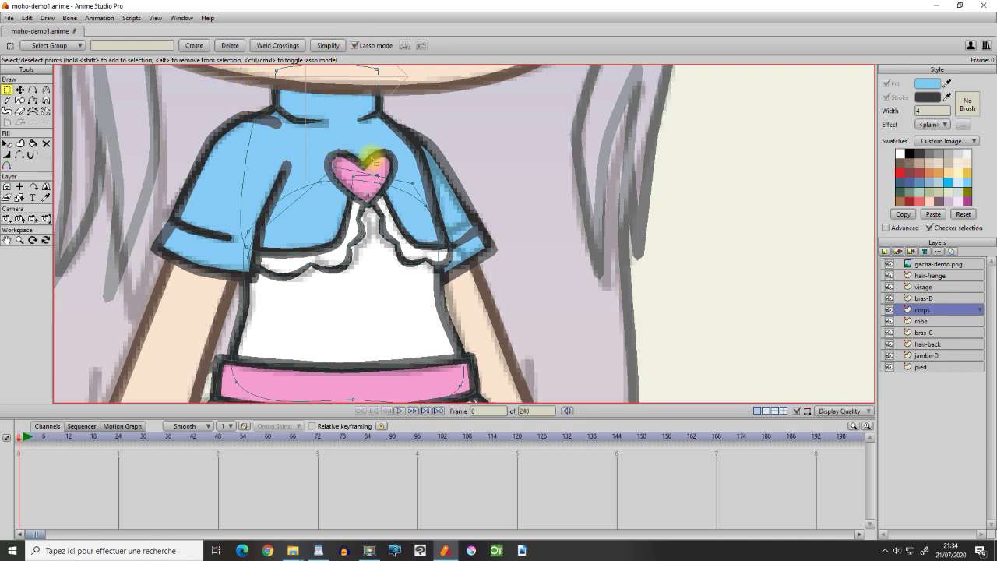
{"action": "mouse_move", "coordinate": [352, 145]}
{"action": "left_mouse_down"}
{"action": "mouse_move", "coordinate": [323, 161]}
{"action": "mouse_move", "coordinate": [345, 162]}
{"action": "left_mouse_up"}
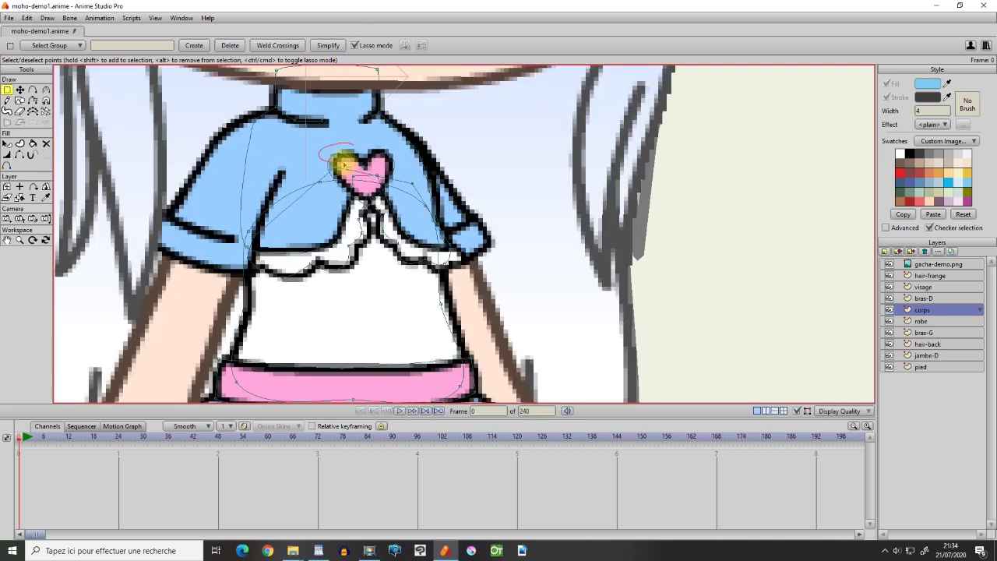
{"action": "left_click_drag", "start_coordinate": [365, 208], "coordinate": [386, 148]}
{"action": "left_click", "coordinate": [19, 90]}
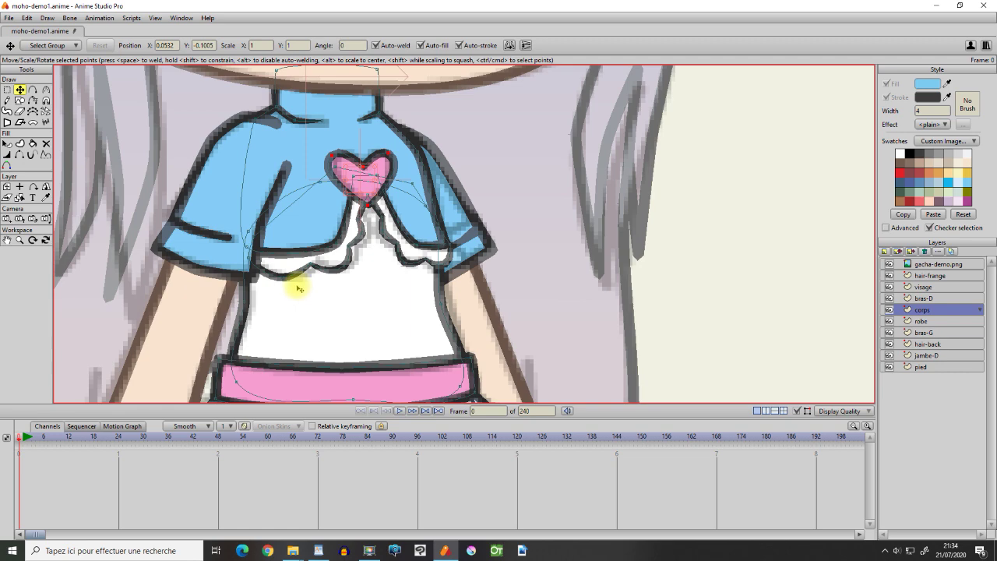
Place a copy of the pink heart on the boot's upper edge in the pied layer.
{"action": "left_click", "coordinate": [921, 366]}
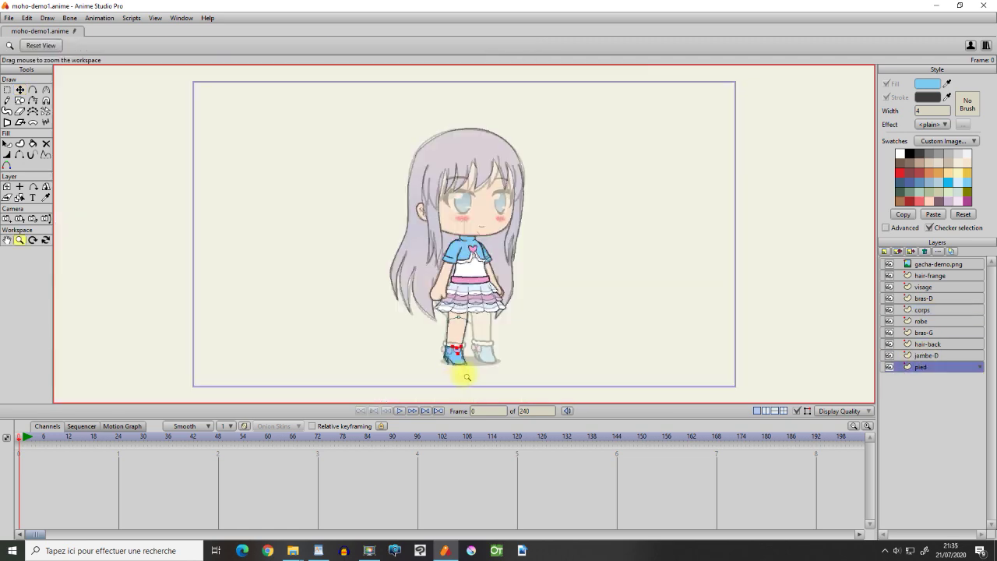
{"action": "left_click_drag", "start_coordinate": [467, 377], "coordinate": [429, 131]}
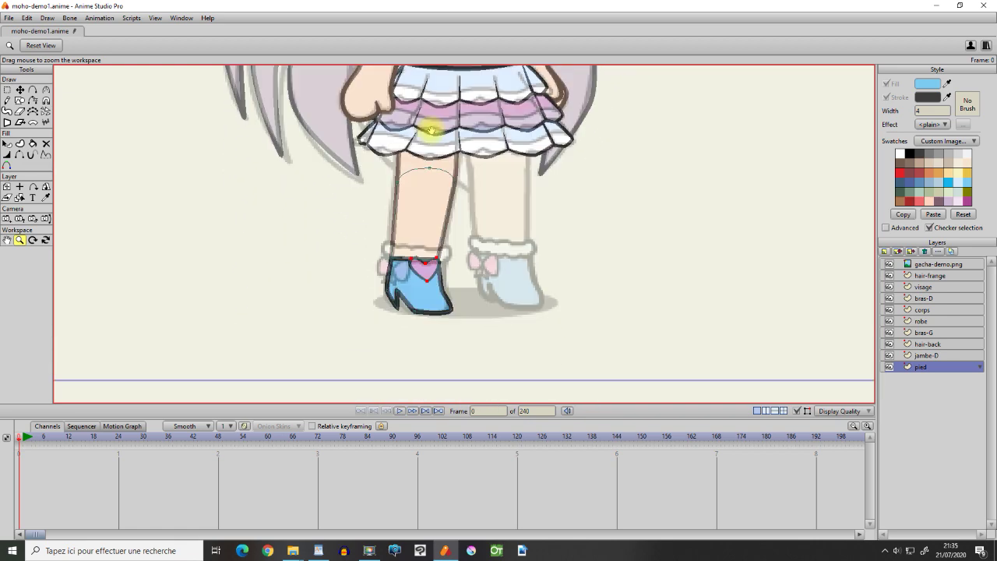
{"action": "left_click_drag", "start_coordinate": [426, 286], "coordinate": [477, 278]}
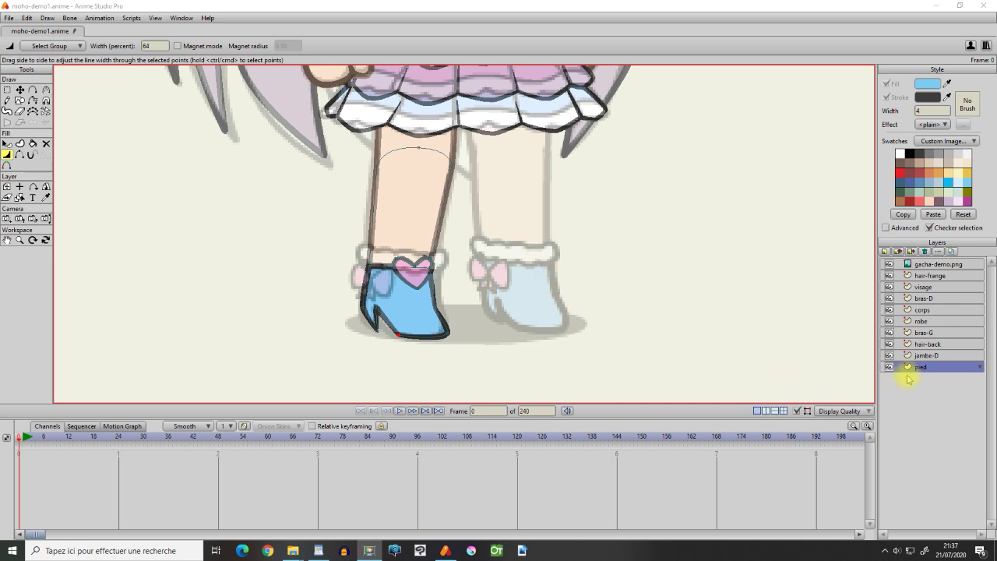
Duplicate the jambe-D layer and name the copy jambe-G.
{"action": "left_click", "coordinate": [928, 356]}
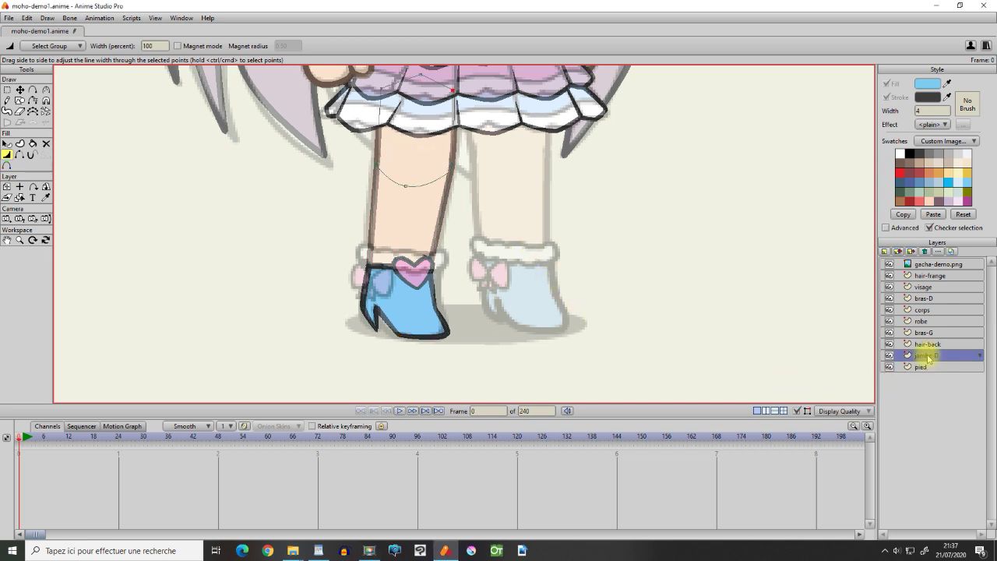
{"action": "left_click", "coordinate": [899, 252]}
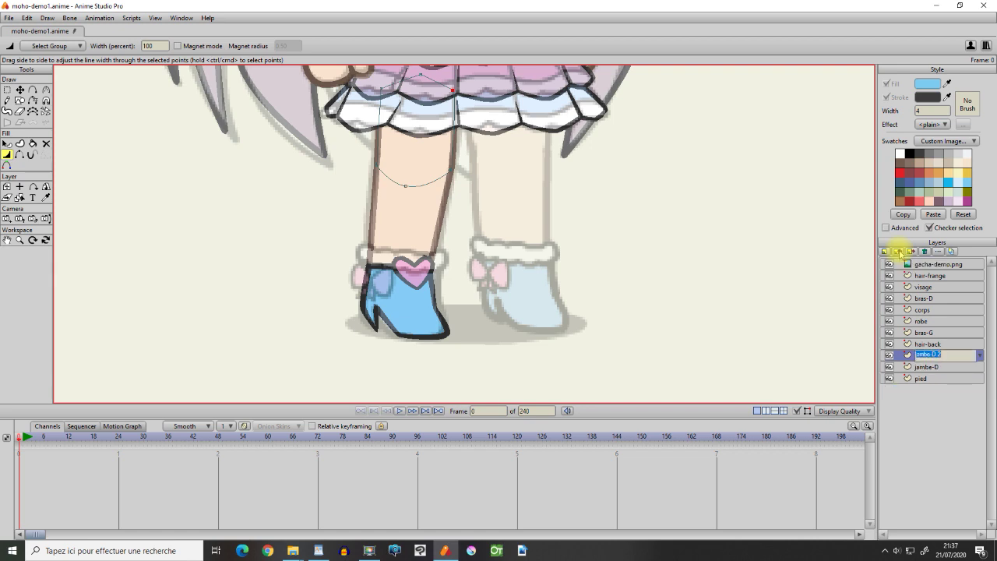
{"action": "key", "text": "BackSpace"}
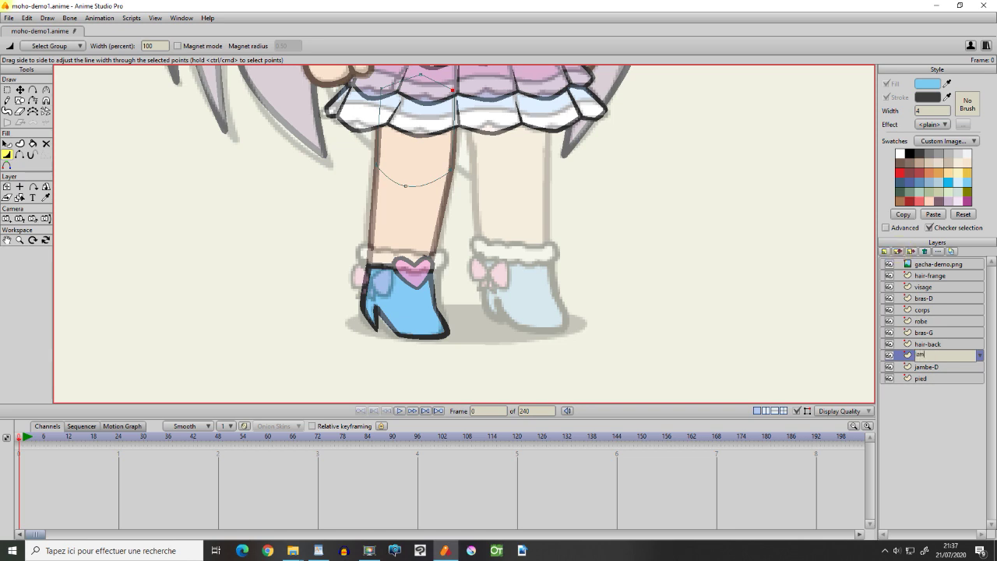
{"action": "type", "text": "jambe-G"}
{"action": "key", "text": "Return"}
Move the jambe-G layer onto the reference's second leg and fit the pied-G layer over its boot.
{"action": "key", "text": "m"}
{"action": "left_click_drag", "start_coordinate": [411, 156], "coordinate": [508, 158]}
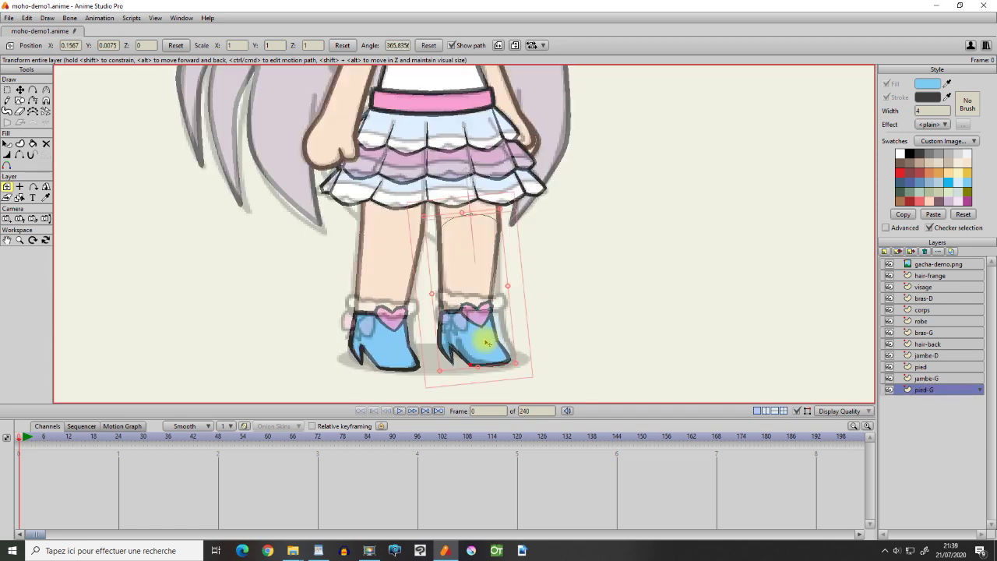
{"action": "left_click_drag", "start_coordinate": [487, 355], "coordinate": [477, 365]}
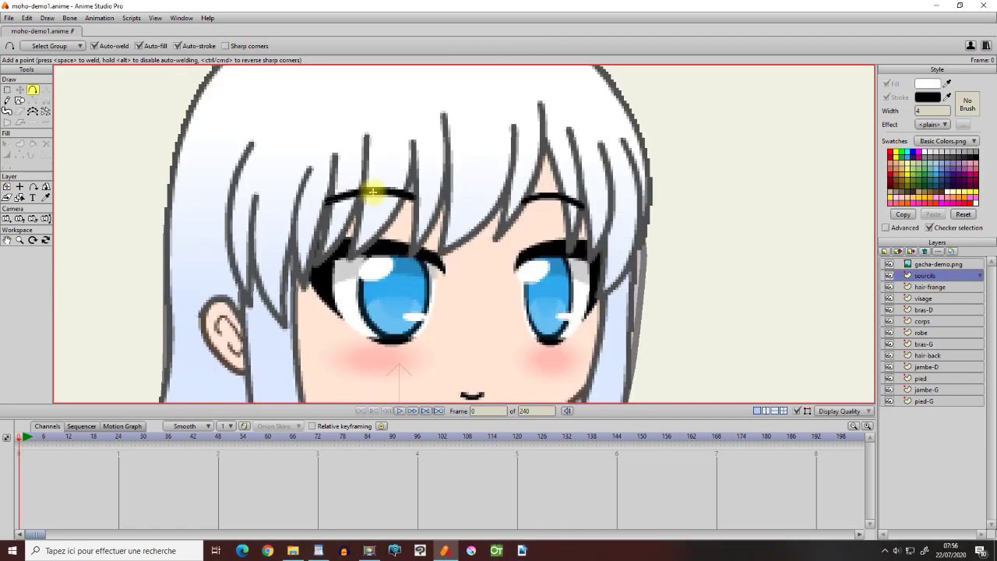
Trace both eyebrows as curves on the sourcils layer and hide the gacha-demo.png, hair-frange, visage and hair-back layers.
{"action": "left_click", "coordinate": [413, 197]}
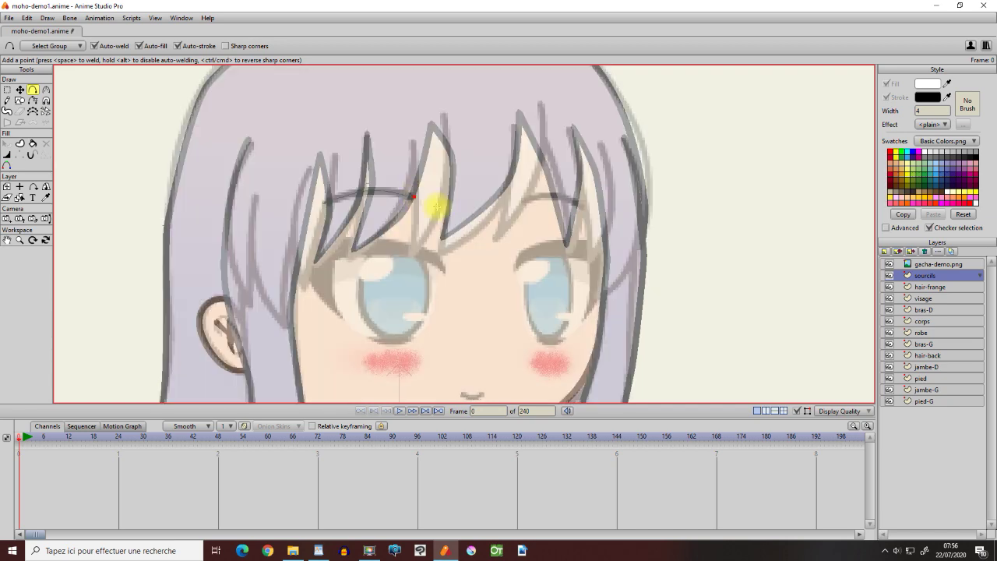
{"action": "mouse_move", "coordinate": [511, 202]}
{"action": "left_mouse_down"}
{"action": "mouse_move", "coordinate": [541, 194]}
{"action": "mouse_move", "coordinate": [583, 204]}
{"action": "left_mouse_up"}
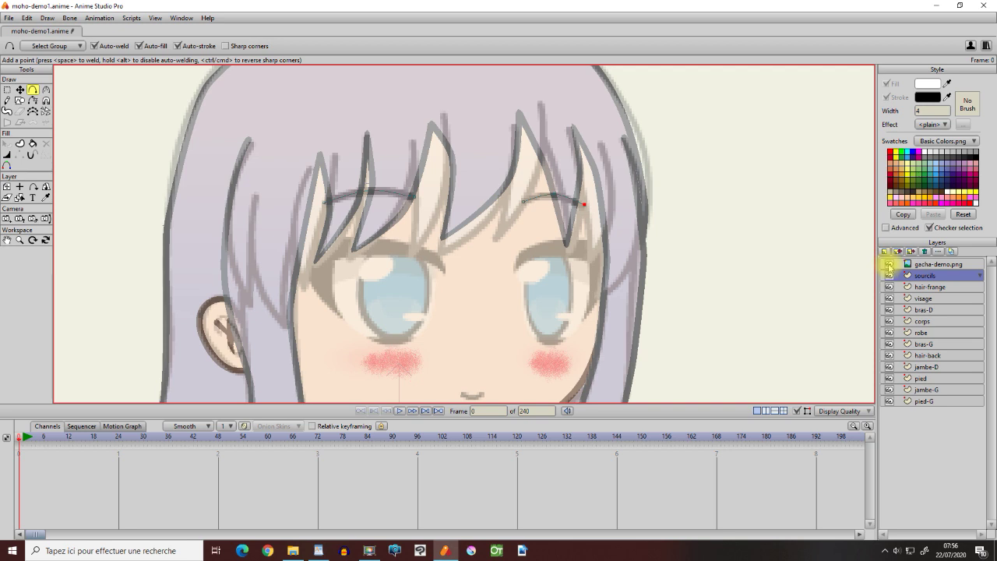
{"action": "left_click", "coordinate": [889, 264]}
{"action": "left_click", "coordinate": [889, 287]}
{"action": "left_click", "coordinate": [889, 299]}
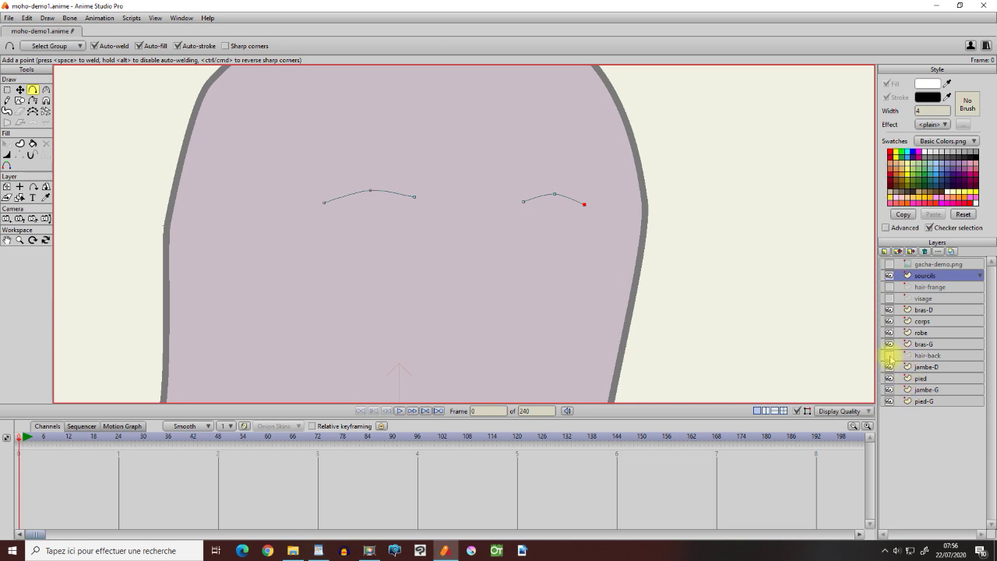
{"action": "left_click", "coordinate": [889, 355]}
Create a stroke-only shape from the two eyebrow curves.
{"action": "left_click", "coordinate": [20, 143]}
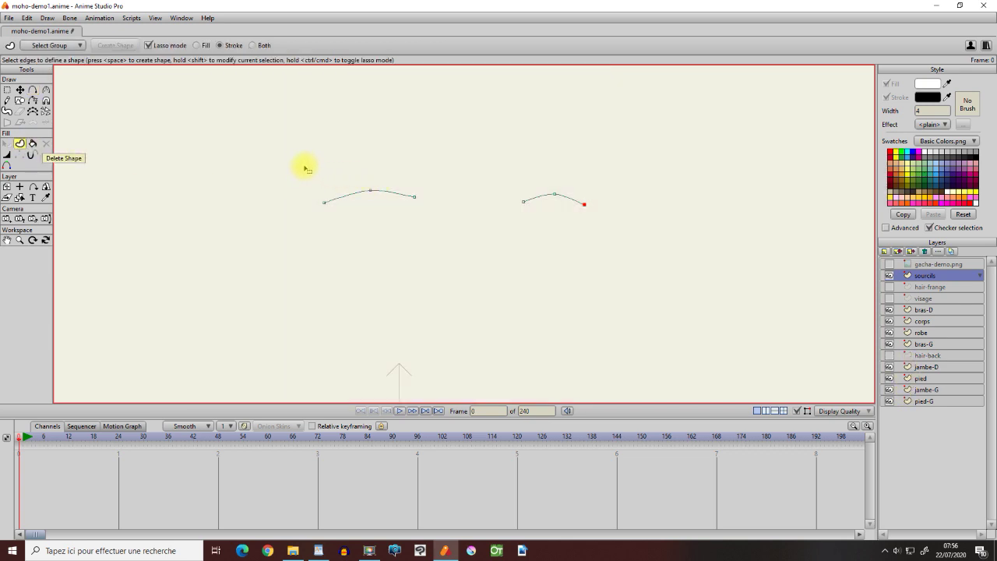
{"action": "mouse_move", "coordinate": [303, 160]}
{"action": "left_mouse_down"}
{"action": "mouse_move", "coordinate": [327, 187]}
{"action": "mouse_move", "coordinate": [543, 249]}
{"action": "mouse_move", "coordinate": [543, 174]}
{"action": "mouse_move", "coordinate": [361, 241]}
{"action": "mouse_move", "coordinate": [374, 240]}
{"action": "left_mouse_up"}
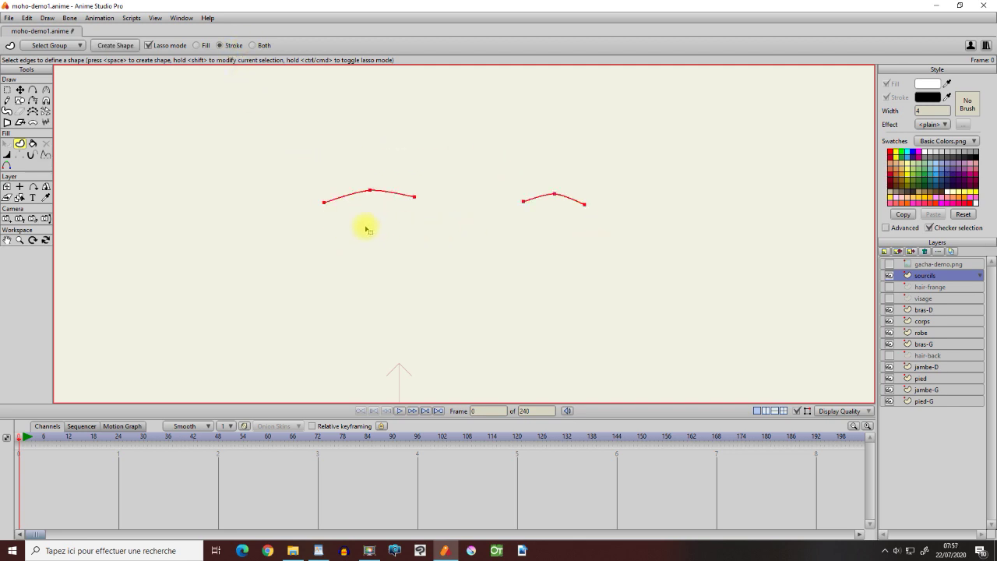
{"action": "left_click", "coordinate": [122, 47]}
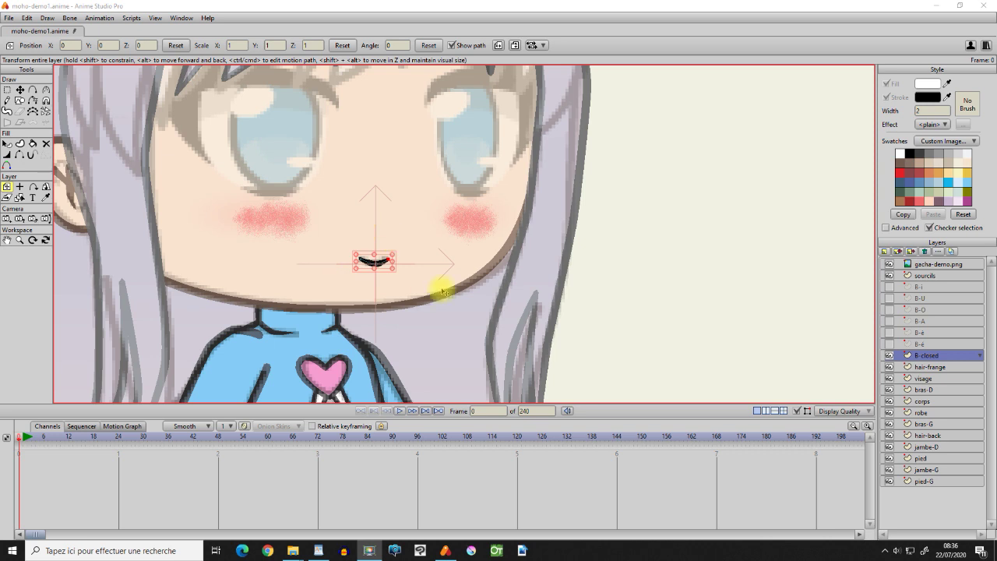
Make the hidden mouth-shape layers from B-é up to B-i visible over the closed mouth.
{"action": "left_click", "coordinate": [889, 343]}
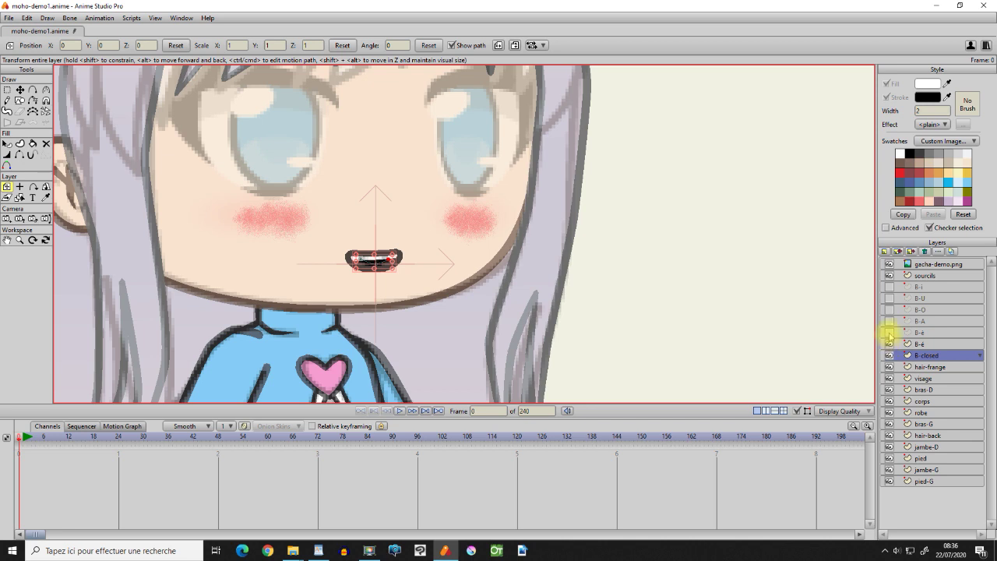
{"action": "left_click", "coordinate": [889, 333]}
{"action": "left_click", "coordinate": [890, 333]}
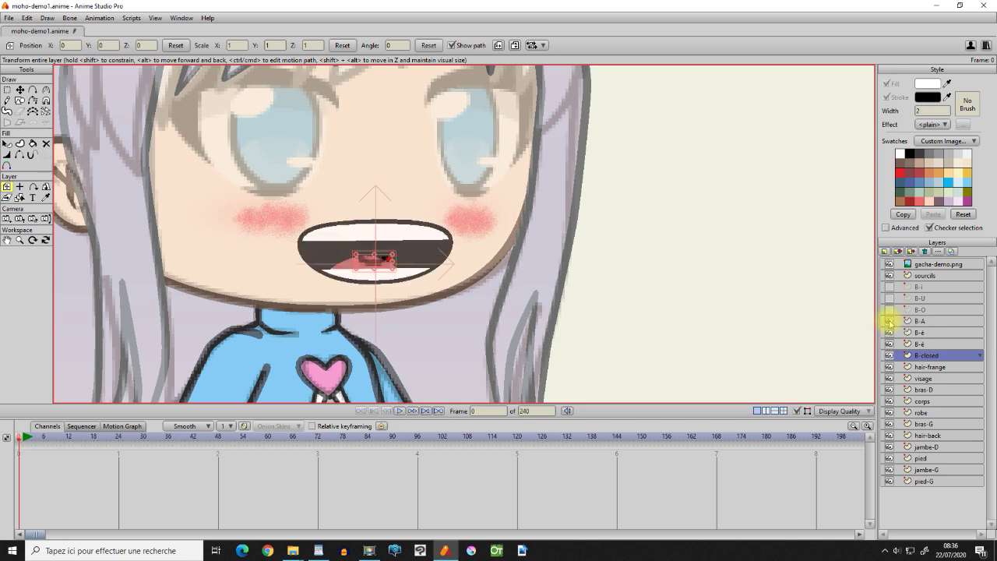
{"action": "left_click", "coordinate": [891, 286]}
Create a switch layer named bouche and move the mouth-shape layers from B-i to B-closed into it.
{"action": "left_click", "coordinate": [885, 251]}
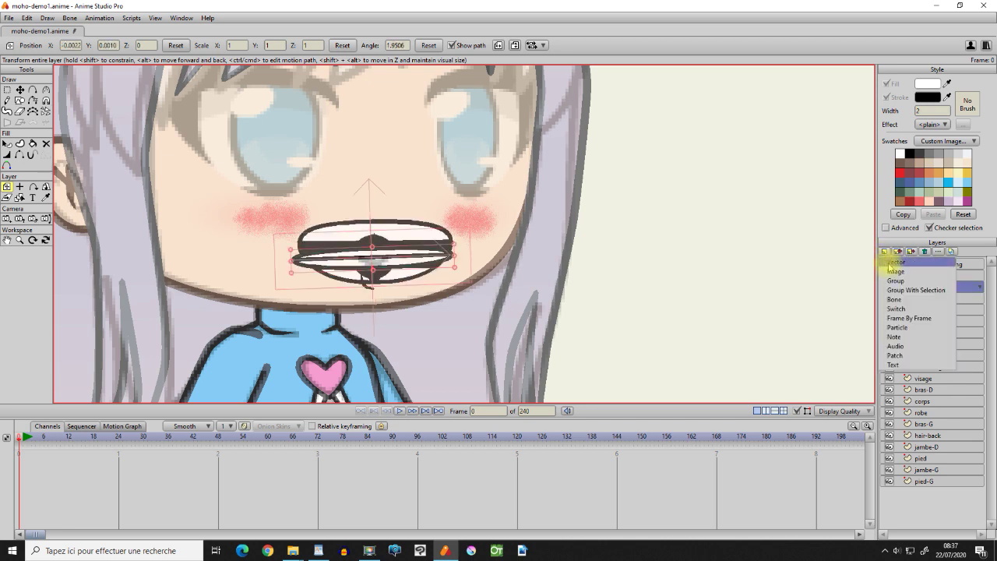
{"action": "left_click", "coordinate": [898, 309]}
{"action": "type", "text": "boul"}
{"action": "type", "text": "he"}
{"action": "key", "text": "Return"}
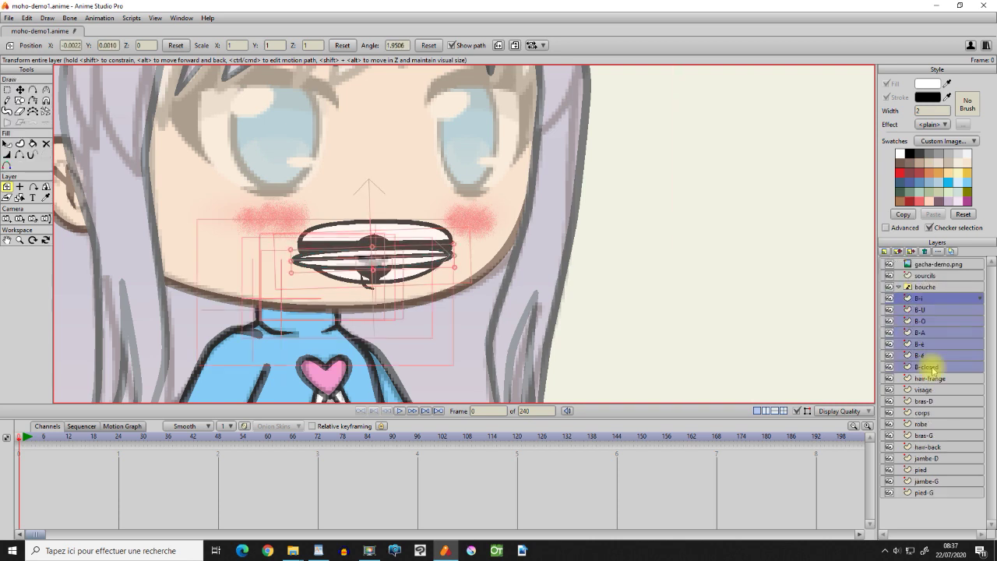
{"action": "left_click_drag", "start_coordinate": [921, 301], "coordinate": [924, 291]}
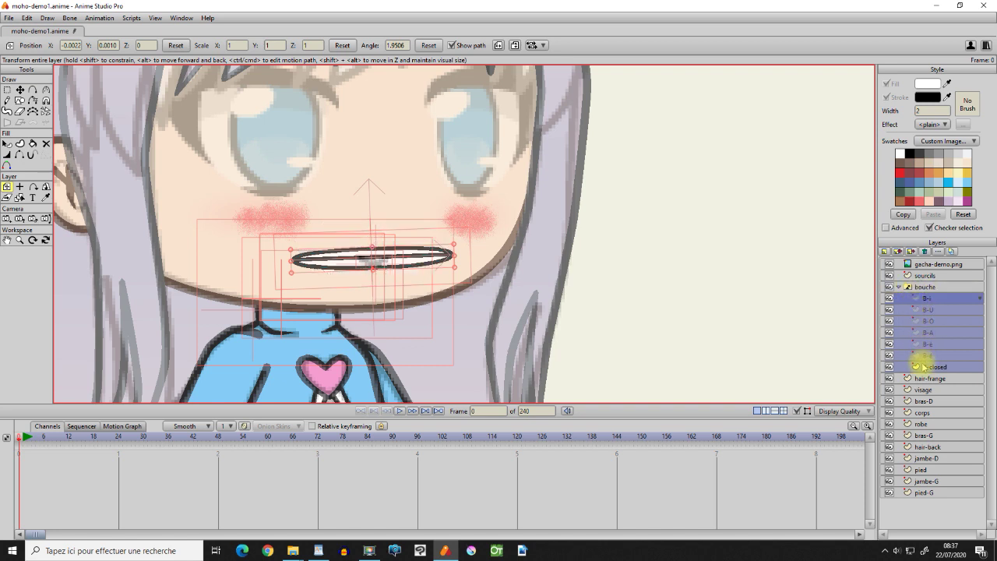
Test the bouche switch layer by displaying the B-A mouth shape, followed by B-i.
{"action": "left_click", "coordinate": [900, 287]}
{"action": "right_click", "coordinate": [926, 290]}
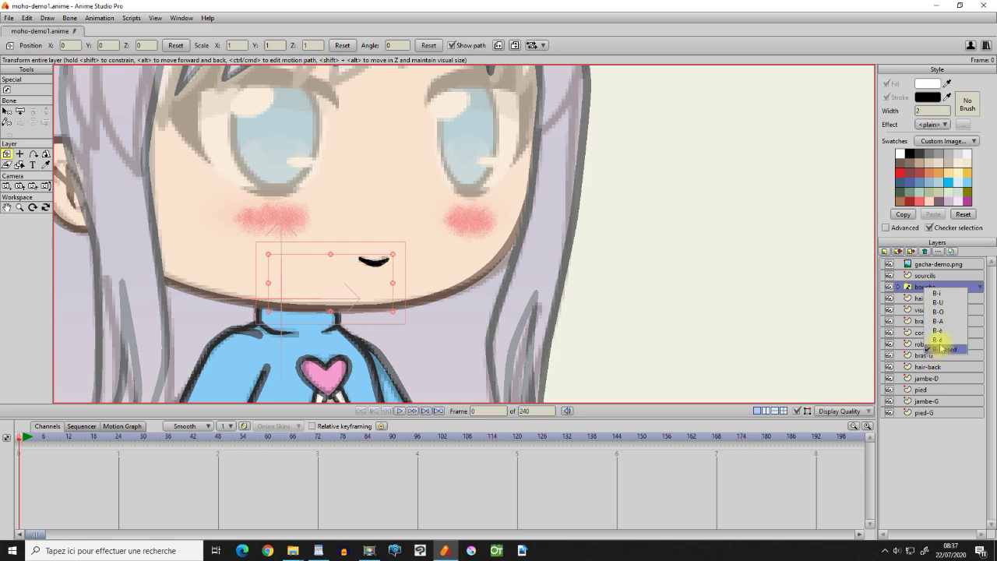
{"action": "left_click", "coordinate": [940, 321]}
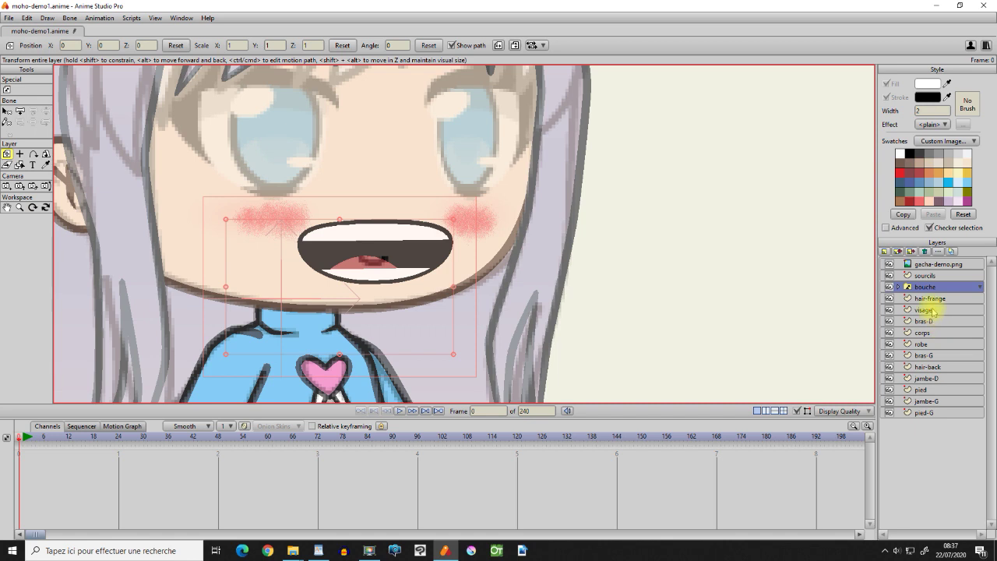
{"action": "right_click", "coordinate": [929, 289]}
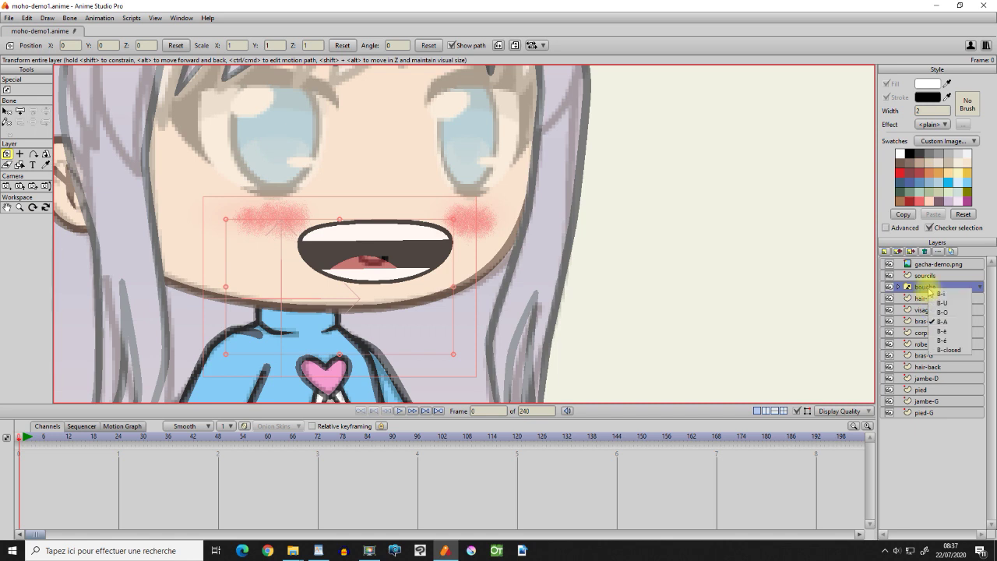
{"action": "left_click", "coordinate": [942, 301]}
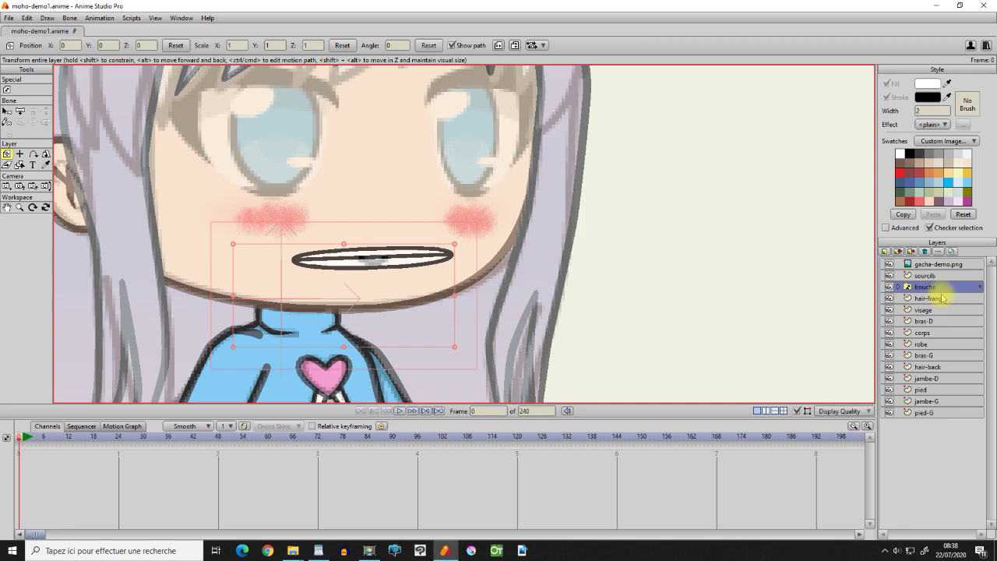
{"action": "right_click", "coordinate": [938, 290]}
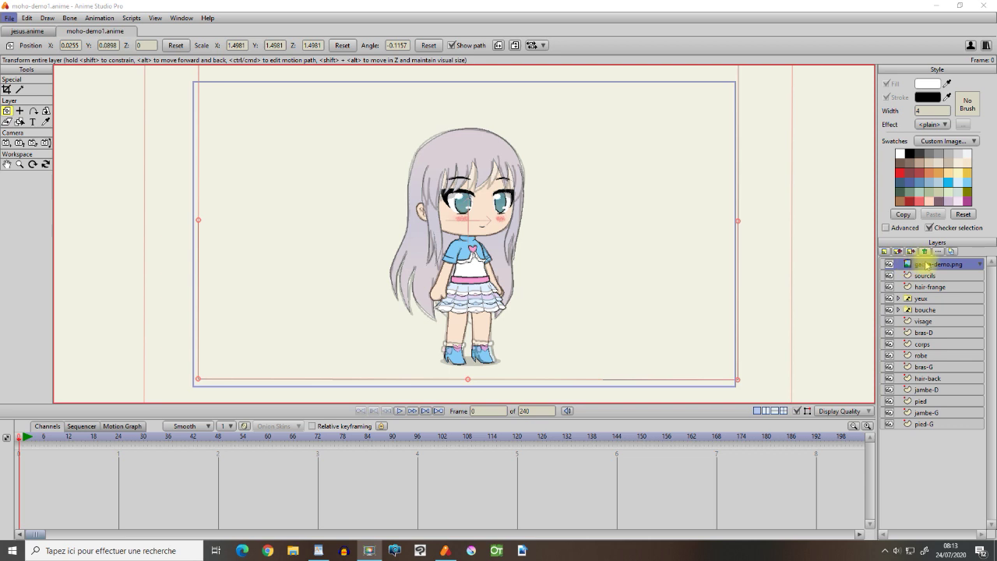
Delete the gacha-demo.png reference layer and create a group layer named tete.
{"action": "left_click", "coordinate": [925, 250]}
{"action": "left_click", "coordinate": [885, 251]}
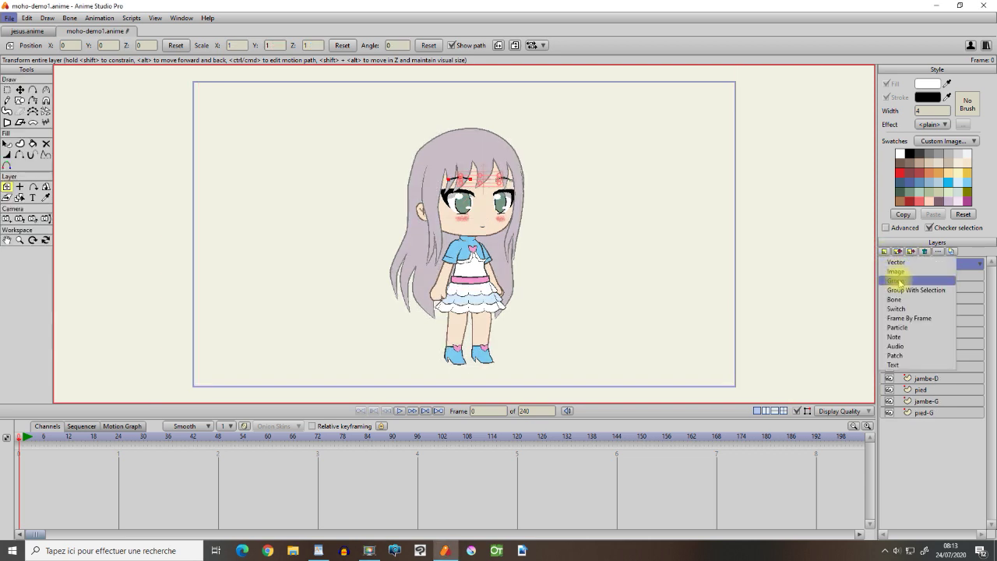
{"action": "left_click", "coordinate": [899, 281]}
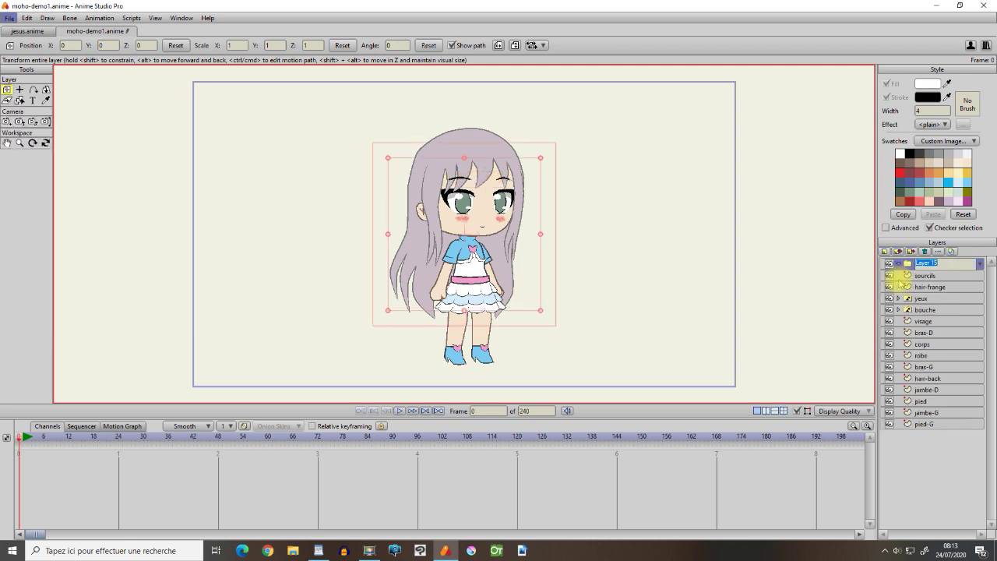
{"action": "type", "text": "z"}
{"action": "type", "text": "ete"}
{"action": "key", "text": "Return"}
Move the layers from sourcils to visage into the tete group and place hair-back beneath all other layers.
{"action": "left_click", "coordinate": [925, 275]}
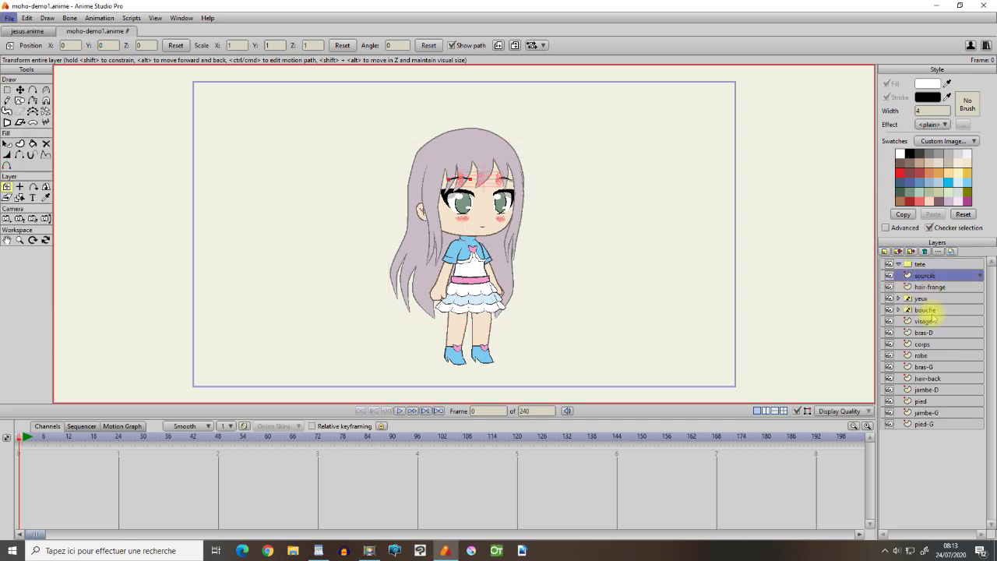
{"action": "left_click", "coordinate": [924, 320], "text": "shift"}
{"action": "left_click_drag", "start_coordinate": [925, 320], "coordinate": [922, 267]}
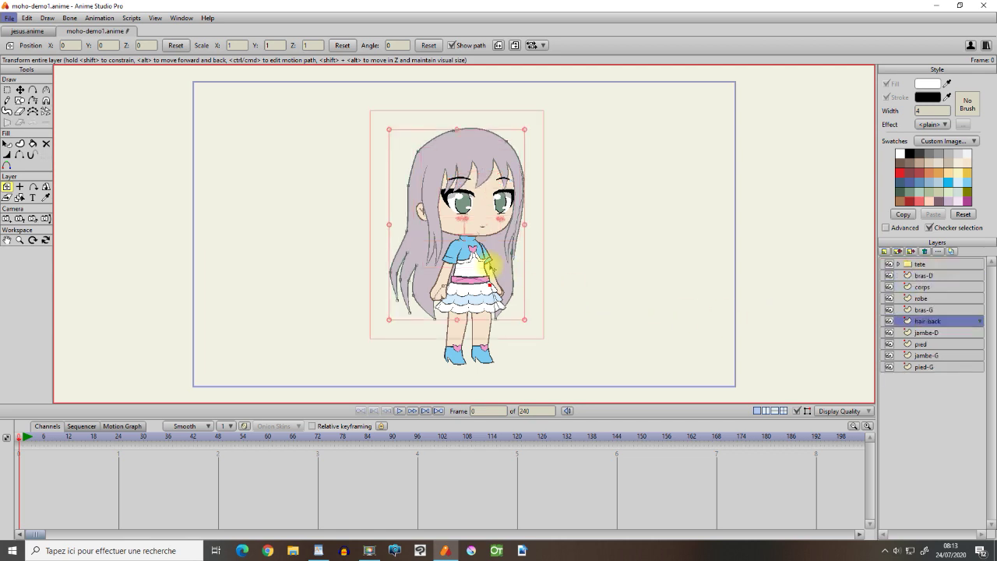
{"action": "left_click_drag", "start_coordinate": [920, 323], "coordinate": [922, 376]}
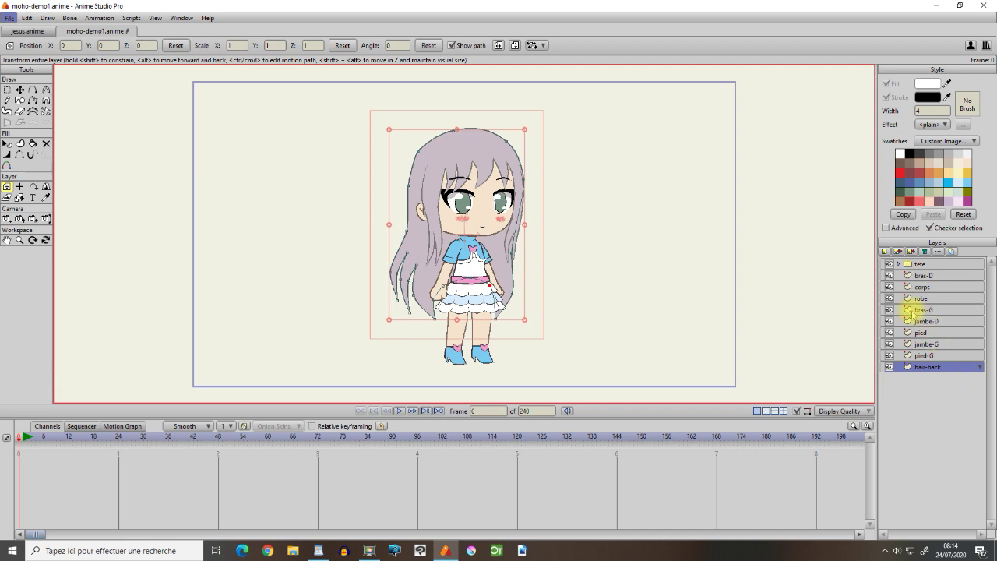
Set the layer origins: tete at the neck (0.0260, -0.0048), bras-D at the shoulder, and hair-back at the top of the head (0.0240, 0.6611).
{"action": "left_click", "coordinate": [919, 265]}
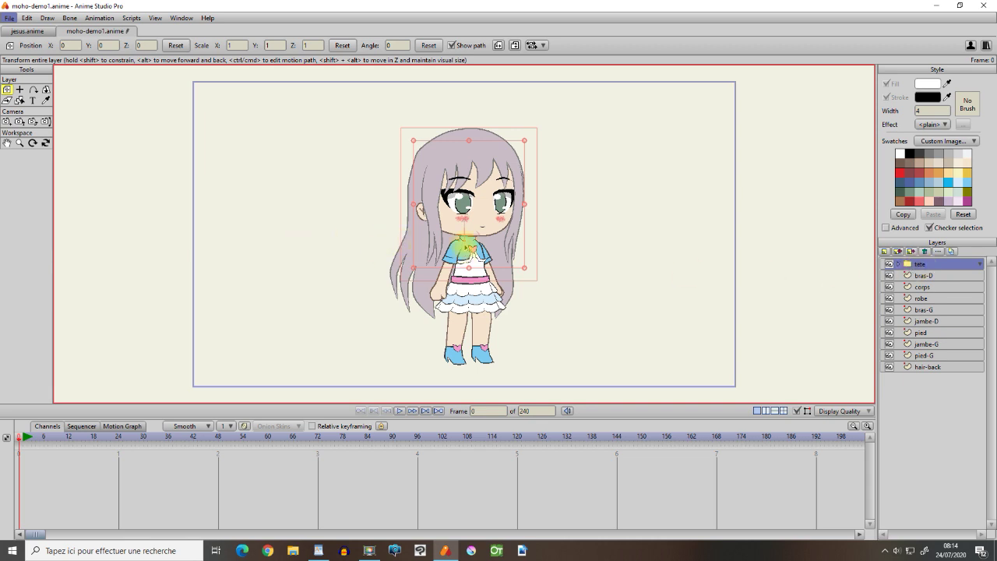
{"action": "scroll", "coordinate": [462, 237], "scroll_direction": "up", "scroll_amount": 5}
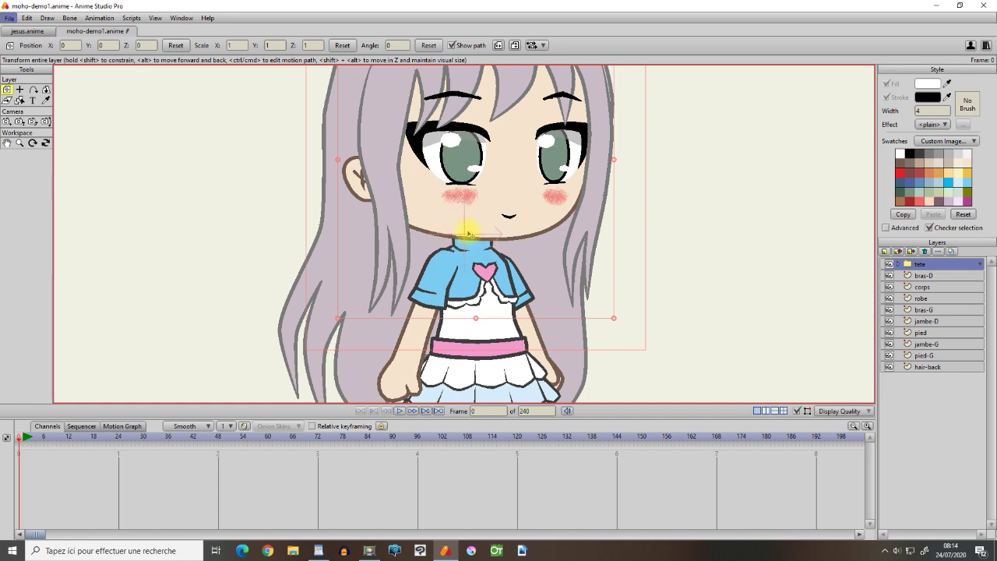
{"action": "left_click", "coordinate": [20, 90]}
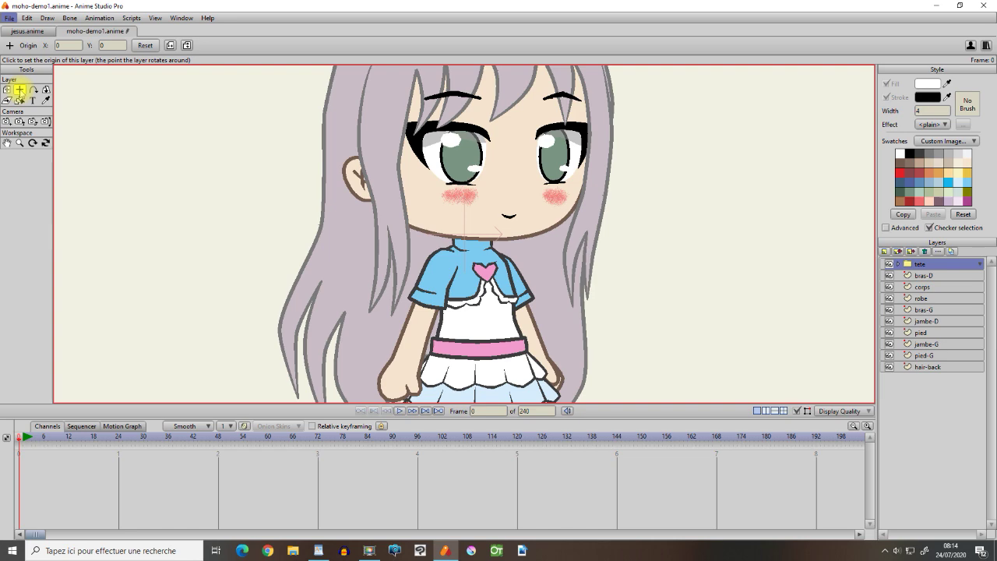
{"action": "left_click", "coordinate": [6, 89]}
{"action": "left_click", "coordinate": [19, 90]}
{"action": "left_click", "coordinate": [6, 90]}
{"action": "left_click_drag", "start_coordinate": [382, 334], "coordinate": [432, 308]}
{"action": "key", "text": "ctrl+z"}
{"action": "left_click", "coordinate": [19, 89]}
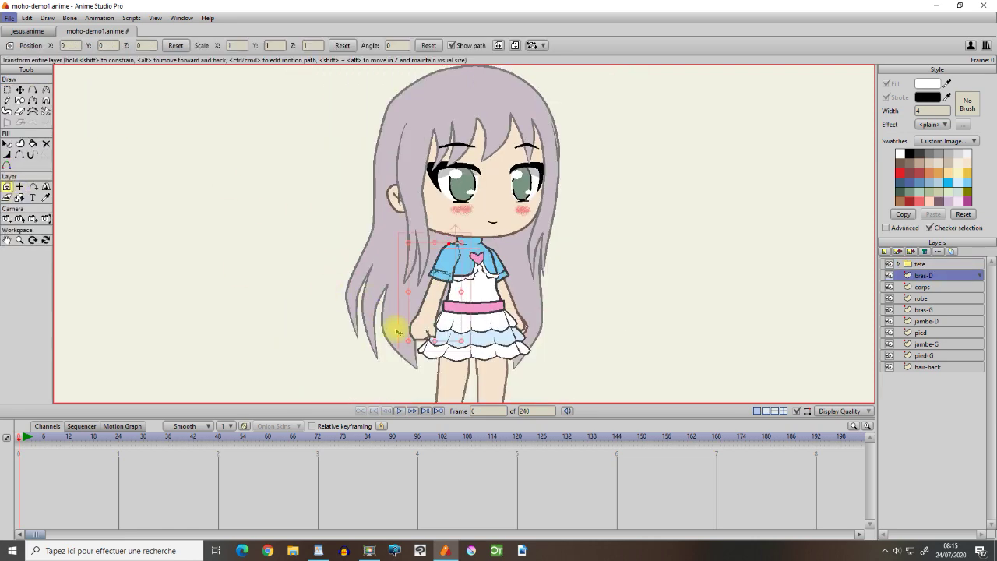
{"action": "mouse_move", "coordinate": [394, 330]}
{"action": "left_mouse_down"}
{"action": "mouse_move", "coordinate": [385, 325]}
{"action": "mouse_move", "coordinate": [401, 330]}
{"action": "left_mouse_up"}
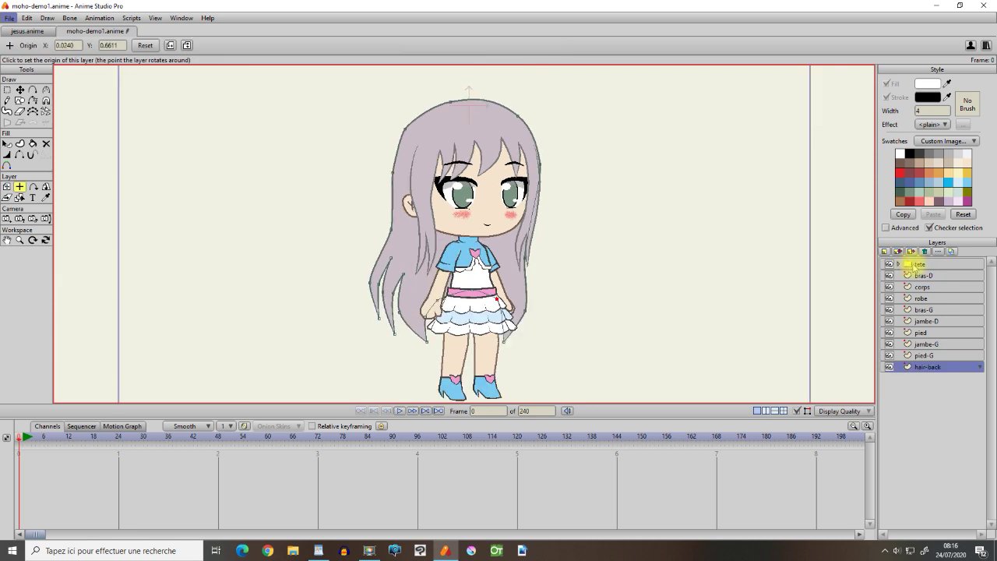
Create a bone layer named fille and move the tete group and all body layers down to hair-back into it.
{"action": "left_click", "coordinate": [918, 266]}
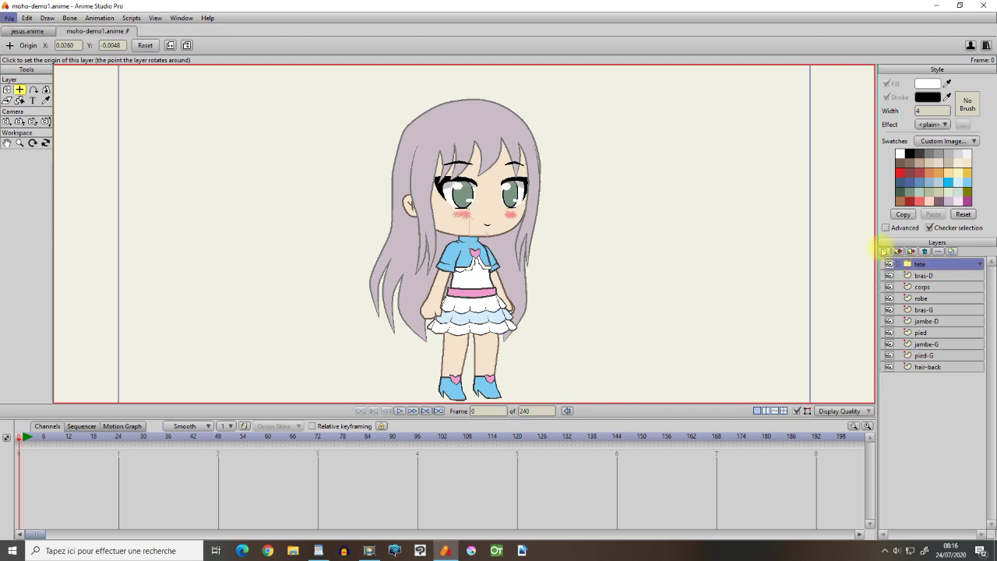
{"action": "left_click", "coordinate": [885, 252]}
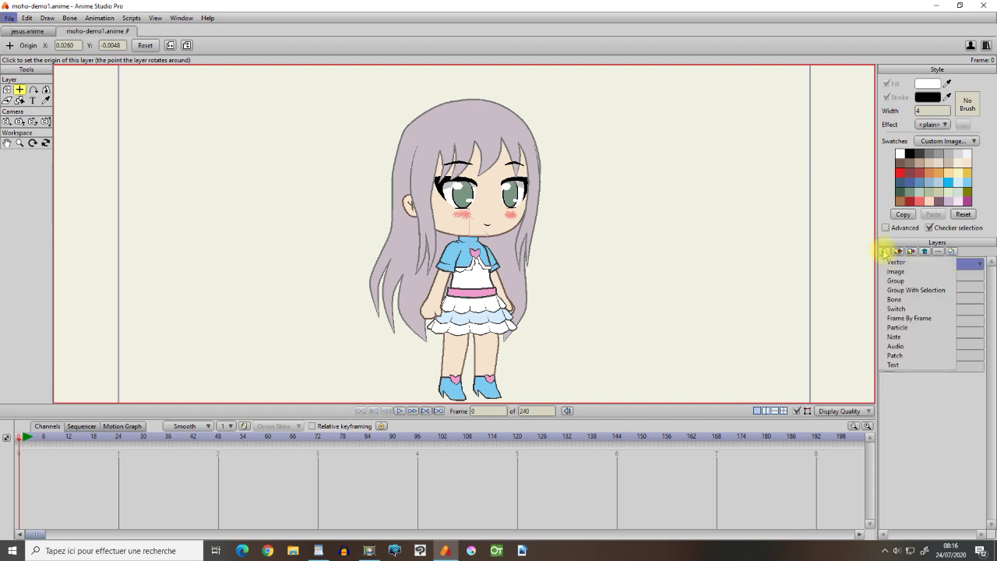
{"action": "left_click", "coordinate": [894, 299]}
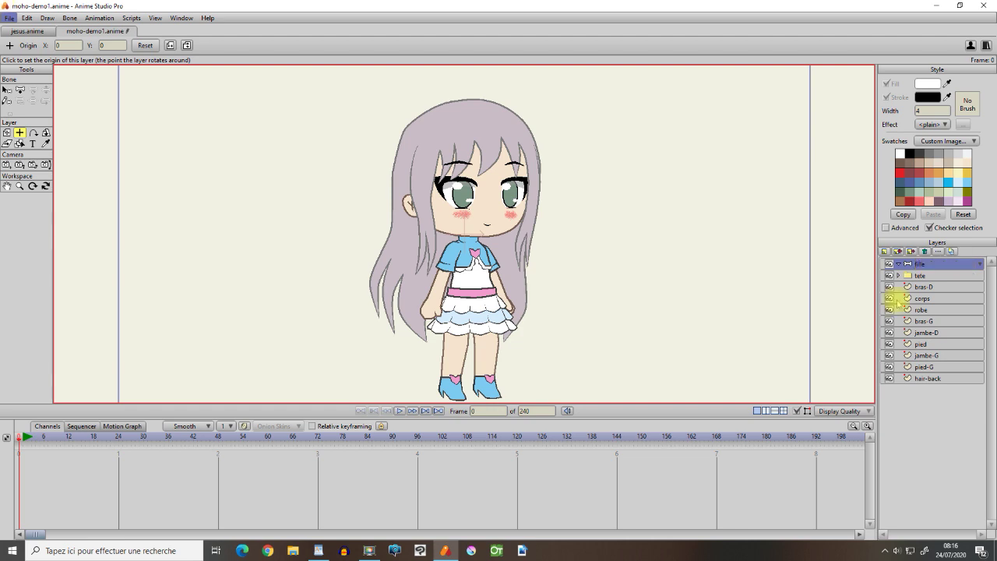
{"action": "left_click", "coordinate": [935, 276]}
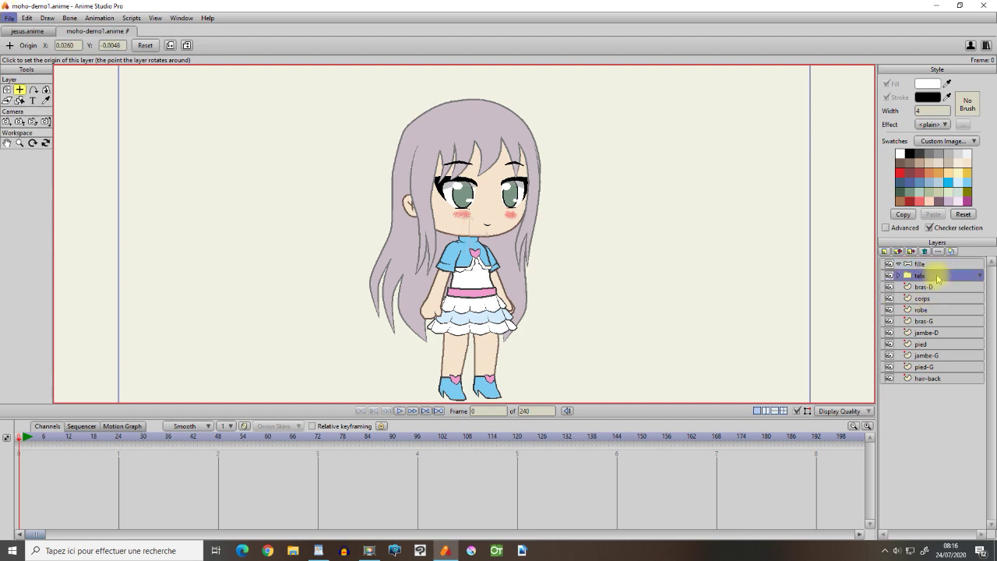
{"action": "left_click", "coordinate": [929, 379], "text": "shift"}
{"action": "left_click_drag", "start_coordinate": [929, 379], "coordinate": [918, 268]}
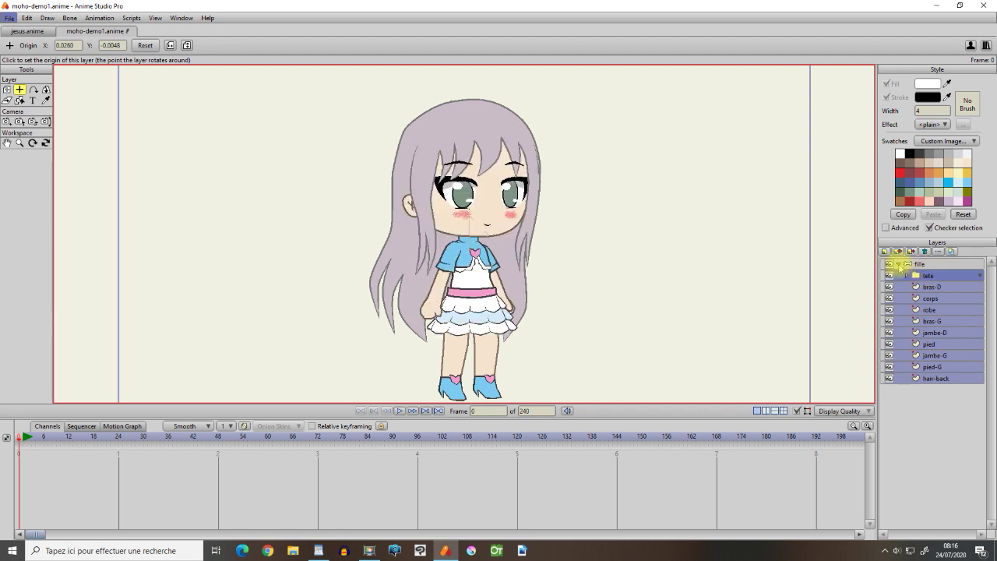
{"action": "left_click", "coordinate": [899, 265]}
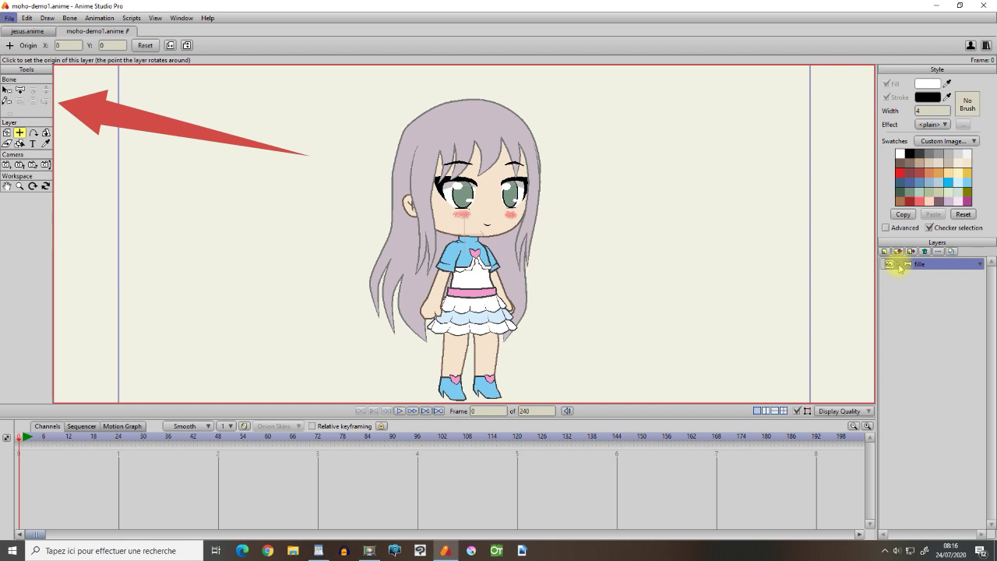
Add a bone from the skirt down between the legs and a bone chain up through the torso and neck to the top of the head.
{"action": "left_click", "coordinate": [6, 133]}
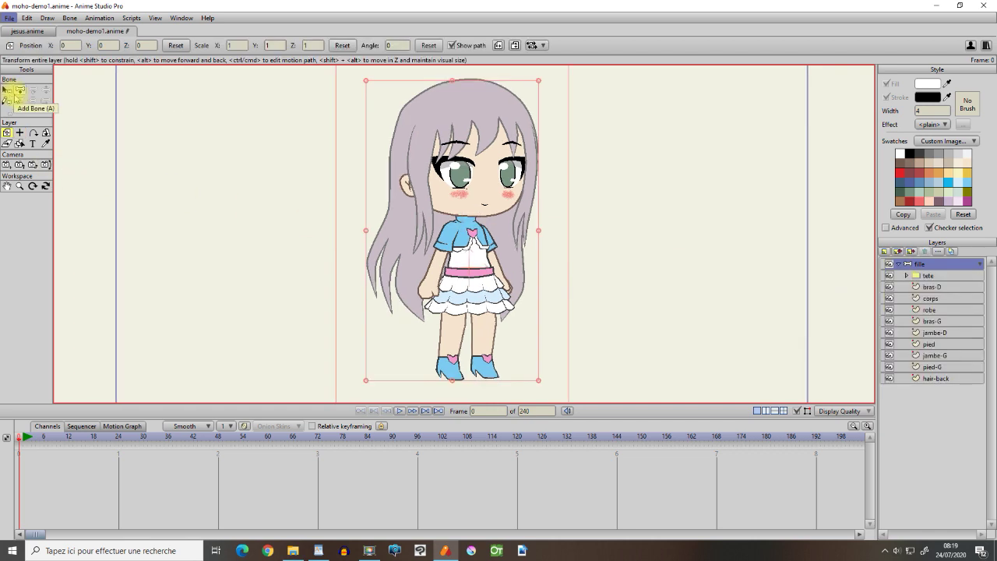
{"action": "left_click", "coordinate": [19, 91]}
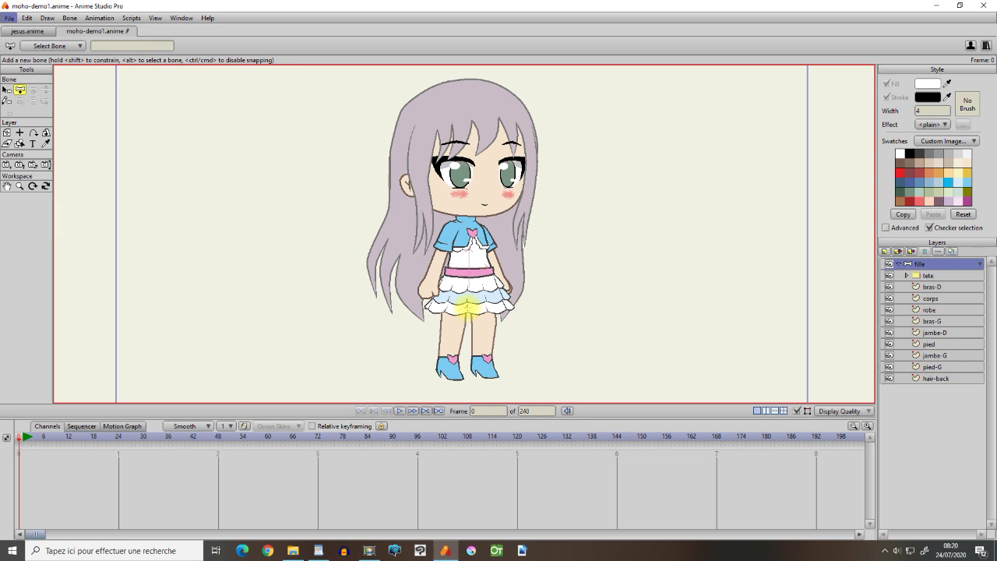
{"action": "mouse_move", "coordinate": [468, 308]}
{"action": "left_mouse_down"}
{"action": "mouse_move", "coordinate": [459, 353]}
{"action": "mouse_move", "coordinate": [467, 348]}
{"action": "left_mouse_up"}
{"action": "left_click_drag", "start_coordinate": [467, 311], "coordinate": [472, 253]}
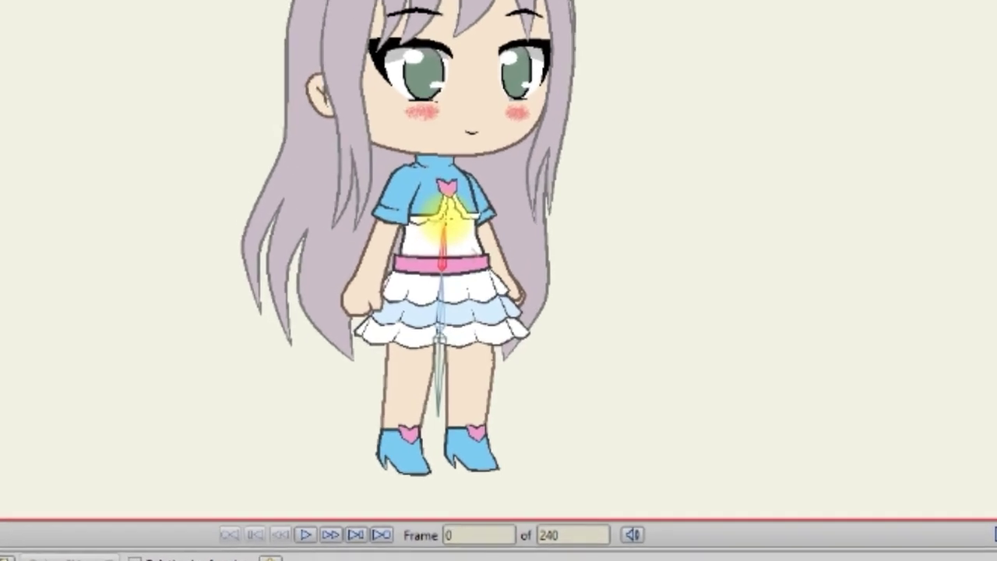
{"action": "left_click_drag", "start_coordinate": [442, 216], "coordinate": [438, 146]}
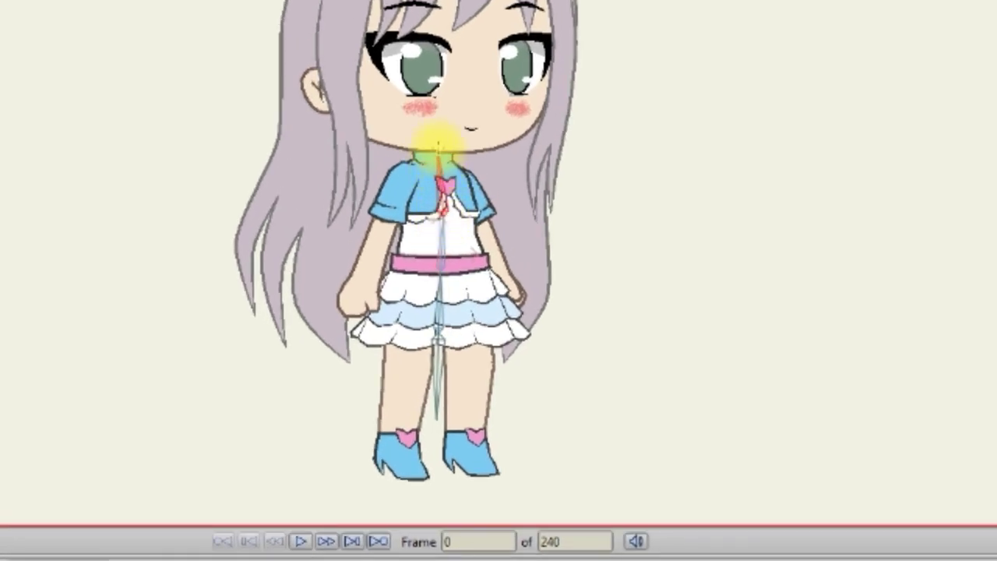
{"action": "left_click_drag", "start_coordinate": [438, 146], "coordinate": [446, 0]}
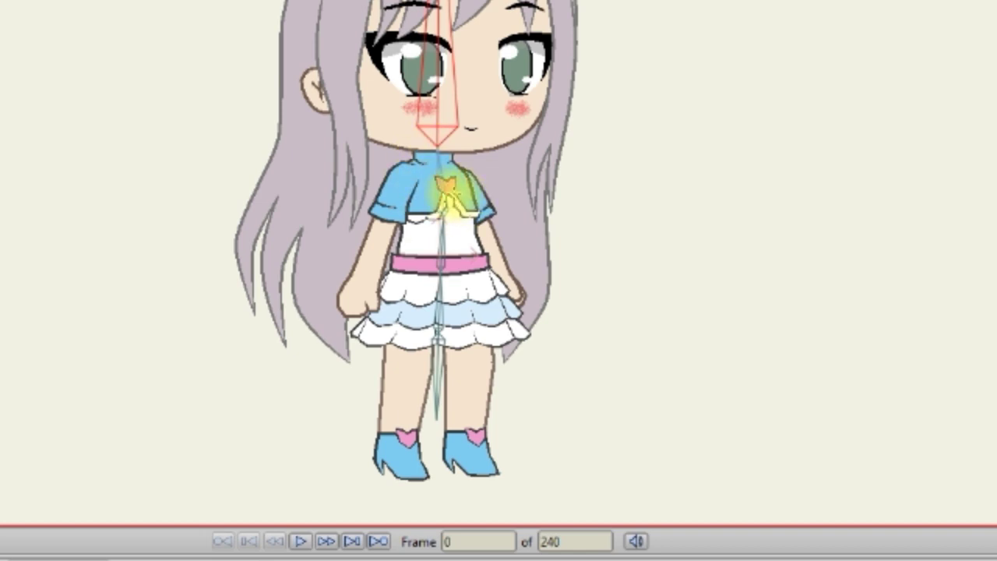
Add upper-arm and forearm bones along both arms, branching from the chest bone.
{"action": "left_click", "coordinate": [442, 189]}
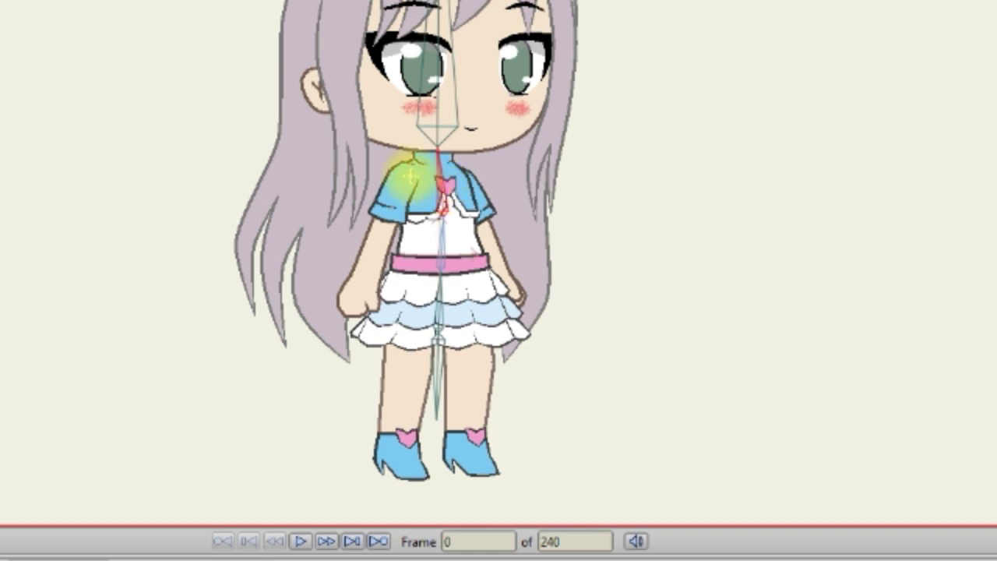
{"action": "left_click", "coordinate": [386, 209]}
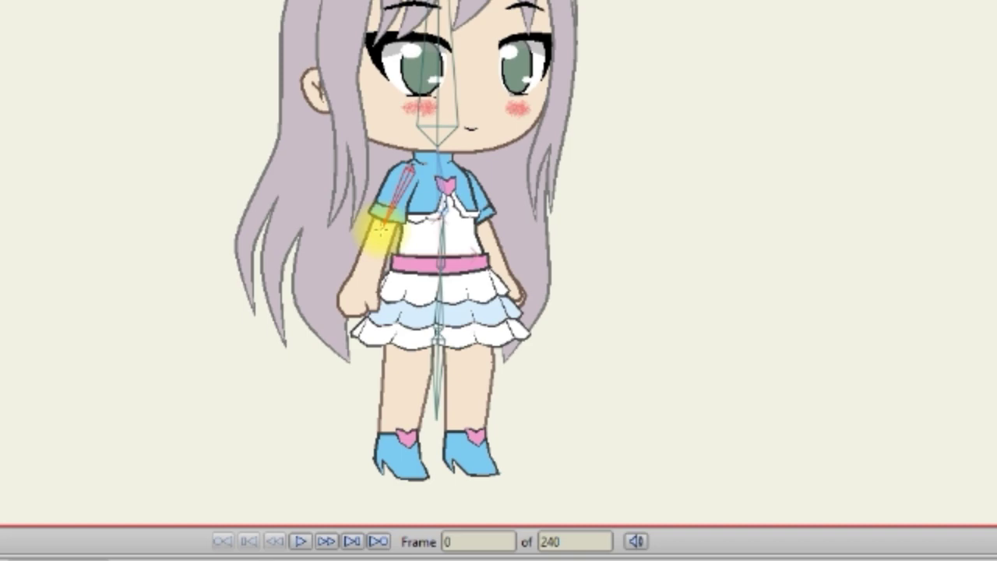
{"action": "left_click", "coordinate": [377, 234]}
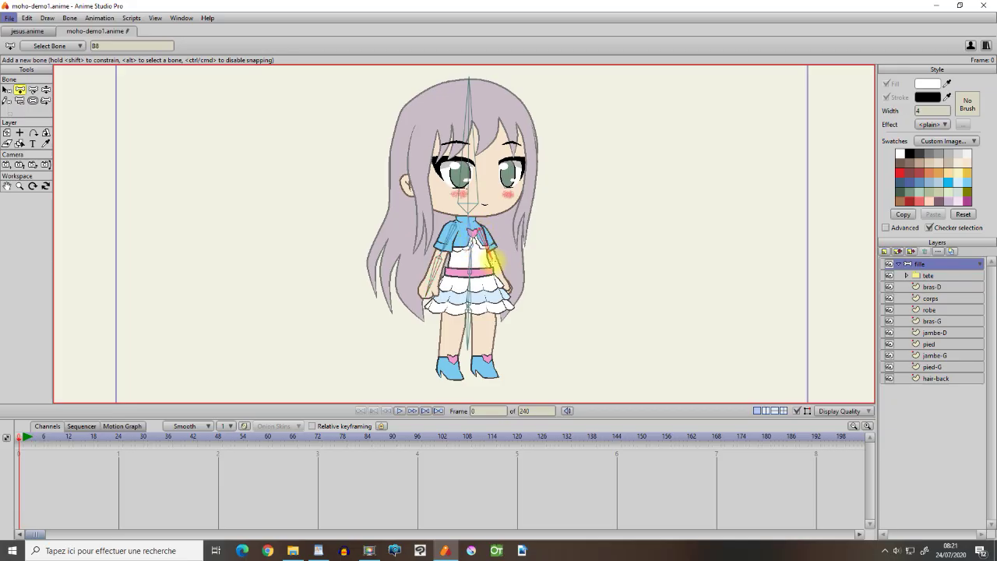
Add thigh and lower-leg bones along both legs, from under the skirt to the boots.
{"action": "left_click", "coordinate": [452, 318]}
{"action": "left_click_drag", "start_coordinate": [452, 321], "coordinate": [451, 373]}
{"action": "left_click", "coordinate": [477, 313]}
{"action": "left_click_drag", "start_coordinate": [485, 328], "coordinate": [484, 379]}
Select all bones to check the skeleton and examine their parent links with the Reparent Bone tool.
{"action": "left_click", "coordinate": [6, 91]}
{"action": "left_click_drag", "start_coordinate": [350, 85], "coordinate": [573, 388]}
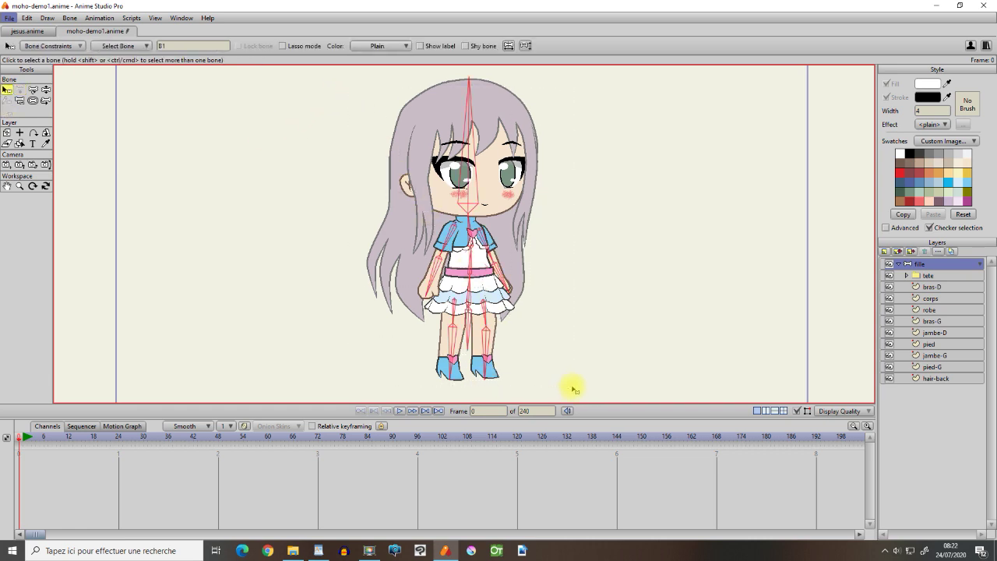
{"action": "left_click", "coordinate": [572, 388]}
{"action": "left_click", "coordinate": [19, 101]}
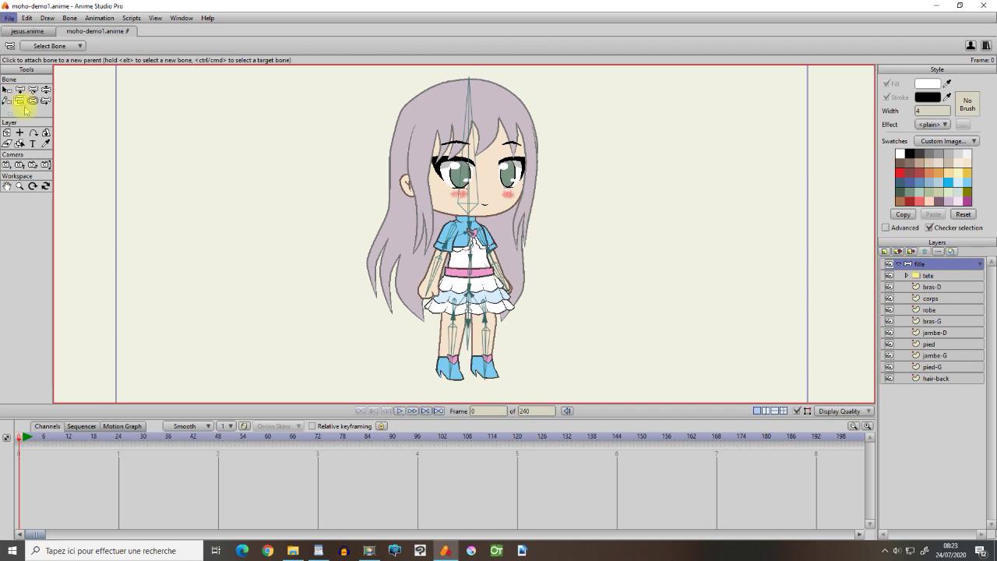
{"action": "scroll", "coordinate": [416, 331], "scroll_direction": "up", "scroll_amount": 4}
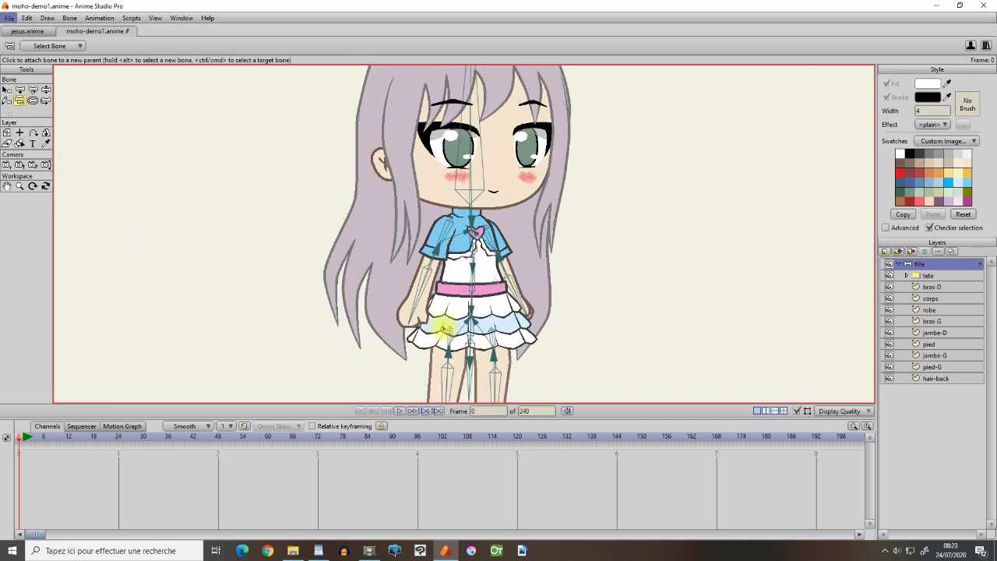
Try reparenting the upper-arm bone from the chest bone to the head bone.
{"action": "scroll", "coordinate": [450, 282], "scroll_direction": "up", "scroll_amount": 1}
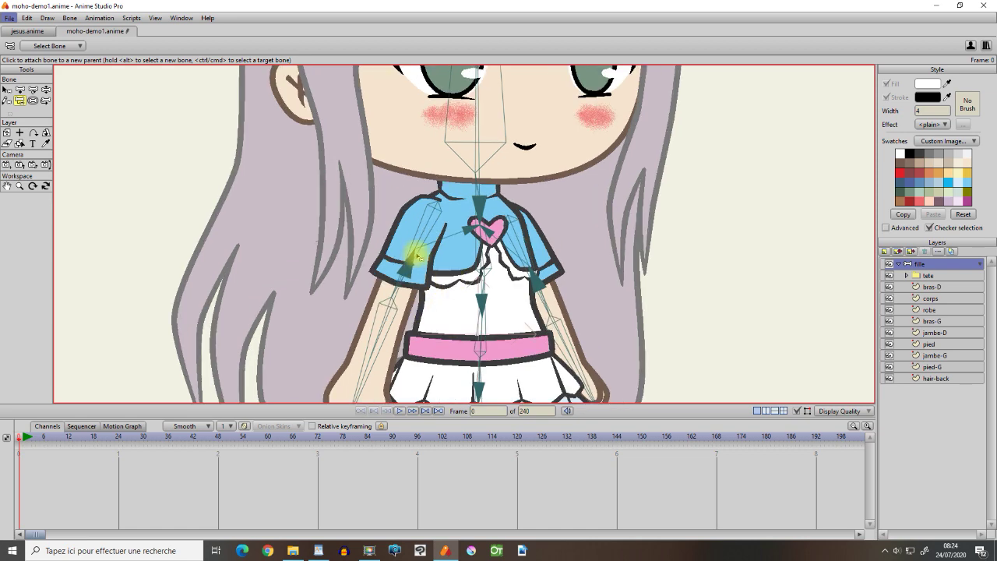
{"action": "left_click", "coordinate": [459, 223]}
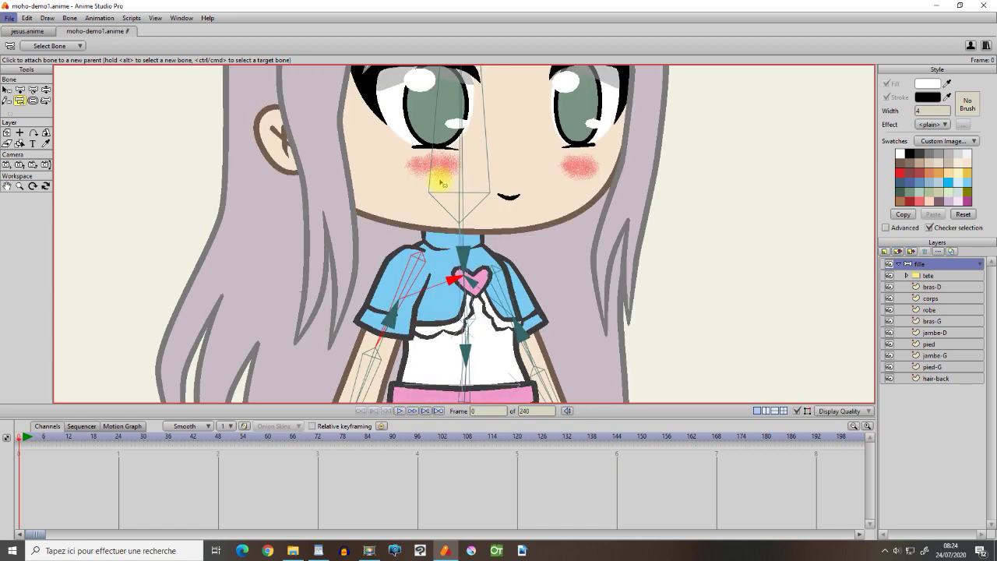
{"action": "left_click", "coordinate": [462, 179]}
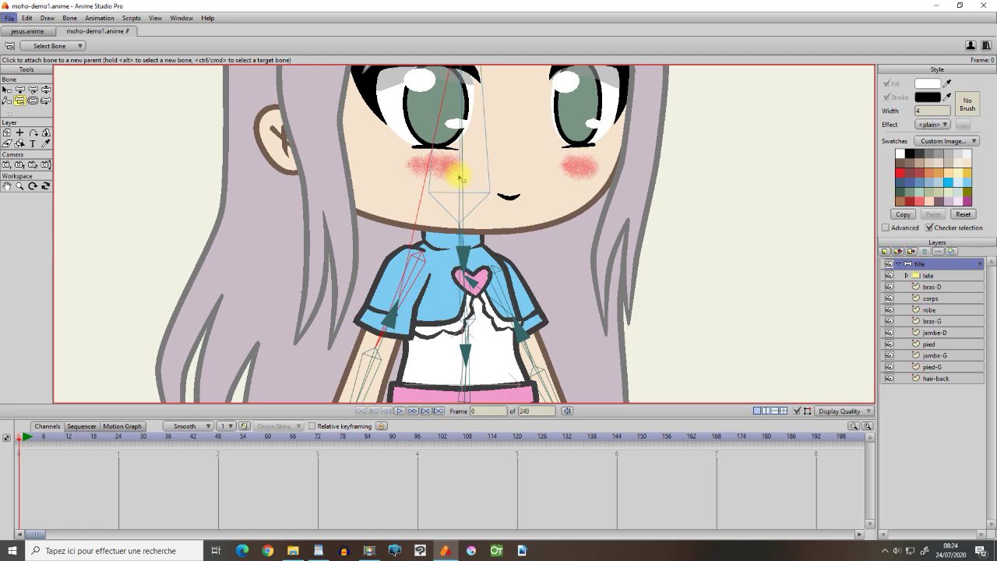
{"action": "scroll", "coordinate": [483, 197], "scroll_direction": "down", "scroll_amount": 2}
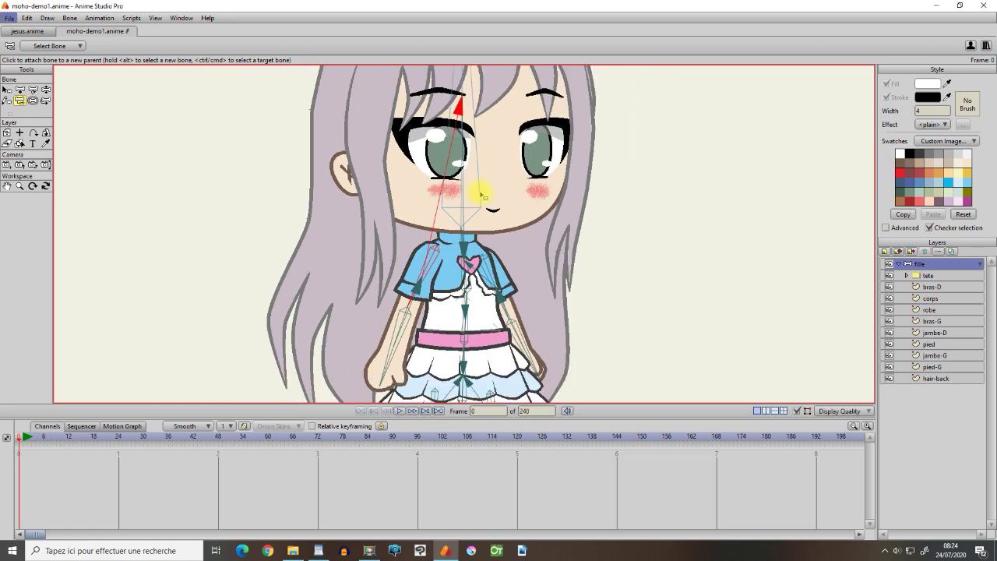
{"action": "scroll", "coordinate": [425, 277], "scroll_direction": "down", "scroll_amount": 5}
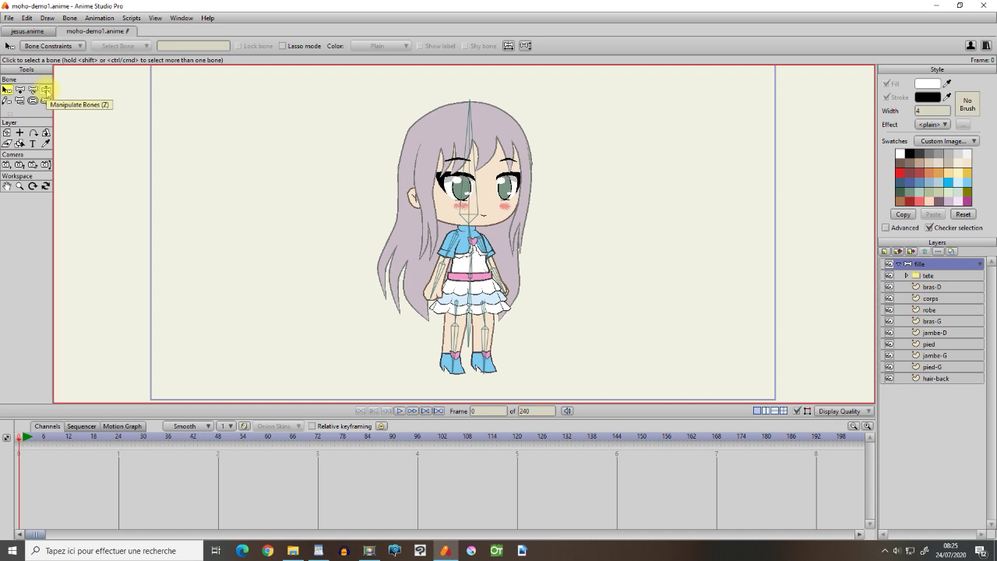
Test the head bone's movement and try bone strengths of 1 and 0.1667 on it.
{"action": "left_click", "coordinate": [46, 90]}
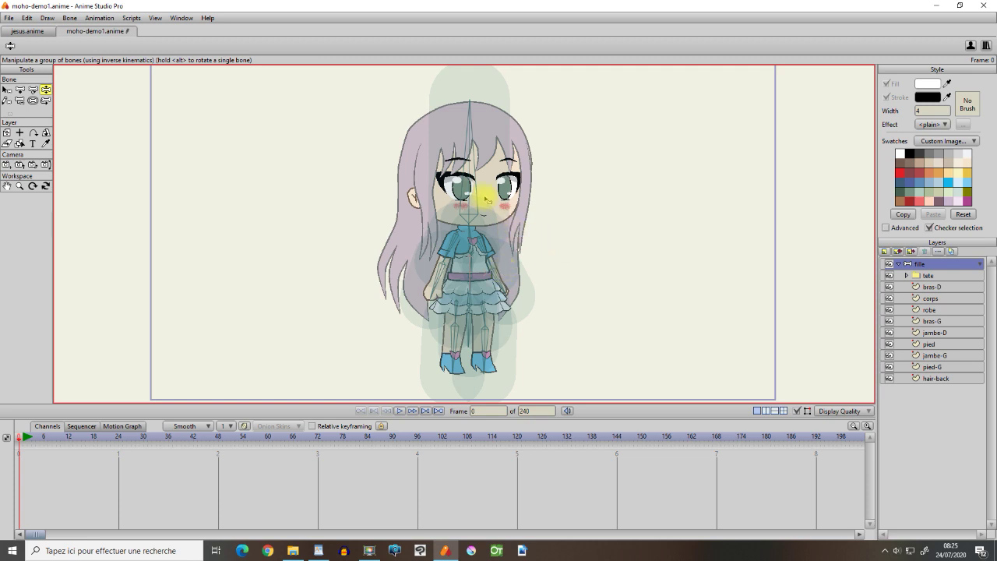
{"action": "left_click_drag", "start_coordinate": [474, 156], "coordinate": [496, 167]}
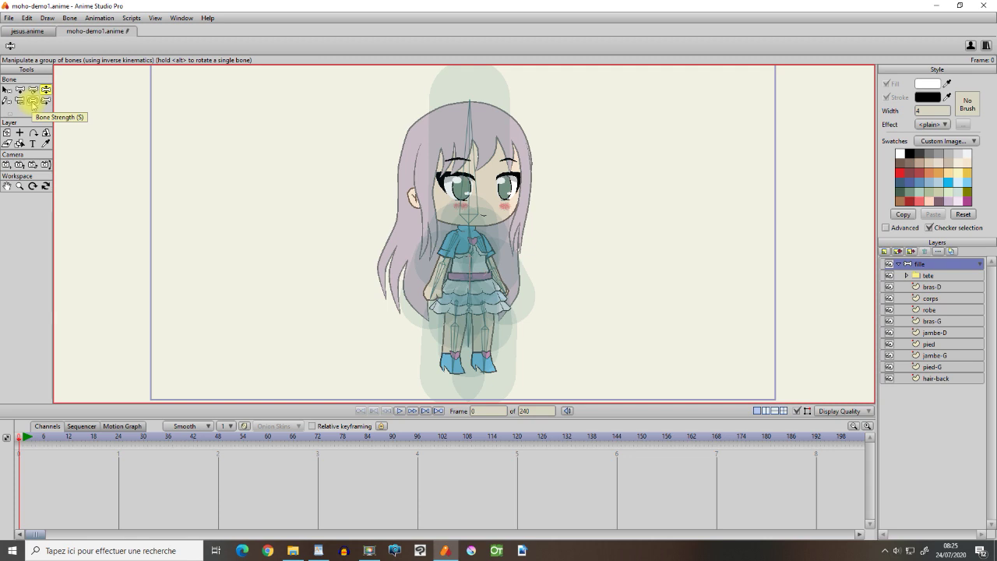
{"action": "left_click", "coordinate": [32, 102]}
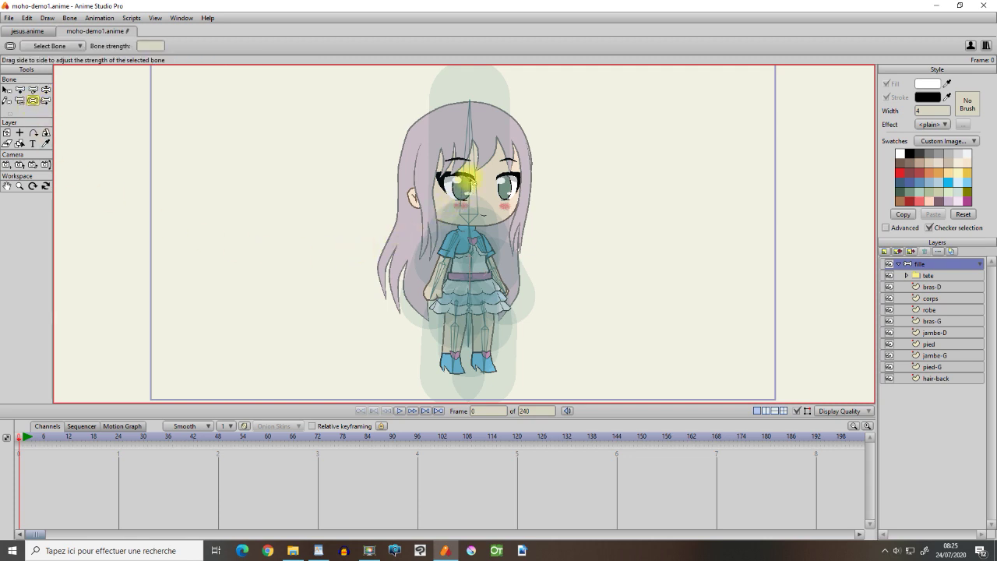
{"action": "left_click_drag", "start_coordinate": [469, 181], "coordinate": [572, 197]}
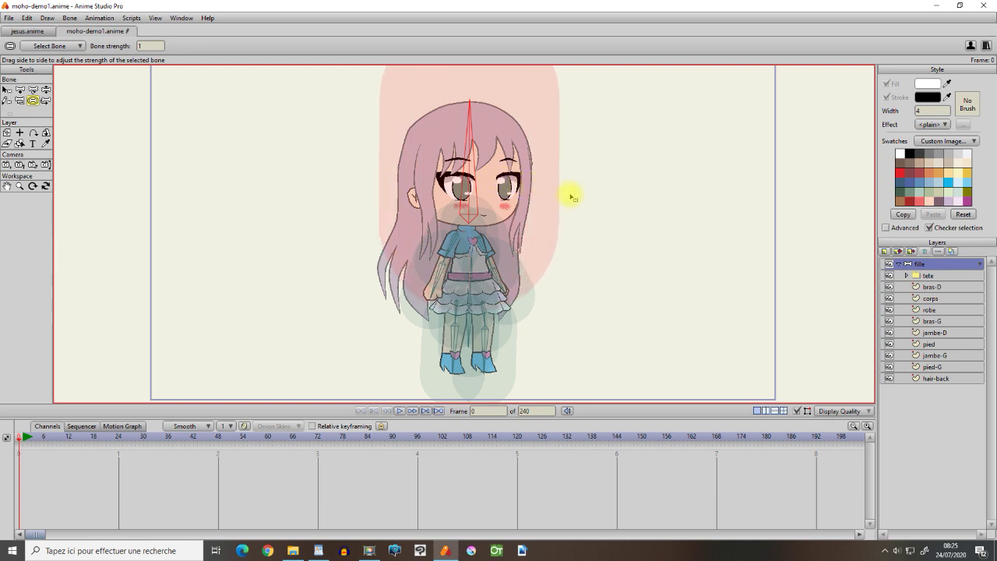
{"action": "left_click_drag", "start_coordinate": [473, 166], "coordinate": [306, 194]}
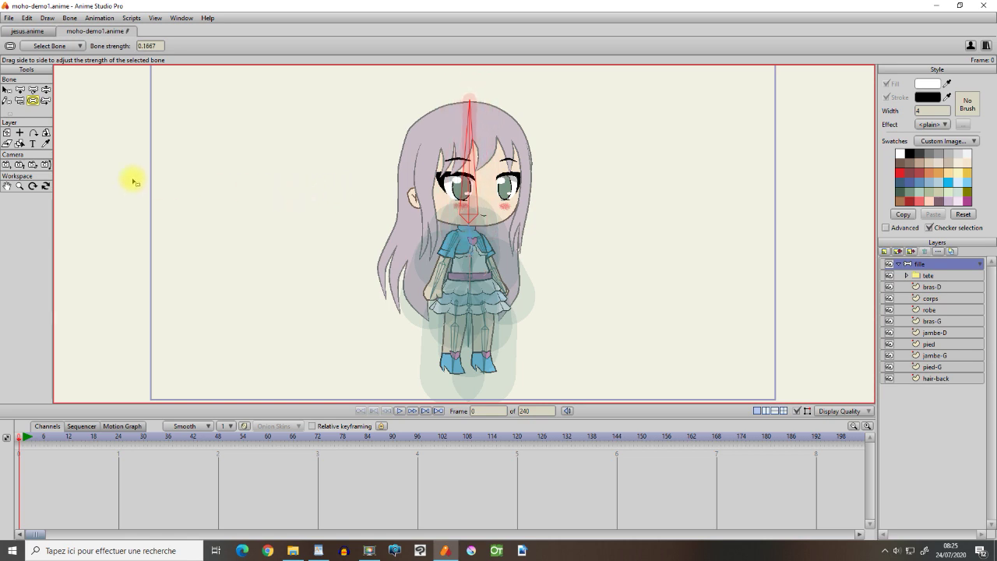
Compare how the head deforms with a narrow and a wide bone strength by manipulating the head bone.
{"action": "left_click", "coordinate": [46, 90]}
{"action": "mouse_move", "coordinate": [485, 146]}
{"action": "left_mouse_down"}
{"action": "mouse_move", "coordinate": [477, 134]}
{"action": "mouse_move", "coordinate": [494, 114]}
{"action": "mouse_move", "coordinate": [438, 141]}
{"action": "mouse_move", "coordinate": [472, 152]}
{"action": "mouse_move", "coordinate": [439, 150]}
{"action": "mouse_move", "coordinate": [517, 156]}
{"action": "mouse_move", "coordinate": [442, 163]}
{"action": "mouse_move", "coordinate": [472, 156]}
{"action": "left_mouse_up"}
{"action": "key", "text": "i"}
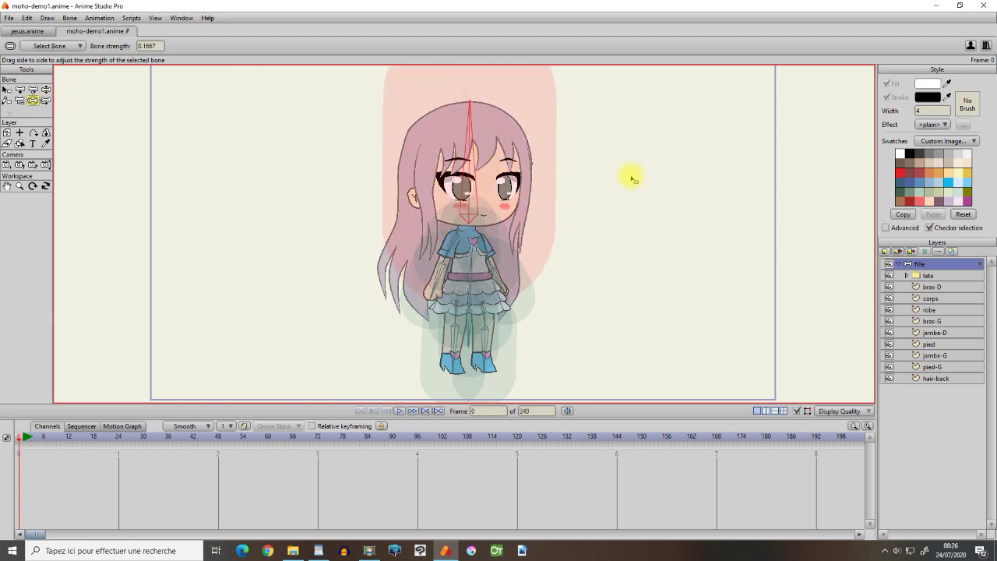
{"action": "left_click", "coordinate": [46, 89]}
{"action": "left_click_drag", "start_coordinate": [470, 138], "coordinate": [466, 160]}
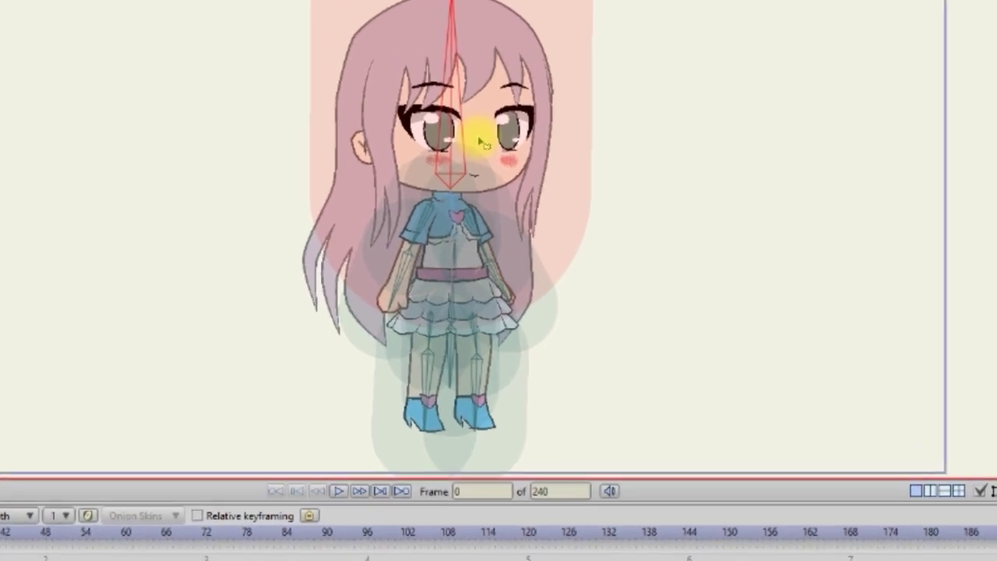
Reduce the head bone's strength and test moving the right forearm bone.
{"action": "left_click_drag", "start_coordinate": [445, 63], "coordinate": [226, 72]}
{"action": "left_click", "coordinate": [390, 281]}
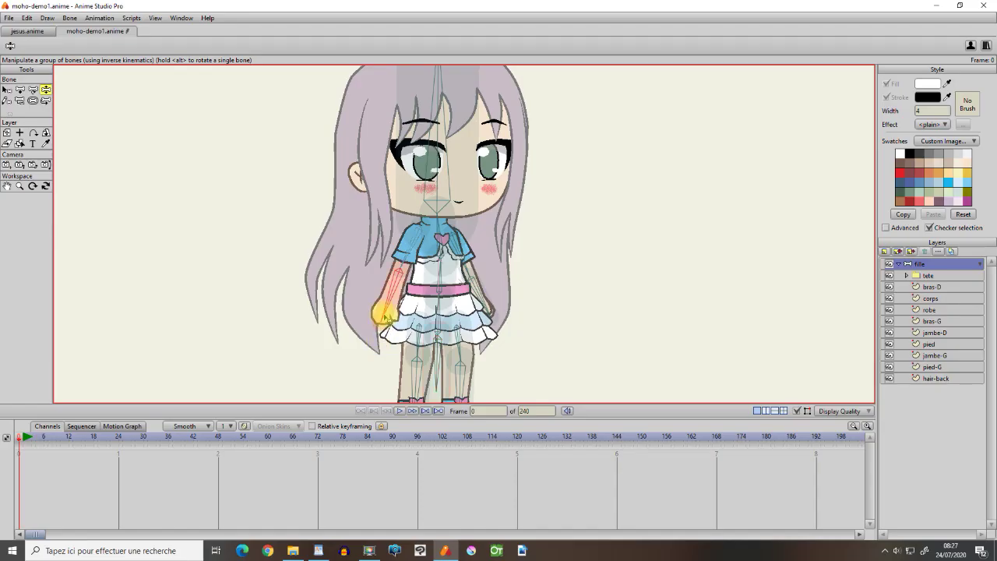
{"action": "left_click_drag", "start_coordinate": [407, 300], "coordinate": [398, 238]}
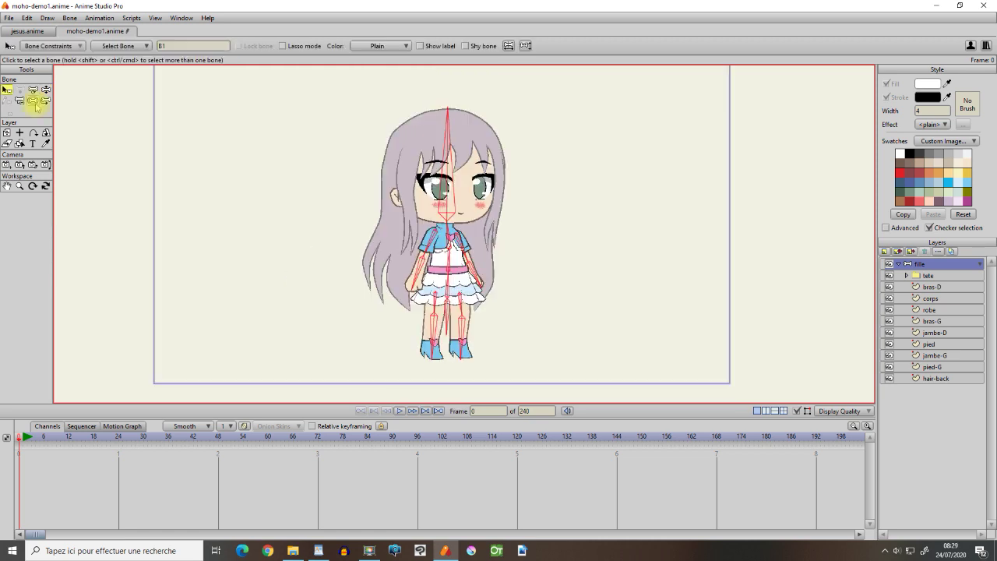
Set the bone strength of all selected bones to 0 and deselect them.
{"action": "left_click", "coordinate": [33, 101]}
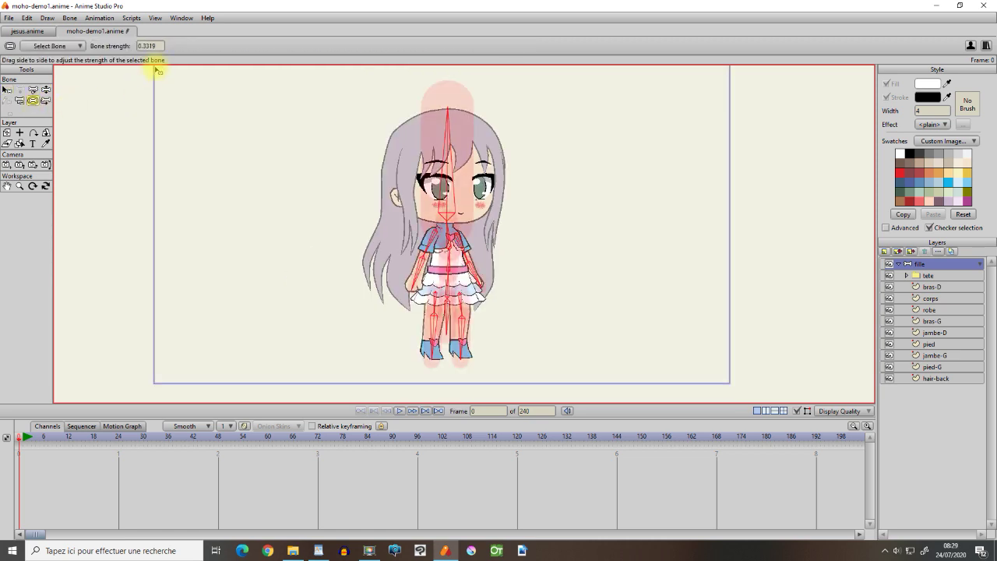
{"action": "left_click", "coordinate": [144, 46]}
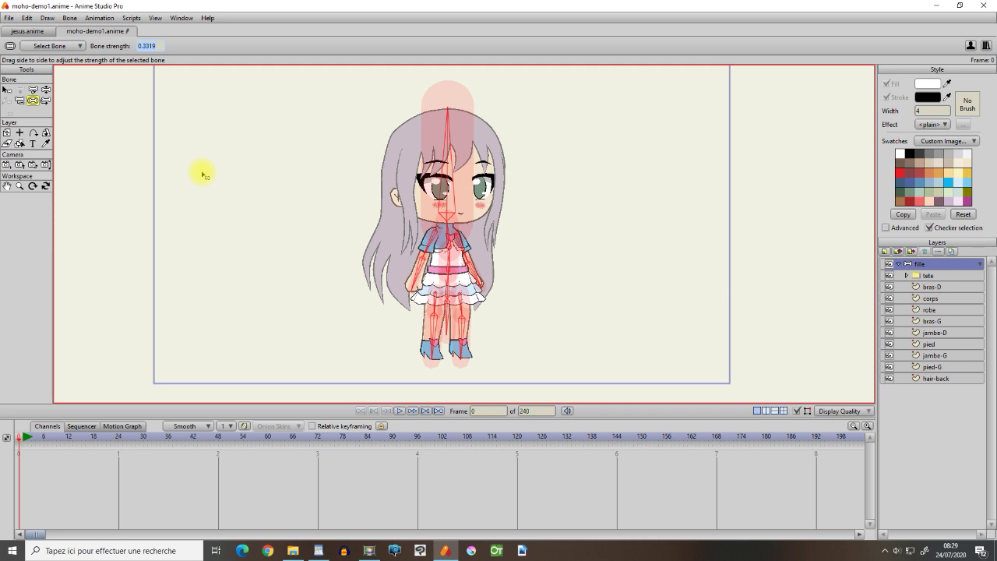
{"action": "type", "text": "0"}
{"action": "key", "text": "Return"}
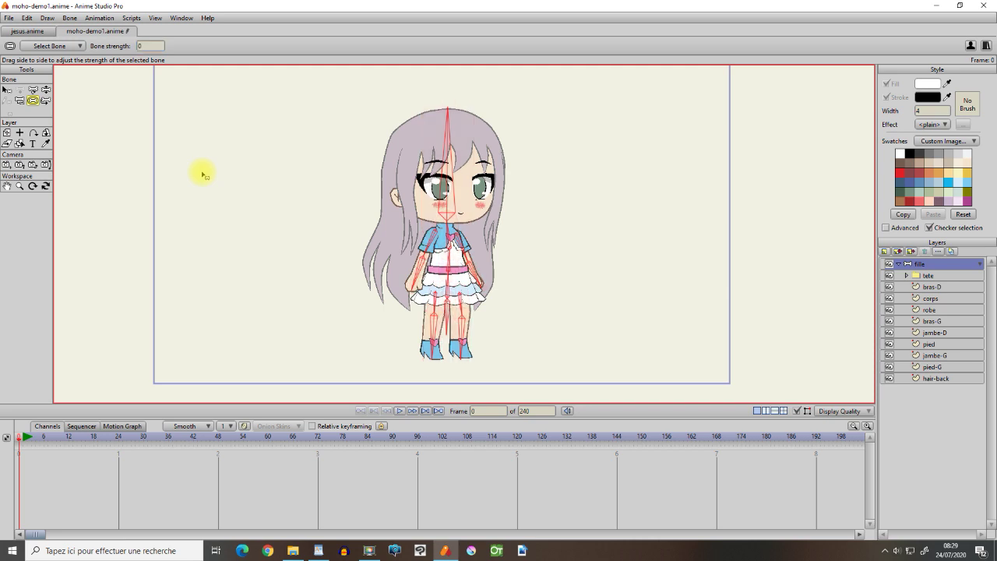
{"action": "left_click", "coordinate": [6, 90]}
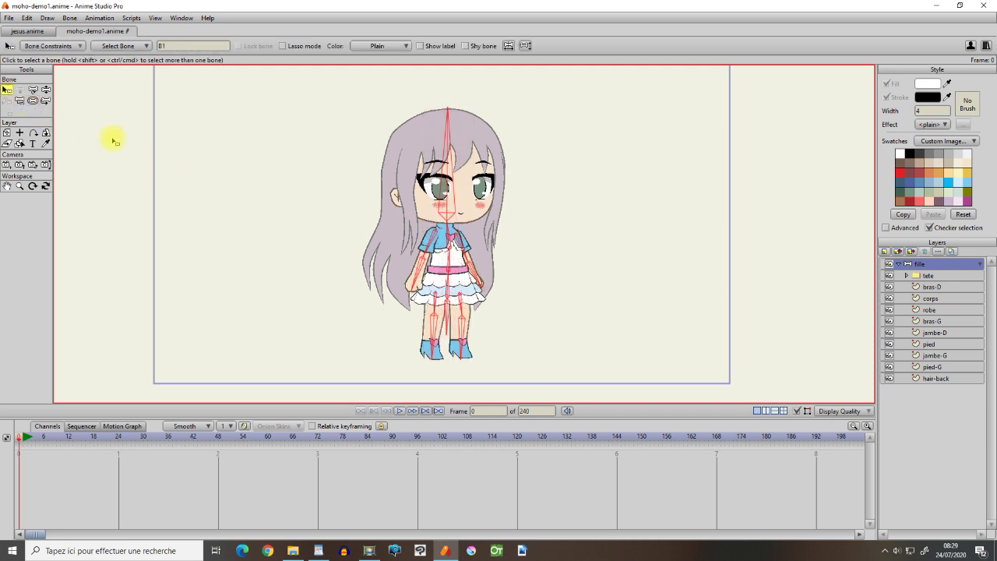
{"action": "left_click", "coordinate": [255, 198]}
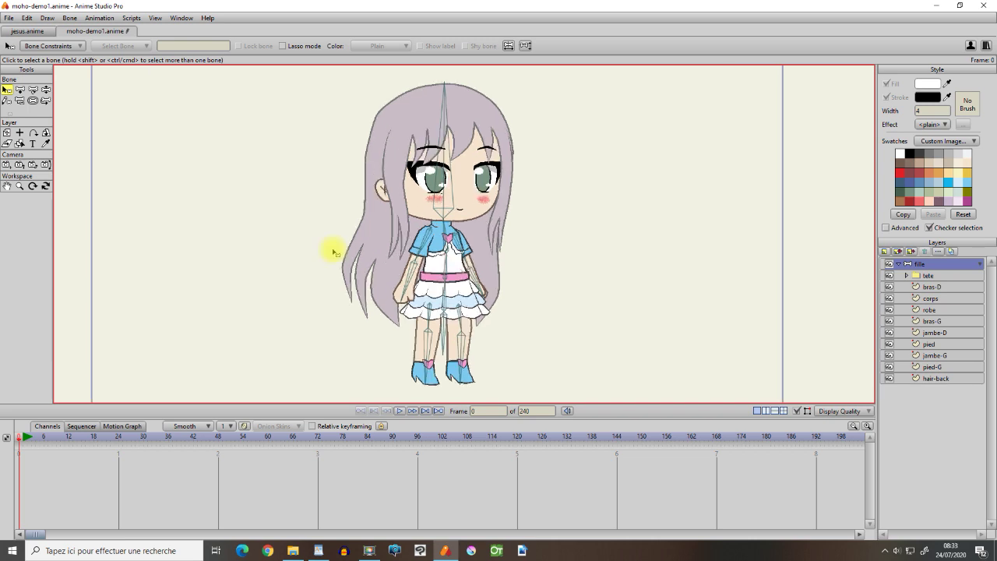
Flexi-bind the tete group to the selected head bone and test the binding by manipulating that bone.
{"action": "key", "text": "alt+Tab"}
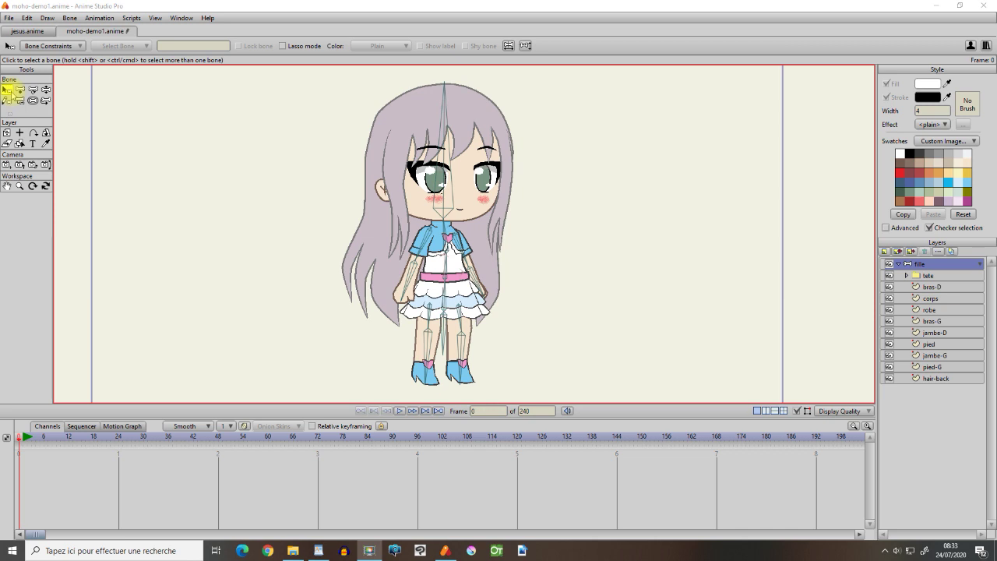
{"action": "left_click", "coordinate": [445, 161]}
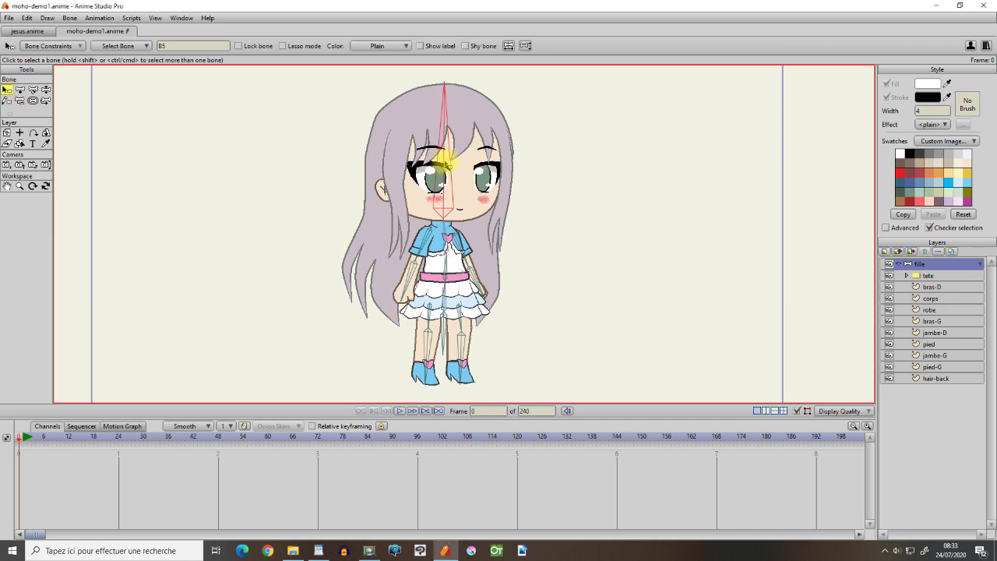
{"action": "left_click", "coordinate": [931, 276]}
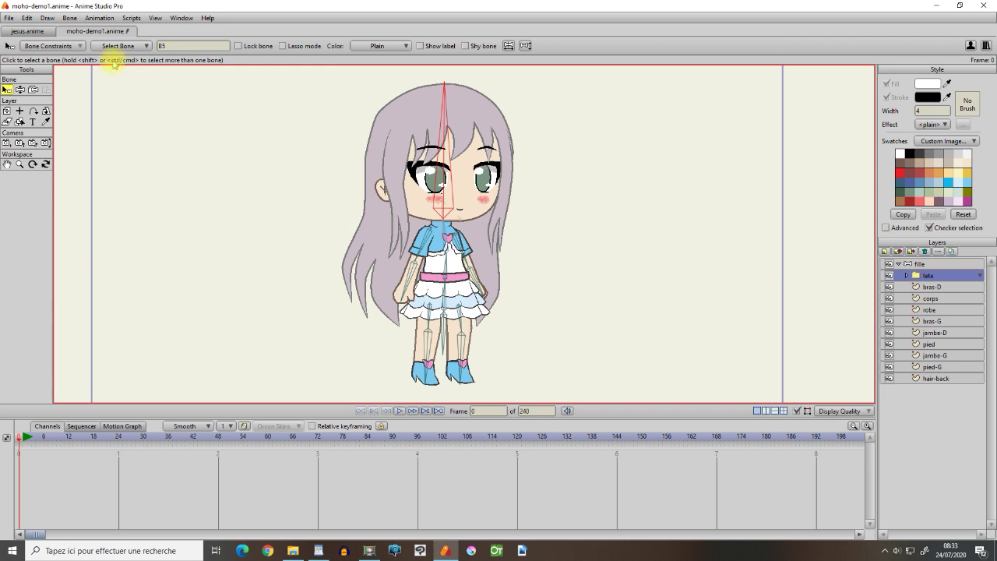
{"action": "left_click", "coordinate": [70, 18]}
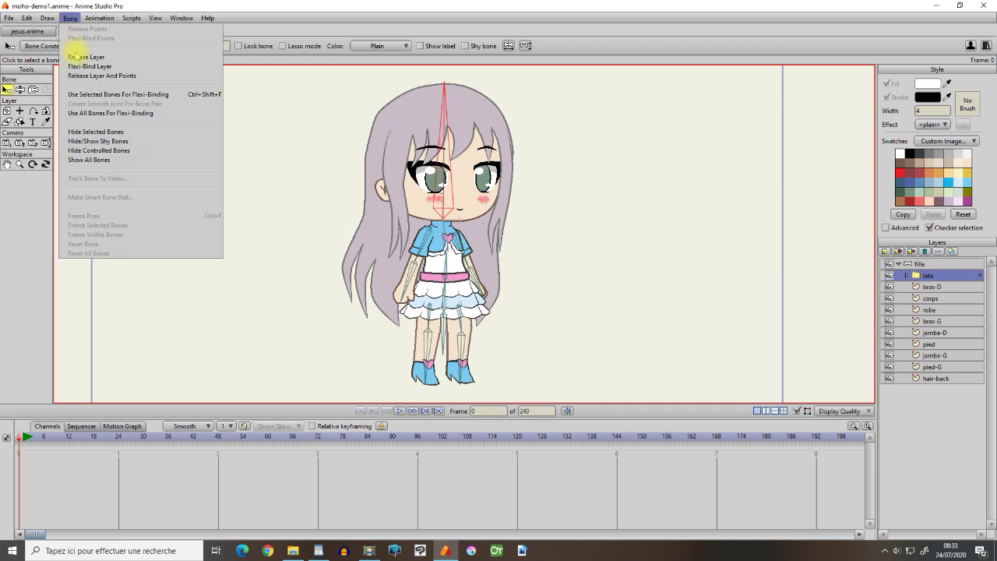
{"action": "left_click", "coordinate": [92, 94]}
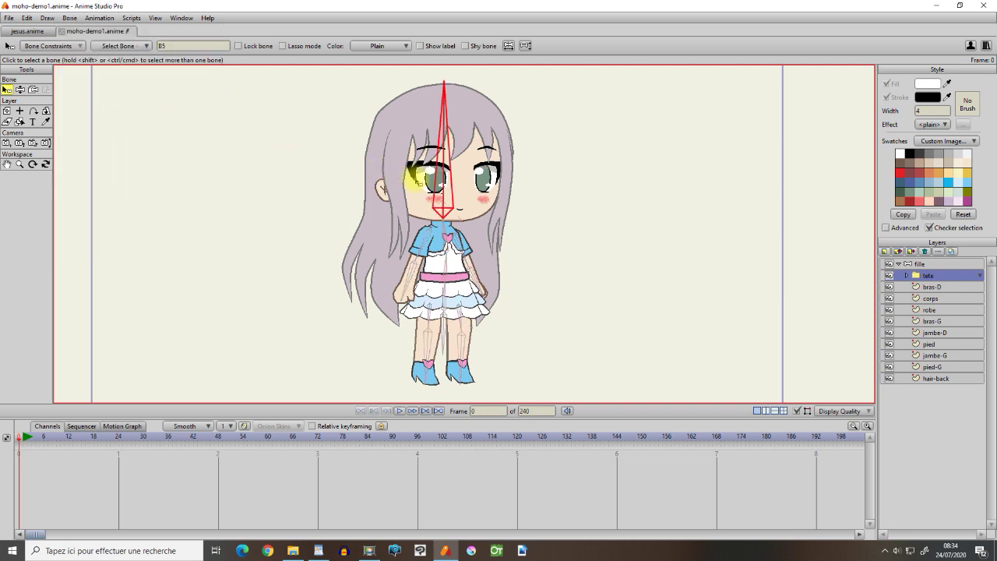
{"action": "key", "text": "Up"}
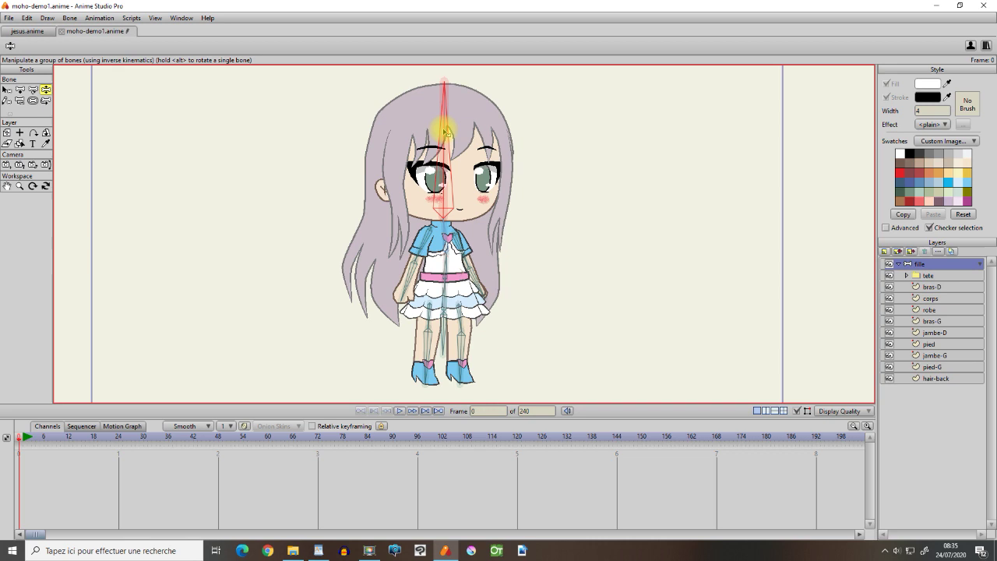
{"action": "mouse_move", "coordinate": [448, 129]}
{"action": "left_mouse_down"}
{"action": "mouse_move", "coordinate": [425, 133]}
{"action": "mouse_move", "coordinate": [467, 136]}
{"action": "mouse_move", "coordinate": [419, 138]}
{"action": "mouse_move", "coordinate": [456, 142]}
{"action": "mouse_move", "coordinate": [421, 138]}
{"action": "mouse_move", "coordinate": [454, 143]}
{"action": "mouse_move", "coordinate": [429, 139]}
{"action": "mouse_move", "coordinate": [444, 139]}
{"action": "left_mouse_up"}
Flexi-bind the sourcils layer inside the tete group to the selected head bone and test it.
{"action": "left_click", "coordinate": [907, 276]}
{"action": "left_click", "coordinate": [941, 286]}
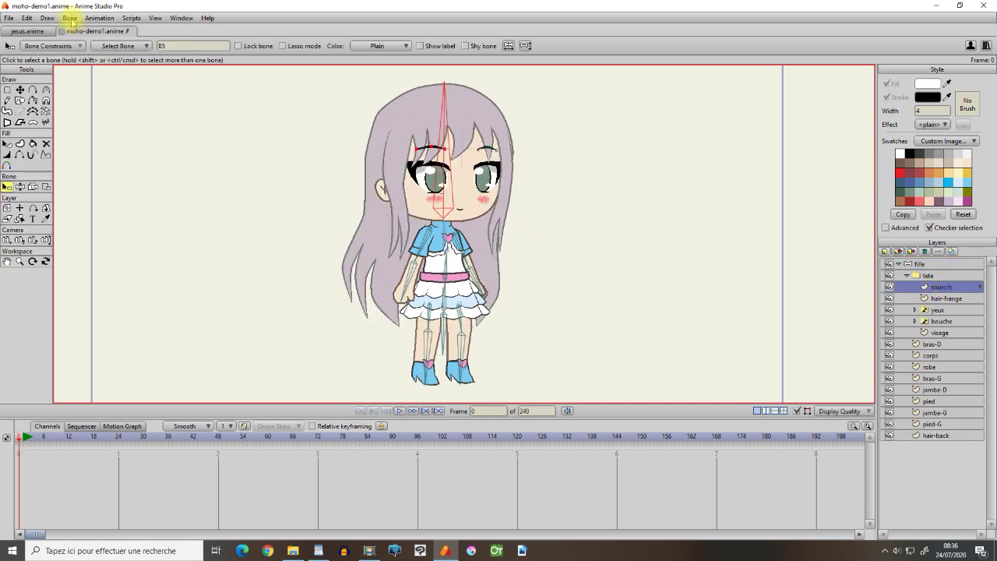
{"action": "left_click", "coordinate": [70, 18]}
{"action": "left_click", "coordinate": [86, 95]}
{"action": "mouse_move", "coordinate": [427, 148]}
{"action": "left_mouse_down"}
{"action": "mouse_move", "coordinate": [471, 148]}
{"action": "mouse_move", "coordinate": [423, 154]}
{"action": "mouse_move", "coordinate": [441, 148]}
{"action": "left_mouse_up"}
Flexi-bind bras-D to its upper-arm and forearm bones, test that arm, and bind bras-G to the other arm's bones.
{"action": "key", "text": "b"}
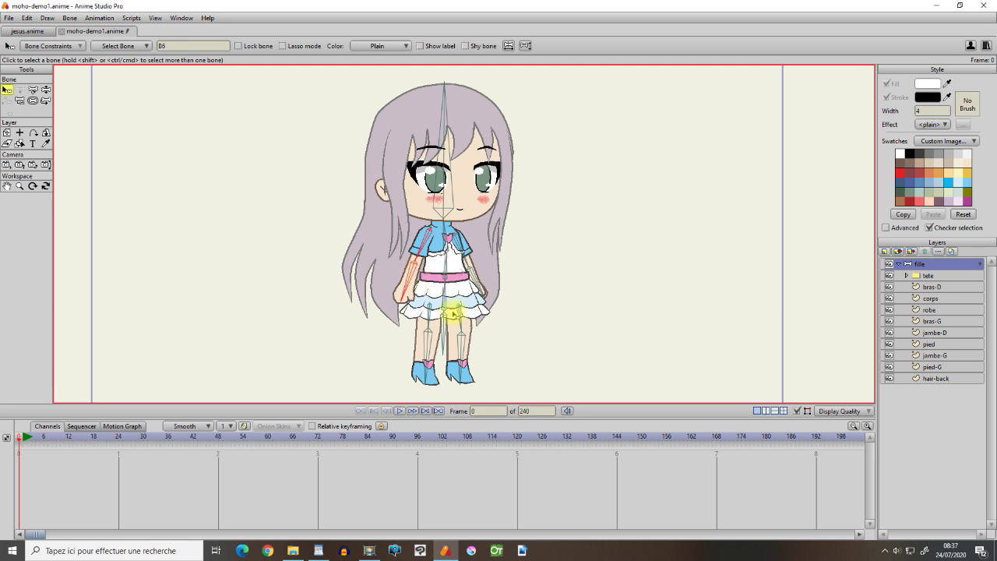
{"action": "left_click", "coordinate": [947, 287]}
{"action": "left_click", "coordinate": [72, 18]}
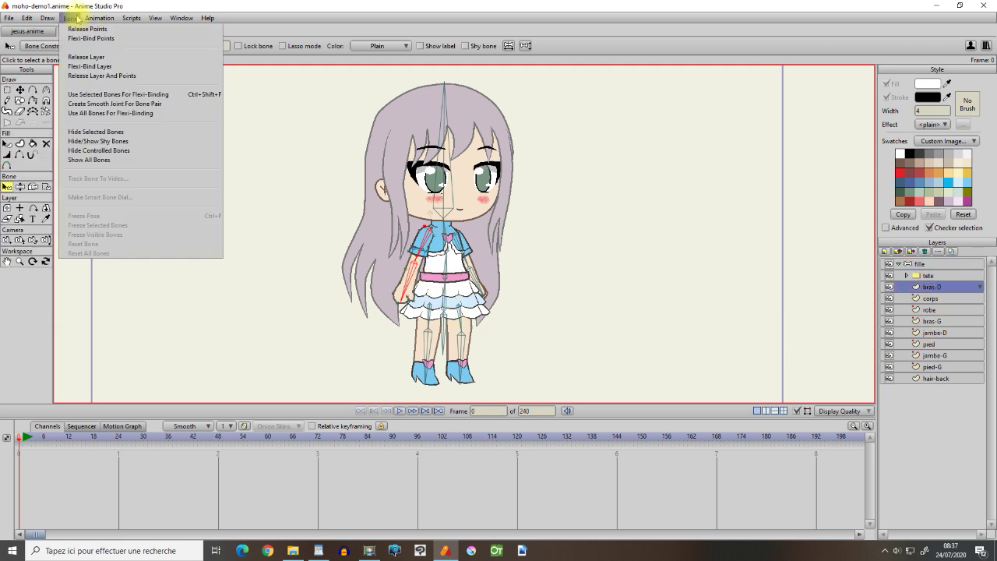
{"action": "left_click", "coordinate": [95, 94]}
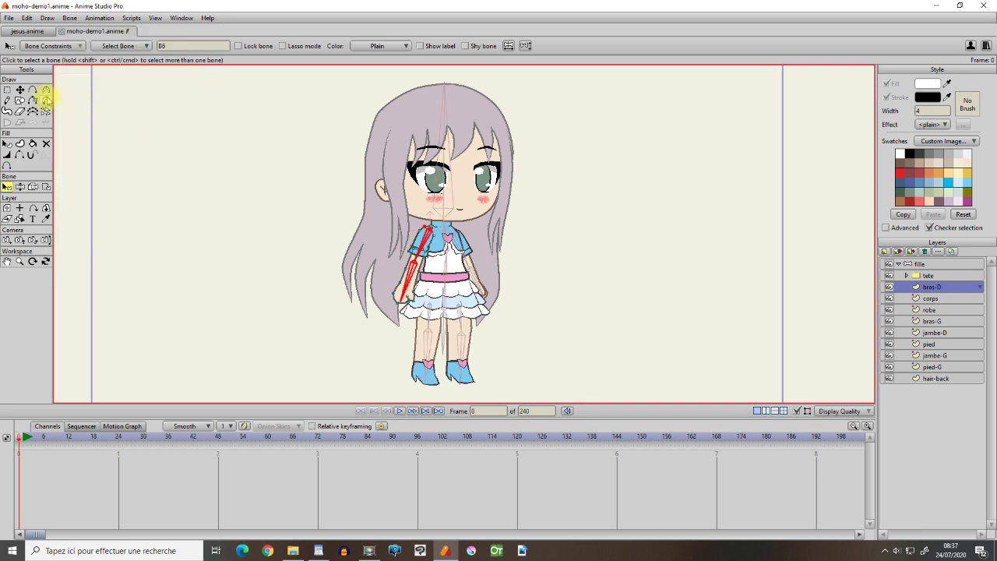
{"action": "left_click", "coordinate": [920, 264]}
{"action": "mouse_move", "coordinate": [406, 267]}
{"action": "left_mouse_down"}
{"action": "mouse_move", "coordinate": [417, 256]}
{"action": "mouse_move", "coordinate": [400, 249]}
{"action": "mouse_move", "coordinate": [407, 269]}
{"action": "mouse_move", "coordinate": [403, 257]}
{"action": "mouse_move", "coordinate": [393, 280]}
{"action": "left_mouse_up"}
{"action": "left_click", "coordinate": [935, 321]}
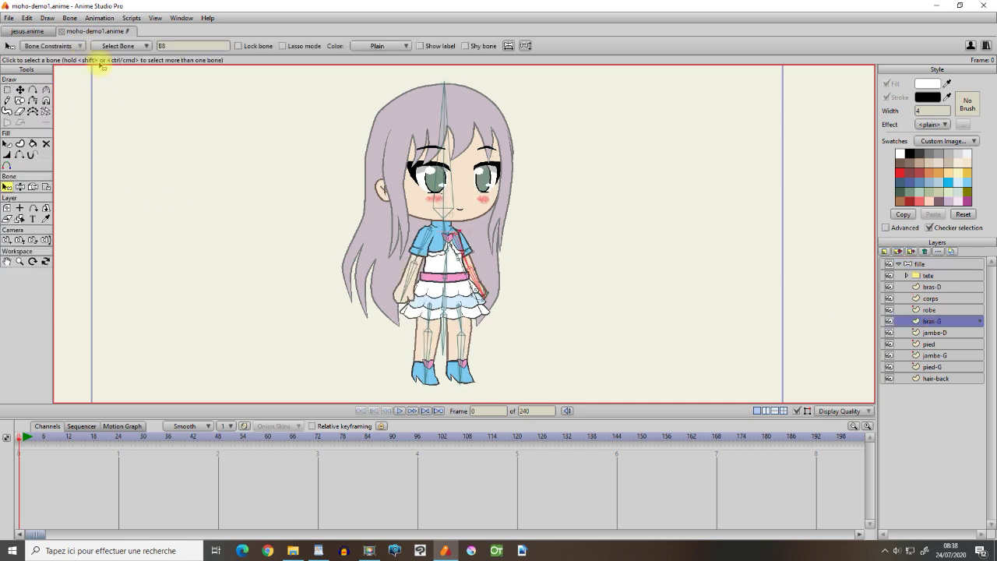
{"action": "left_click", "coordinate": [70, 19]}
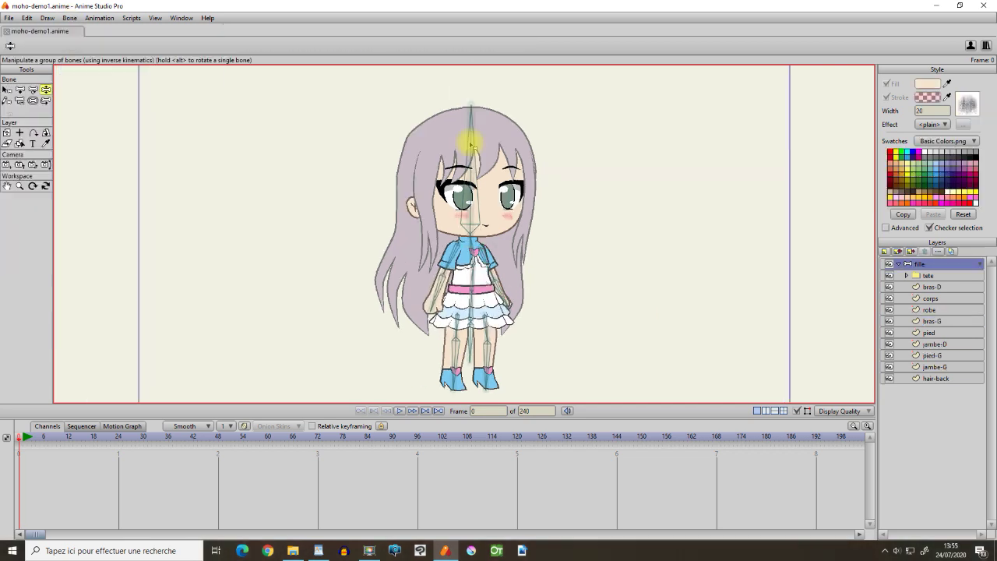
Tilt the torso bone with Manipulate Bones and examine how the belt and dress deform.
{"action": "mouse_move", "coordinate": [468, 236]}
{"action": "left_mouse_down"}
{"action": "mouse_move", "coordinate": [454, 232]}
{"action": "mouse_move", "coordinate": [467, 234]}
{"action": "left_mouse_up"}
{"action": "scroll", "coordinate": [577, 217], "scroll_direction": "up", "scroll_amount": 3}
{"action": "scroll", "coordinate": [516, 240], "scroll_direction": "up", "scroll_amount": 2}
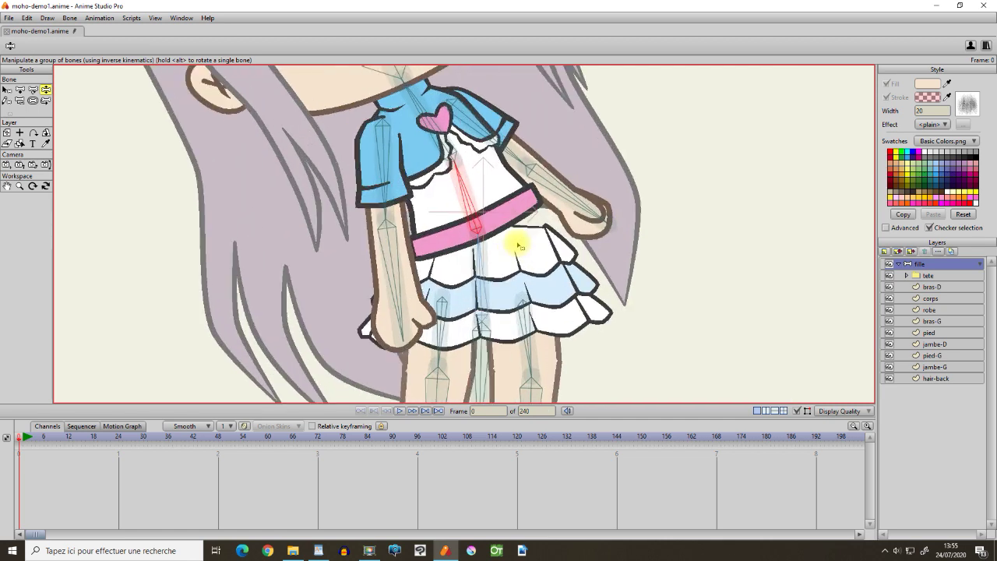
{"action": "scroll", "coordinate": [538, 223], "scroll_direction": "up", "scroll_amount": 2}
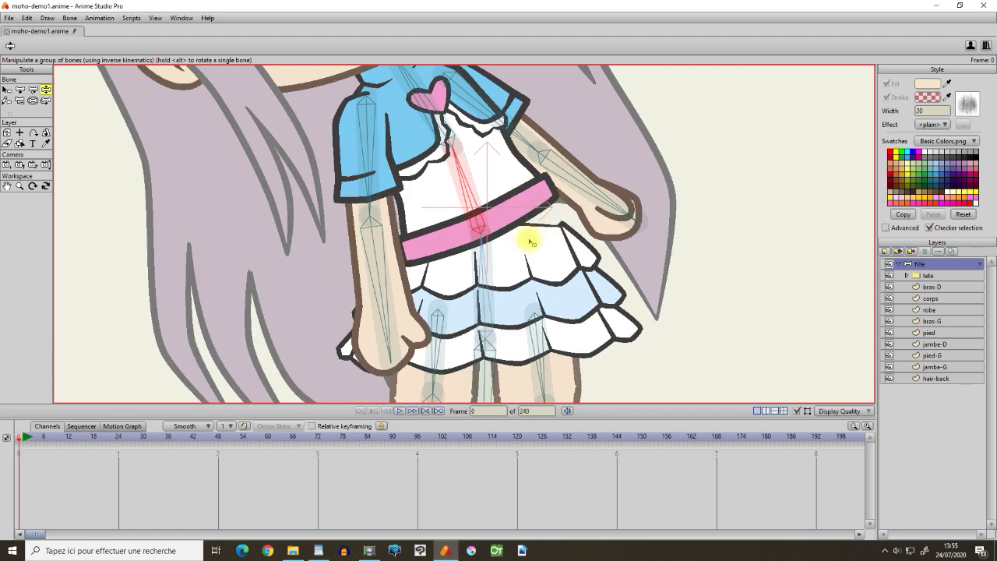
Test how the right arm and the right leg bend with Manipulate Bones.
{"action": "scroll", "coordinate": [530, 241], "scroll_direction": "down", "scroll_amount": 2}
{"action": "scroll", "coordinate": [528, 241], "scroll_direction": "up", "scroll_amount": 2}
{"action": "left_click_drag", "start_coordinate": [346, 311], "coordinate": [445, 218]}
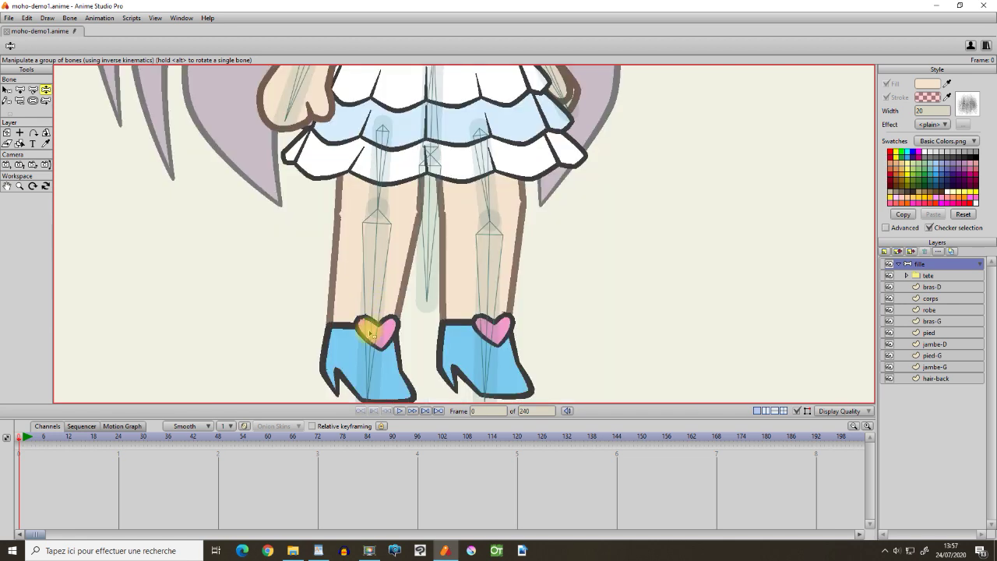
{"action": "left_click_drag", "start_coordinate": [382, 294], "coordinate": [250, 187]}
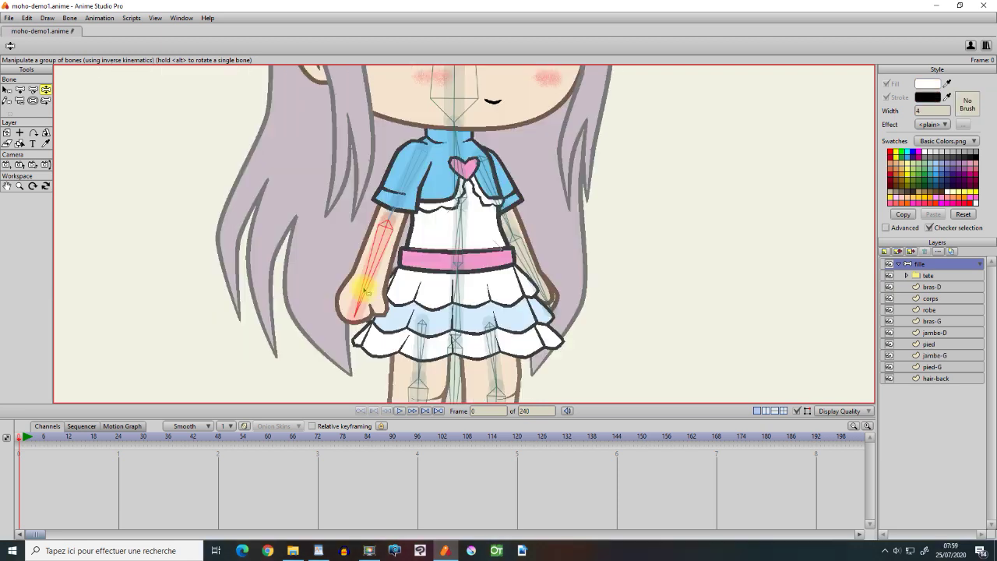
Swing the bras-D forearm across the belt, shift its upper arm, and pull up the leg below it to examine the deformation.
{"action": "left_click_drag", "start_coordinate": [356, 285], "coordinate": [413, 229]}
{"action": "left_click_drag", "start_coordinate": [395, 298], "coordinate": [411, 259]}
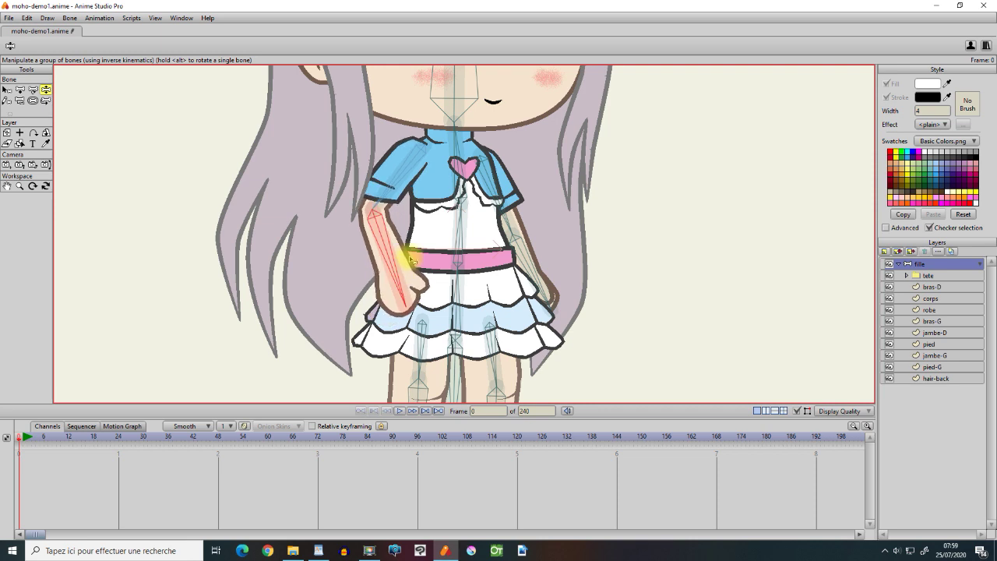
{"action": "left_click_drag", "start_coordinate": [388, 193], "coordinate": [397, 217]}
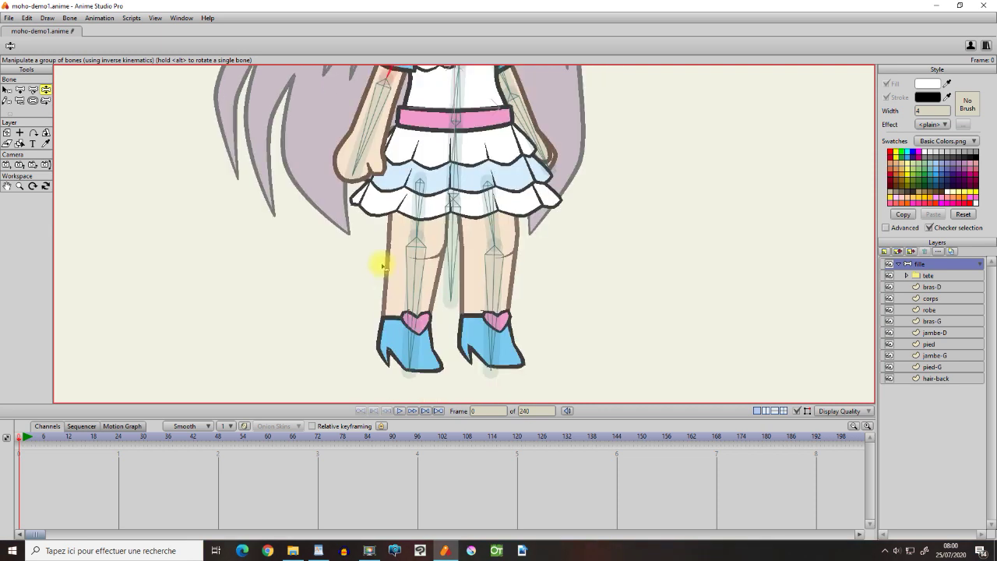
{"action": "left_click_drag", "start_coordinate": [408, 359], "coordinate": [350, 231]}
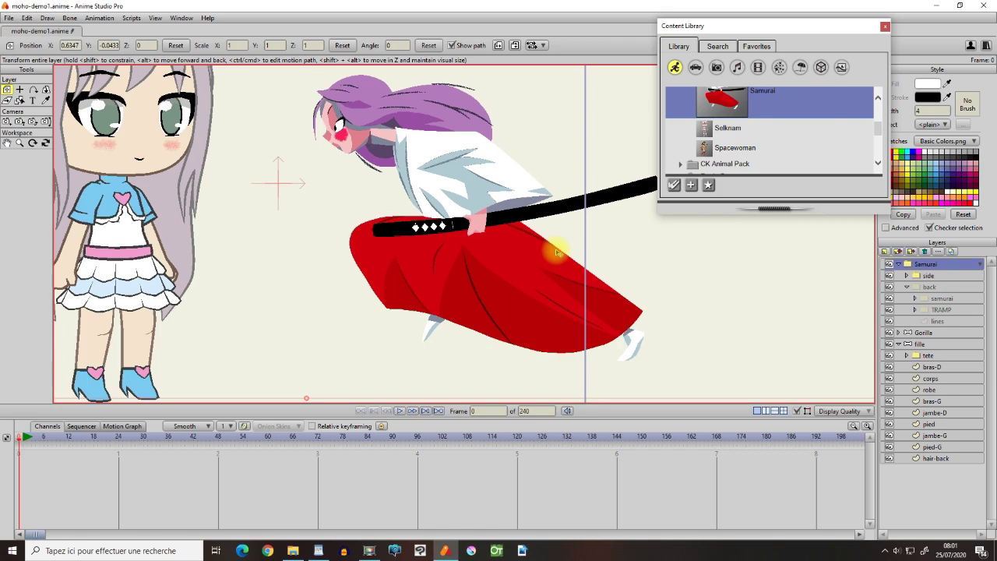
{"action": "scroll", "coordinate": [548, 255], "scroll_direction": "up", "scroll_amount": 3}
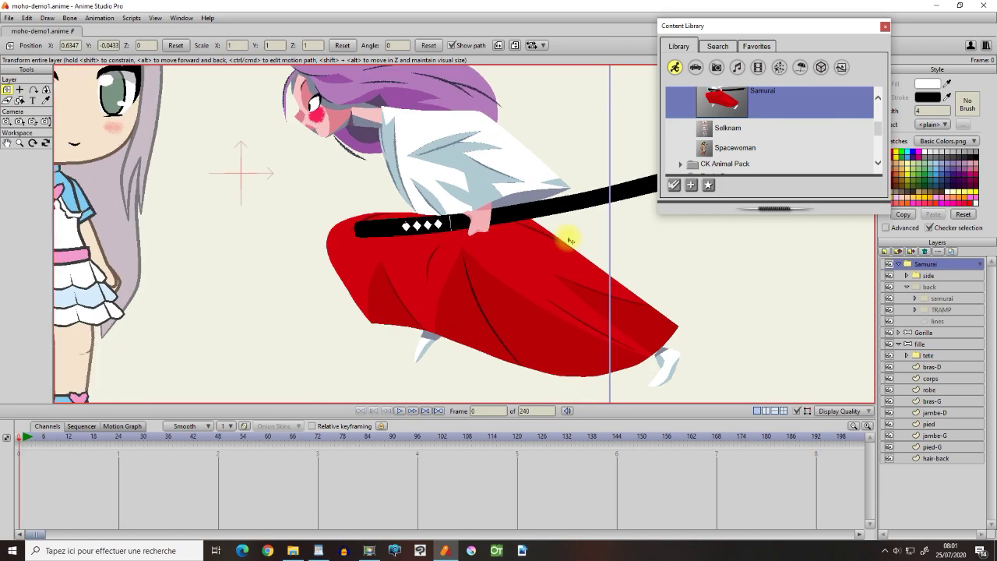
{"action": "scroll", "coordinate": [548, 255], "scroll_direction": "up", "scroll_amount": 1}
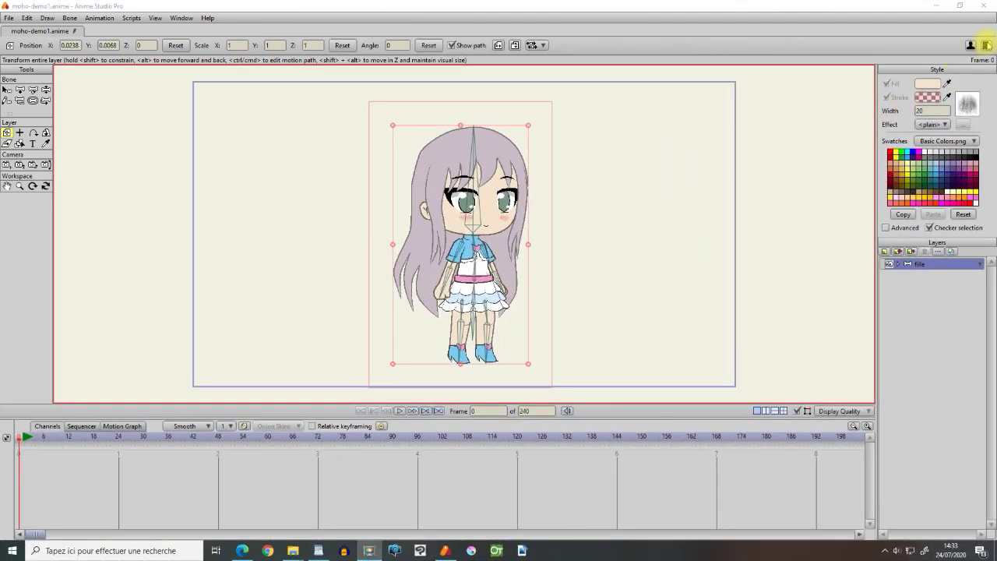
Insert the Scarlett Rigs character from the Content Library's Characters folder and place it beside the girl.
{"action": "left_click", "coordinate": [986, 45]}
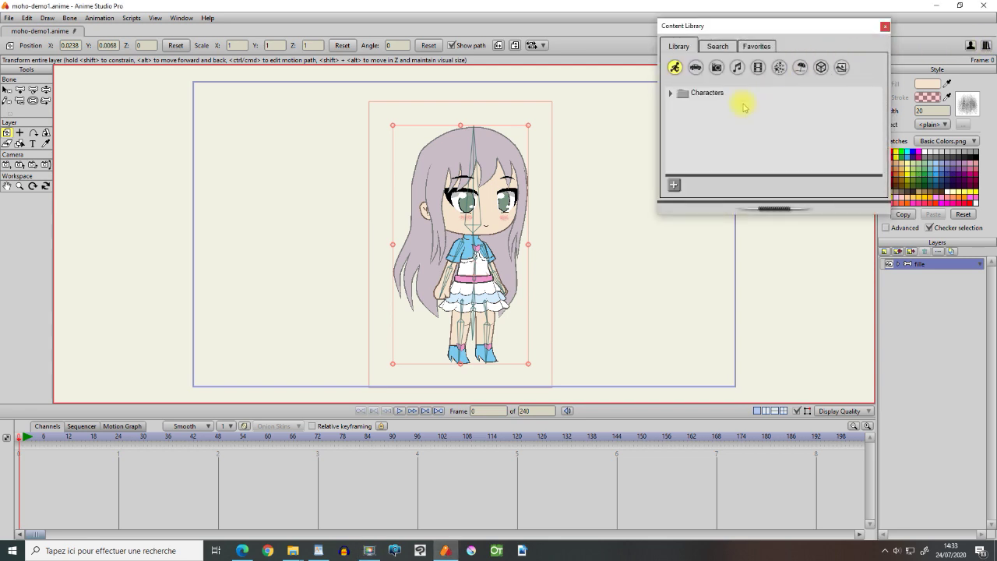
{"action": "left_click", "coordinate": [671, 92]}
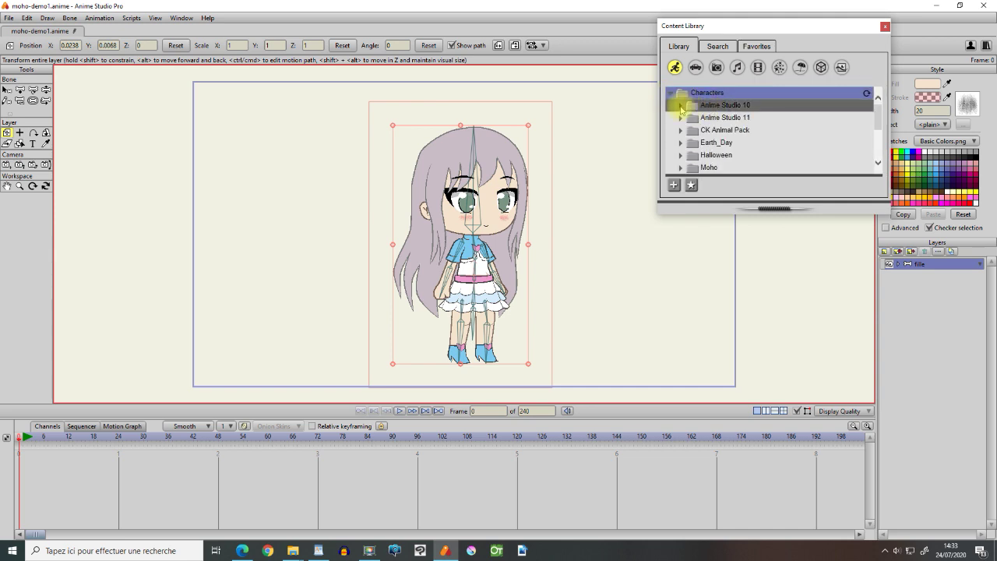
{"action": "left_click", "coordinate": [680, 105]}
{"action": "left_click", "coordinate": [723, 119]}
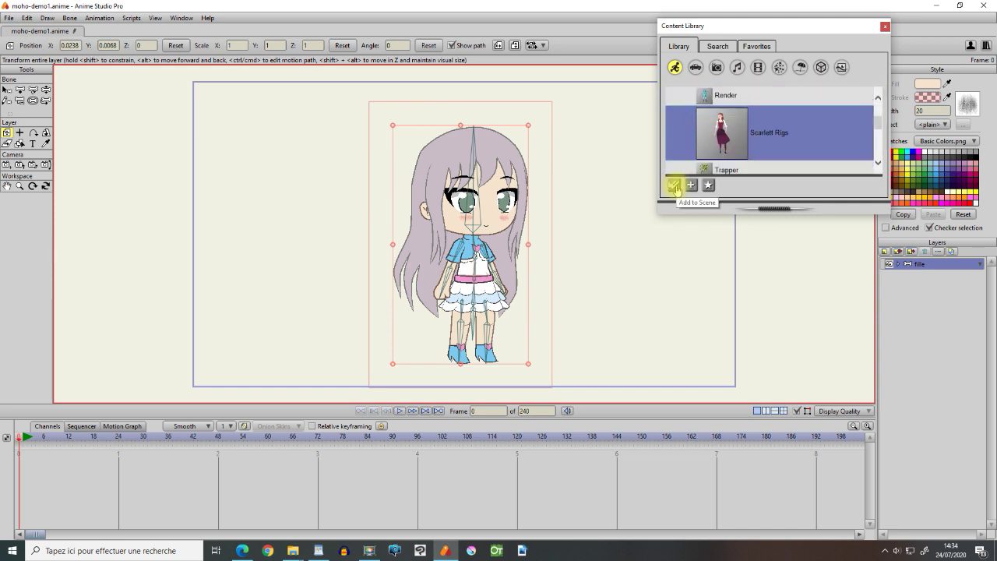
{"action": "left_click", "coordinate": [674, 185]}
{"action": "left_click", "coordinate": [668, 363]}
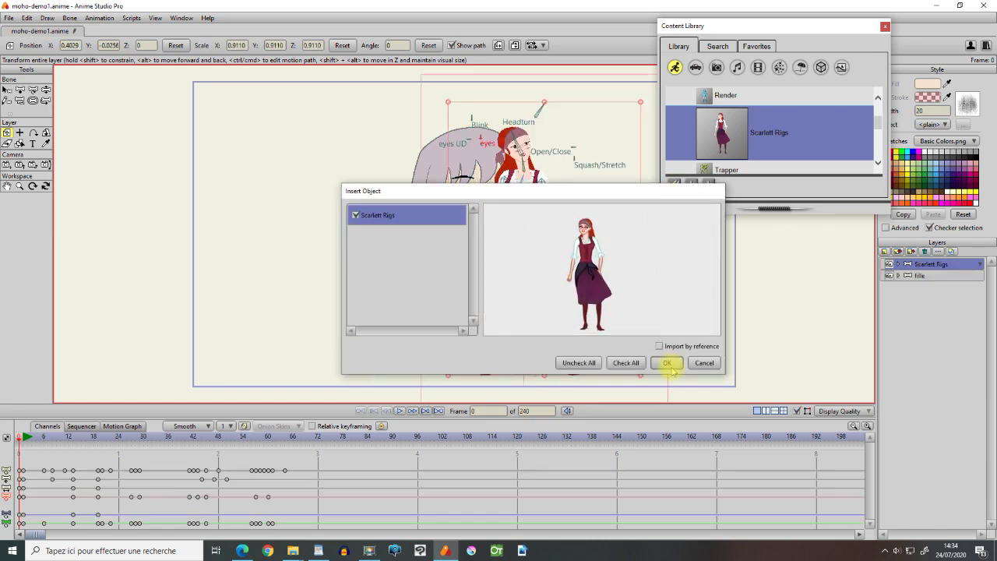
{"action": "left_click_drag", "start_coordinate": [530, 288], "coordinate": [302, 271]}
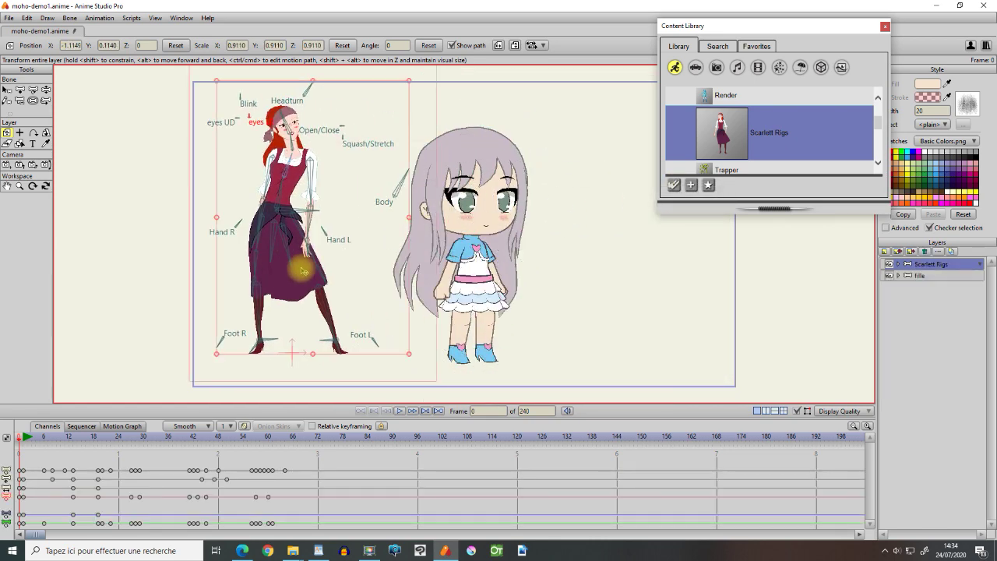
Undo the Scarlett Rigs insertion and collapse the library's Characters folder.
{"action": "key", "text": "ctrl+z"}
{"action": "left_click", "coordinate": [674, 99]}
{"action": "left_click", "coordinate": [672, 93]}
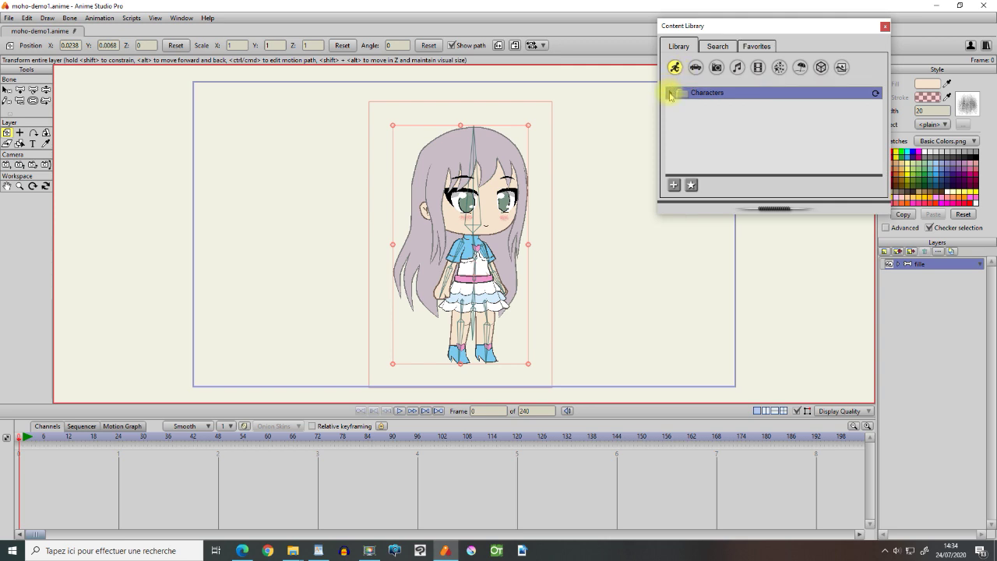
Try to save the fille character into the library's Anime Studio 10 folder, then collapse the Characters folder.
{"action": "left_click", "coordinate": [671, 94]}
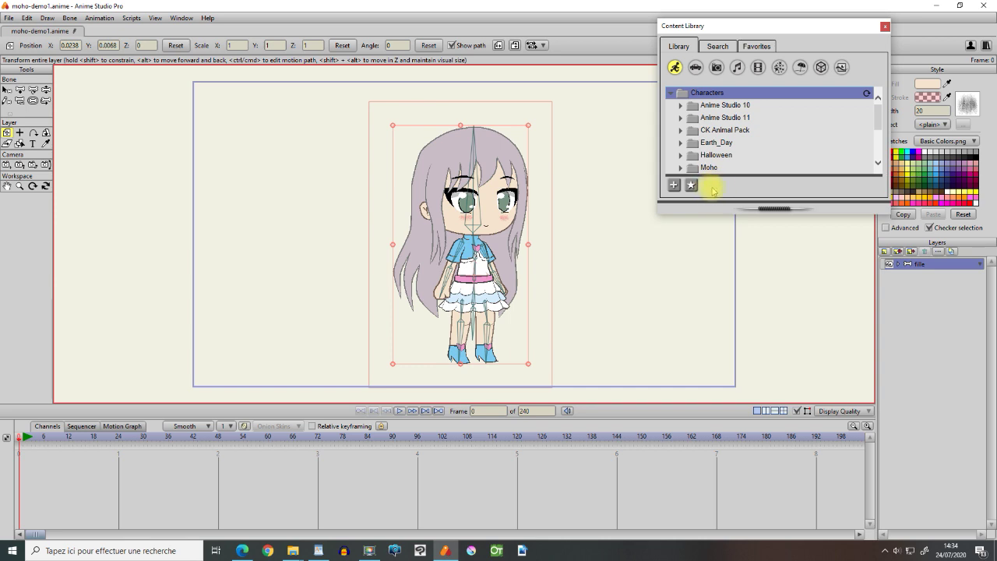
{"action": "left_click", "coordinate": [723, 106]}
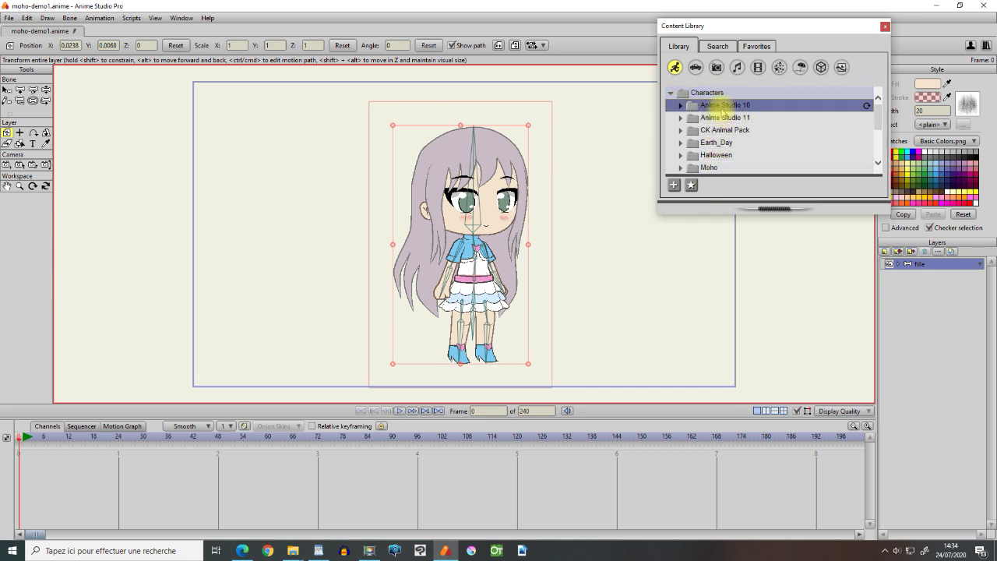
{"action": "left_click", "coordinate": [674, 187]}
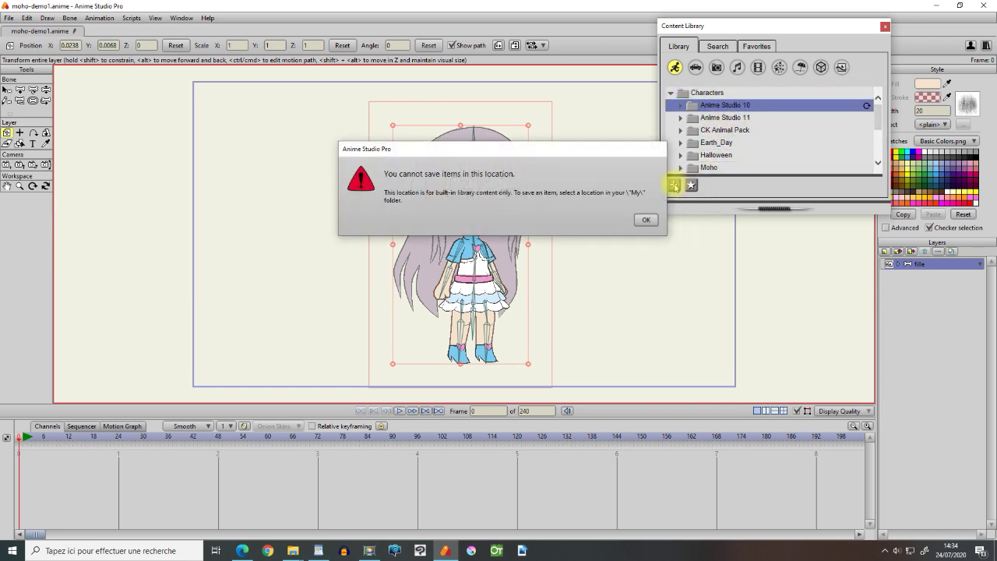
{"action": "left_click", "coordinate": [644, 220]}
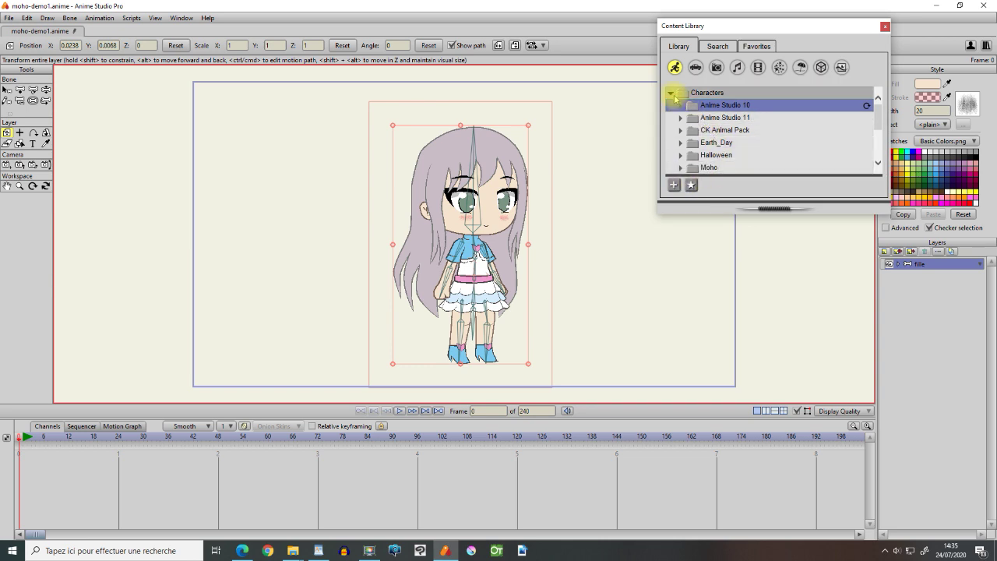
{"action": "left_click", "coordinate": [671, 94]}
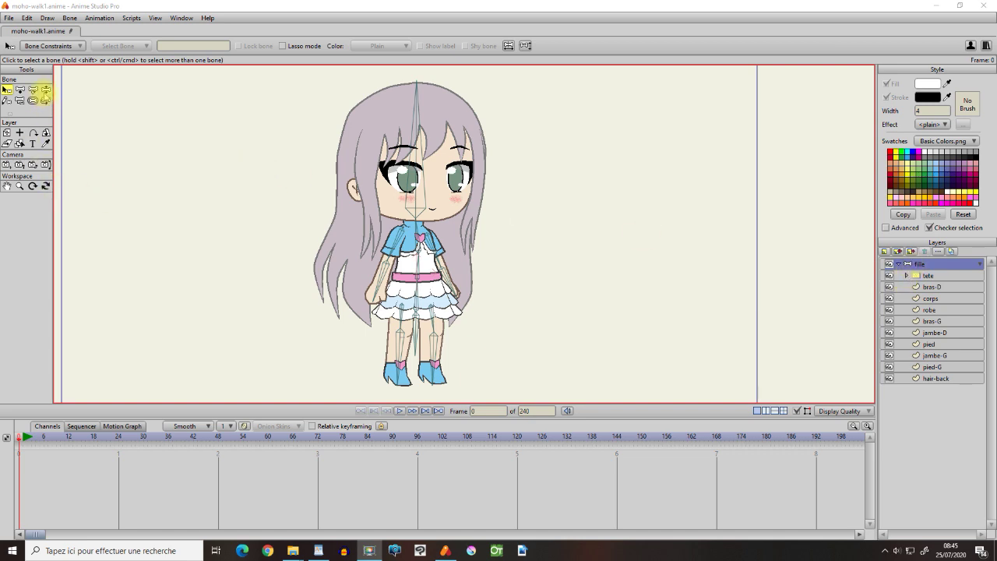
At frame 1, spread both arms slightly away from the body with Manipulate Bones.
{"action": "left_click", "coordinate": [46, 92]}
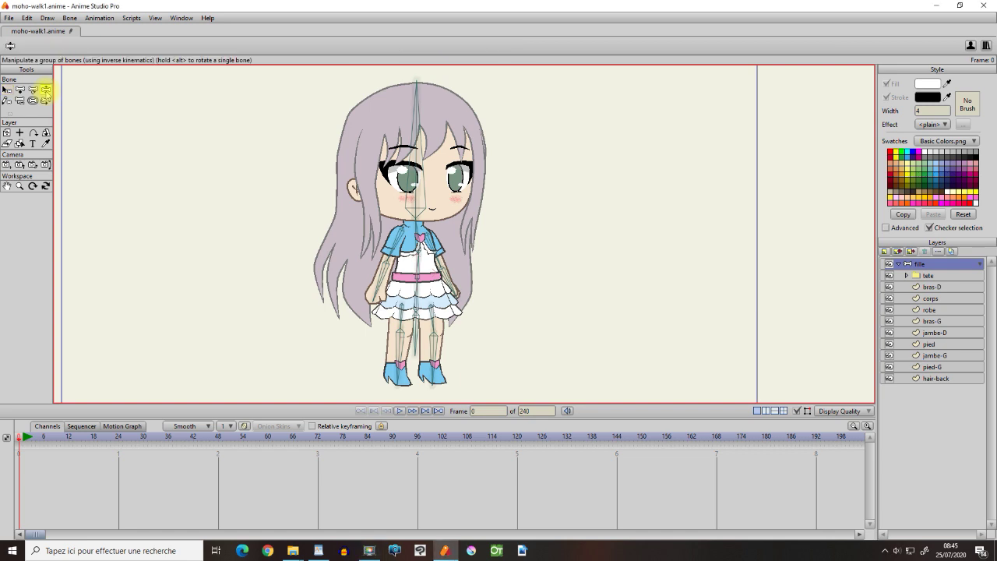
{"action": "left_click", "coordinate": [25, 451]}
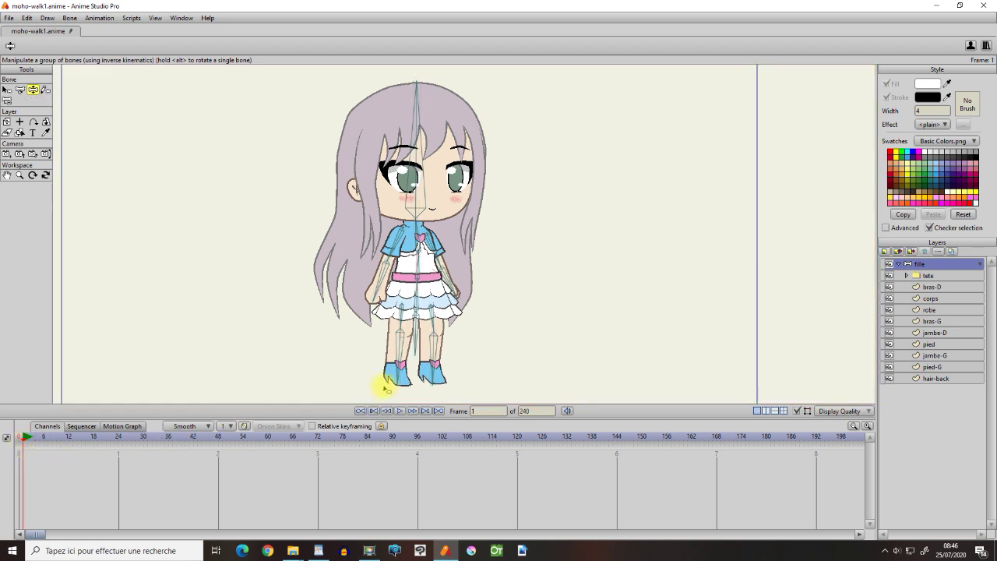
{"action": "left_click_drag", "start_coordinate": [392, 254], "coordinate": [390, 250]}
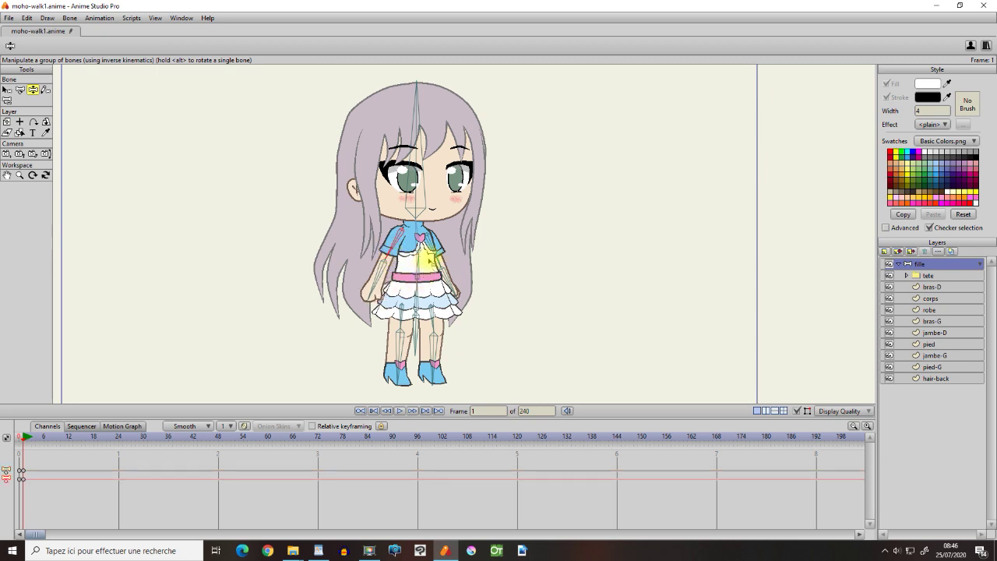
{"action": "left_click_drag", "start_coordinate": [436, 248], "coordinate": [438, 251]}
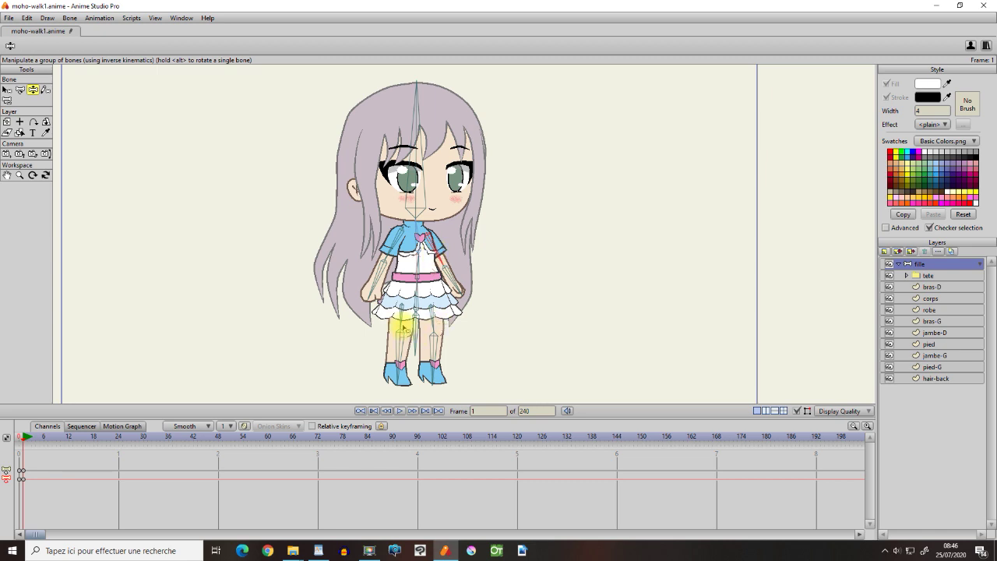
Cross the legs into a stride at frame 1 and freeze the pose to key all the bones.
{"action": "left_click_drag", "start_coordinate": [404, 323], "coordinate": [411, 325]}
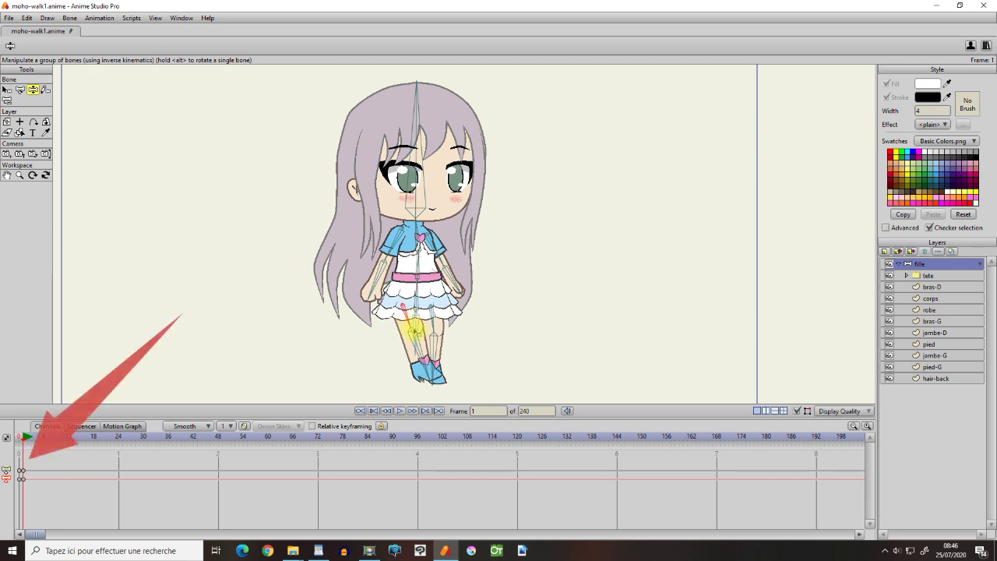
{"action": "left_click_drag", "start_coordinate": [406, 321], "coordinate": [431, 326]}
{"action": "left_click_drag", "start_coordinate": [423, 365], "coordinate": [414, 372]}
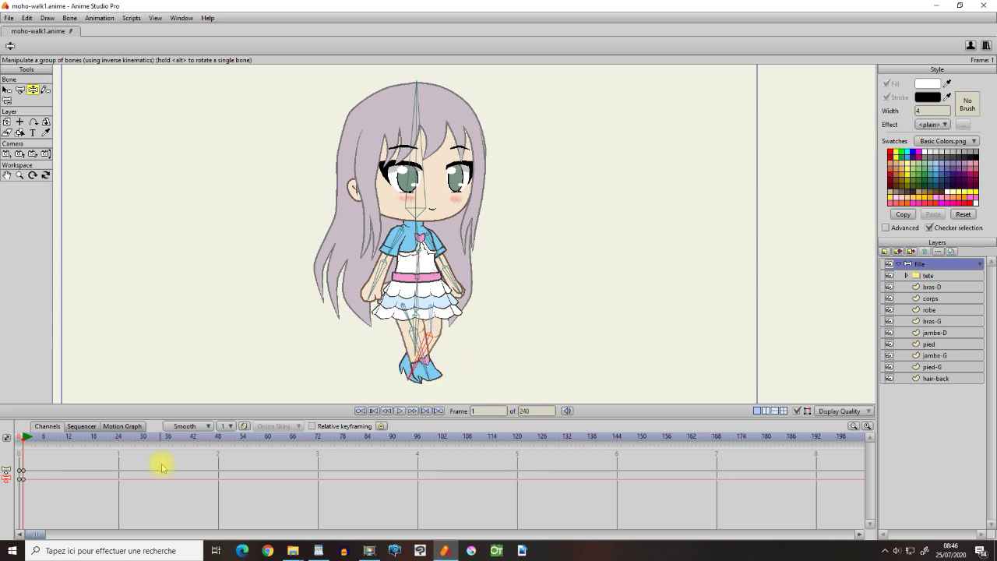
{"action": "key", "text": "ctrl+f"}
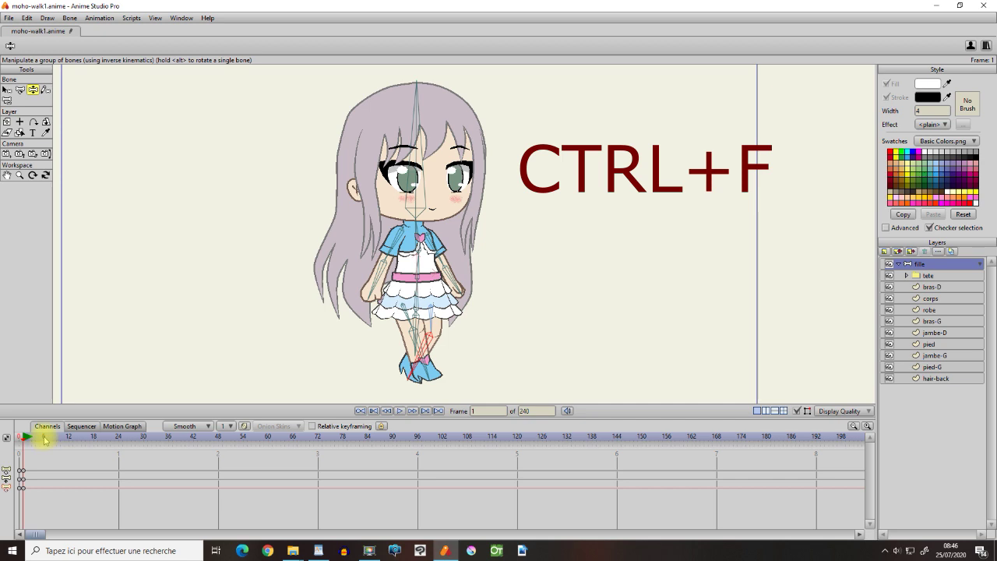
Pose the arms and legs in the opposite stride at frame 12, and copy the frame 1 keyframes to frame 24.
{"action": "left_click", "coordinate": [68, 440]}
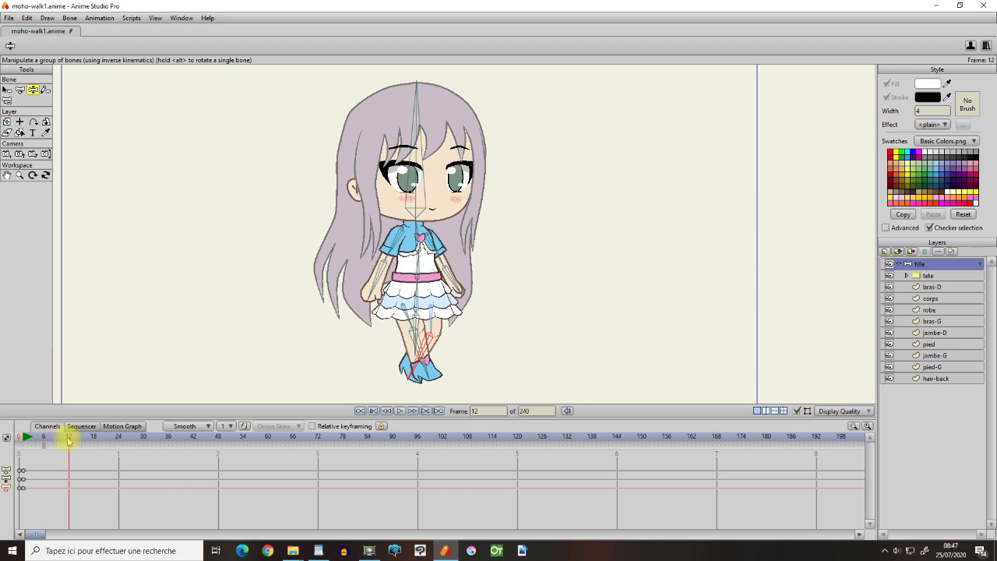
{"action": "left_click_drag", "start_coordinate": [374, 292], "coordinate": [394, 307]}
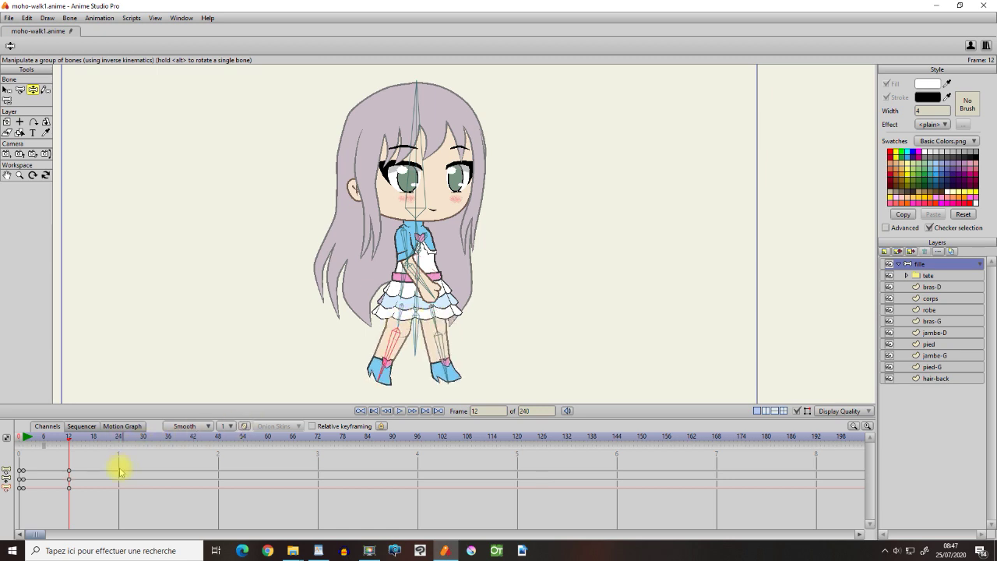
{"action": "left_click_drag", "start_coordinate": [34, 463], "coordinate": [17, 494]}
{"action": "left_click", "coordinate": [119, 438]}
{"action": "key", "text": "ctrl+v"}
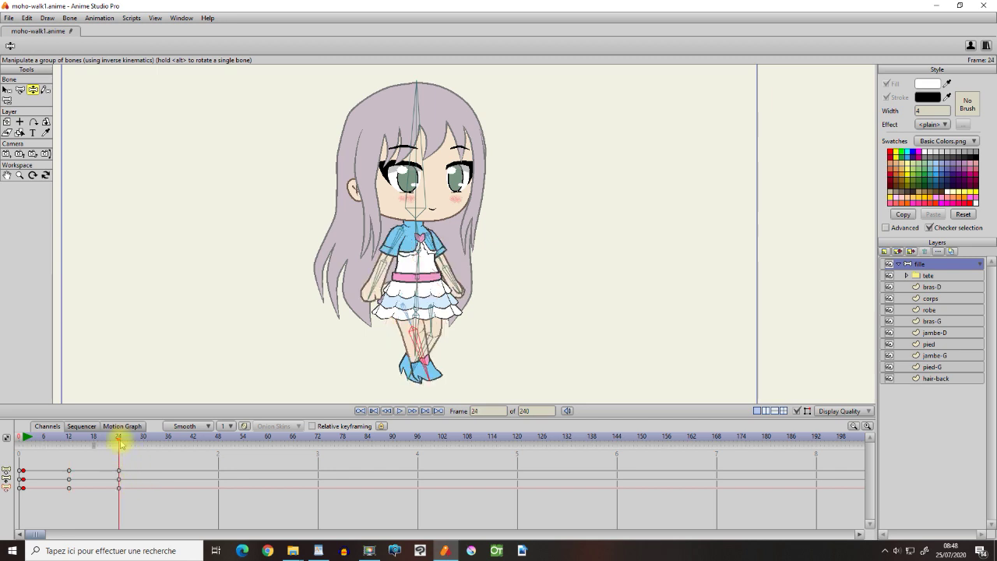
{"action": "left_click_drag", "start_coordinate": [120, 443], "coordinate": [23, 442]}
Using onion skins as reference, adjust the arms and legs in the passing poses at frames 6 and 18.
{"action": "left_click", "coordinate": [44, 441]}
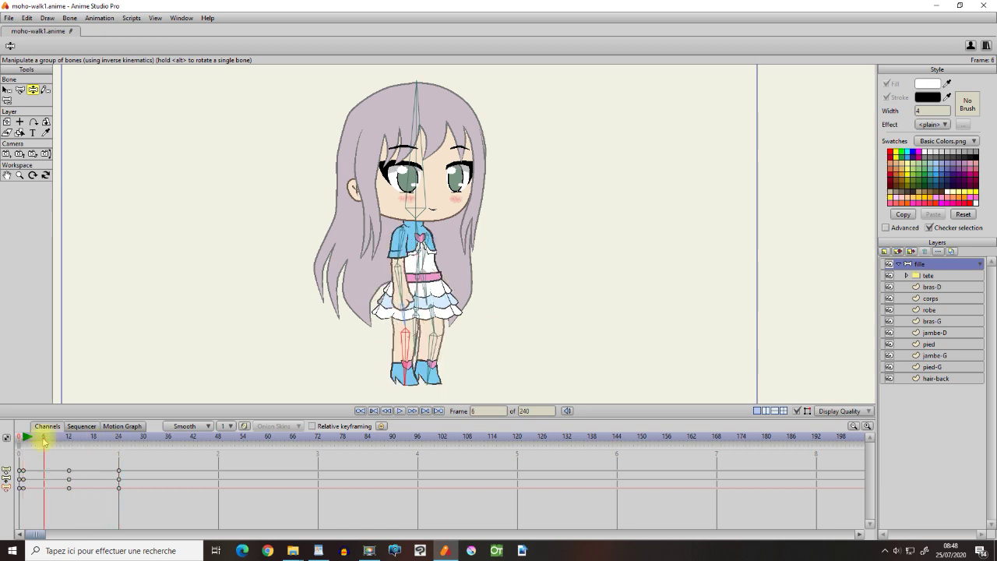
{"action": "left_click", "coordinate": [243, 428]}
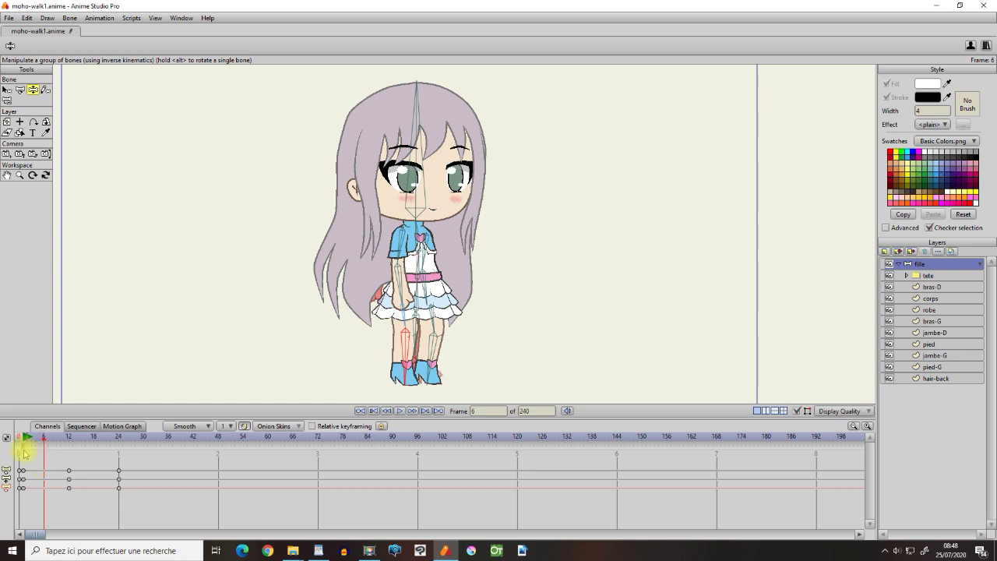
{"action": "left_click_drag", "start_coordinate": [17, 438], "coordinate": [43, 436]}
{"action": "left_click", "coordinate": [431, 370]}
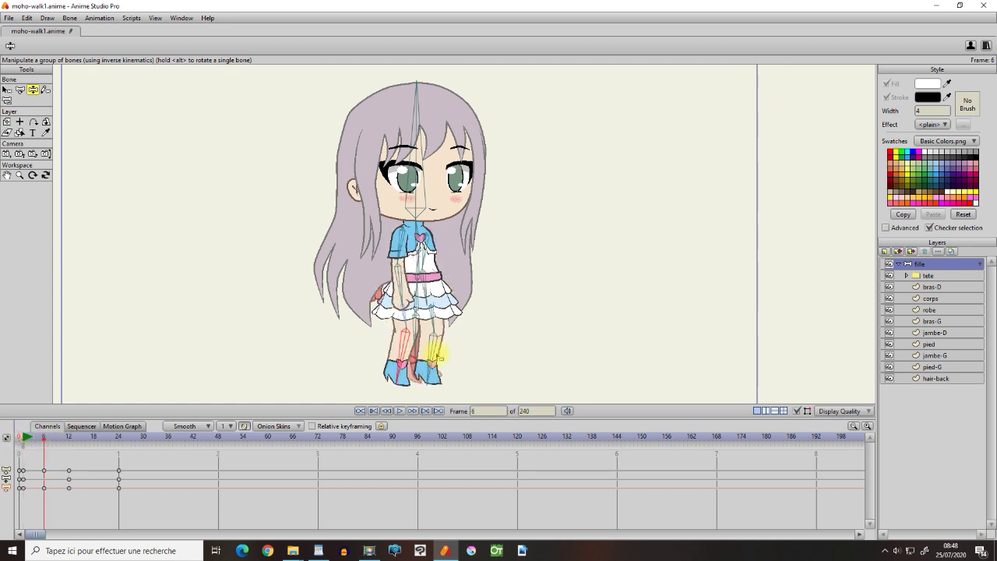
{"action": "left_click", "coordinate": [411, 242]}
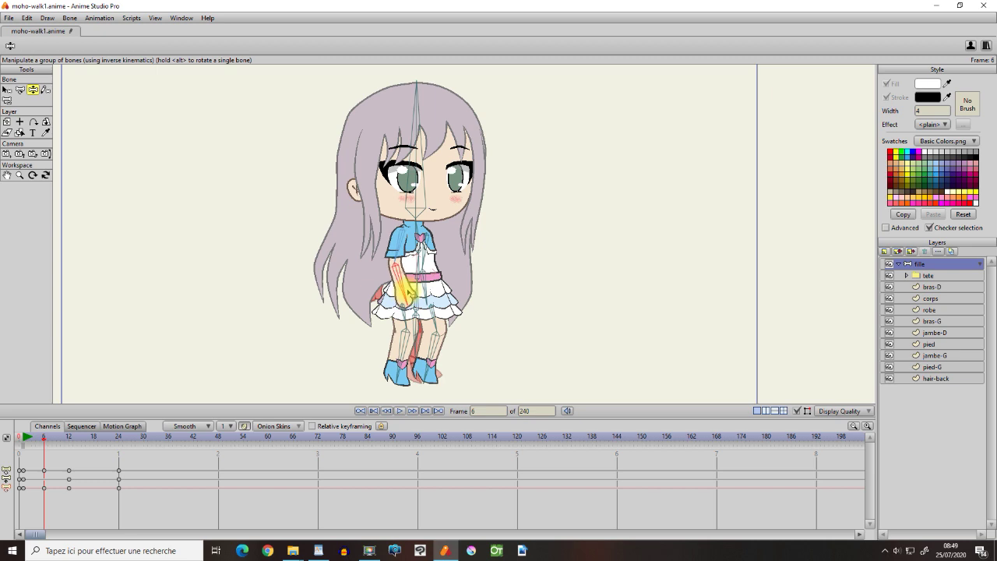
{"action": "left_click", "coordinate": [93, 439]}
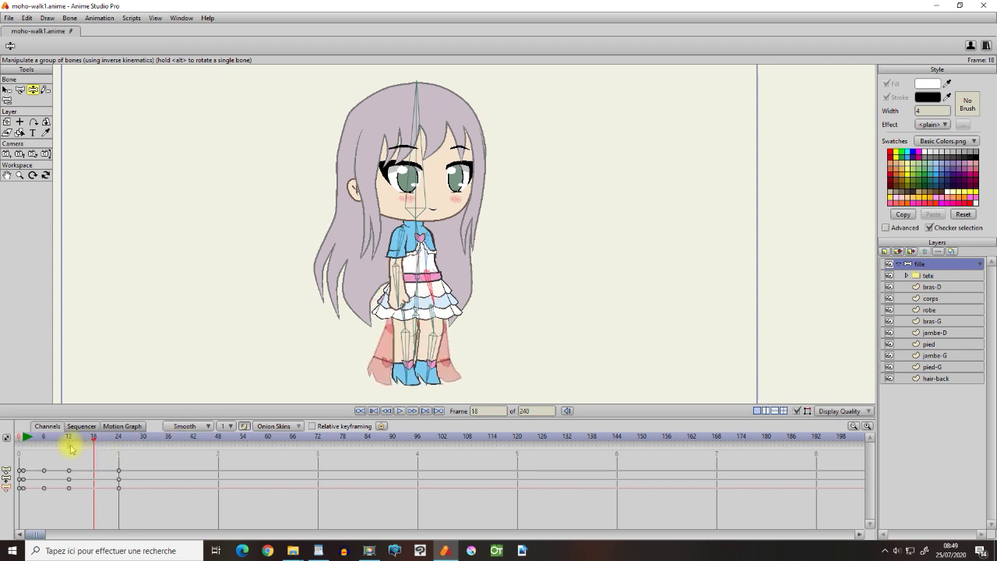
{"action": "left_click", "coordinate": [70, 438]}
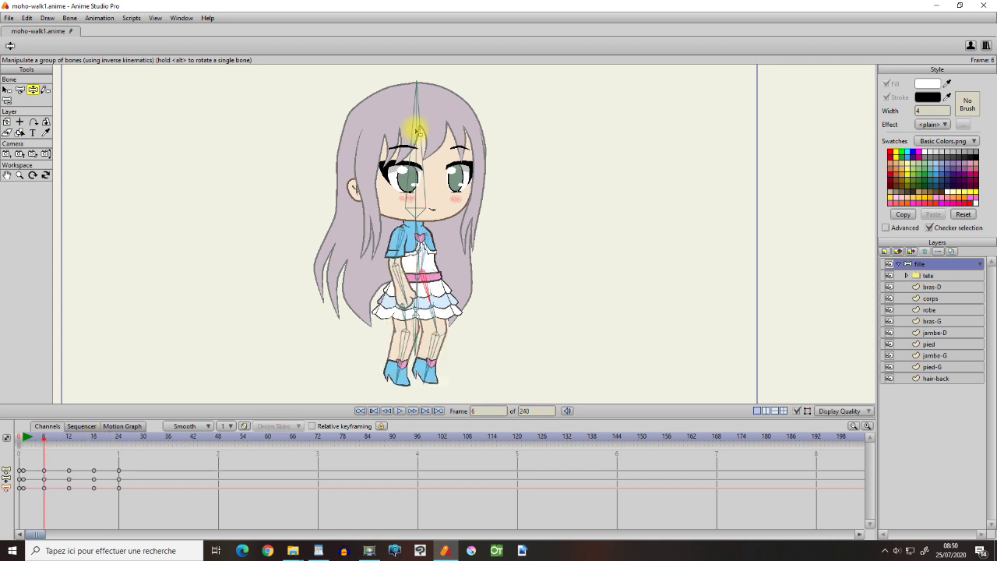
Tilt the head bone slightly forward in the walking direction at frames 6 and 18.
{"action": "left_click_drag", "start_coordinate": [417, 129], "coordinate": [422, 131]}
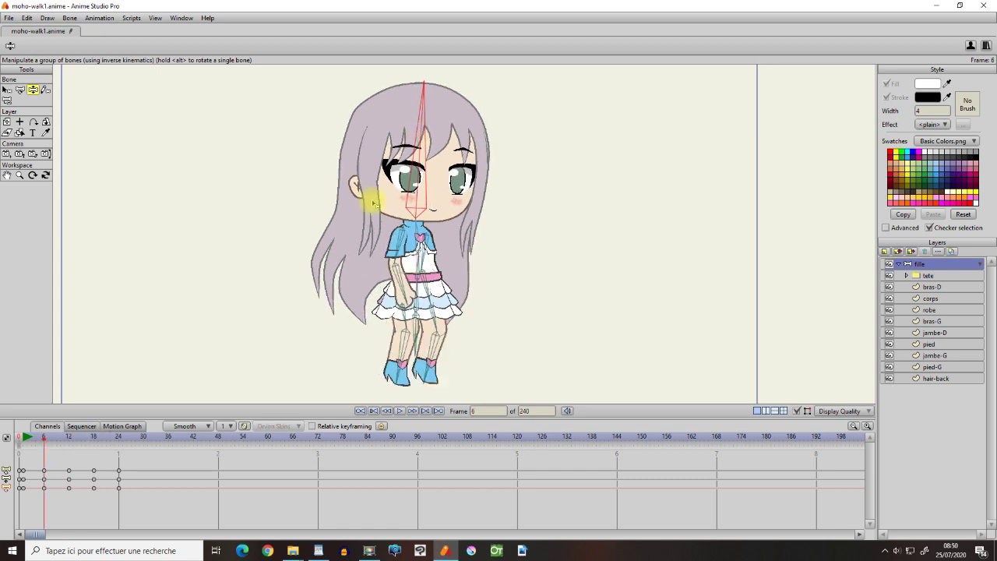
{"action": "left_click", "coordinate": [69, 440]}
{"action": "left_click", "coordinate": [93, 441]}
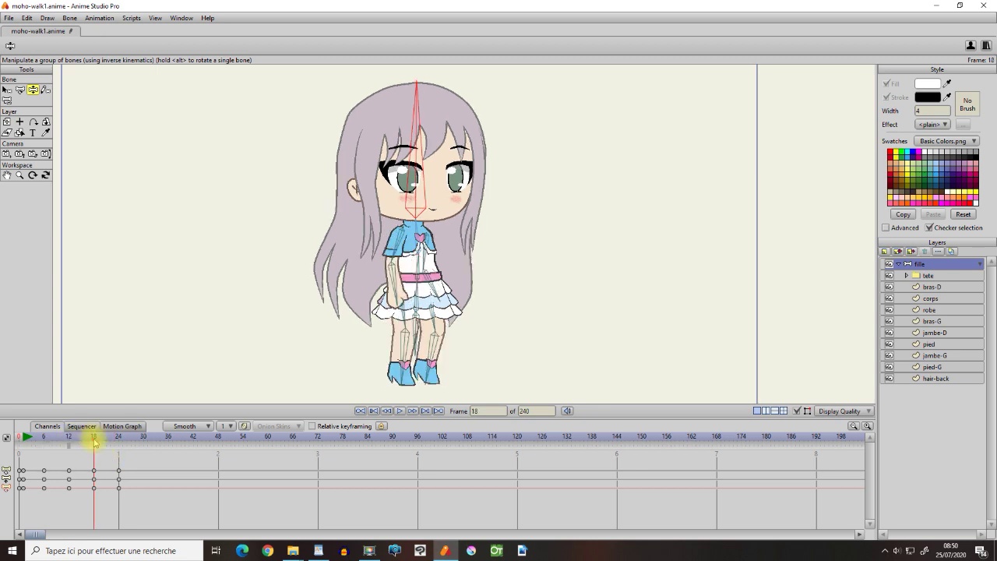
{"action": "left_click_drag", "start_coordinate": [415, 139], "coordinate": [422, 142]}
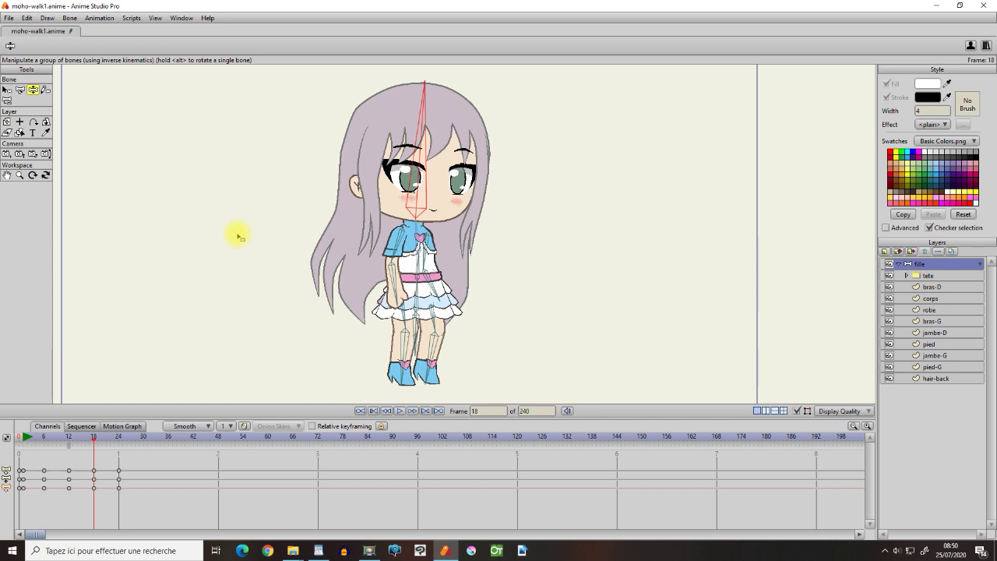
Set the frame 24 bone keyframes to Cycle interpolation back to absolute frame 1, and play the looping walk.
{"action": "left_click_drag", "start_coordinate": [135, 456], "coordinate": [115, 493]}
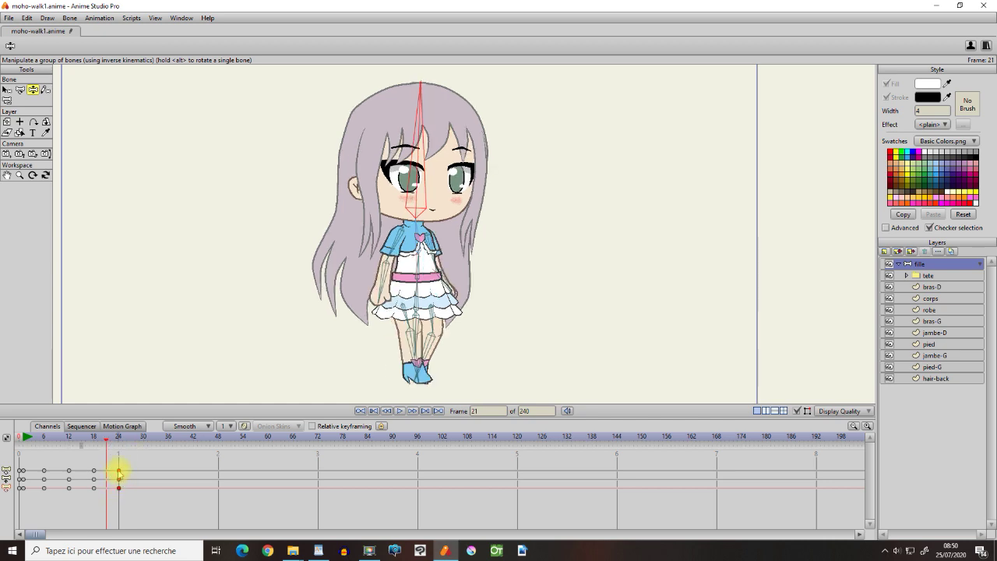
{"action": "right_click", "coordinate": [119, 471]}
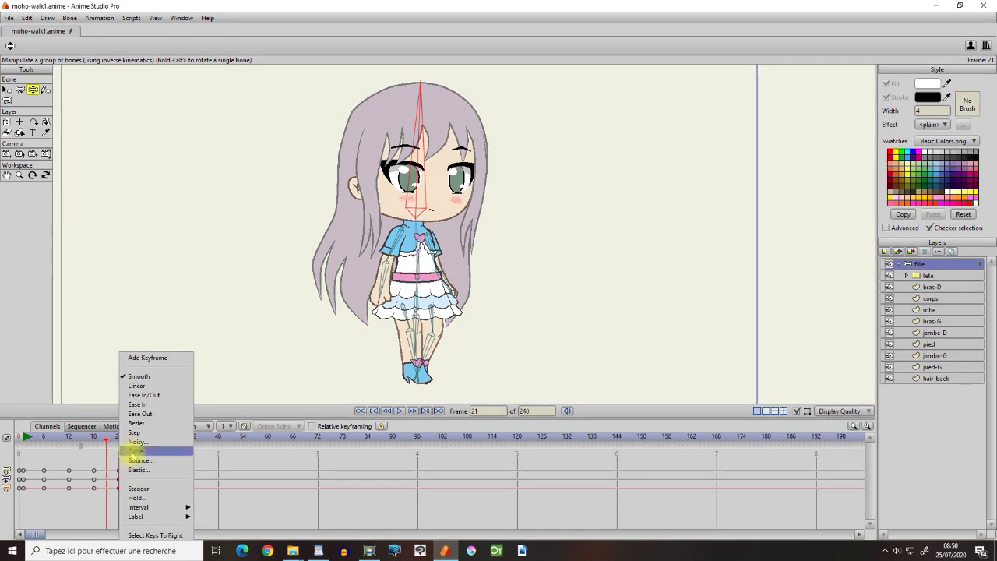
{"action": "left_click", "coordinate": [134, 451]}
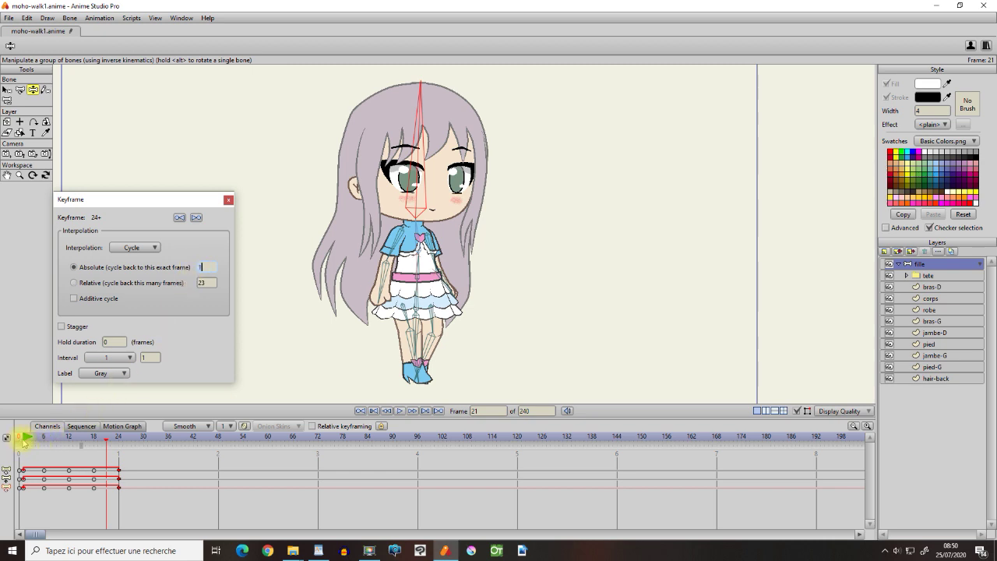
{"action": "left_click", "coordinate": [227, 200]}
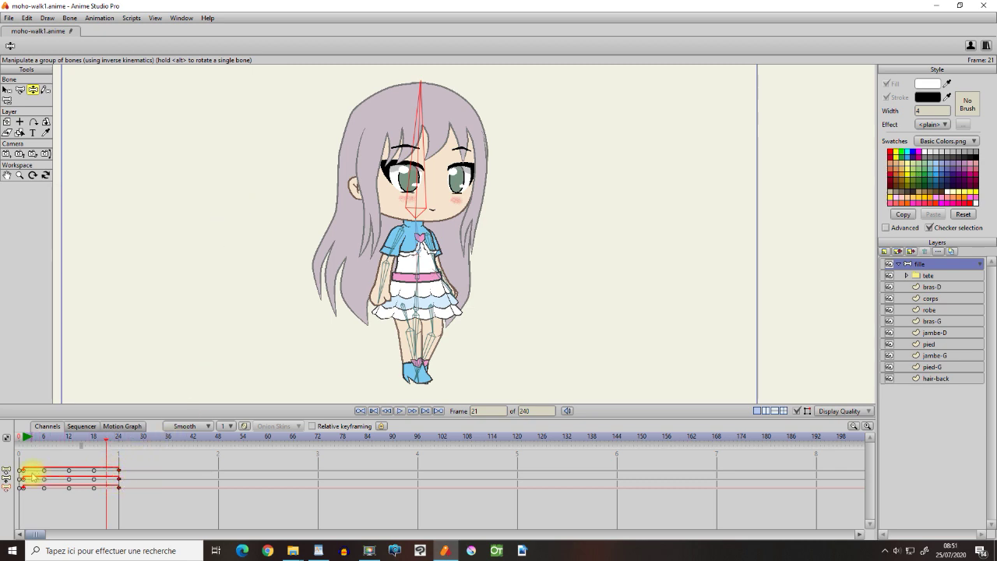
{"action": "left_click", "coordinate": [398, 411]}
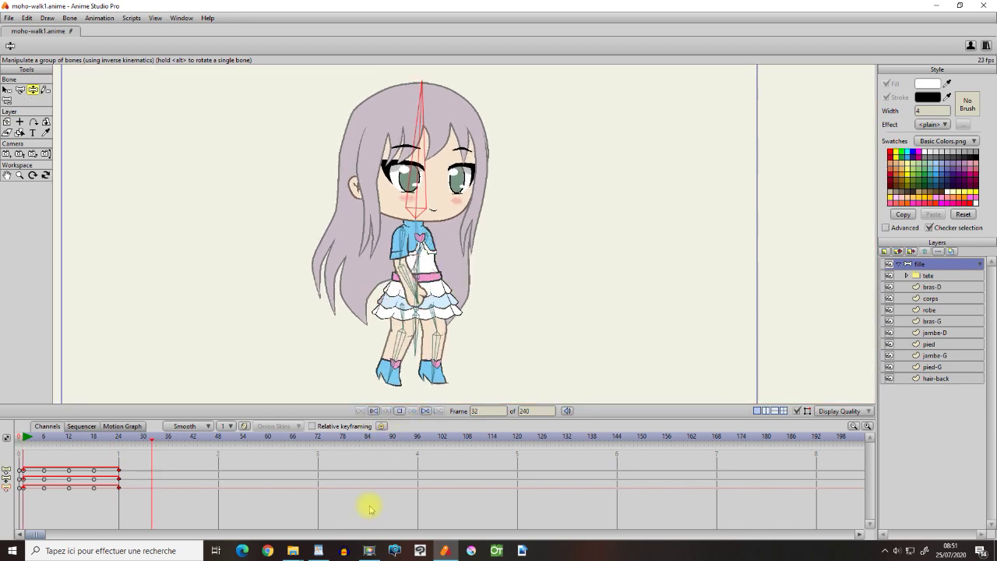
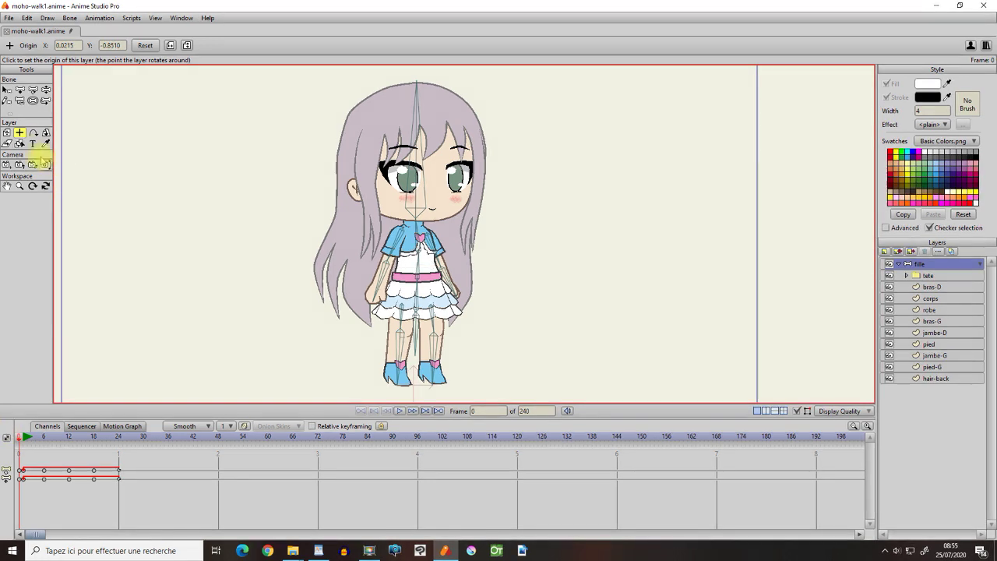
Key the scale of the fille layer at frame 1, and squash the layer vertically to about 0.9642 at frame 6.
{"action": "left_click", "coordinate": [7, 133]}
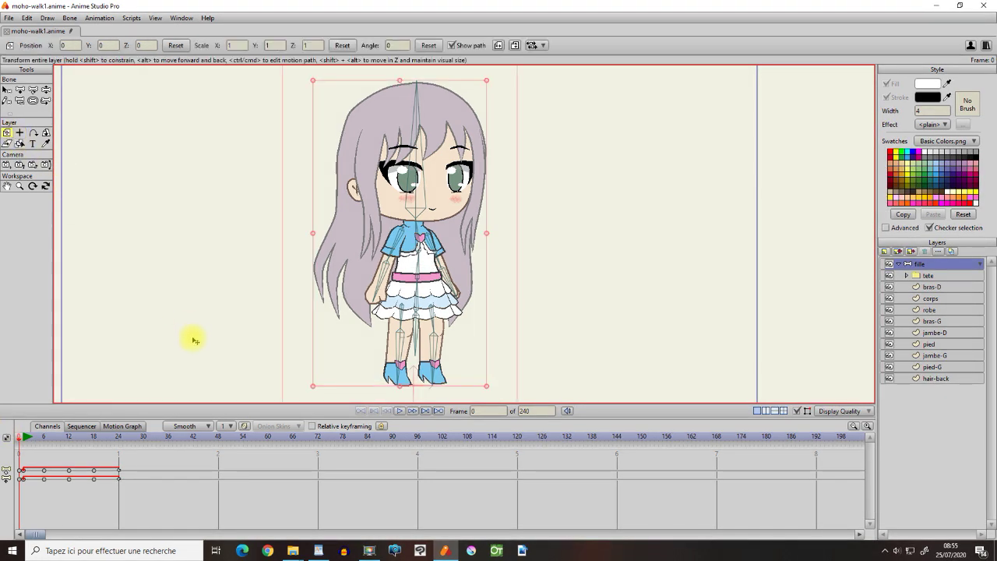
{"action": "key", "text": "ctrl+Right"}
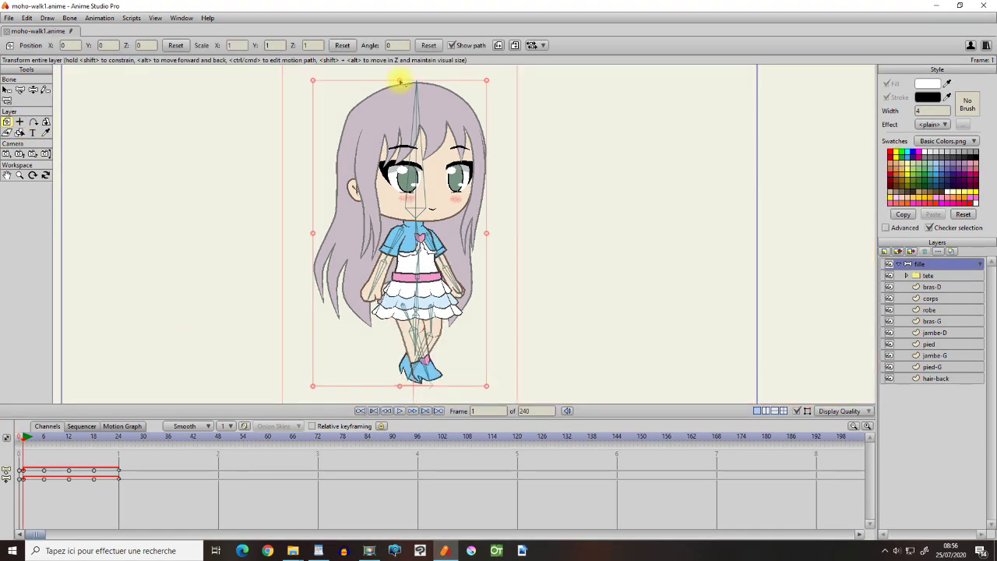
{"action": "left_click", "coordinate": [400, 81]}
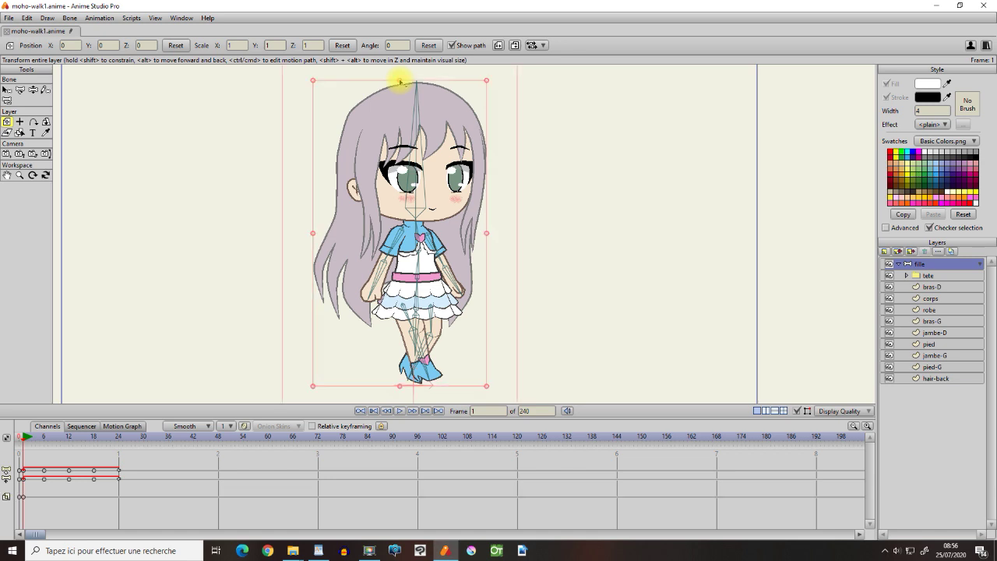
{"action": "left_click", "coordinate": [43, 437]}
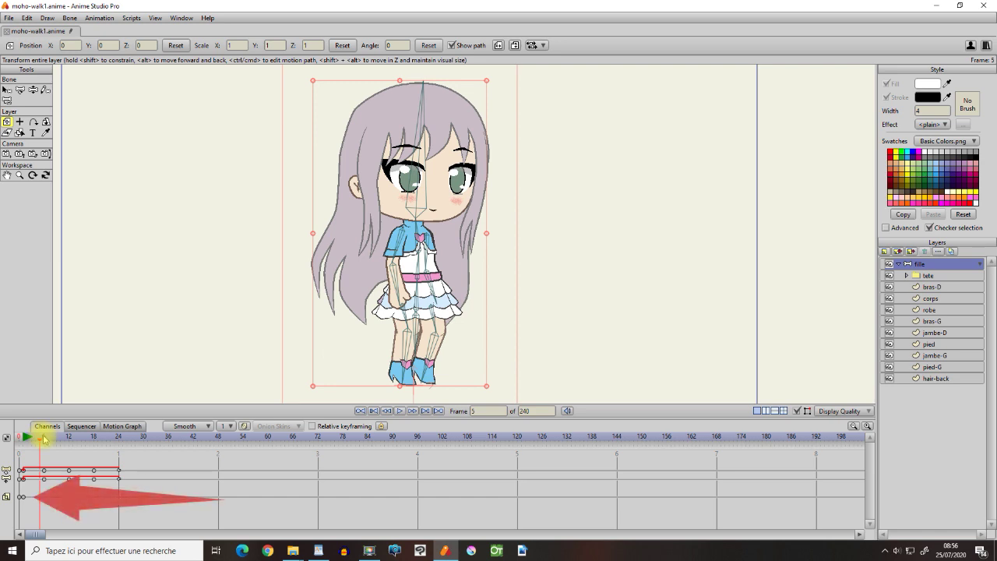
{"action": "left_click", "coordinate": [43, 437]}
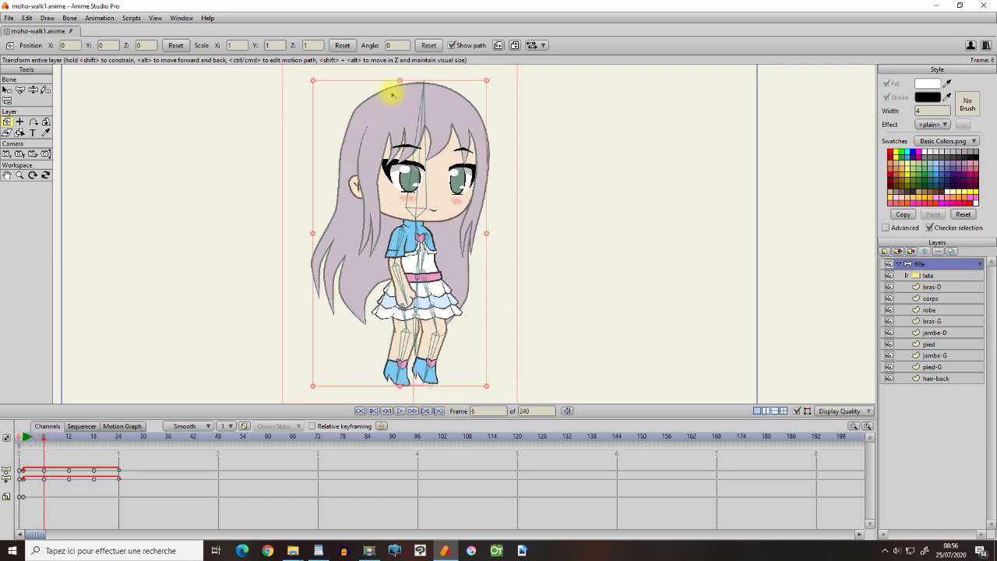
{"action": "left_click_drag", "start_coordinate": [399, 82], "coordinate": [402, 96]}
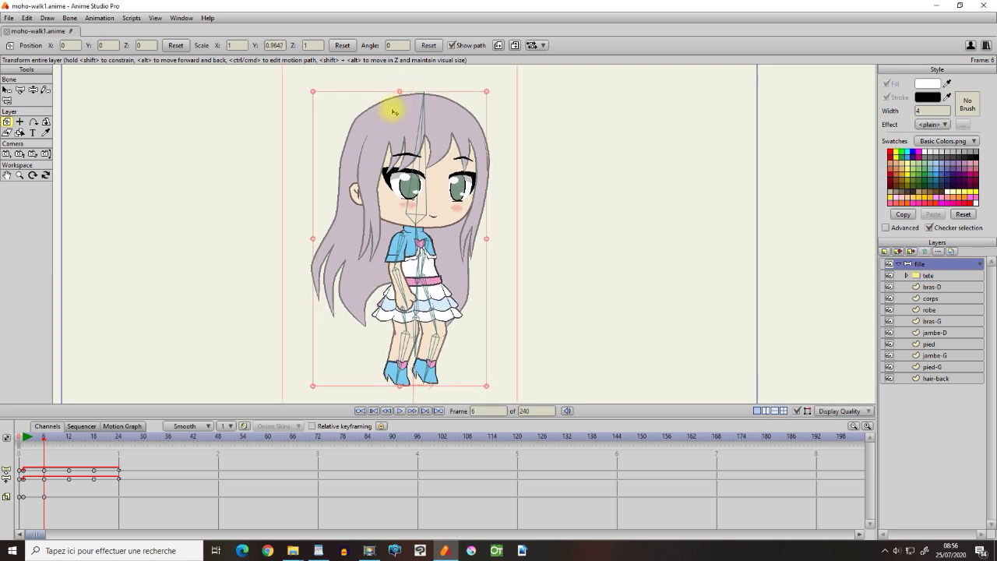
Copy the unscaled layer keyframe to frames 12 and 24 and the squashed one to frame 18, and play the animation.
{"action": "left_click", "coordinate": [68, 437]}
{"action": "key", "text": "ctrl+v"}
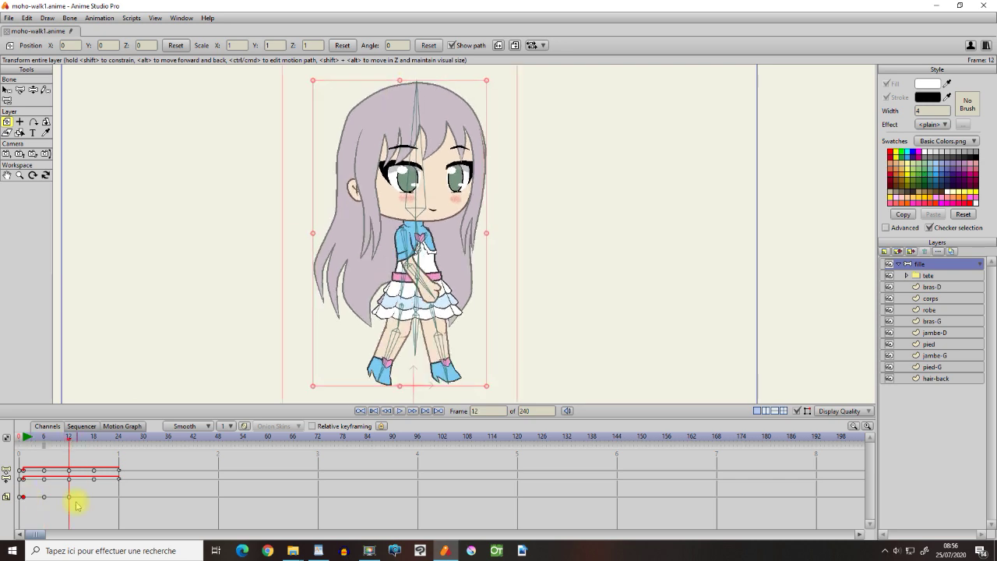
{"action": "left_click", "coordinate": [94, 437]}
{"action": "key", "text": "ctrl+v"}
{"action": "left_click", "coordinate": [68, 496]}
{"action": "left_click", "coordinate": [118, 437]}
{"action": "key", "text": "ctrl+v"}
{"action": "left_click", "coordinate": [399, 411]}
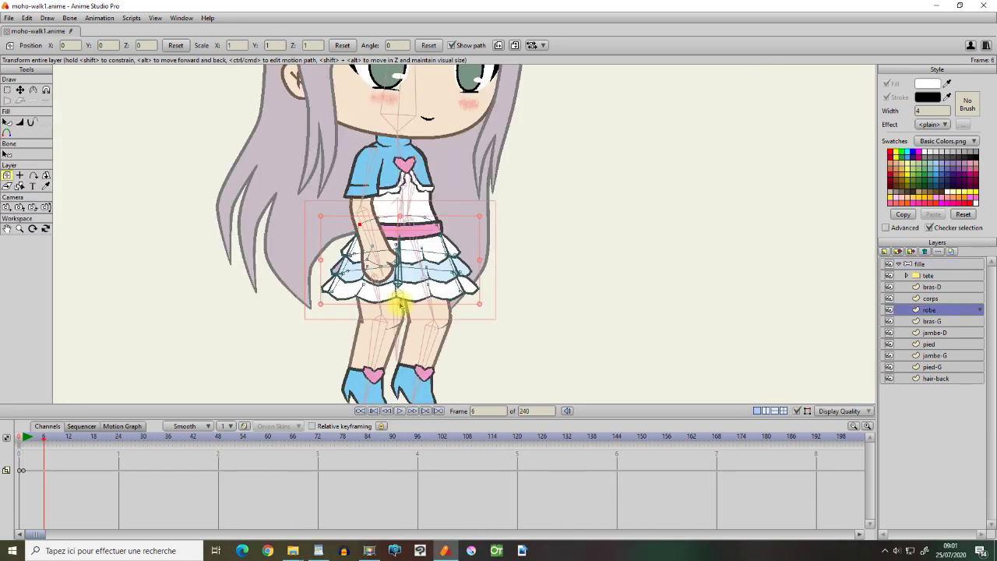
Stretch the robe layer slightly downward and narrow its width a little at frame 6.
{"action": "left_click_drag", "start_coordinate": [399, 304], "coordinate": [396, 322]}
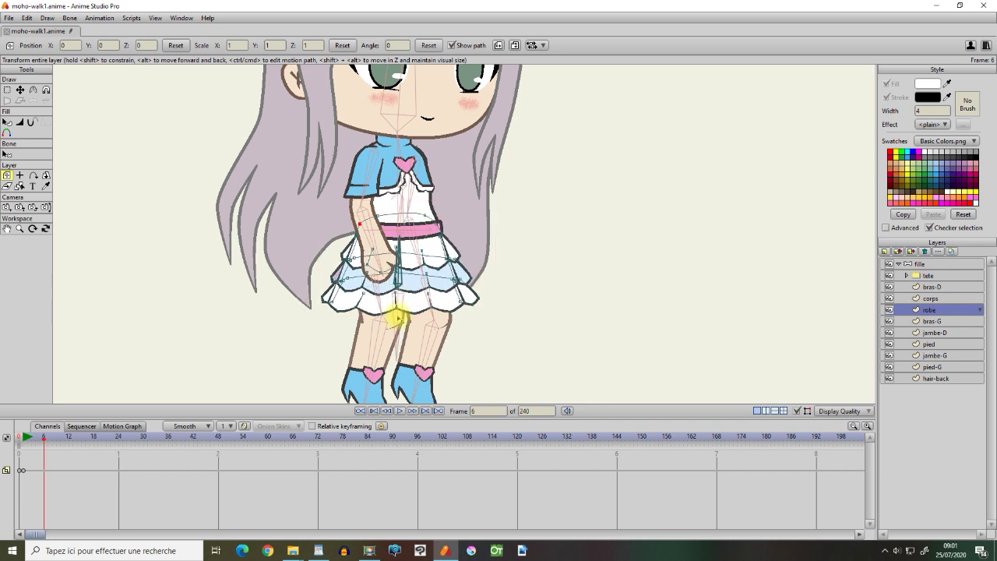
{"action": "left_click_drag", "start_coordinate": [321, 266], "coordinate": [326, 268]}
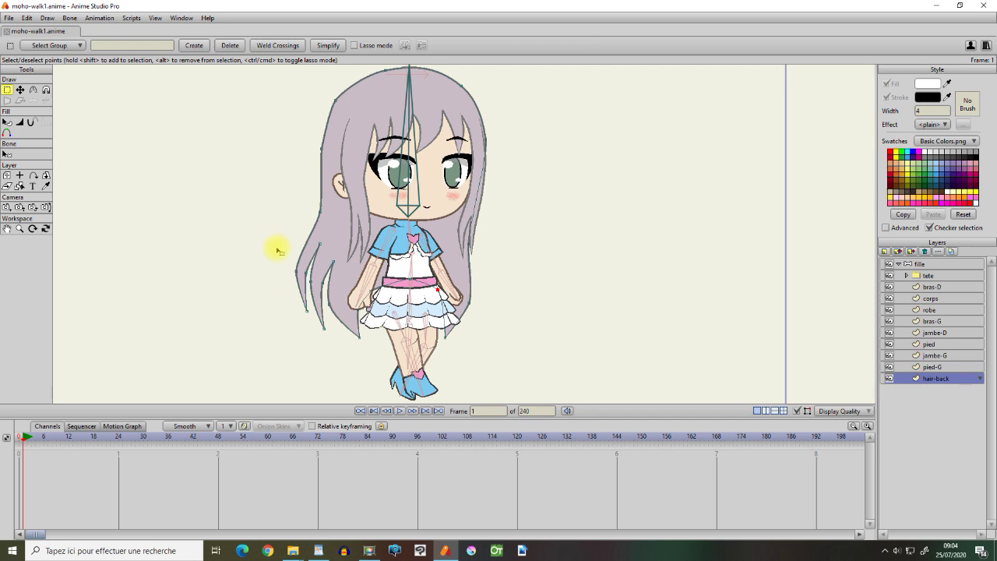
Select the lower points of the hair-back layer, key them at frame 1, and shift the hair tips for the swaying motion.
{"action": "left_click_drag", "start_coordinate": [279, 254], "coordinate": [491, 360]}
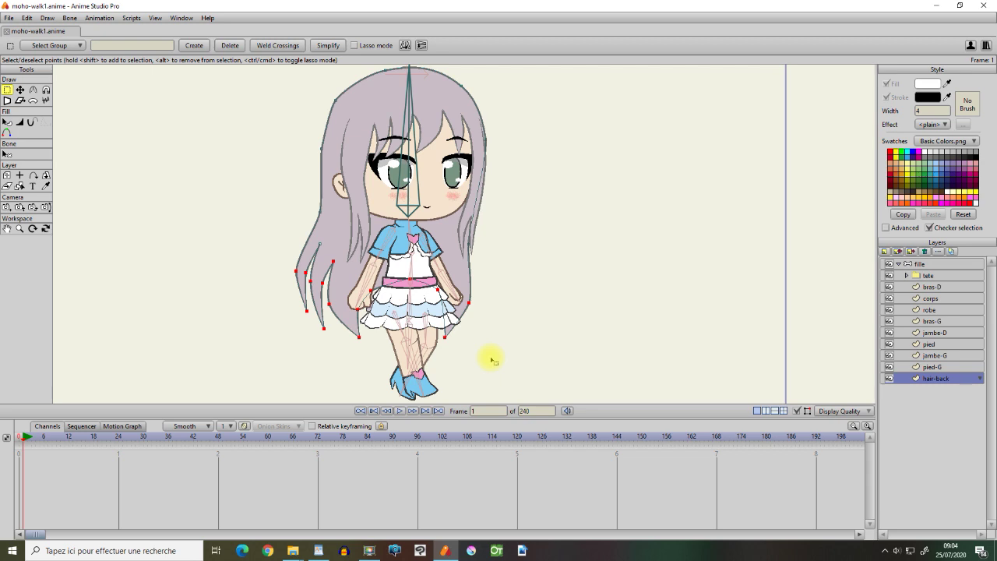
{"action": "left_click", "coordinate": [19, 90]}
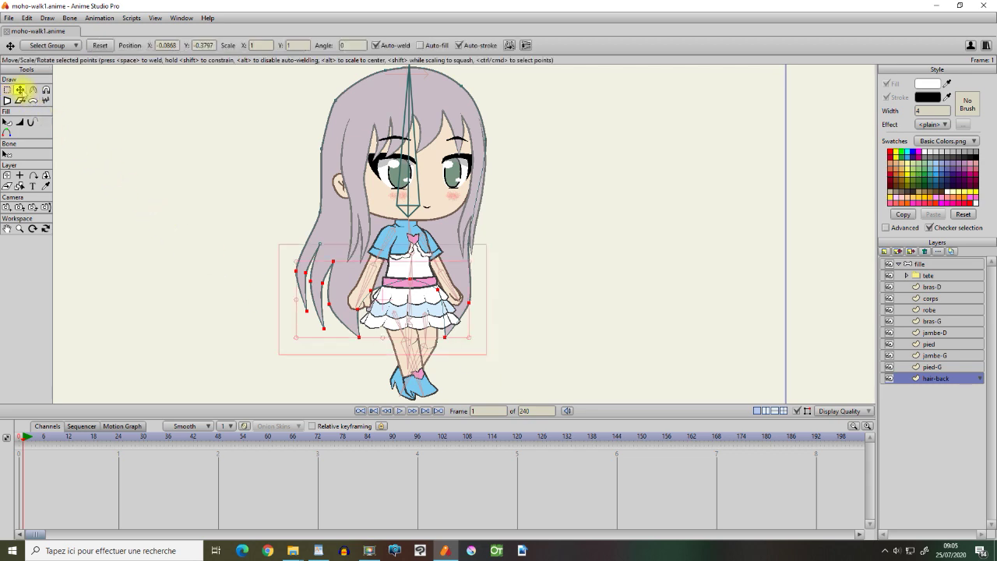
{"action": "left_click", "coordinate": [268, 322]}
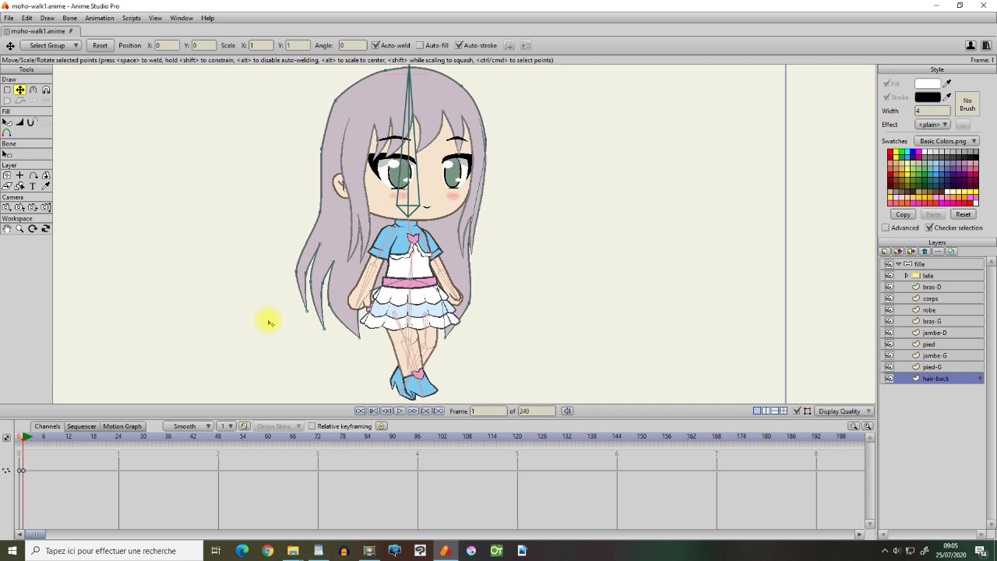
{"action": "left_click_drag", "start_coordinate": [292, 319], "coordinate": [311, 290]}
Set the hair-back point keyframe at frame 18 to Cycle interpolation and play the animation to check the hair movement.
{"action": "right_click", "coordinate": [94, 471]}
{"action": "left_click", "coordinate": [109, 468]}
{"action": "left_click", "coordinate": [196, 349]}
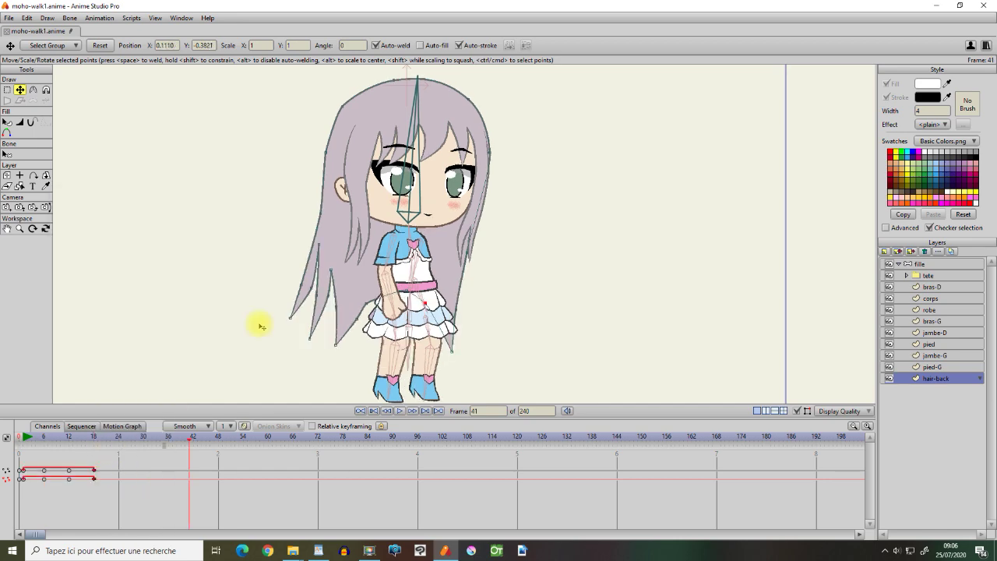
{"action": "left_click", "coordinate": [399, 411]}
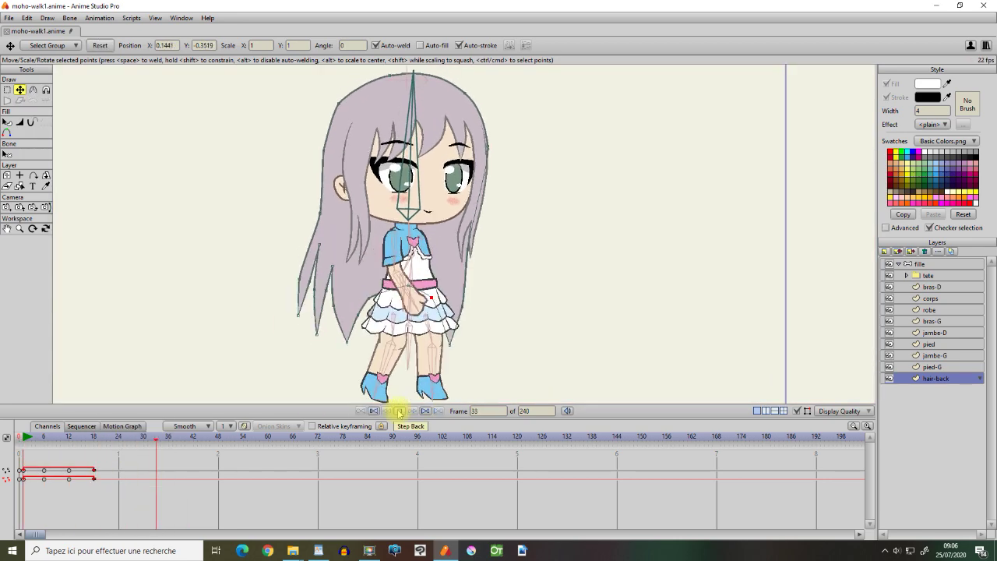
{"action": "left_click", "coordinate": [399, 410]}
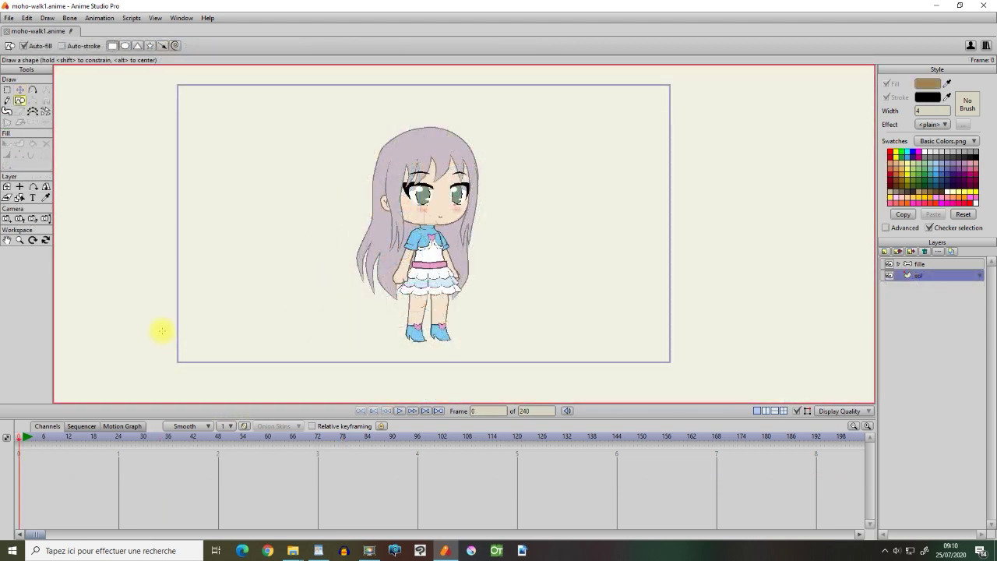
Draw a brown ground rectangle on the sol layer, extending past both sides of the camera frame under the character's feet.
{"action": "left_click_drag", "start_coordinate": [161, 326], "coordinate": [683, 368]}
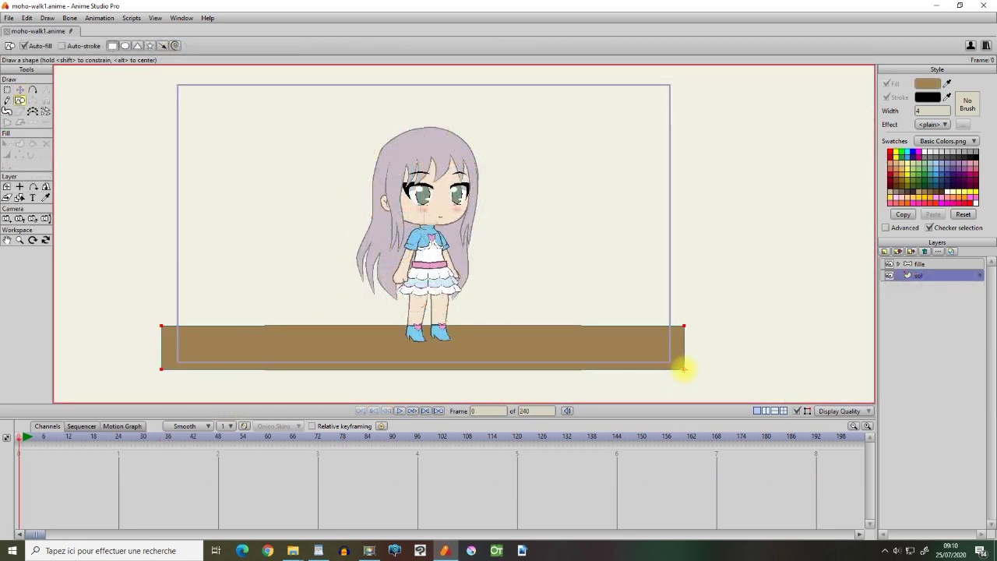
{"action": "key", "text": "m"}
Place the fille layer outside the left of the camera frame at frame 0, move it near the centre at frame 48, and play.
{"action": "left_click", "coordinate": [911, 265]}
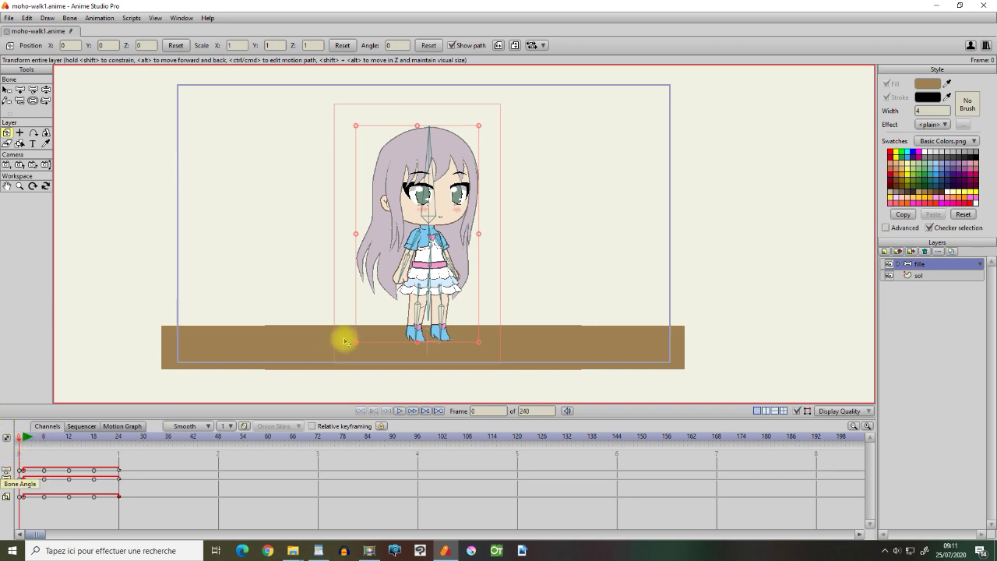
{"action": "left_click_drag", "start_coordinate": [374, 314], "coordinate": [71, 318]}
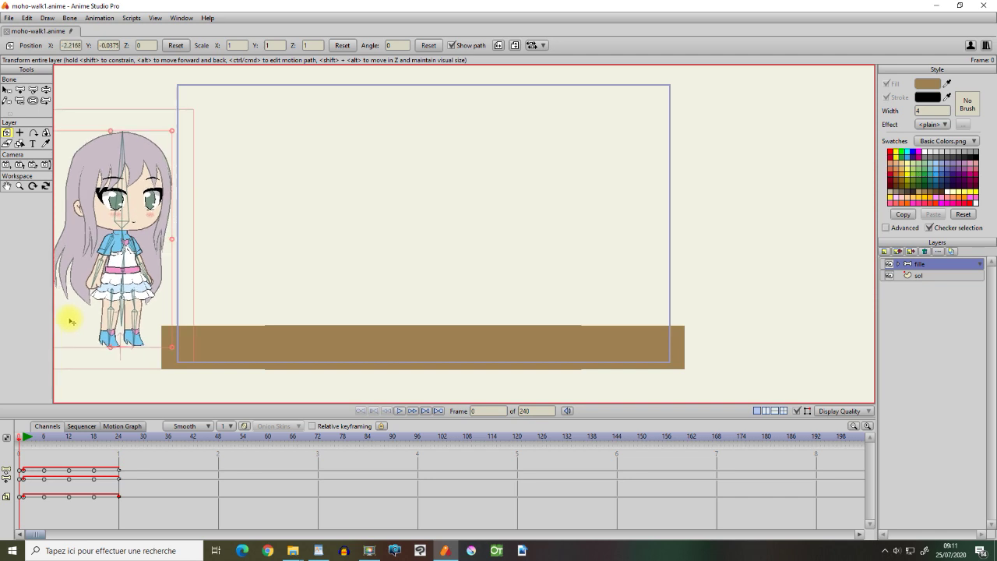
{"action": "key", "text": "ctrl+Right"}
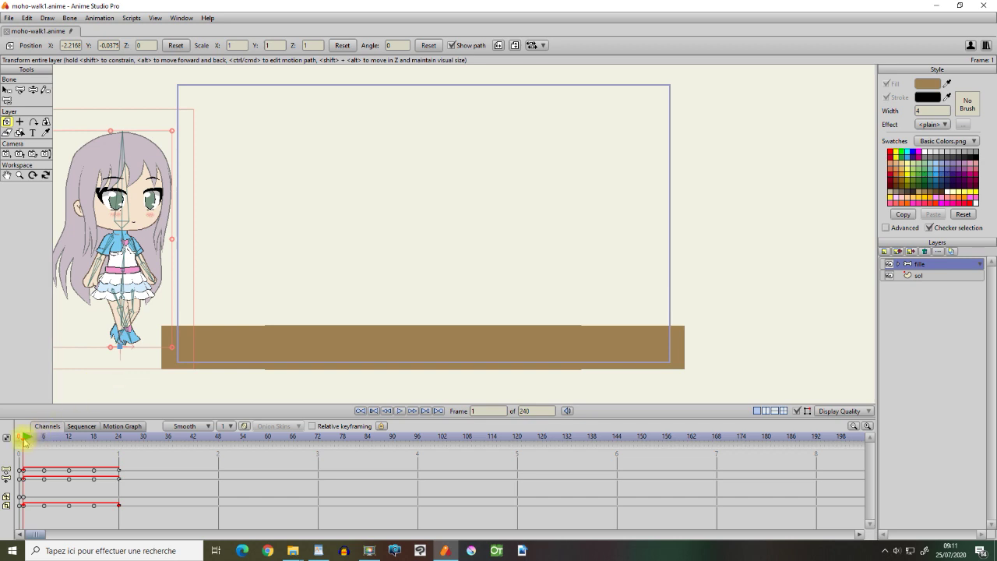
{"action": "left_click_drag", "start_coordinate": [24, 442], "coordinate": [218, 445]}
{"action": "left_click_drag", "start_coordinate": [96, 329], "coordinate": [371, 335]}
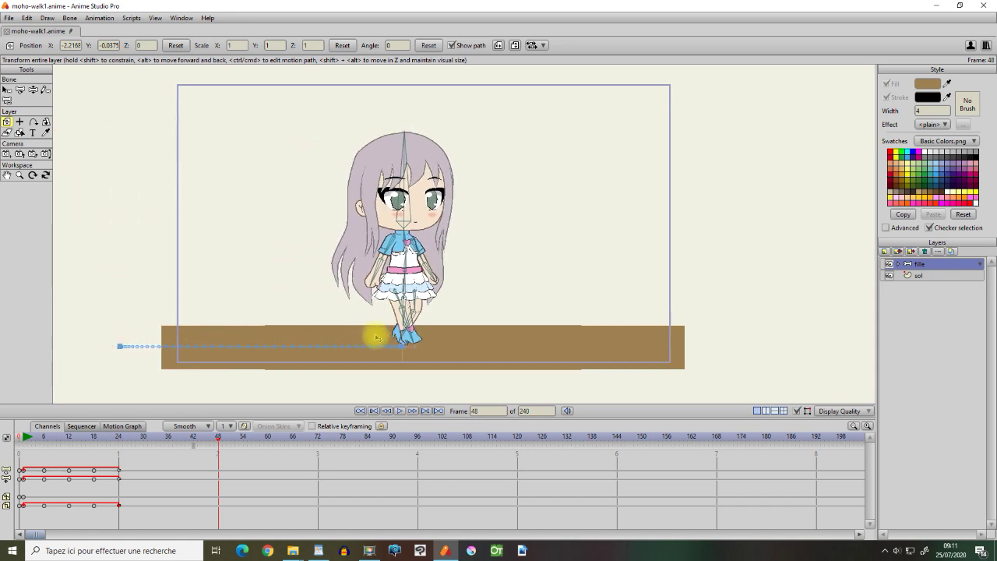
{"action": "left_click", "coordinate": [399, 411]}
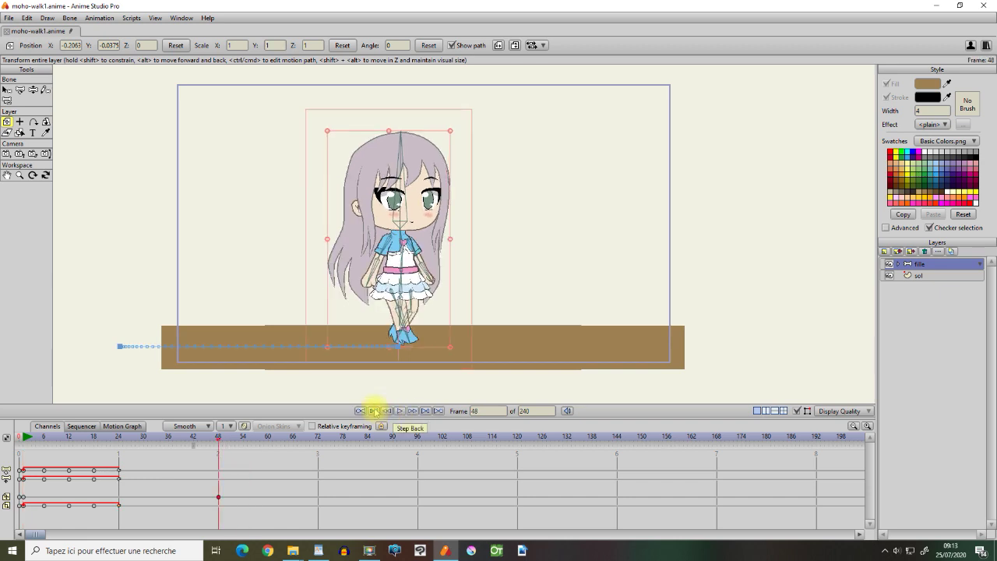
Slow the character's travel by moving its frame 48 layer translation keyframe to frame 72, and play the result.
{"action": "left_click", "coordinate": [374, 411]}
{"action": "left_click_drag", "start_coordinate": [218, 499], "coordinate": [315, 499]}
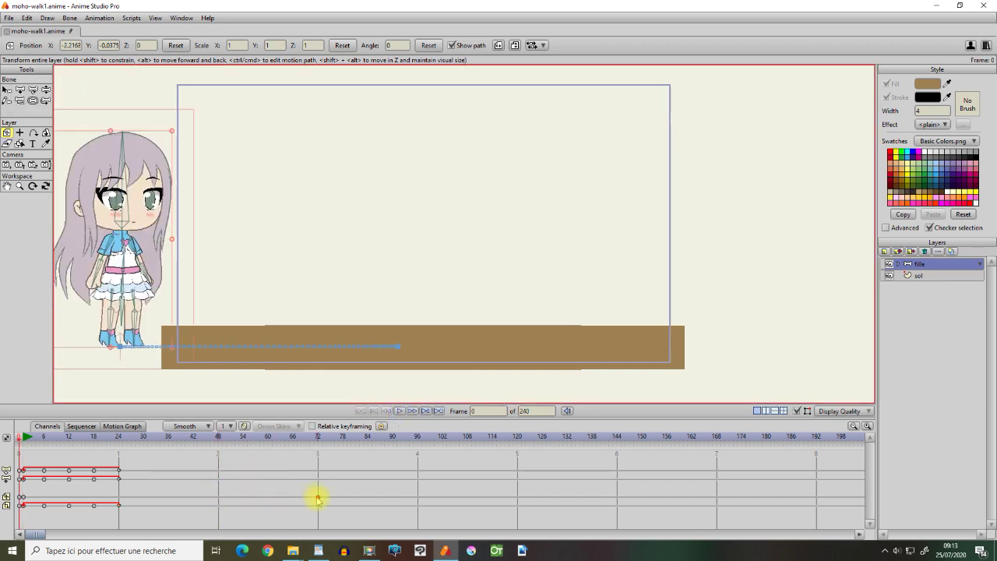
{"action": "left_click", "coordinate": [398, 411]}
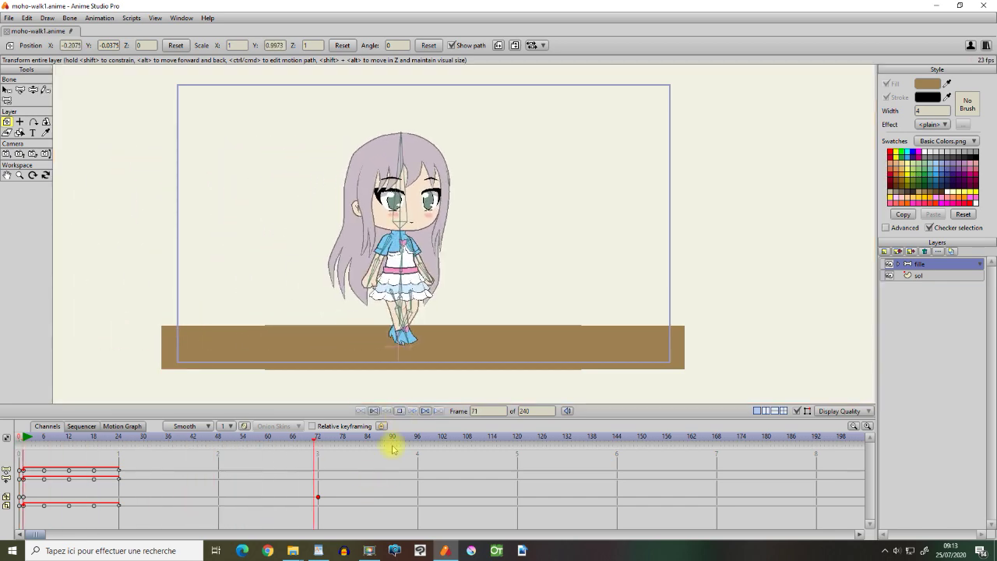
{"action": "left_click", "coordinate": [399, 410]}
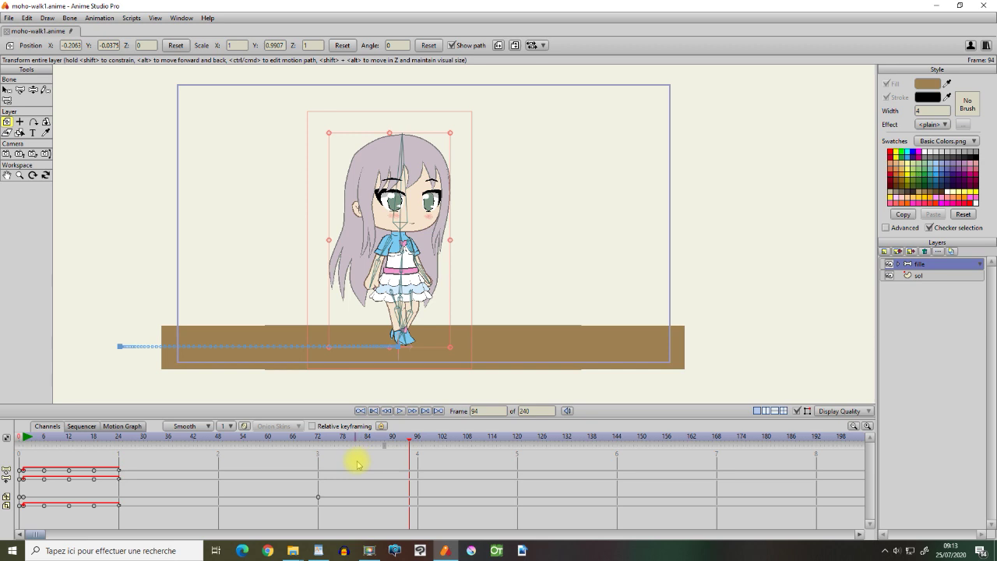
Expand the fille layer and key the hair-back layer's points at frame 73.
{"action": "left_click", "coordinate": [319, 440]}
{"action": "mouse_move", "coordinate": [318, 440]}
{"action": "left_mouse_down"}
{"action": "mouse_move", "coordinate": [335, 443]}
{"action": "mouse_move", "coordinate": [296, 441]}
{"action": "mouse_move", "coordinate": [319, 441]}
{"action": "left_mouse_up"}
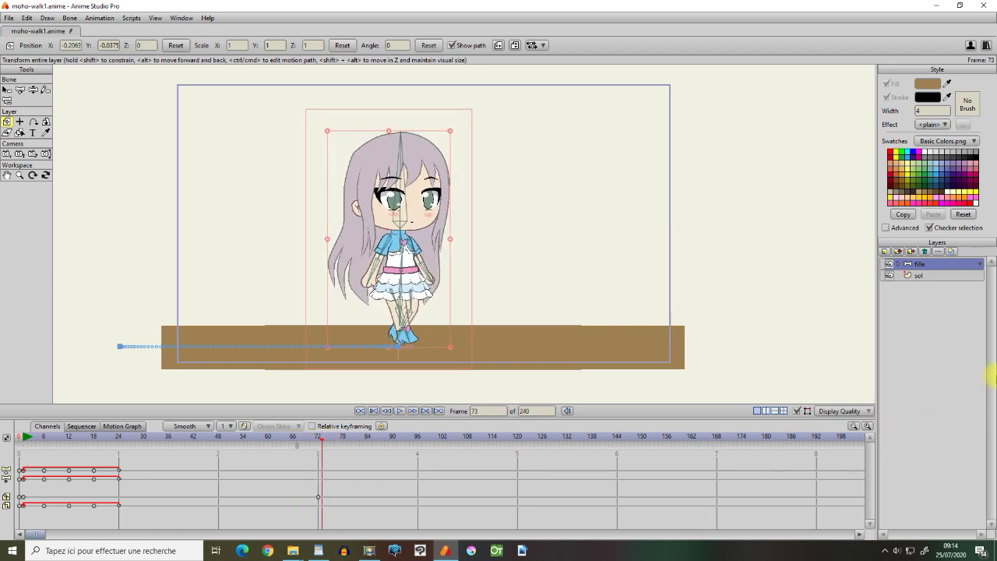
{"action": "left_click", "coordinate": [898, 264]}
{"action": "left_click", "coordinate": [939, 379]}
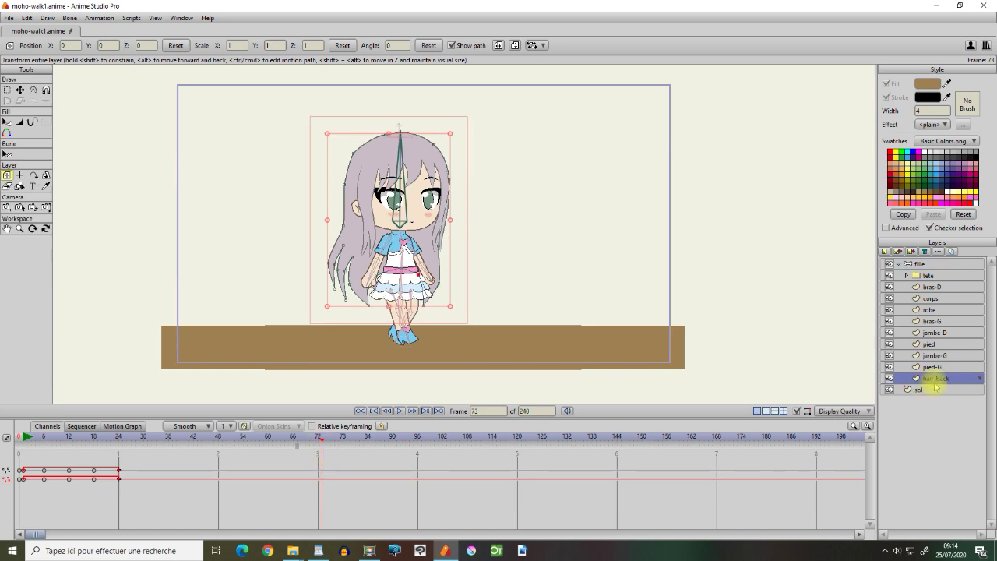
{"action": "left_click", "coordinate": [931, 263]}
{"action": "left_click", "coordinate": [360, 357]}
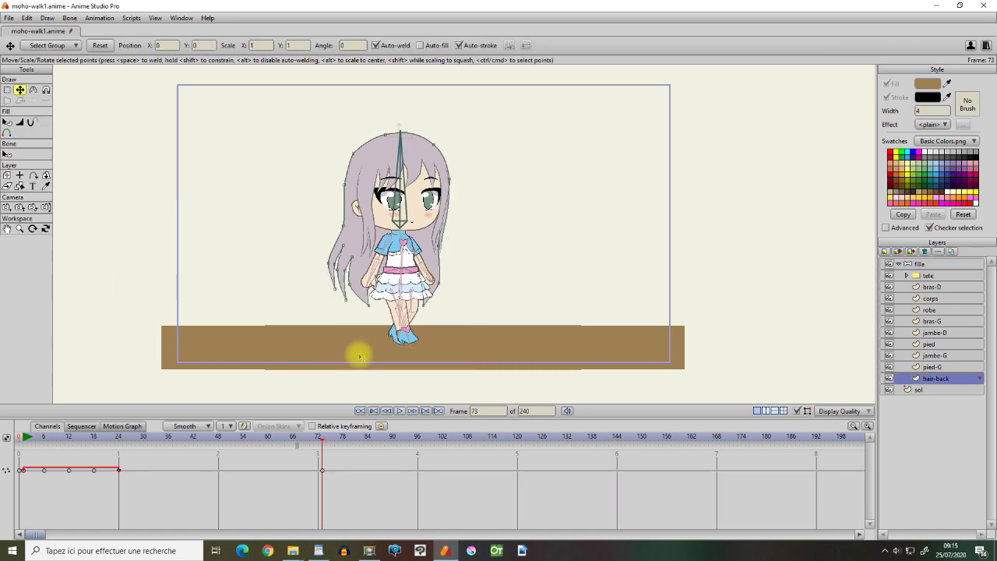
{"action": "mouse_move", "coordinate": [321, 441]}
{"action": "left_mouse_down"}
{"action": "mouse_move", "coordinate": [283, 439]}
{"action": "mouse_move", "coordinate": [319, 450]}
{"action": "left_mouse_up"}
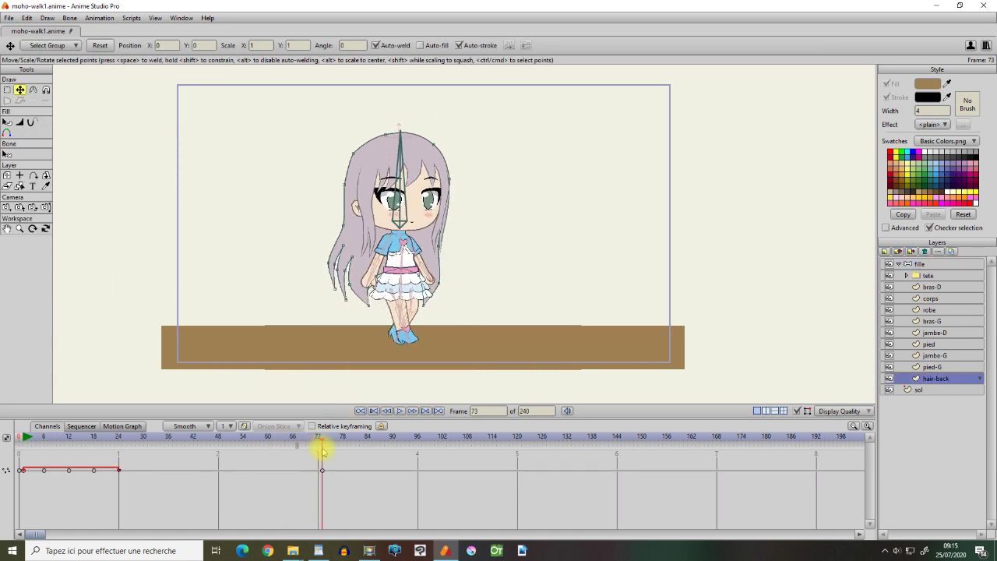
Play the walk and select the lower strand points of the hair-back layer at frame 73 for transforming.
{"action": "left_click", "coordinate": [399, 411]}
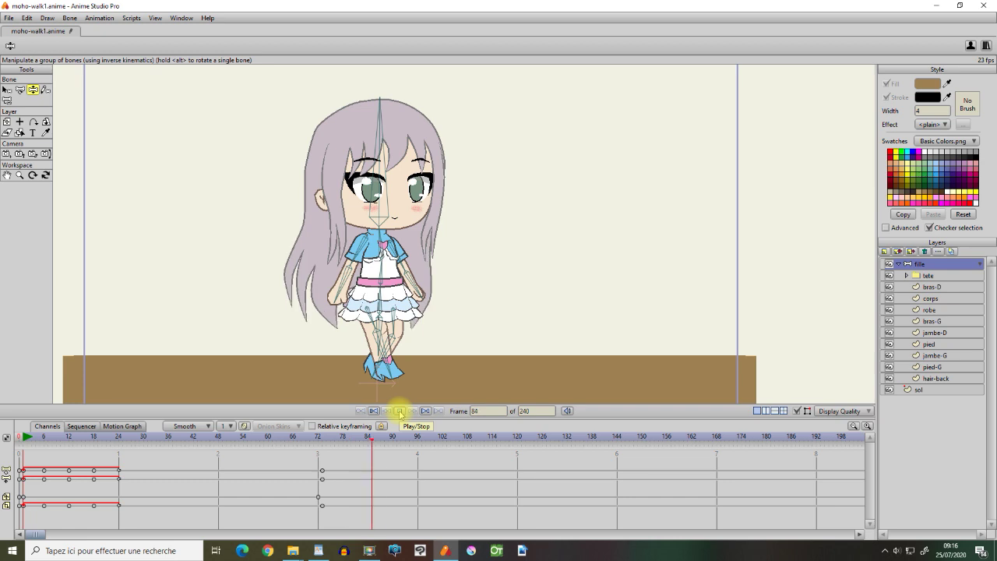
{"action": "left_click", "coordinate": [399, 411]}
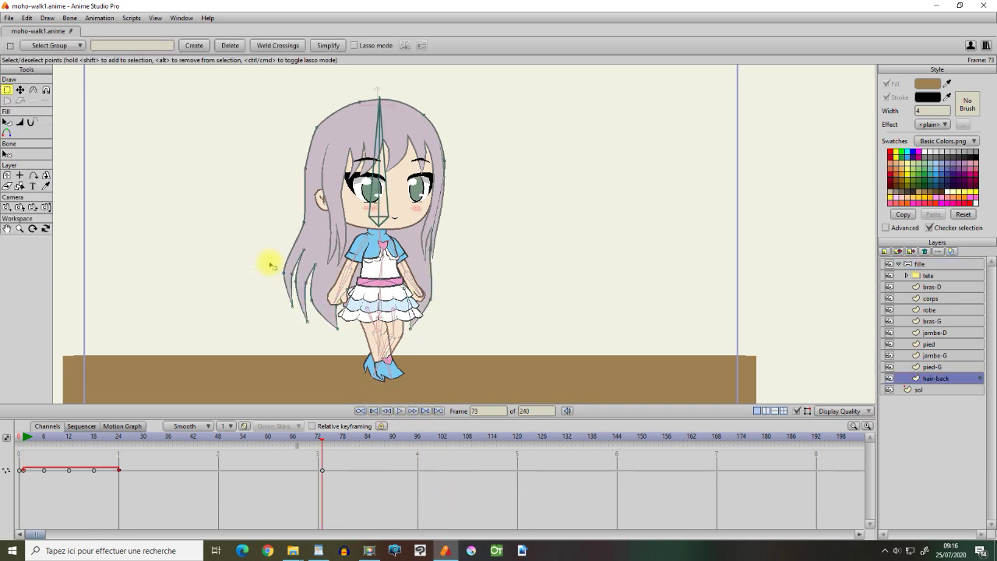
{"action": "left_click_drag", "start_coordinate": [267, 262], "coordinate": [466, 355]}
{"action": "left_click", "coordinate": [20, 90]}
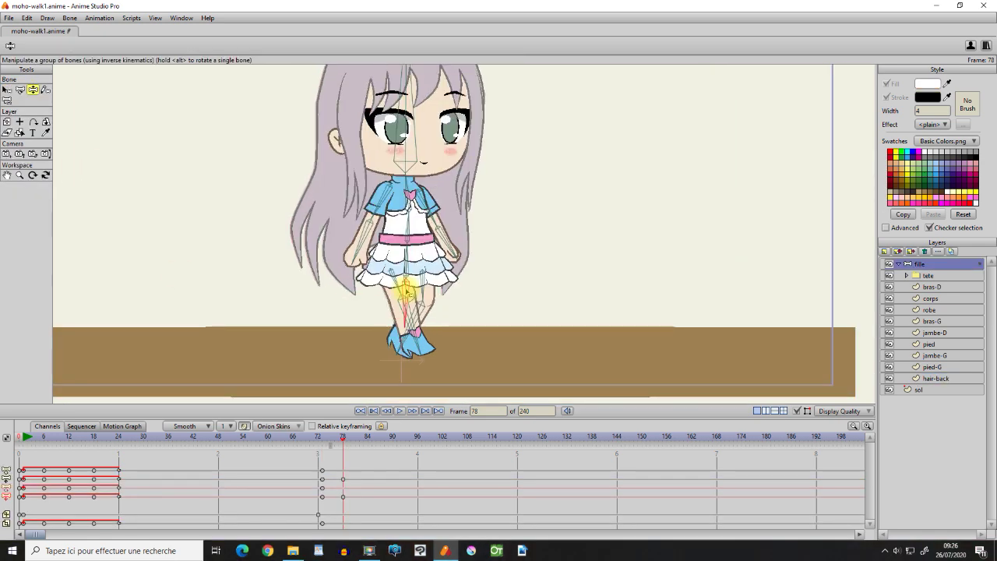
At frame 78, shift the body bone forward, bring the legs together into a standing pose, adjust the arm, and play.
{"action": "left_click_drag", "start_coordinate": [406, 290], "coordinate": [418, 291]}
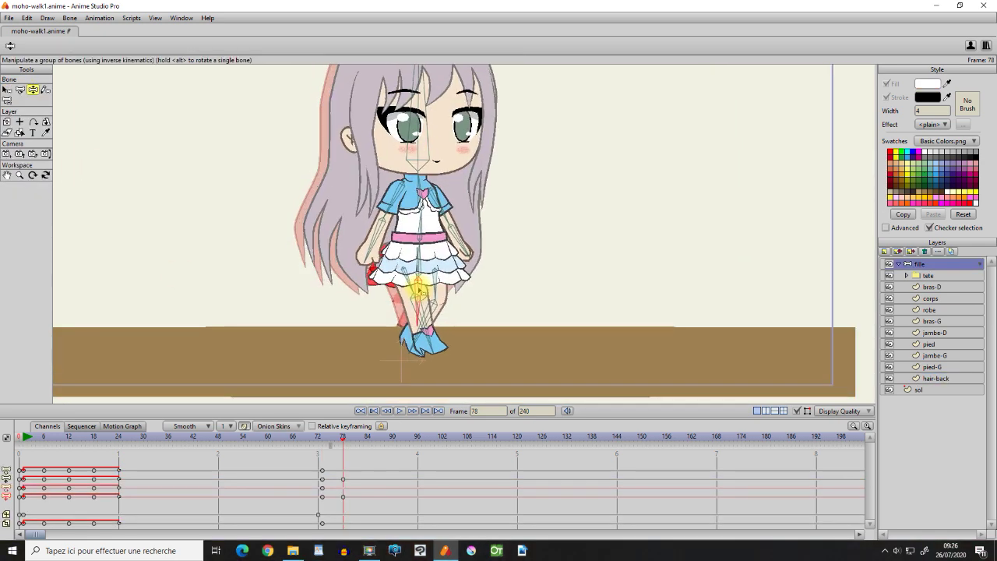
{"action": "left_click_drag", "start_coordinate": [420, 343], "coordinate": [411, 350]}
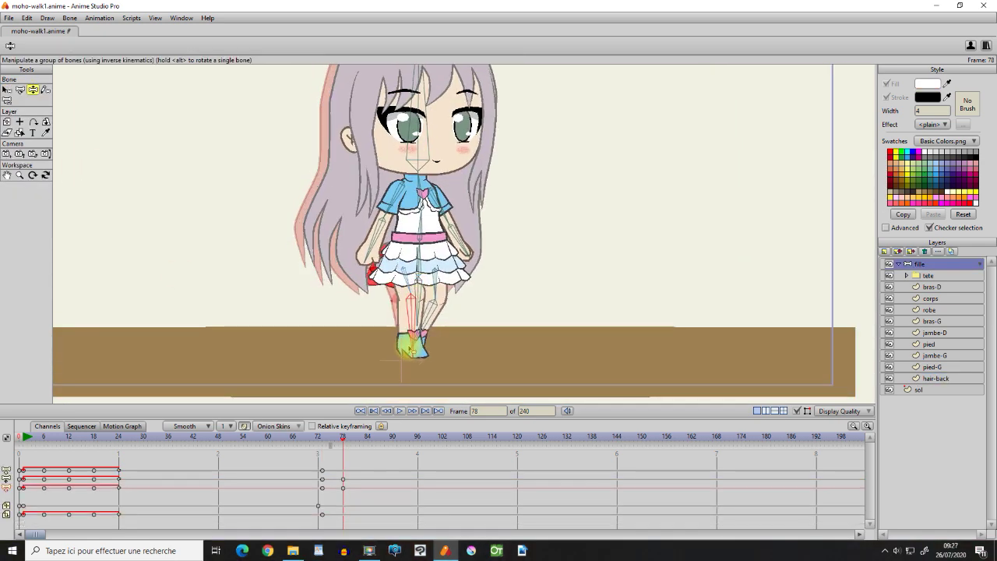
{"action": "left_click_drag", "start_coordinate": [430, 312], "coordinate": [431, 331]}
{"action": "left_click_drag", "start_coordinate": [377, 248], "coordinate": [383, 233]}
{"action": "left_click", "coordinate": [399, 410]}
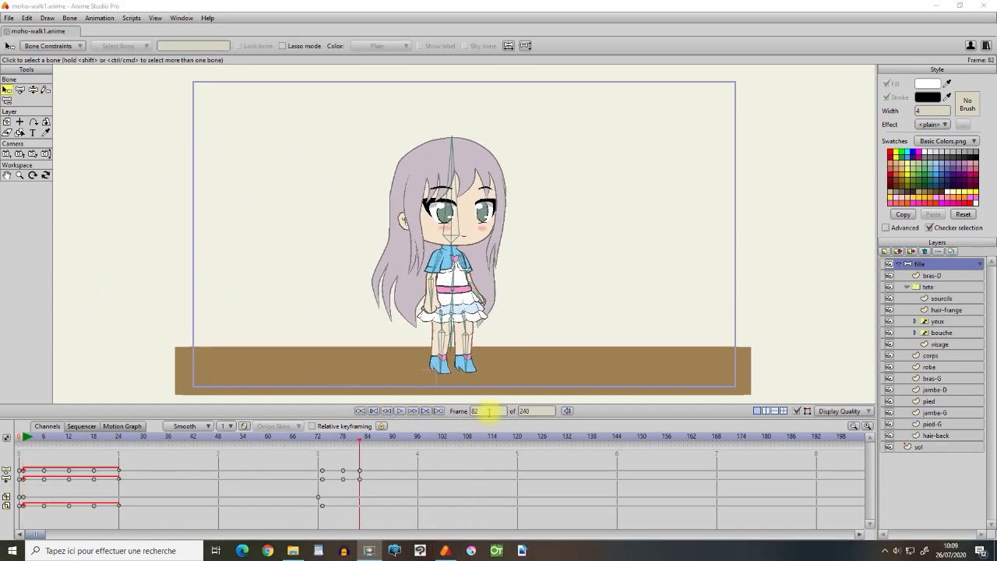
Return to frame 0, add an audio layer from gacha-girl2.wav, and move it below the sol layer.
{"action": "left_click", "coordinate": [372, 411]}
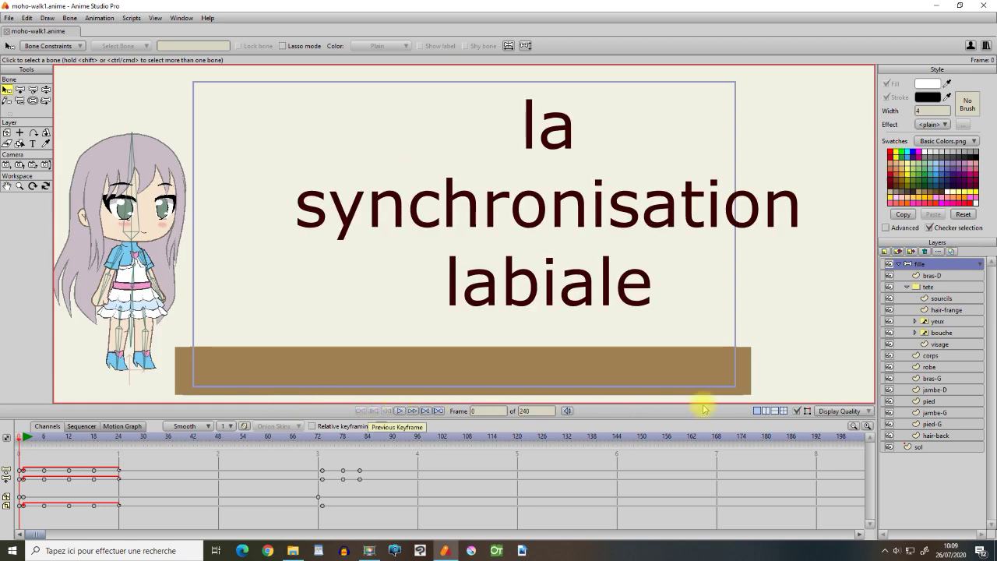
{"action": "left_click", "coordinate": [886, 254]}
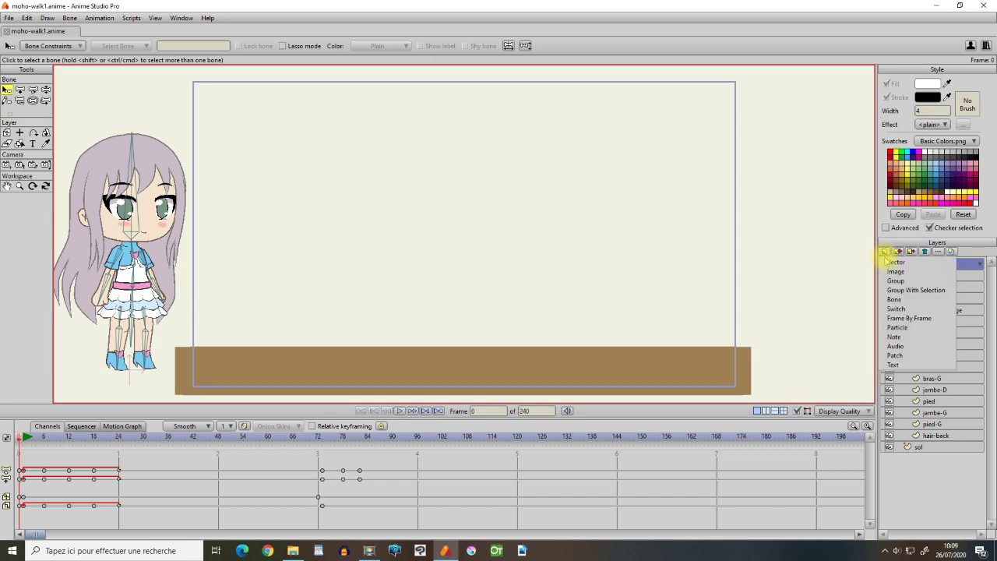
{"action": "left_click", "coordinate": [900, 348]}
{"action": "left_click", "coordinate": [156, 83]}
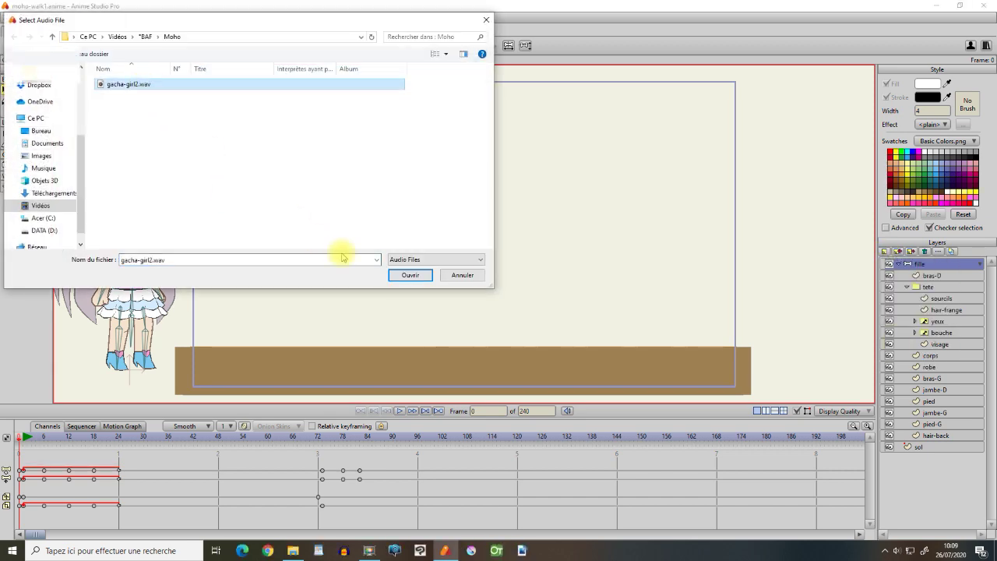
{"action": "left_click", "coordinate": [401, 273]}
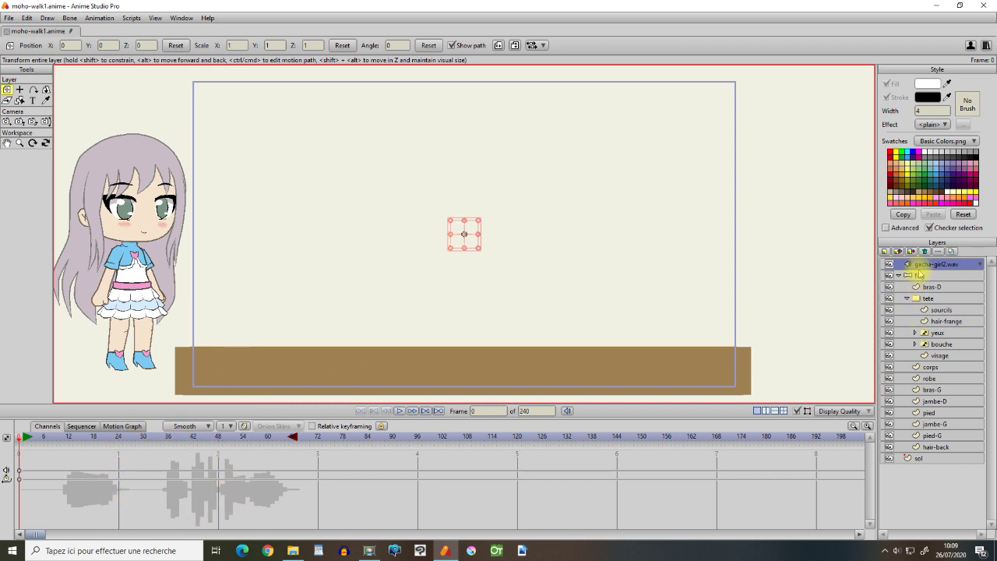
{"action": "left_click_drag", "start_coordinate": [924, 267], "coordinate": [918, 466]}
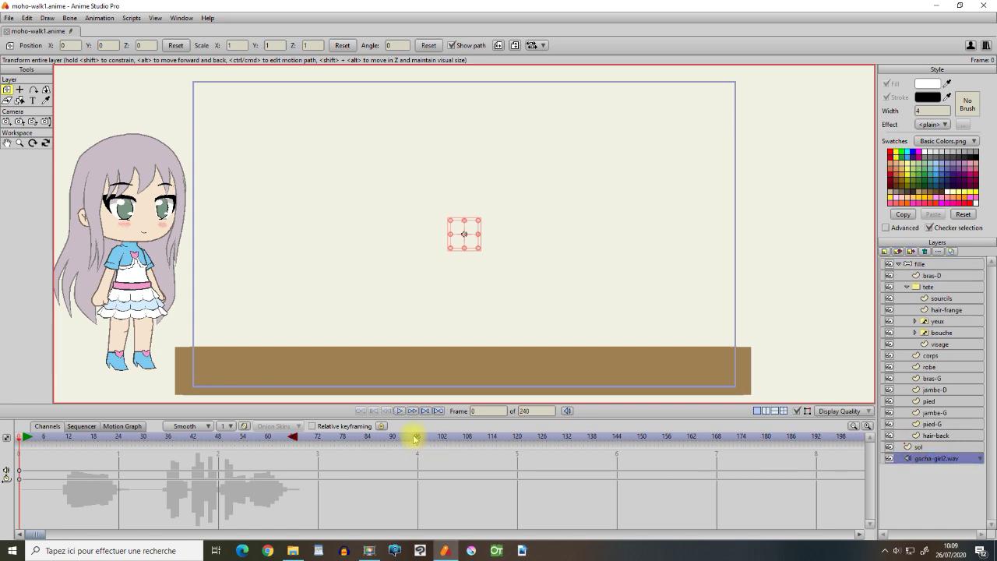
Play the scene with sound and shift the gacha-girl2.wav clip in the sequencer to start at about frame 86.
{"action": "left_click", "coordinate": [400, 412]}
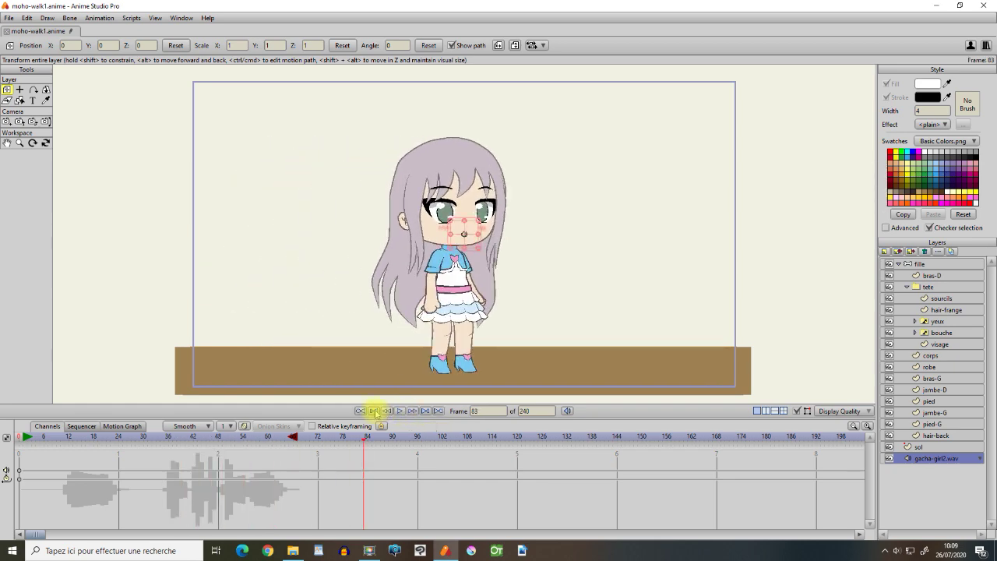
{"action": "left_click", "coordinate": [375, 412]}
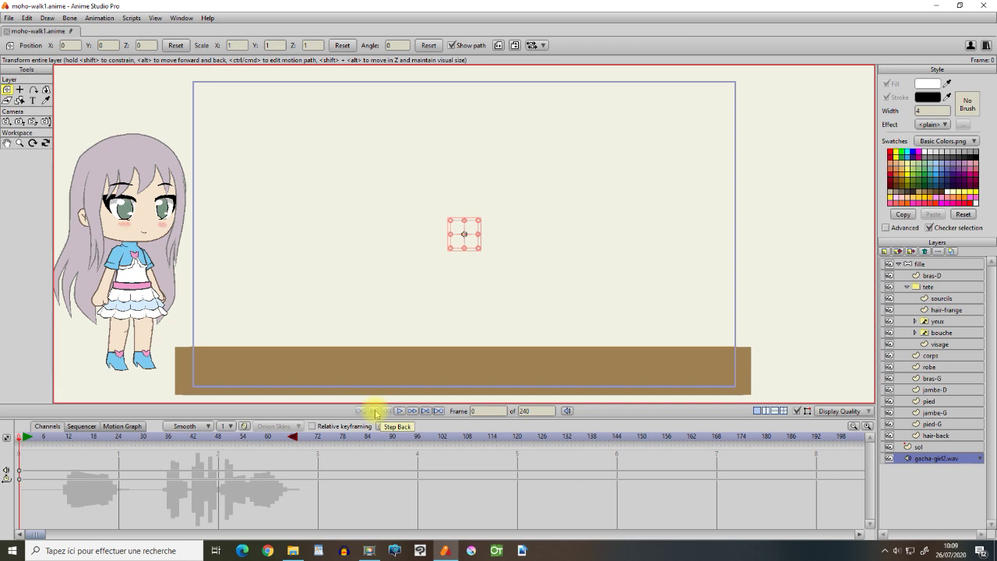
{"action": "left_click", "coordinate": [81, 428]}
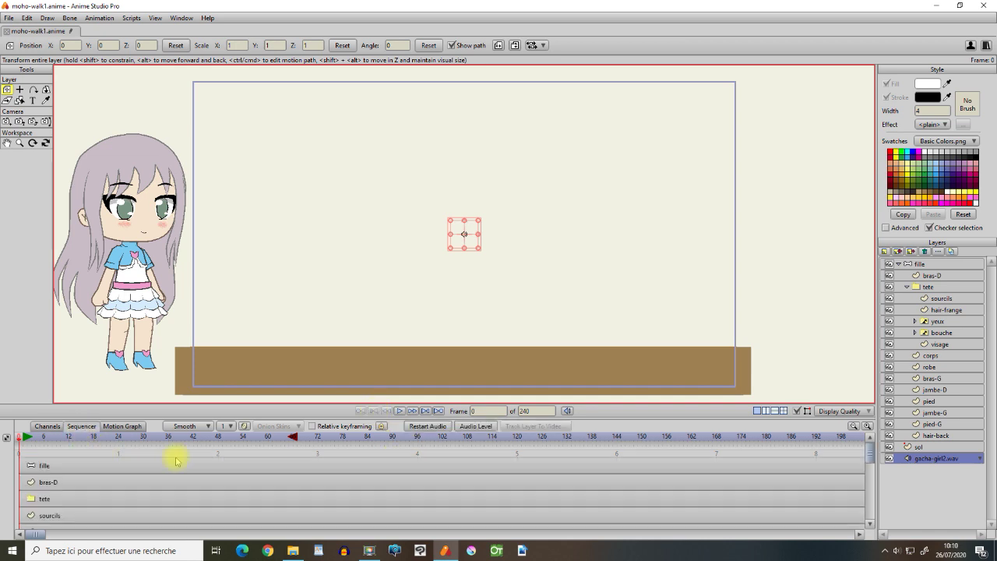
{"action": "left_click_drag", "start_coordinate": [869, 455], "coordinate": [868, 517]}
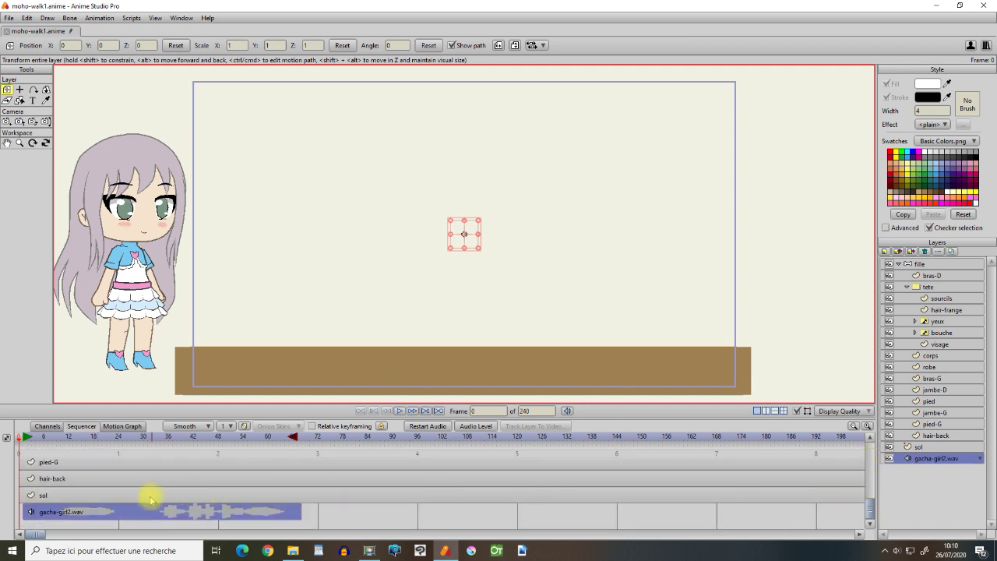
{"action": "left_click_drag", "start_coordinate": [122, 513], "coordinate": [476, 513]}
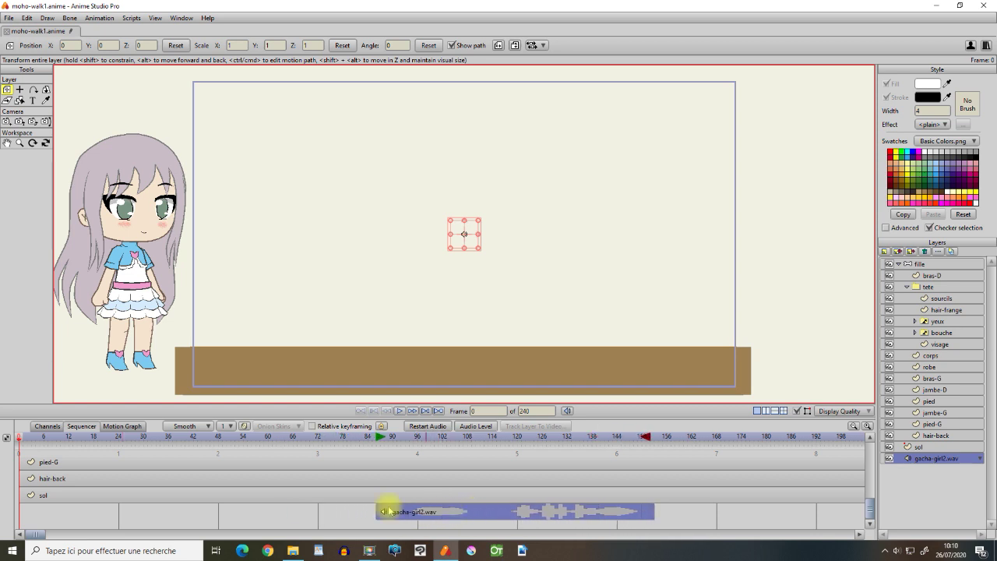
{"action": "left_click", "coordinate": [47, 427]}
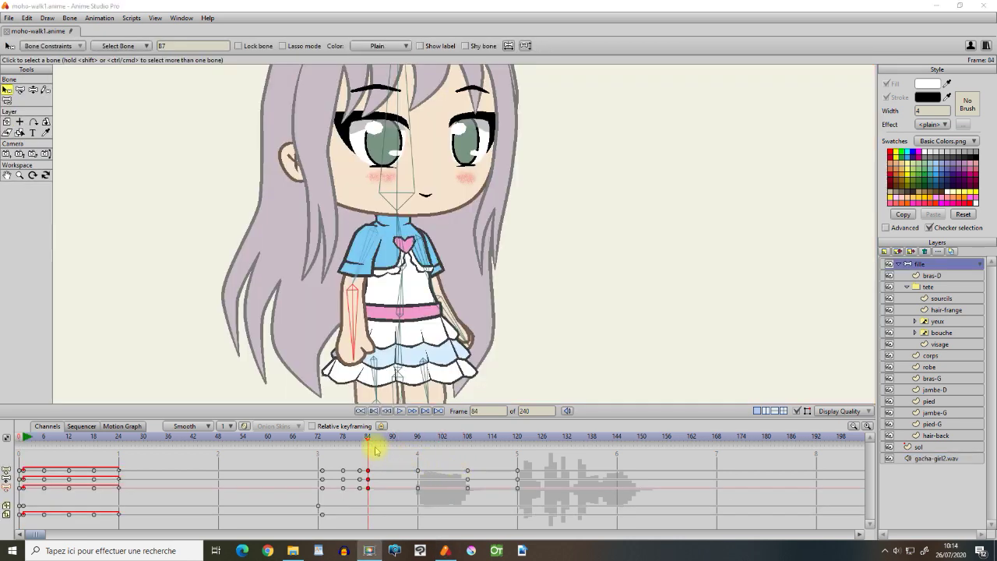
Review the arm raise from frame 84, lower the neck end of the upper torso bone slightly at frame 96, and scrub back.
{"action": "left_click_drag", "start_coordinate": [370, 444], "coordinate": [417, 444]}
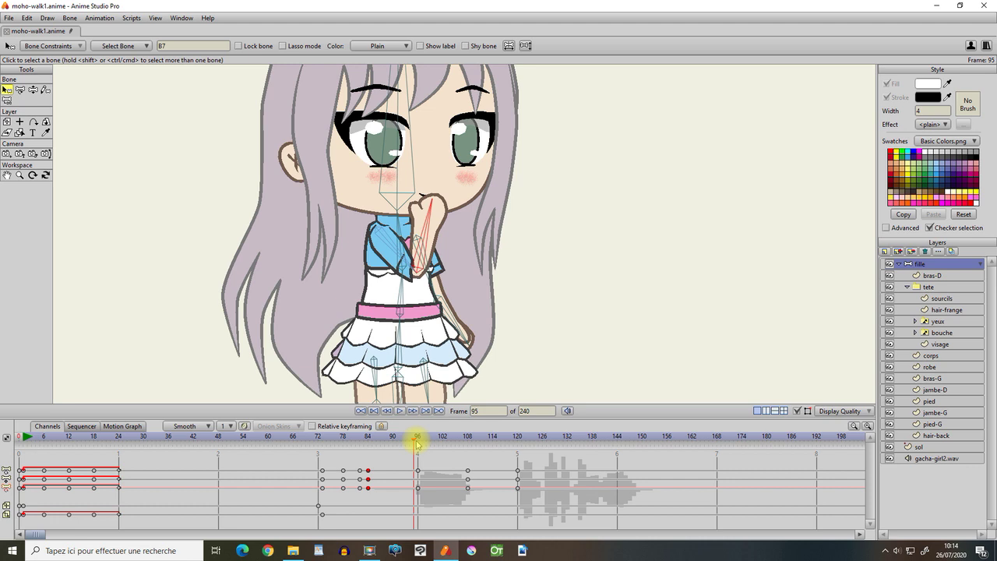
{"action": "key", "text": "ctrl+z"}
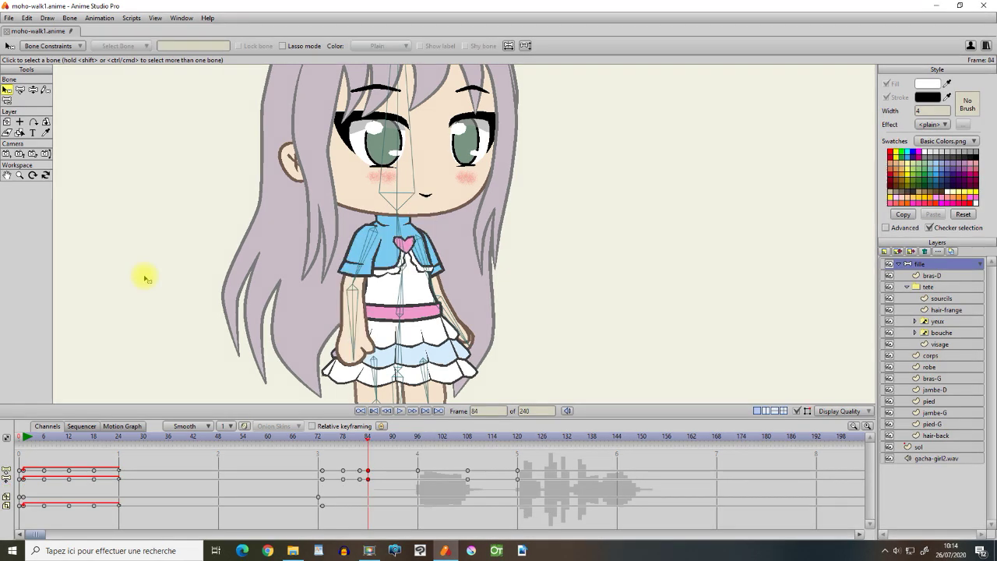
{"action": "left_click", "coordinate": [21, 90]}
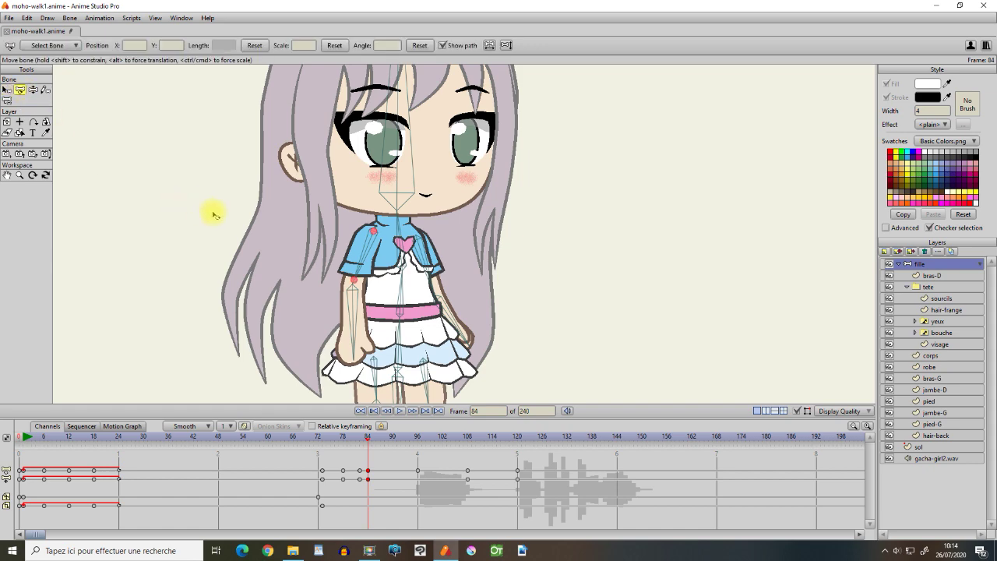
{"action": "scroll", "coordinate": [400, 258], "scroll_direction": "up", "scroll_amount": 1}
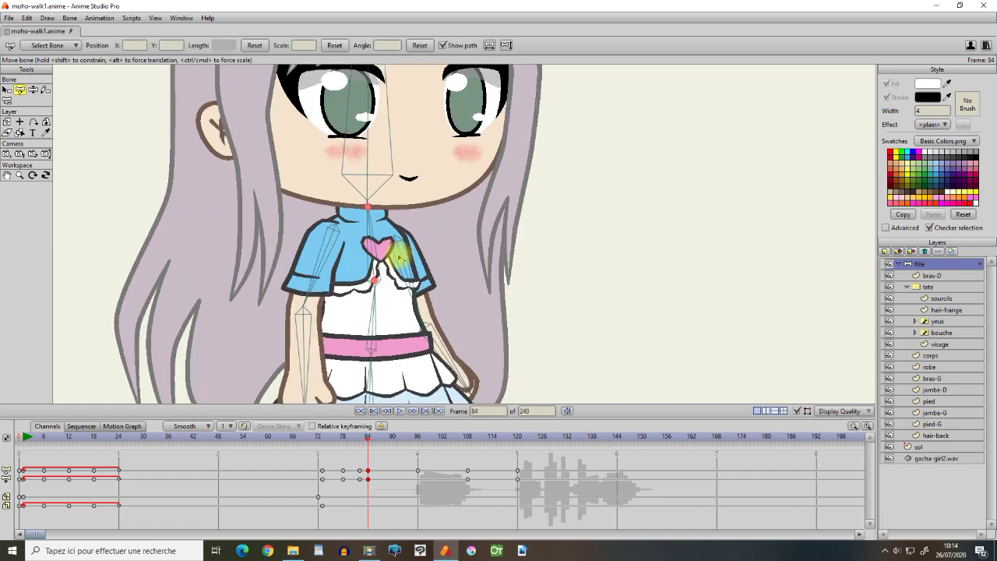
{"action": "scroll", "coordinate": [398, 257], "scroll_direction": "up", "scroll_amount": 1}
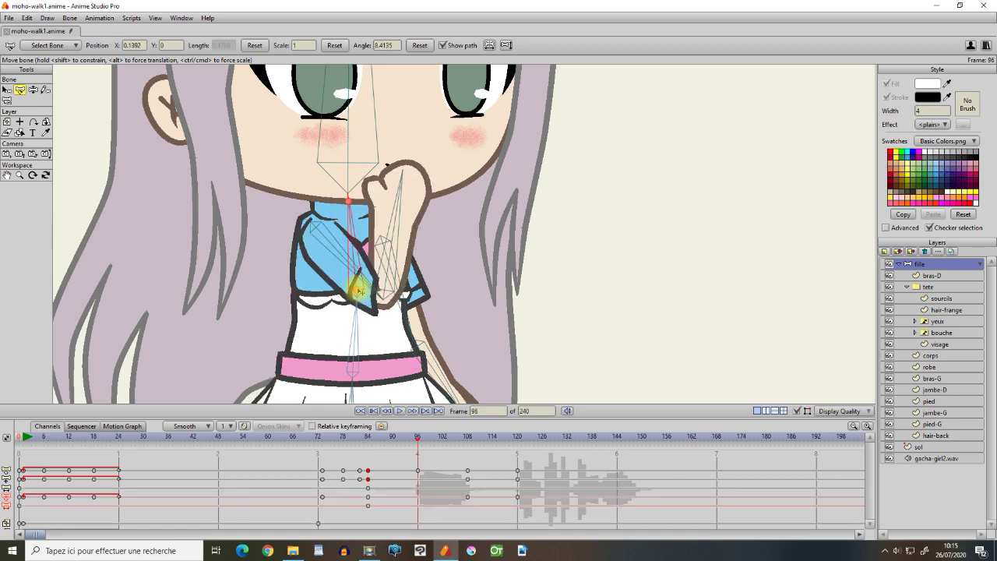
{"action": "left_click_drag", "start_coordinate": [358, 290], "coordinate": [379, 289]}
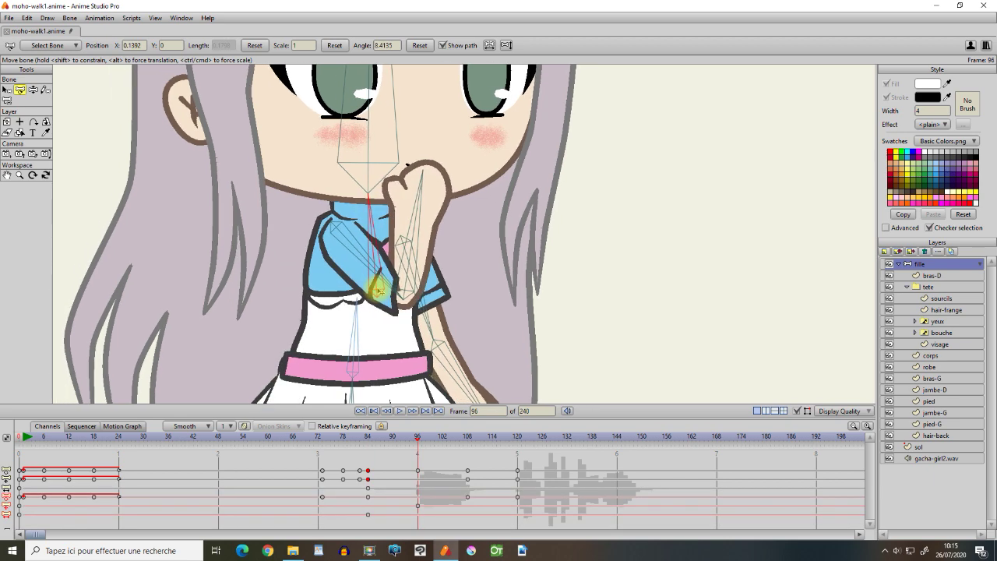
{"action": "key", "text": "ctrl+z"}
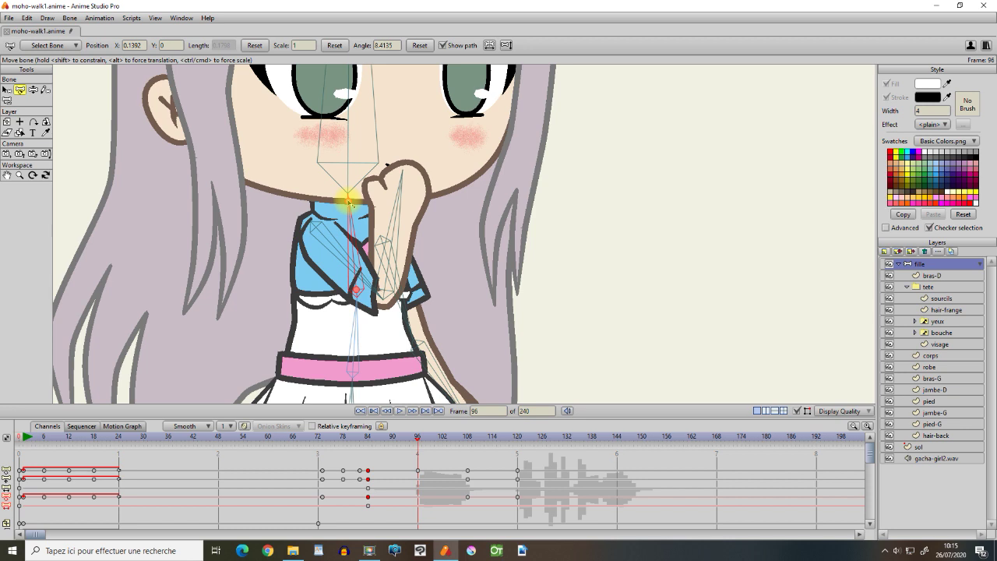
{"action": "left_click_drag", "start_coordinate": [352, 205], "coordinate": [343, 203]}
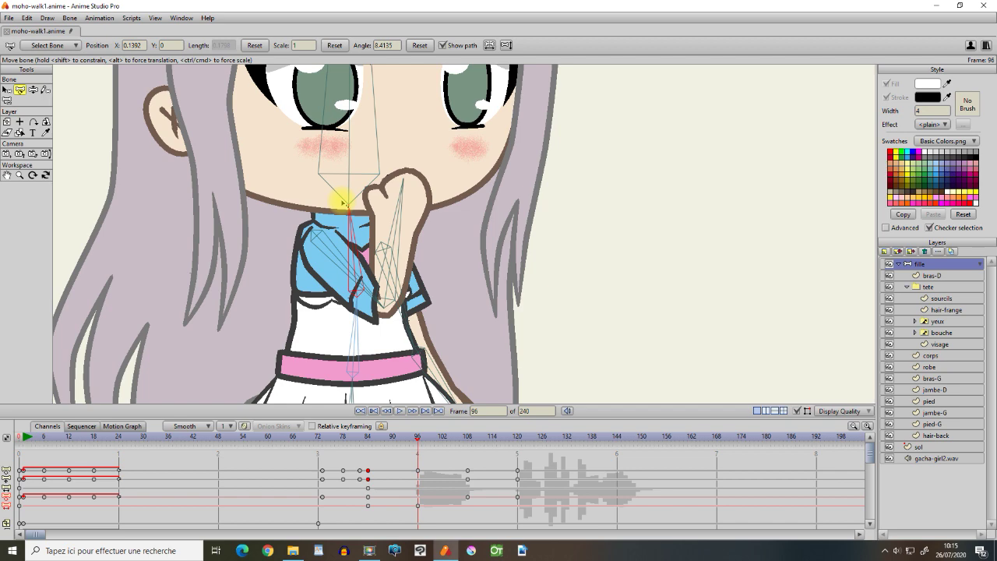
{"action": "left_click_drag", "start_coordinate": [417, 442], "coordinate": [368, 441]}
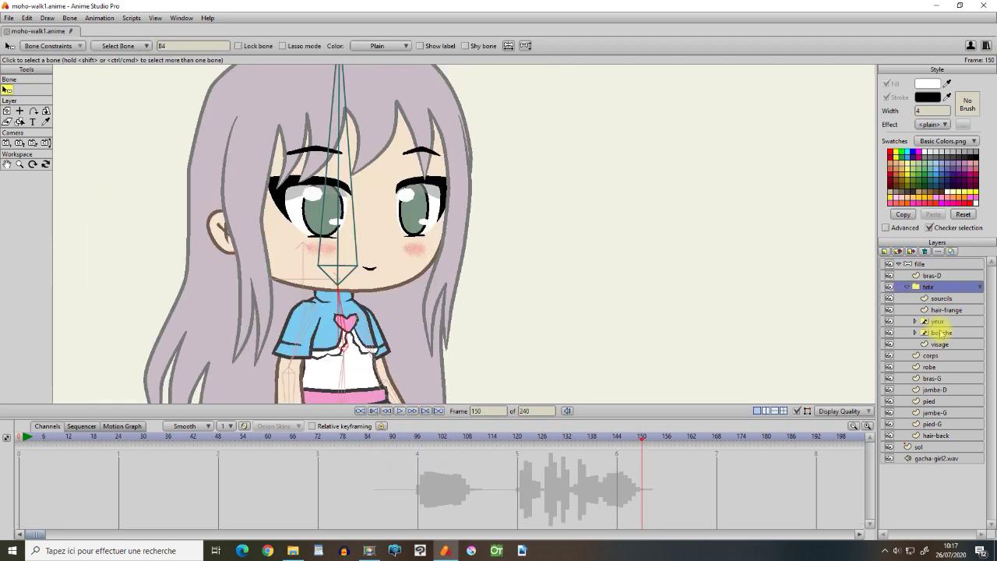
Switch the bouche layer to the B-A mouth at frame 122, where the second burst of speech begins.
{"action": "left_click", "coordinate": [943, 333]}
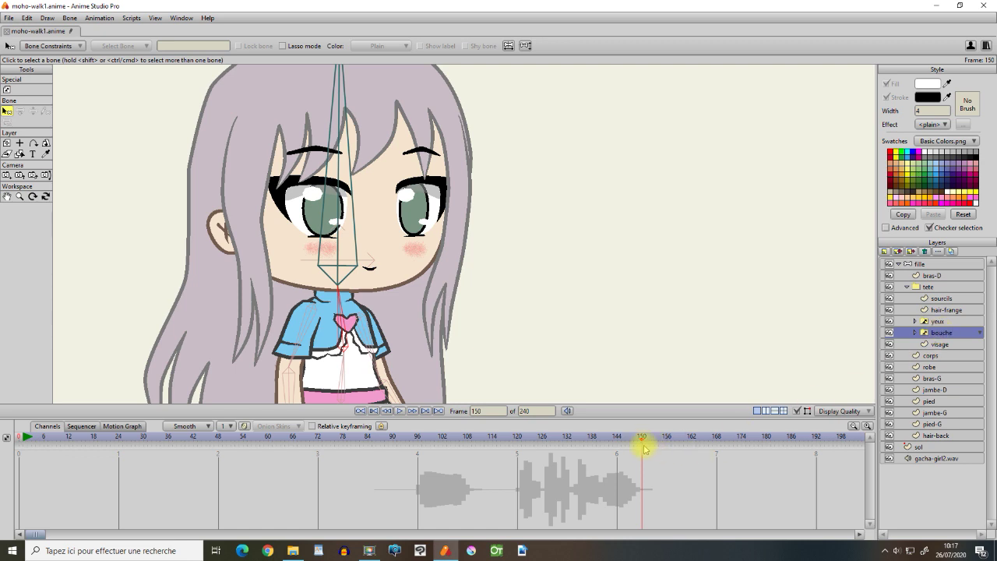
{"action": "left_click_drag", "start_coordinate": [641, 443], "coordinate": [528, 445]}
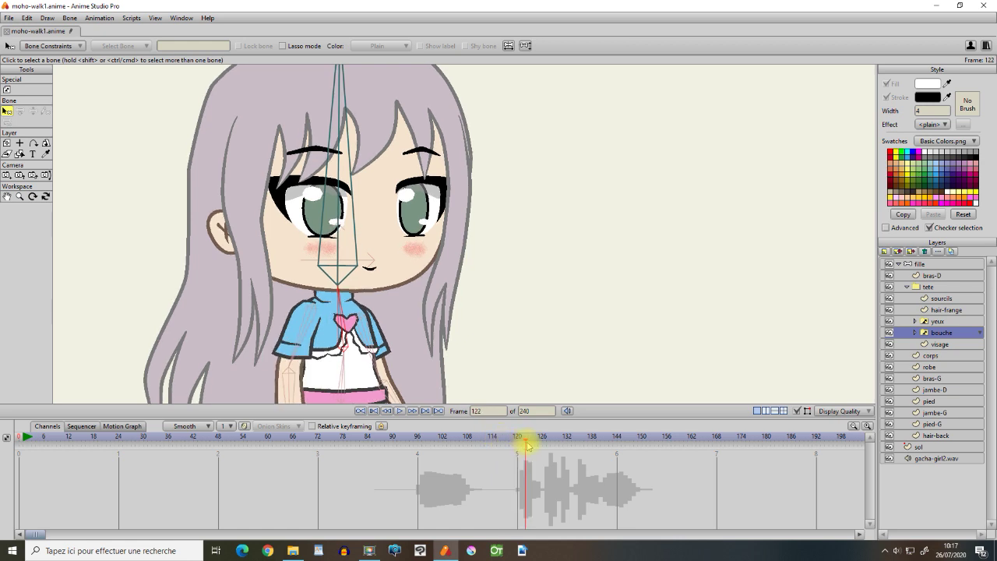
{"action": "right_click", "coordinate": [942, 337]}
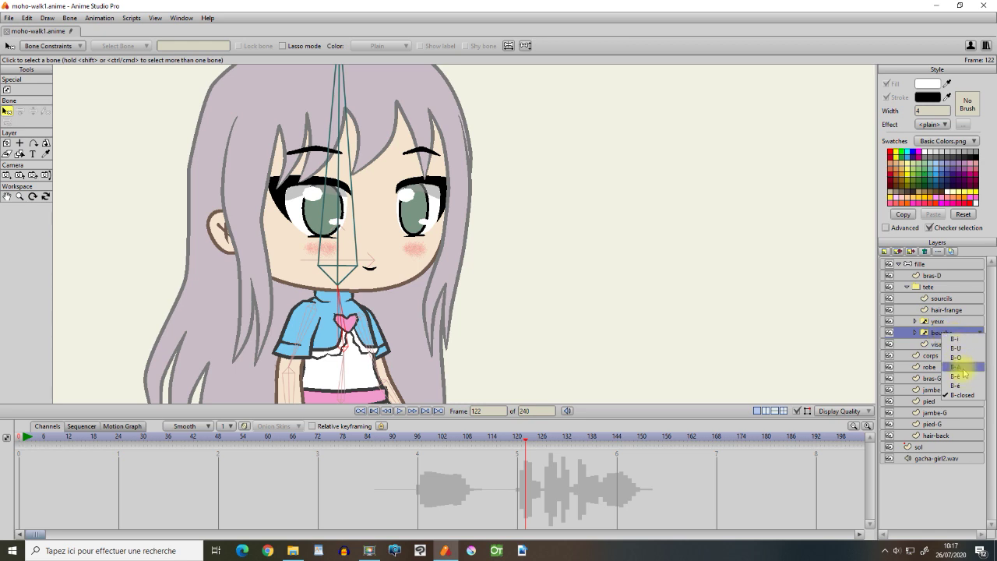
{"action": "left_click", "coordinate": [963, 368]}
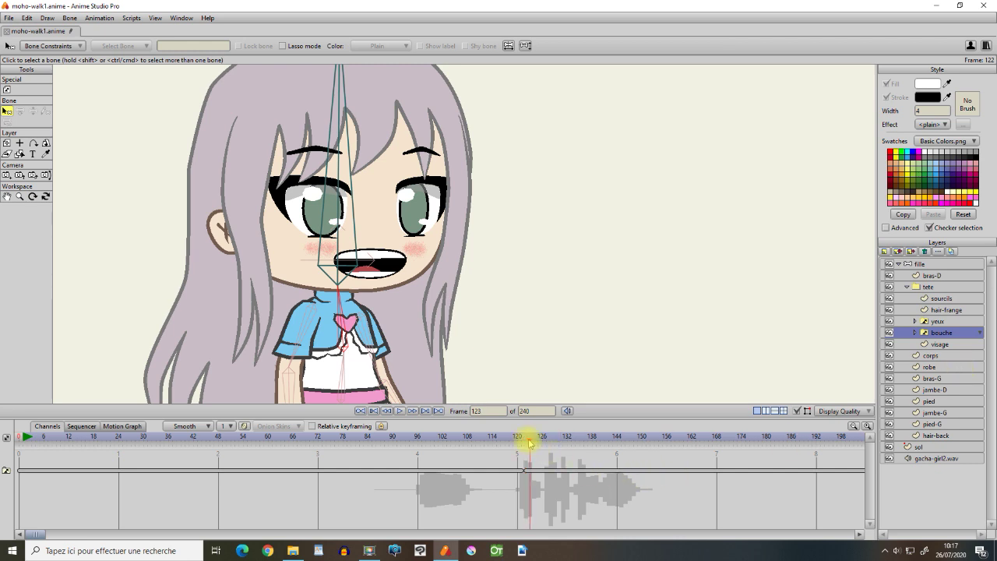
Switch the bouche layer to the B-i mouth at frame 142 and to the B-é mouth at frame 148.
{"action": "left_click_drag", "start_coordinate": [531, 443], "coordinate": [609, 441]}
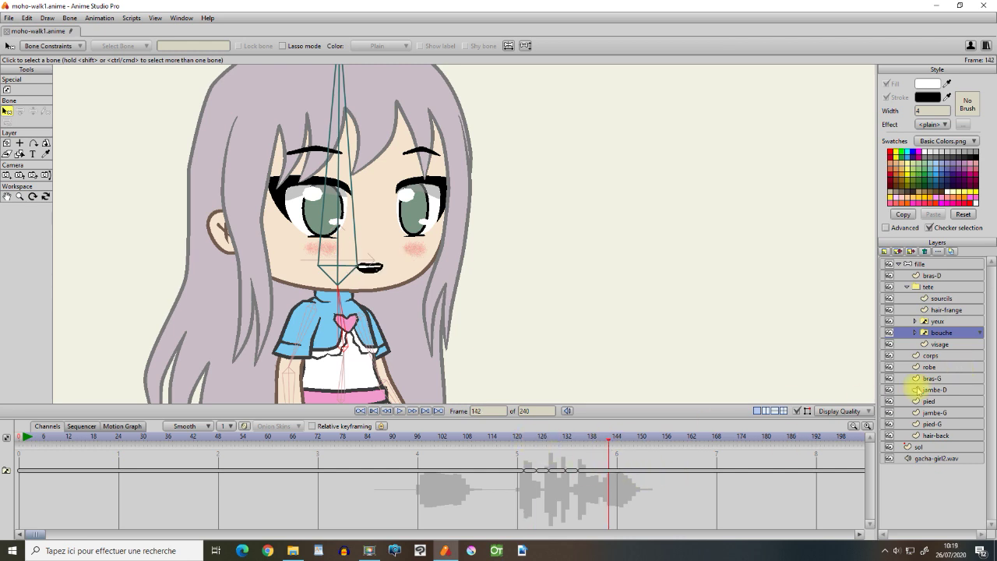
{"action": "left_click", "coordinate": [979, 332]}
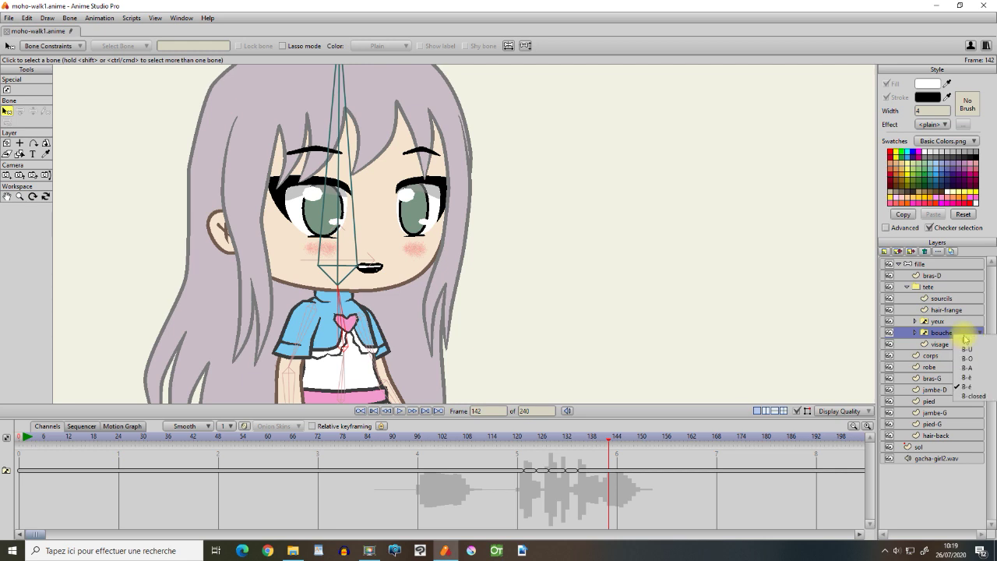
{"action": "left_click", "coordinate": [971, 349]}
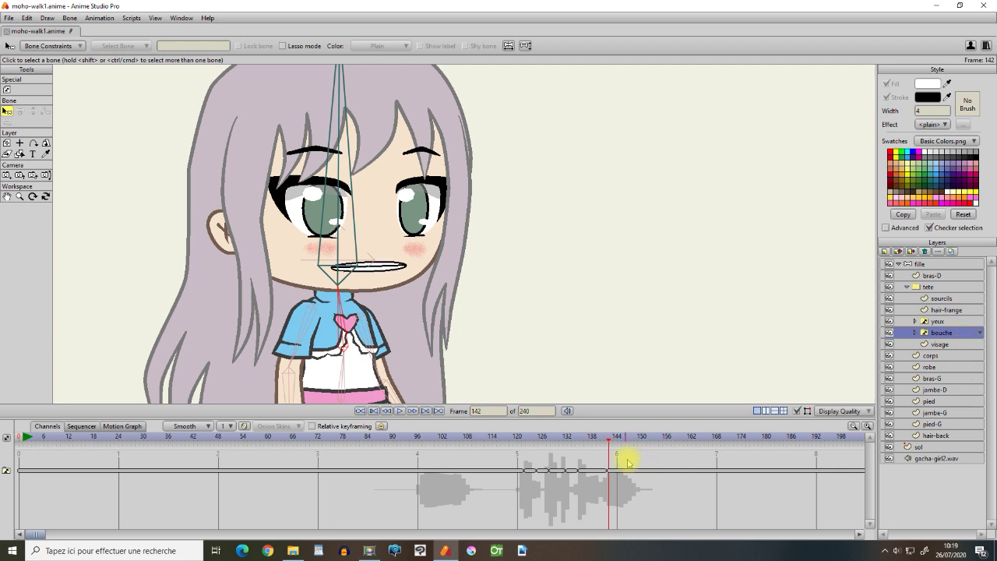
{"action": "left_click_drag", "start_coordinate": [611, 443], "coordinate": [634, 445]}
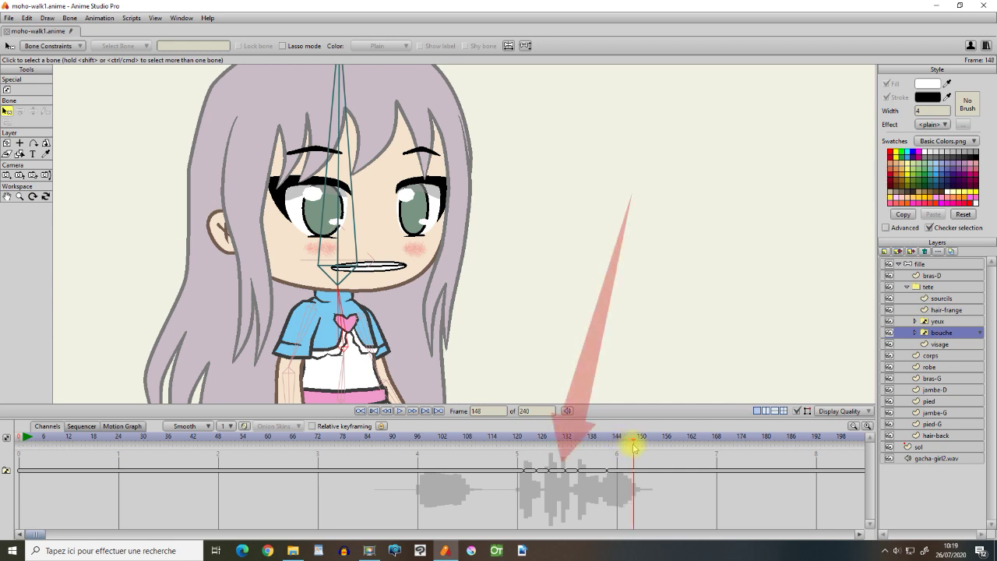
{"action": "left_click", "coordinate": [952, 334]}
{"action": "left_click", "coordinate": [966, 386]}
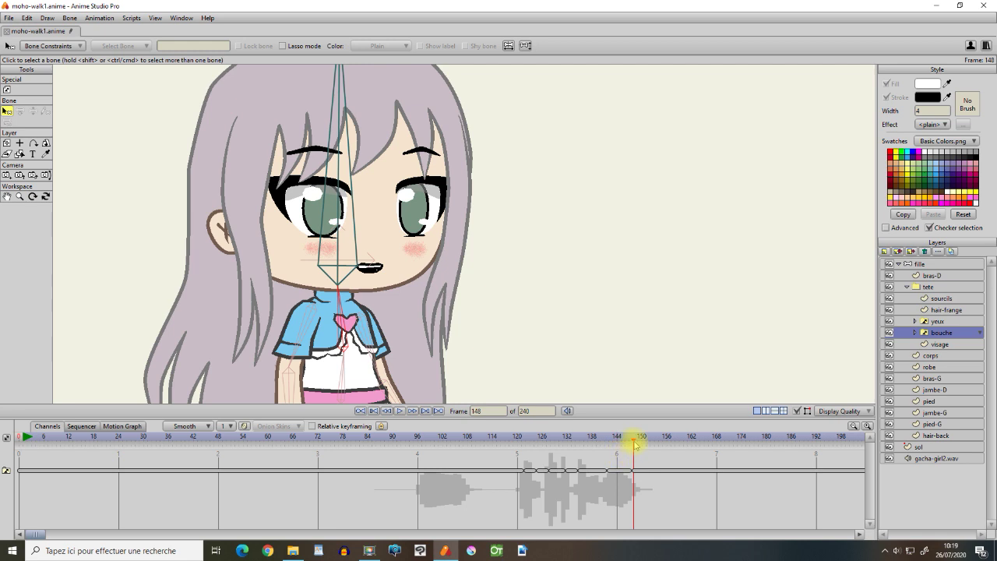
Switch the bouche layer to the B-closed mouth at frame 151 and play back the speech to check the lip sync.
{"action": "left_click_drag", "start_coordinate": [637, 444], "coordinate": [648, 447]}
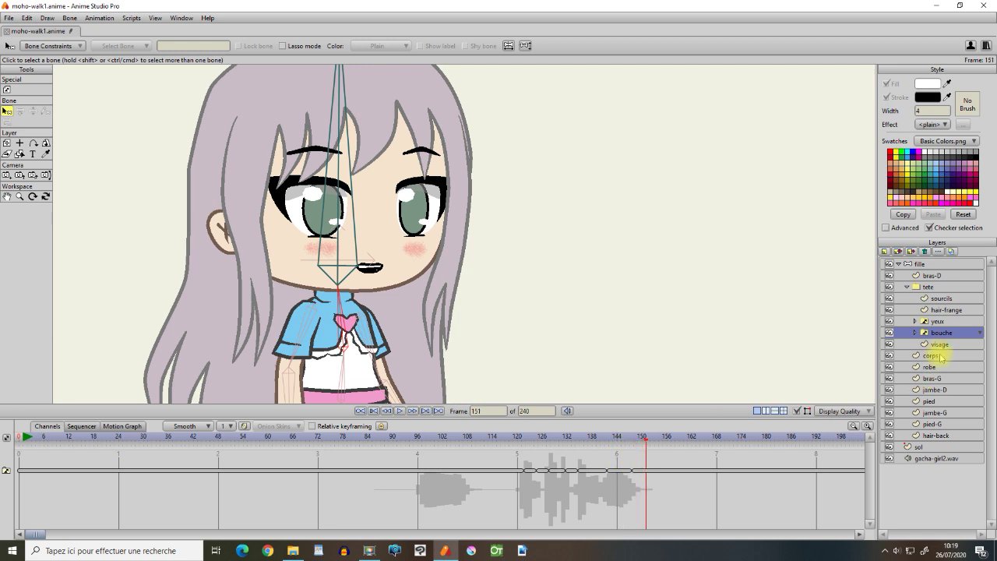
{"action": "left_click", "coordinate": [980, 333]}
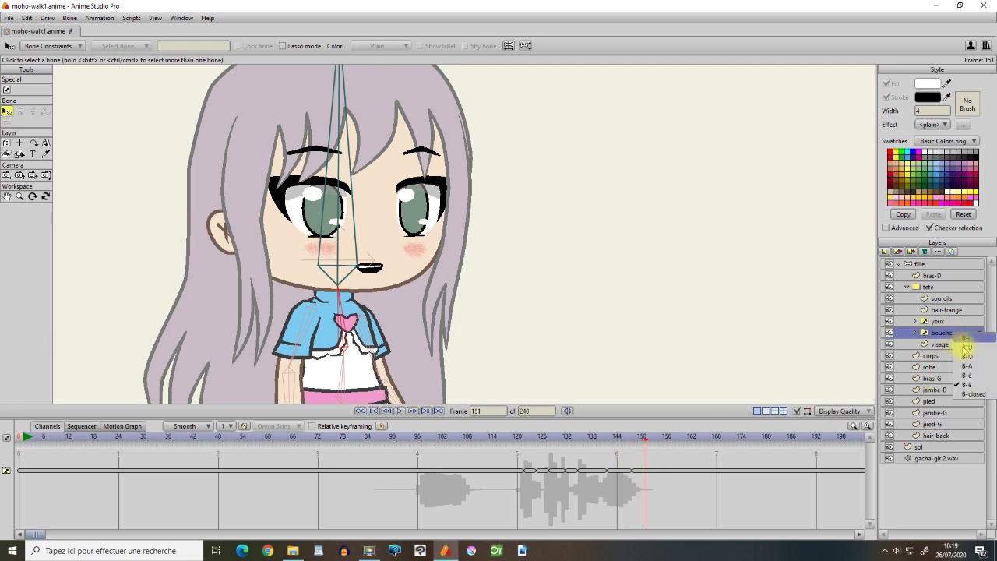
{"action": "left_click", "coordinate": [972, 395]}
{"action": "left_click", "coordinate": [399, 411]}
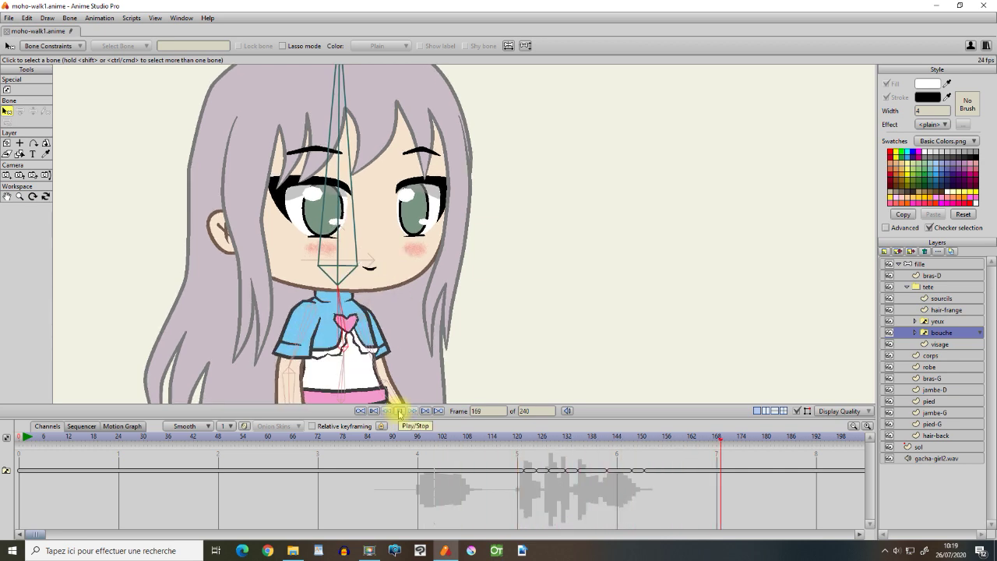
{"action": "left_click", "coordinate": [399, 411]}
{"action": "left_click", "coordinate": [463, 435]}
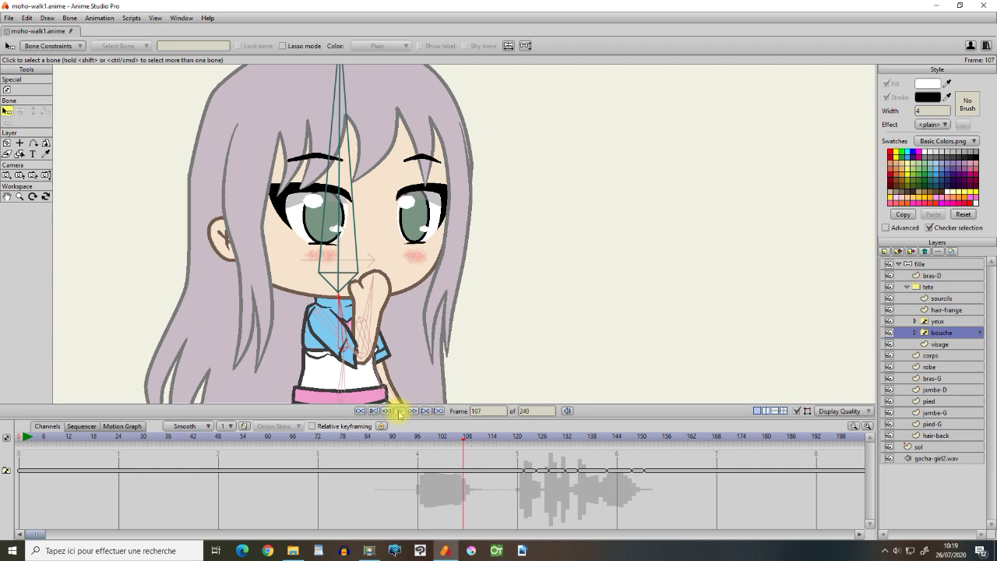
{"action": "left_click", "coordinate": [400, 413]}
{"action": "left_click", "coordinate": [399, 411]}
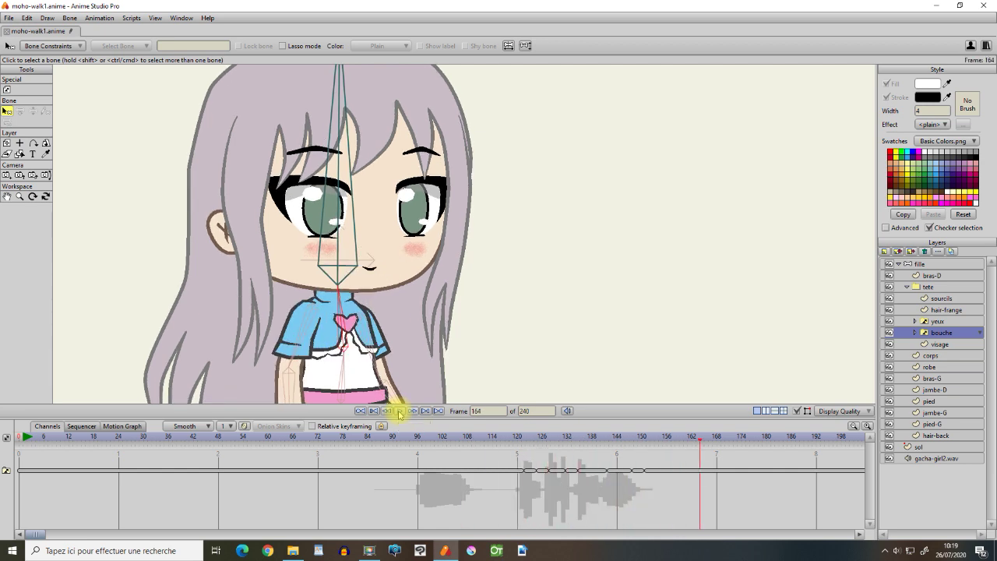
Switch the yeux layer to the Y-clin wink at frame 96 and to Y-open at frame 108, and review the scene.
{"action": "left_click", "coordinate": [417, 436]}
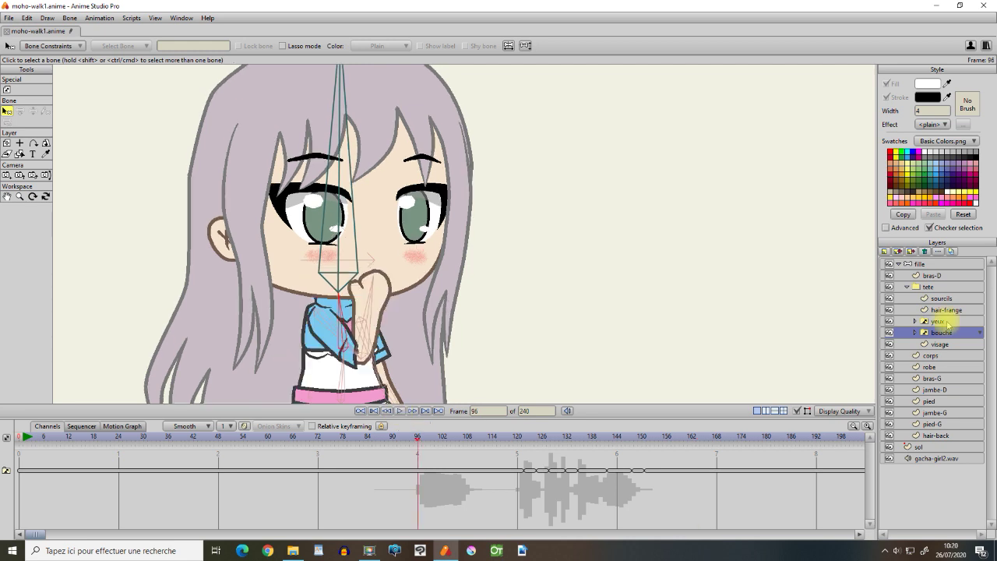
{"action": "right_click", "coordinate": [946, 321]}
{"action": "left_click", "coordinate": [966, 335]}
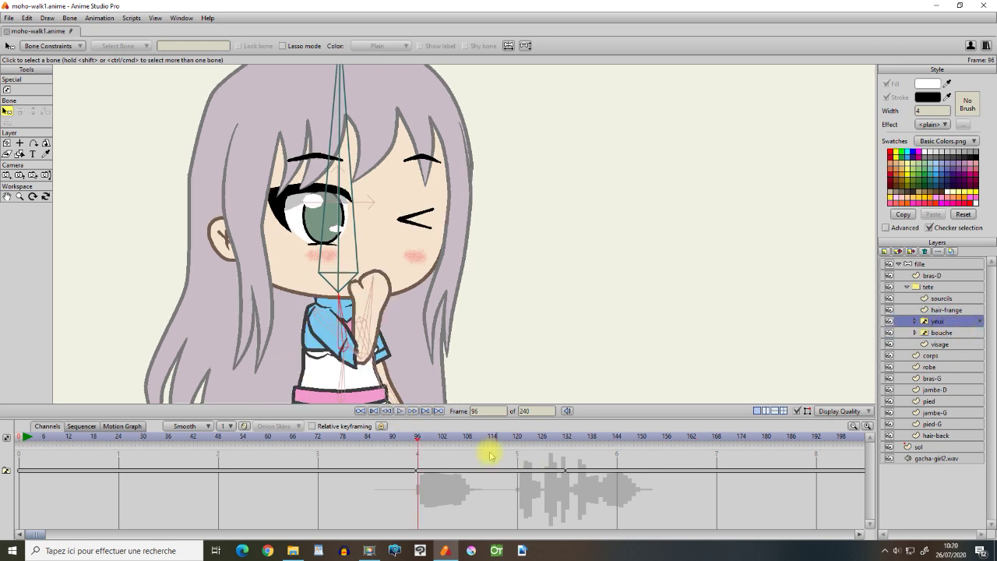
{"action": "left_click_drag", "start_coordinate": [415, 438], "coordinate": [467, 445]}
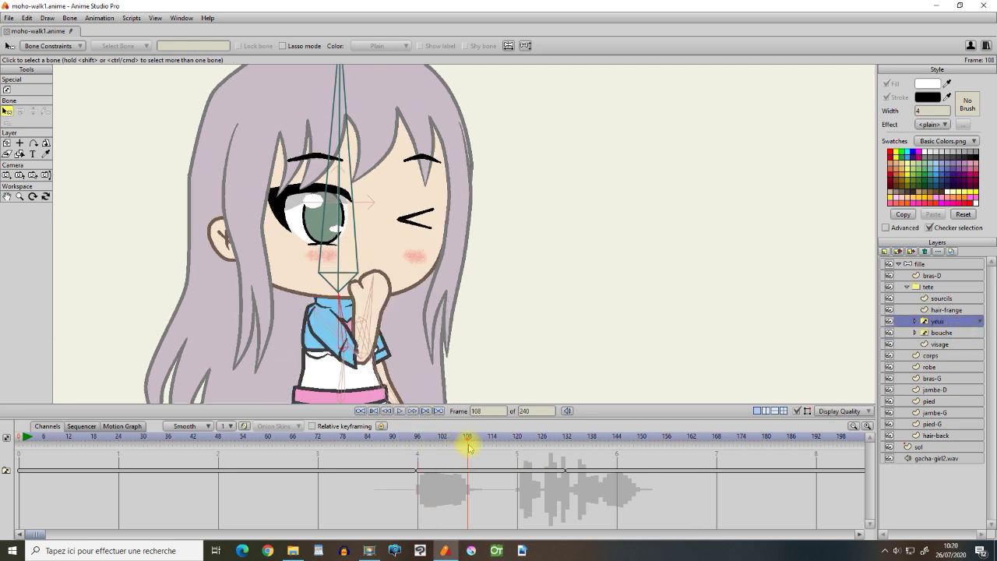
{"action": "right_click", "coordinate": [954, 321]}
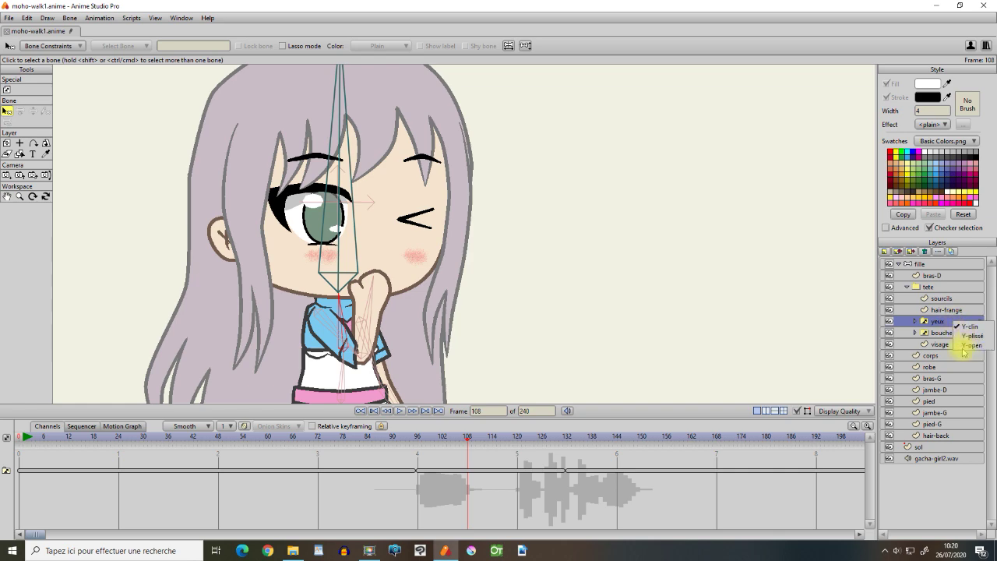
{"action": "left_click", "coordinate": [970, 345]}
{"action": "left_click", "coordinate": [399, 410]}
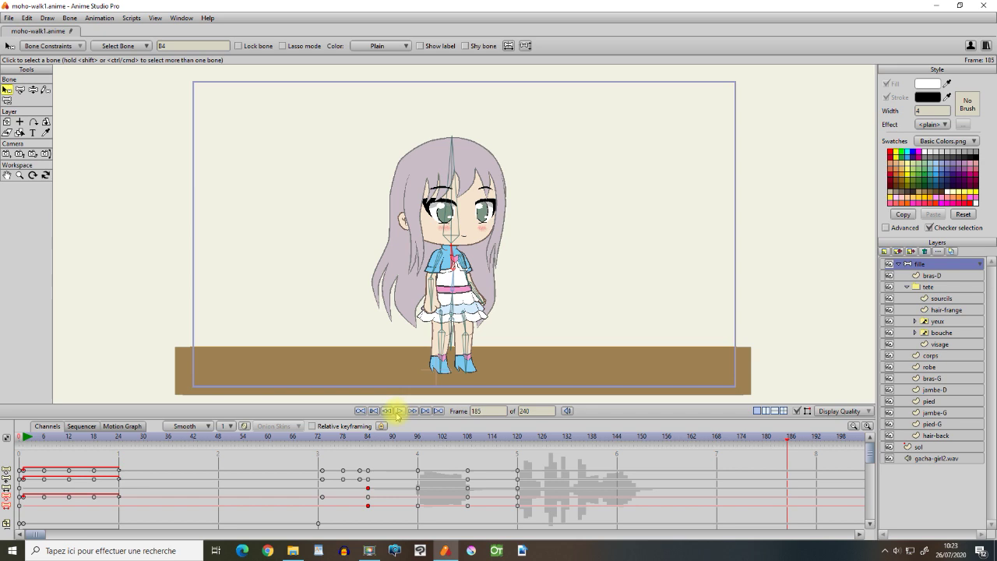
{"action": "left_click", "coordinate": [374, 412]}
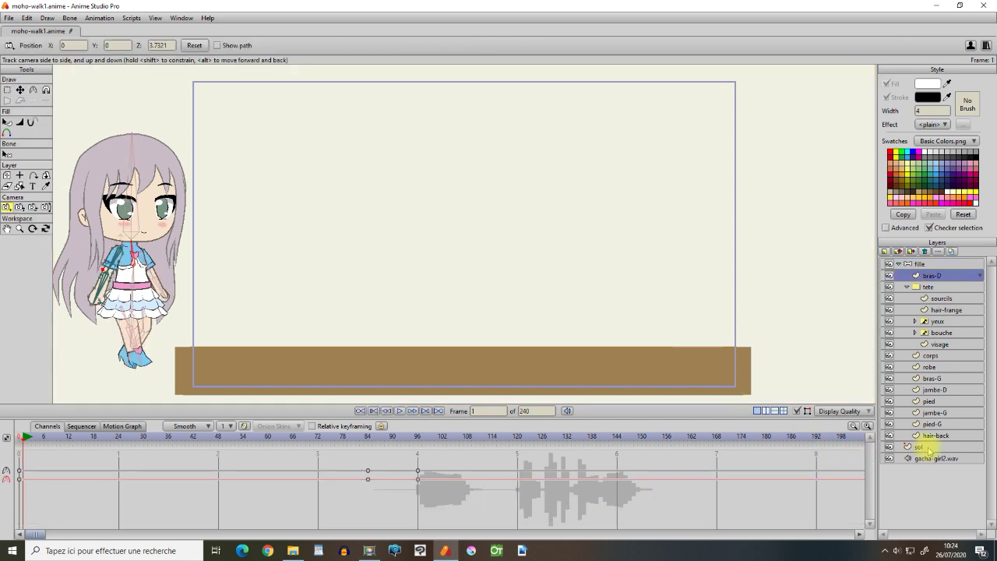
With the sol layer selected, add camera position and zoom keys at frame 1 and copy them to frame 90.
{"action": "left_click", "coordinate": [929, 448]}
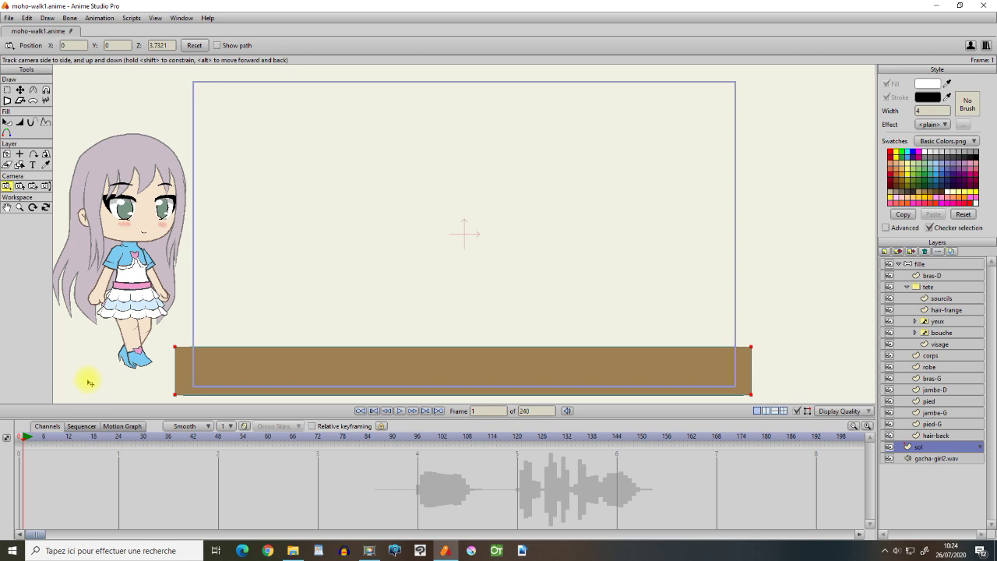
{"action": "key", "text": "ctrl+shift+Left"}
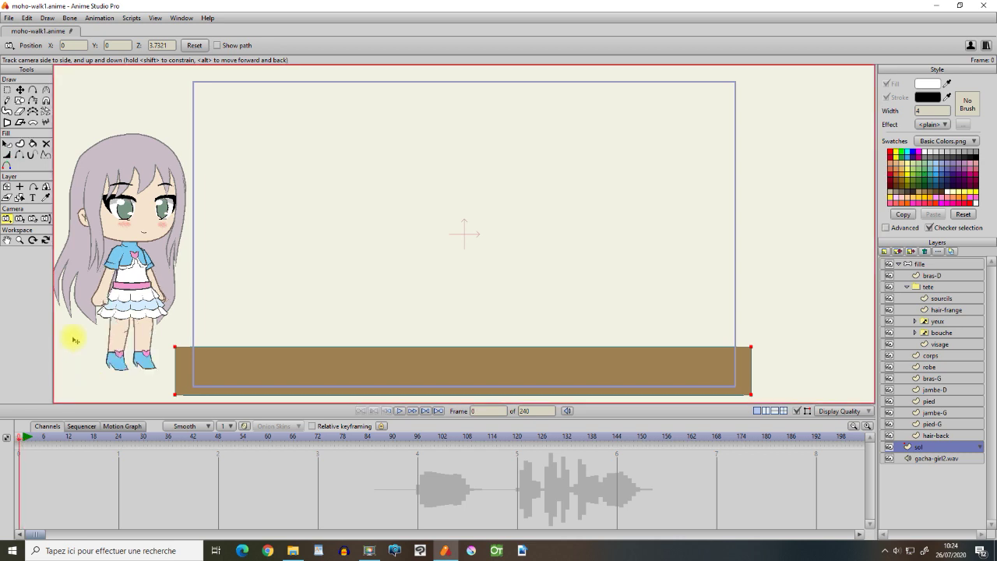
{"action": "key", "text": "ctrl+Right"}
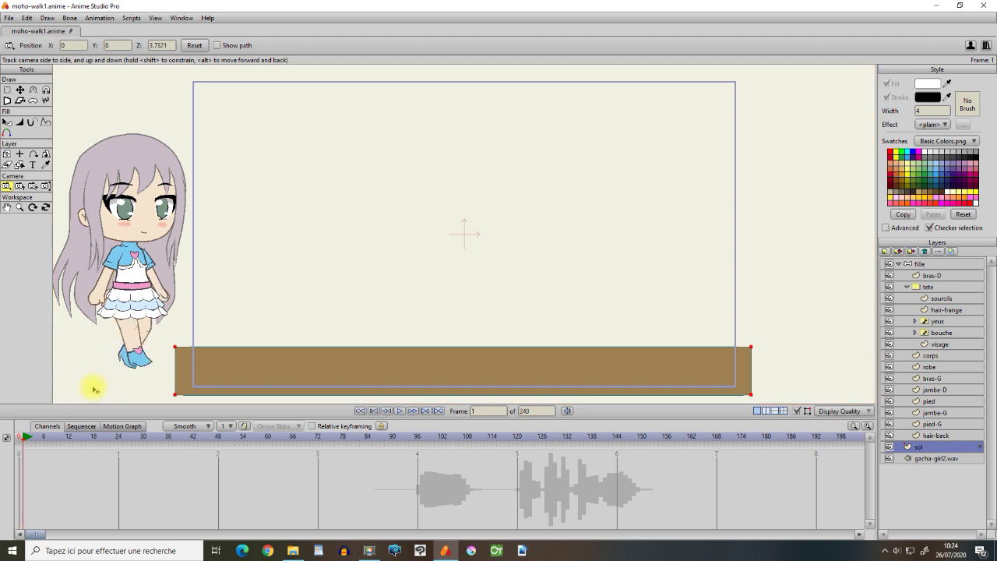
{"action": "left_click", "coordinate": [94, 390]}
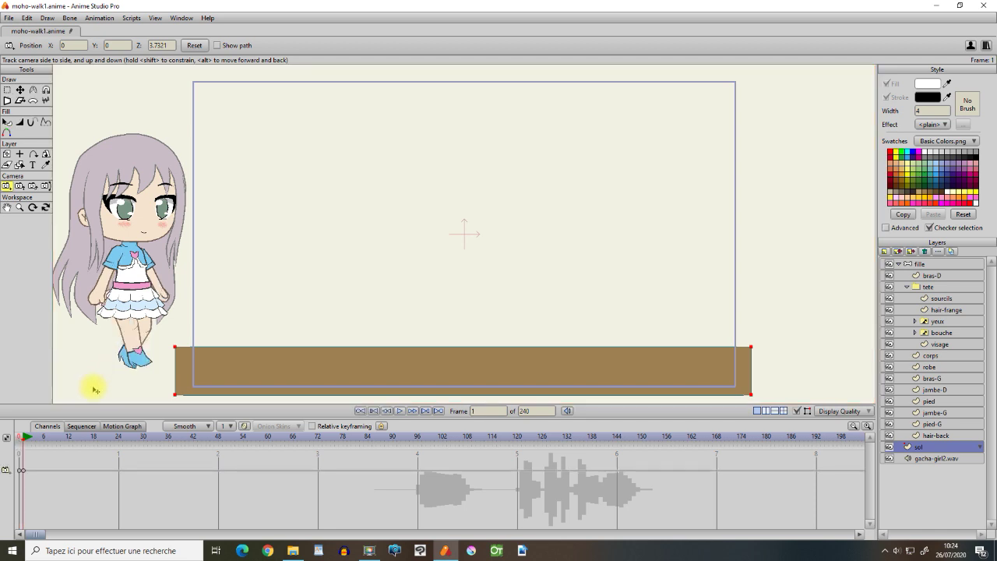
{"action": "left_click", "coordinate": [19, 186]}
{"action": "left_click", "coordinate": [84, 366]}
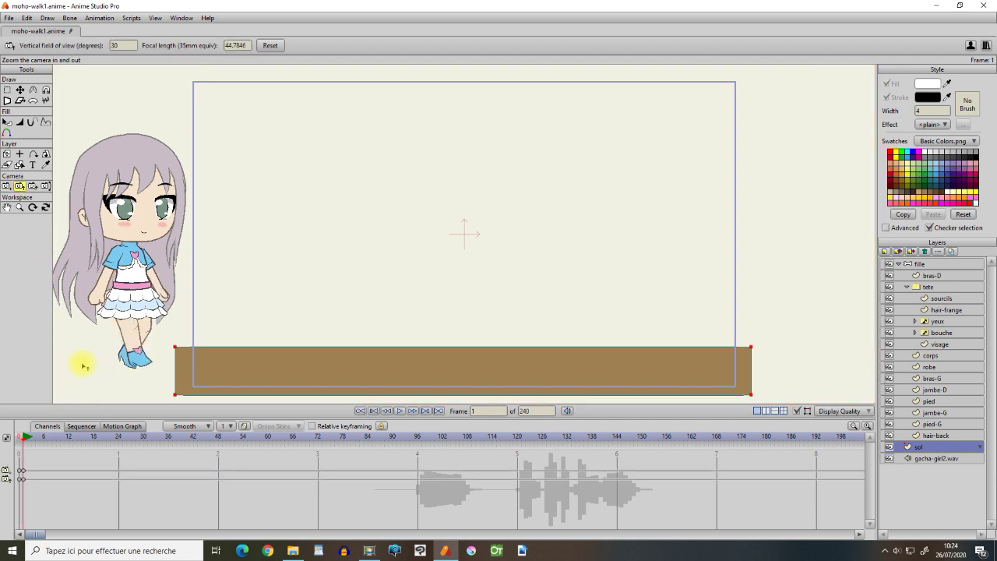
{"action": "left_click_drag", "start_coordinate": [25, 439], "coordinate": [171, 441]}
{"action": "mouse_move", "coordinate": [377, 438]}
{"action": "left_mouse_down"}
{"action": "mouse_move", "coordinate": [423, 435]}
{"action": "mouse_move", "coordinate": [395, 438]}
{"action": "left_mouse_up"}
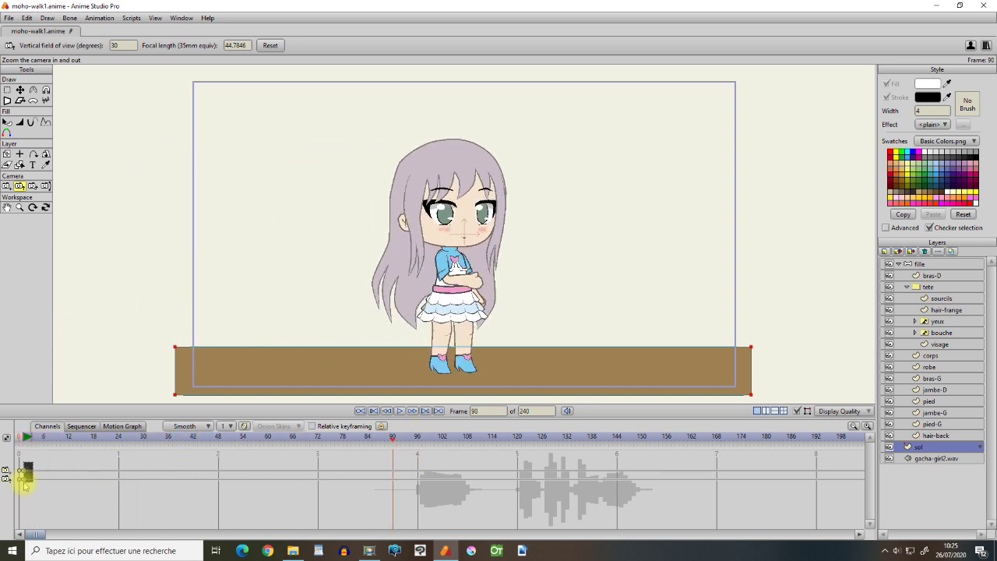
At frame 108, zoom the camera in to a vertical field of view of about 13.4 degrees and track it slightly to reframe the girl.
{"action": "left_click_drag", "start_coordinate": [394, 444], "coordinate": [439, 444]}
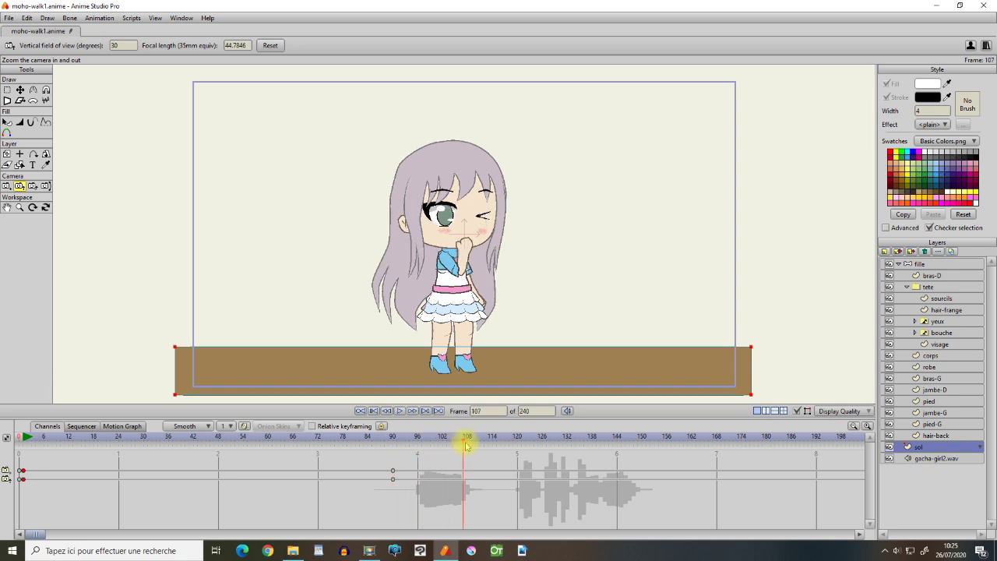
{"action": "left_click_drag", "start_coordinate": [326, 324], "coordinate": [517, 297]}
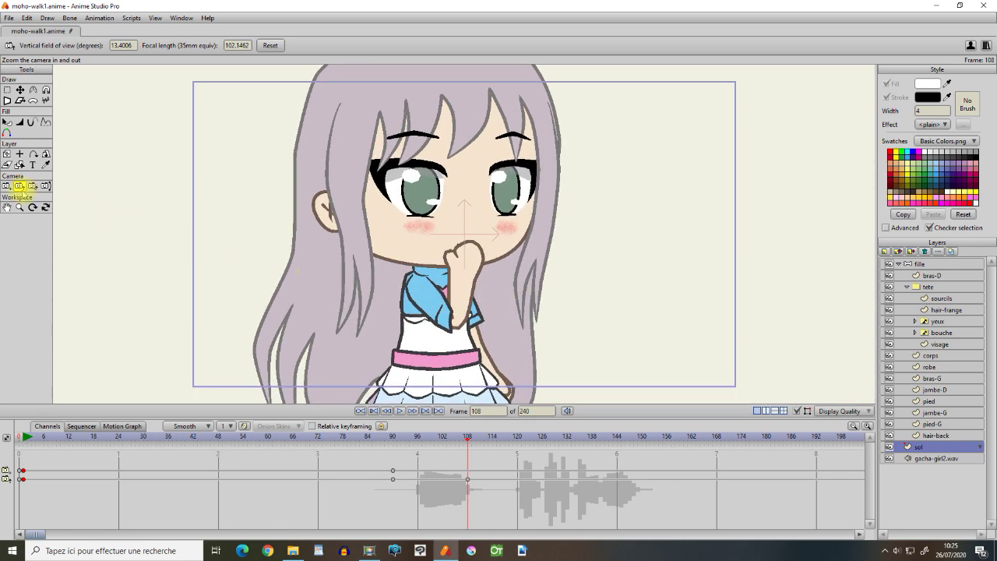
{"action": "key", "text": "4"}
{"action": "left_click_drag", "start_coordinate": [410, 289], "coordinate": [411, 301]}
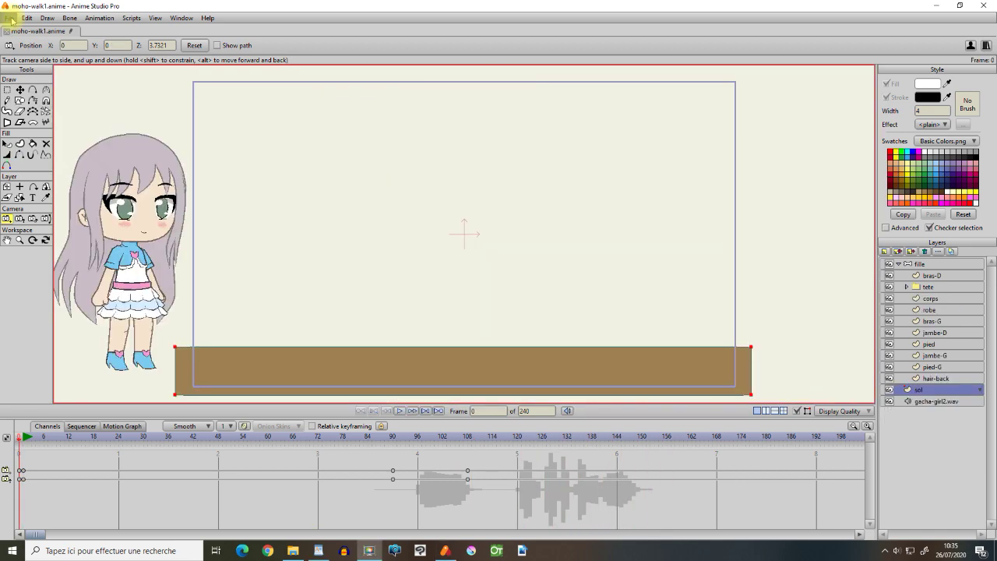
Export frames 1 to 174 as an MP4 with the MP4 (H.264-AAC) preset and open the rendered video in the media player.
{"action": "left_click", "coordinate": [8, 17]}
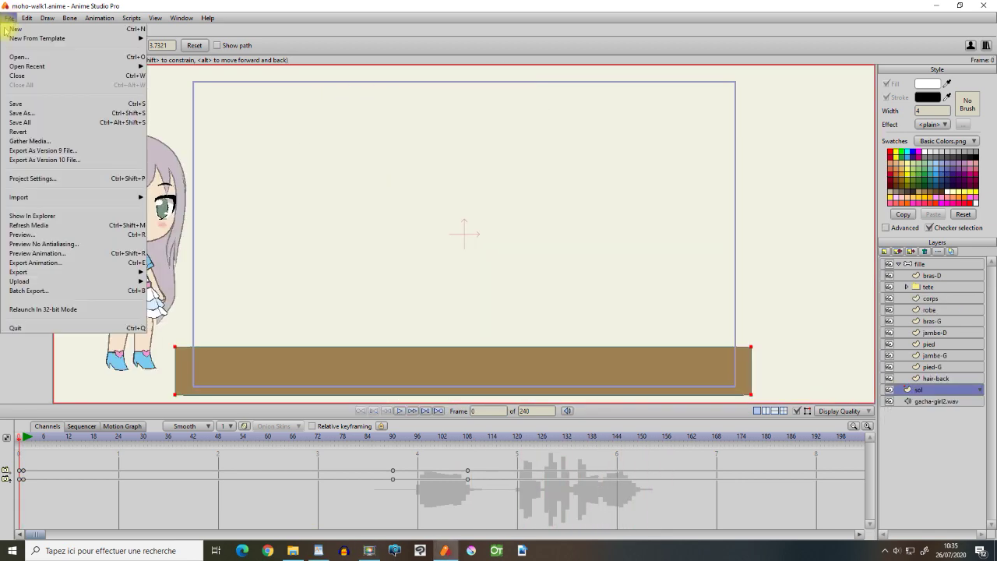
{"action": "left_click", "coordinate": [57, 267]}
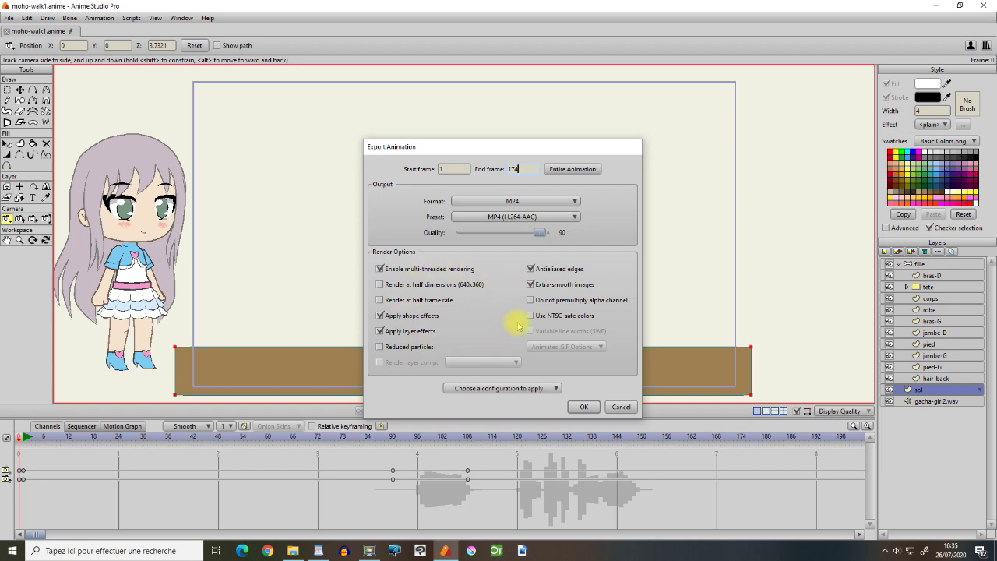
{"action": "key", "text": "Return"}
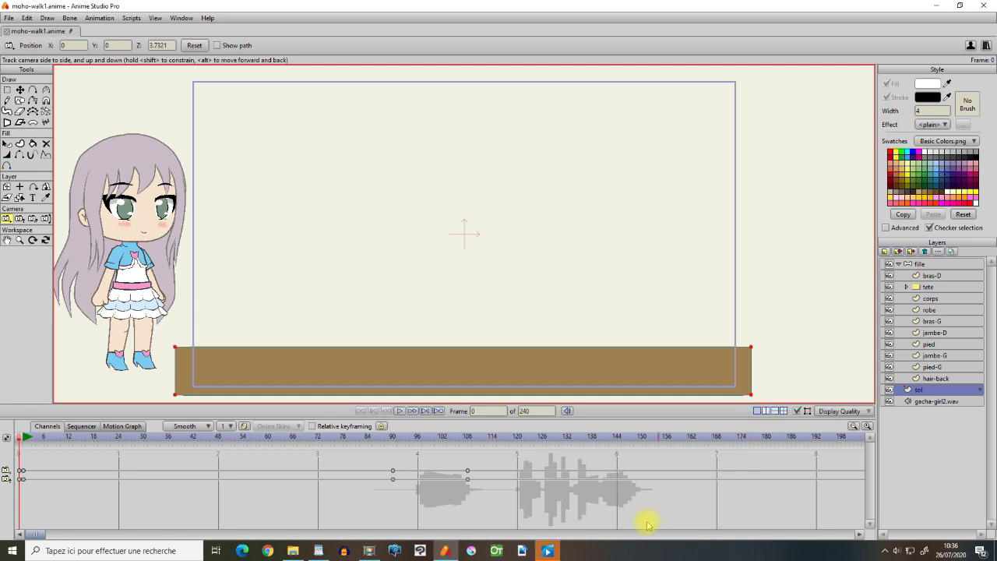
{"action": "left_click", "coordinate": [555, 551]}
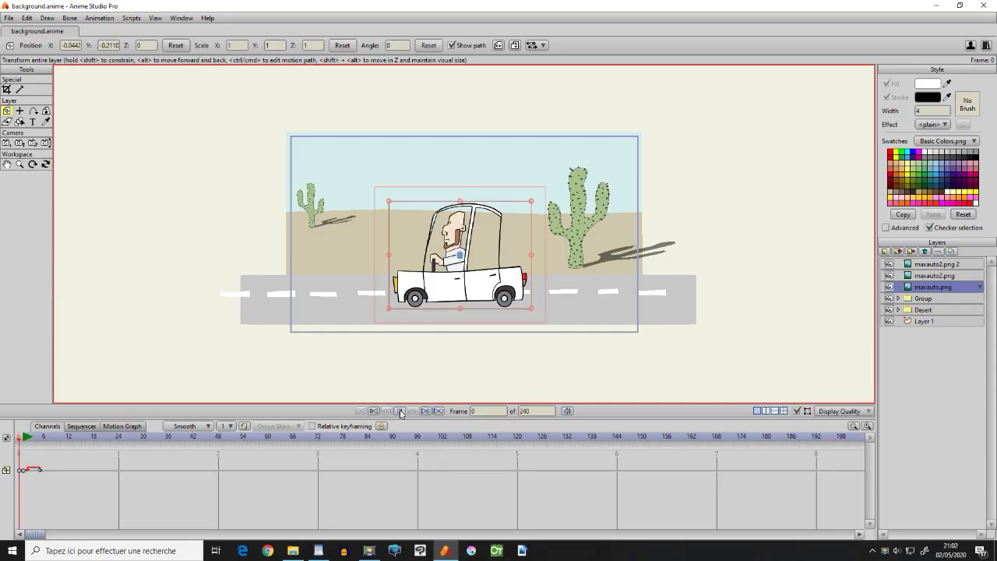
Play the car animation in background.anime and stop it.
{"action": "left_click", "coordinate": [400, 413]}
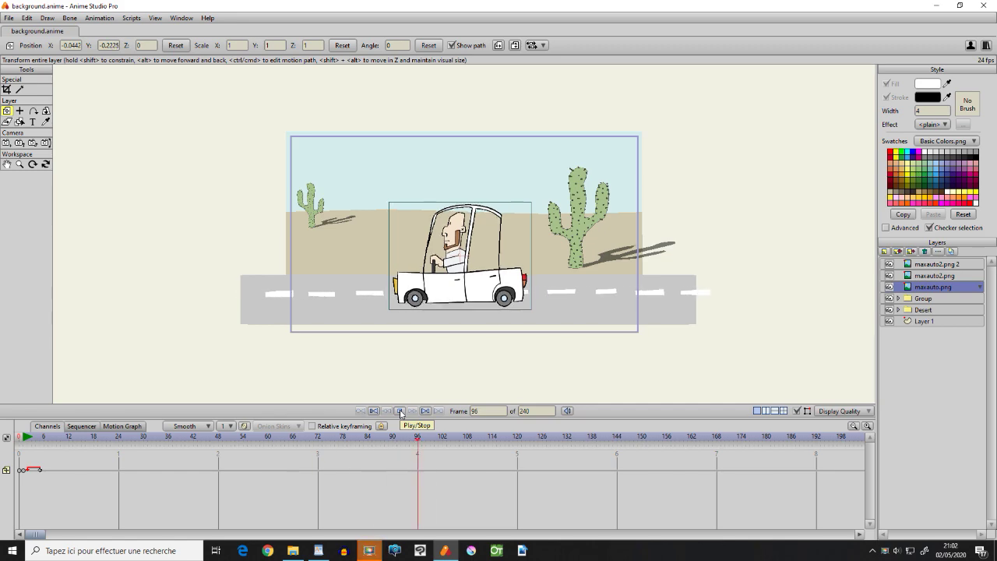
{"action": "left_click", "coordinate": [400, 412]}
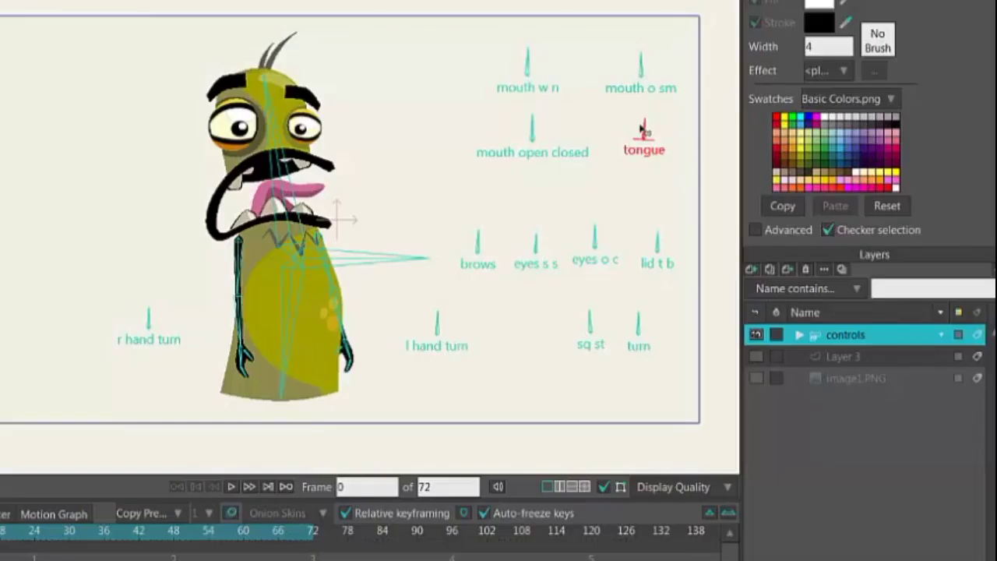
Pose the monster rig's face by rotating its mouth open closed and brows control bones.
{"action": "mouse_move", "coordinate": [543, 129]}
{"action": "left_mouse_down"}
{"action": "mouse_move", "coordinate": [568, 127]}
{"action": "mouse_move", "coordinate": [574, 138]}
{"action": "mouse_move", "coordinate": [553, 129]}
{"action": "mouse_move", "coordinate": [592, 174]}
{"action": "mouse_move", "coordinate": [584, 156]}
{"action": "mouse_move", "coordinate": [499, 120]}
{"action": "mouse_move", "coordinate": [577, 197]}
{"action": "mouse_move", "coordinate": [531, 117]}
{"action": "left_mouse_up"}
{"action": "left_click_drag", "start_coordinate": [478, 236], "coordinate": [450, 249]}
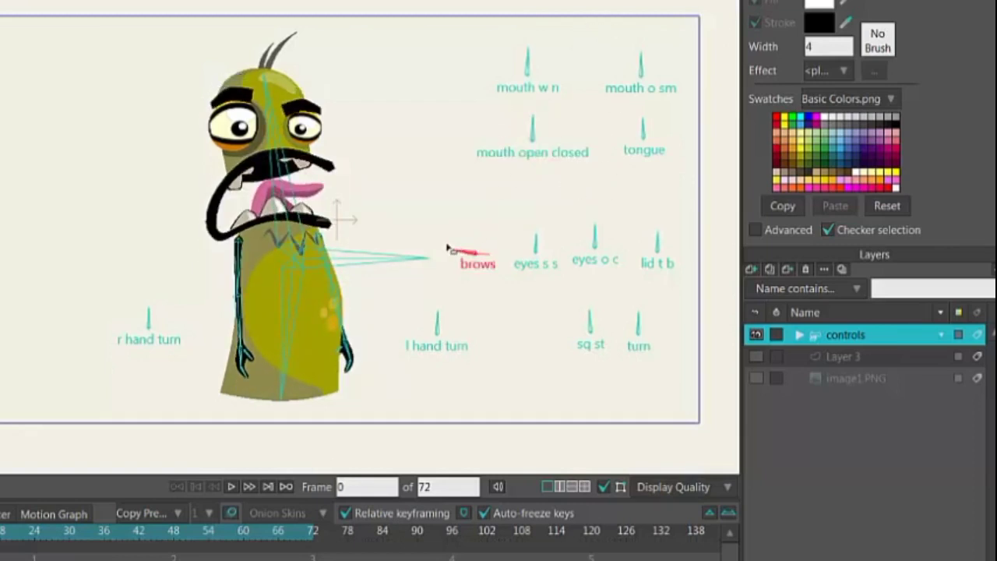